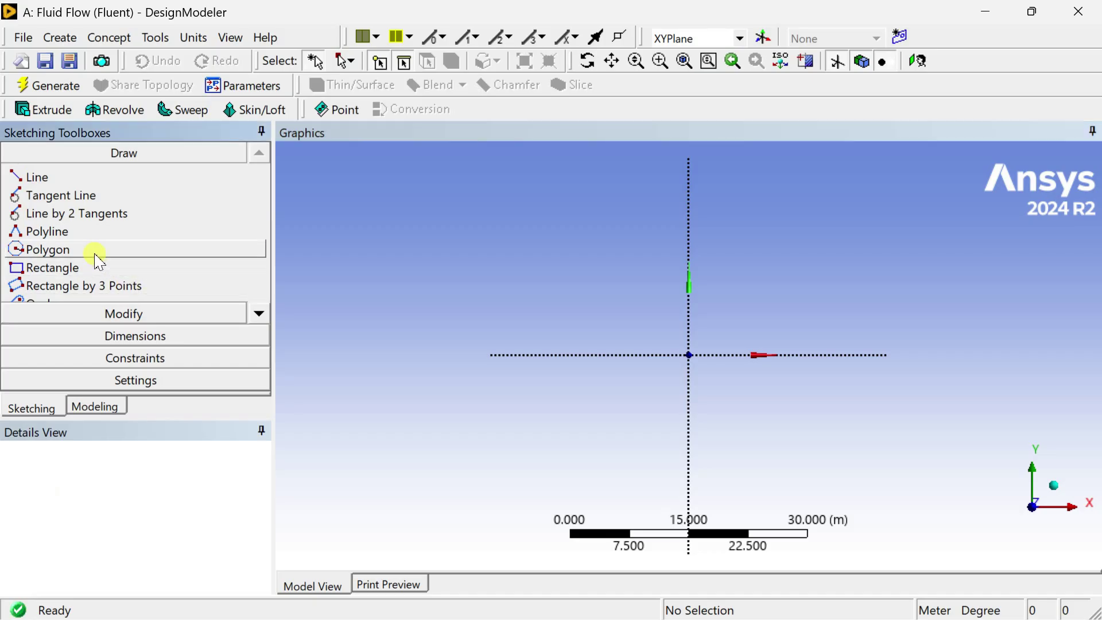
Draw a rectangle about 22 m wide and 11.7 m high around the origin on the XY plane
click(89, 268)
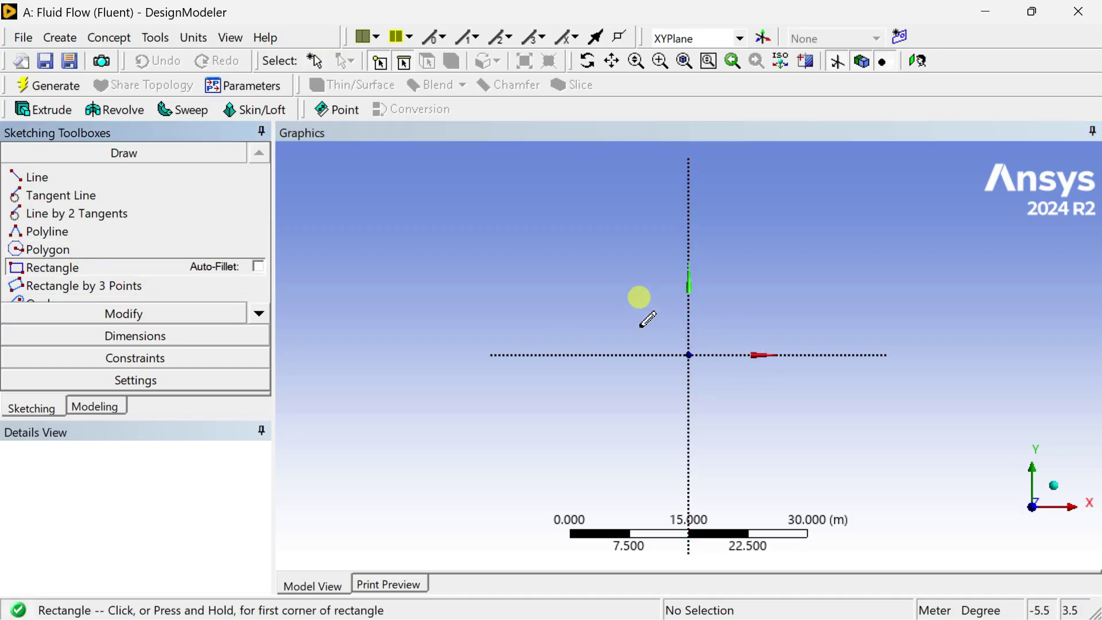
click(607, 308)
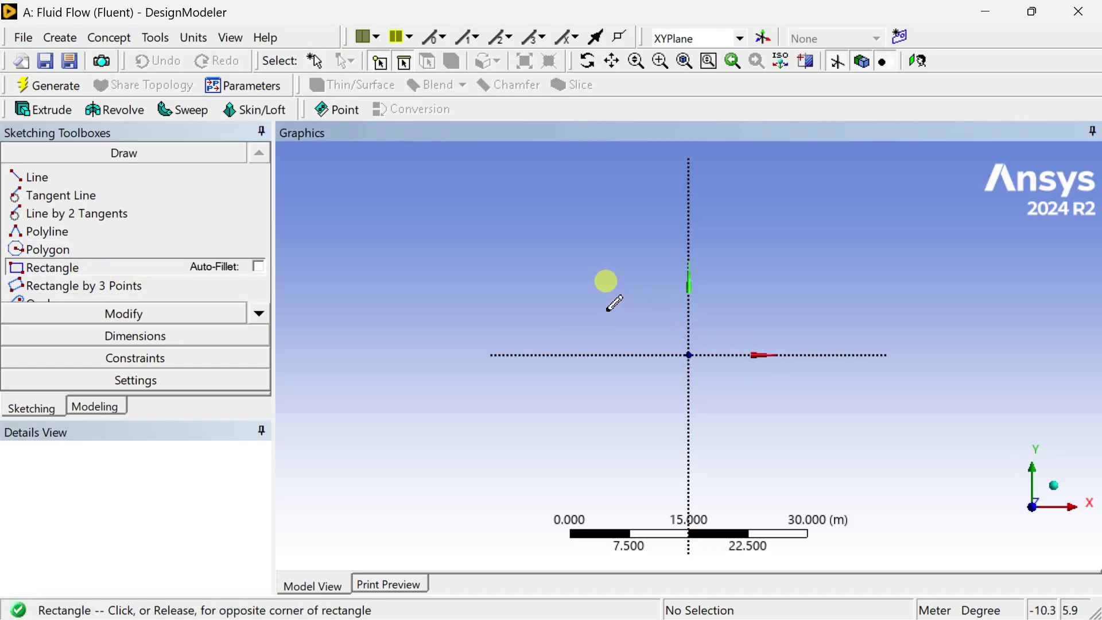
click(781, 400)
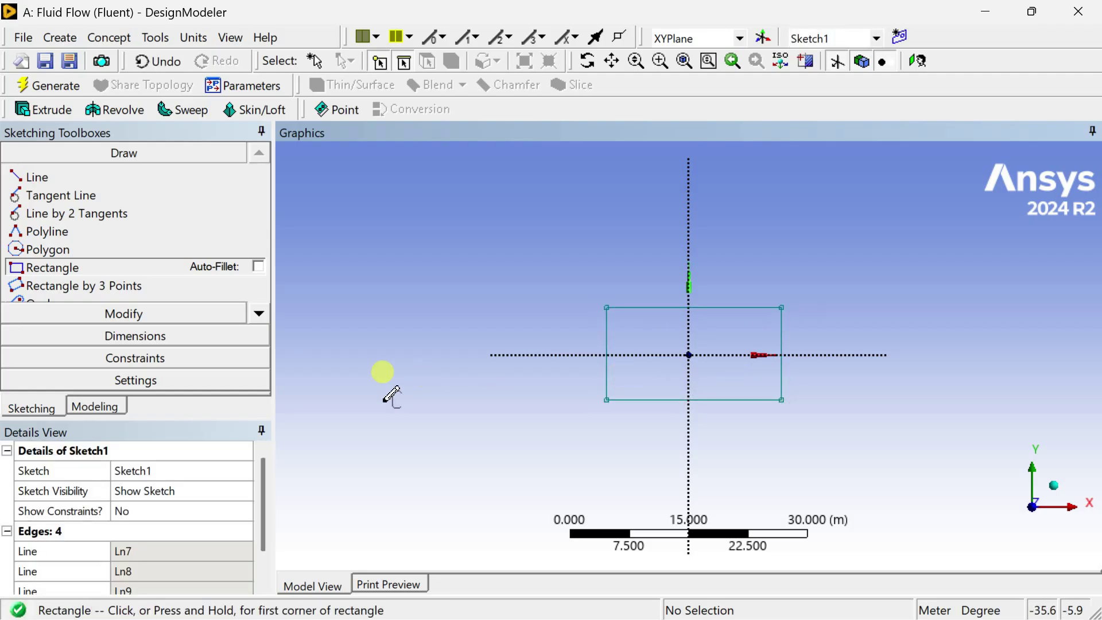
Add general dimensions to the rectangle's height and width
click(192, 339)
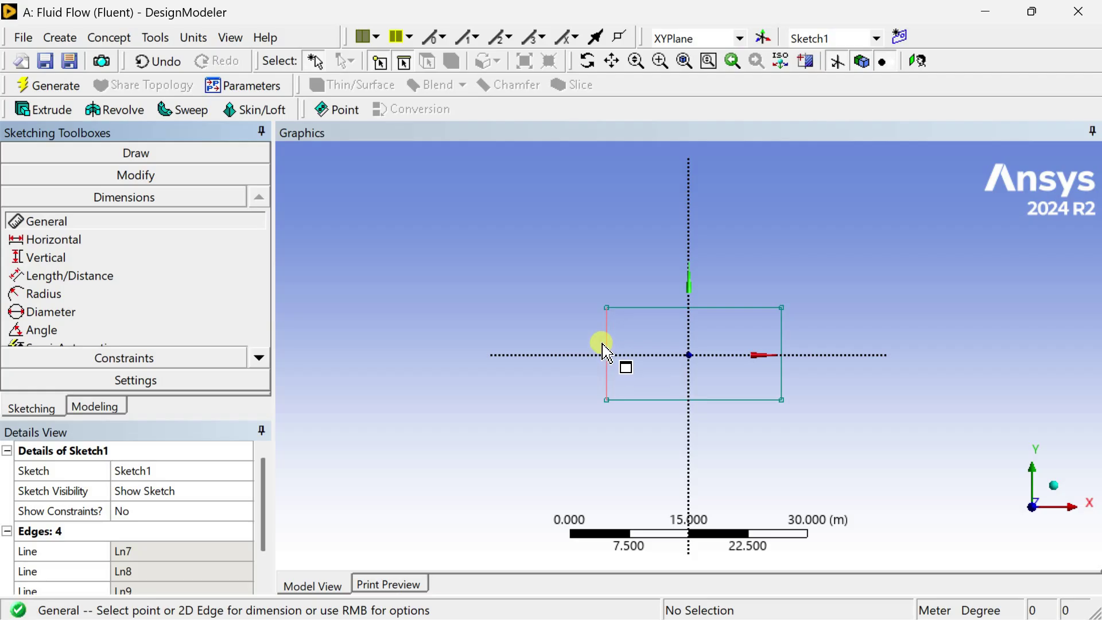
click(784, 338)
click(835, 335)
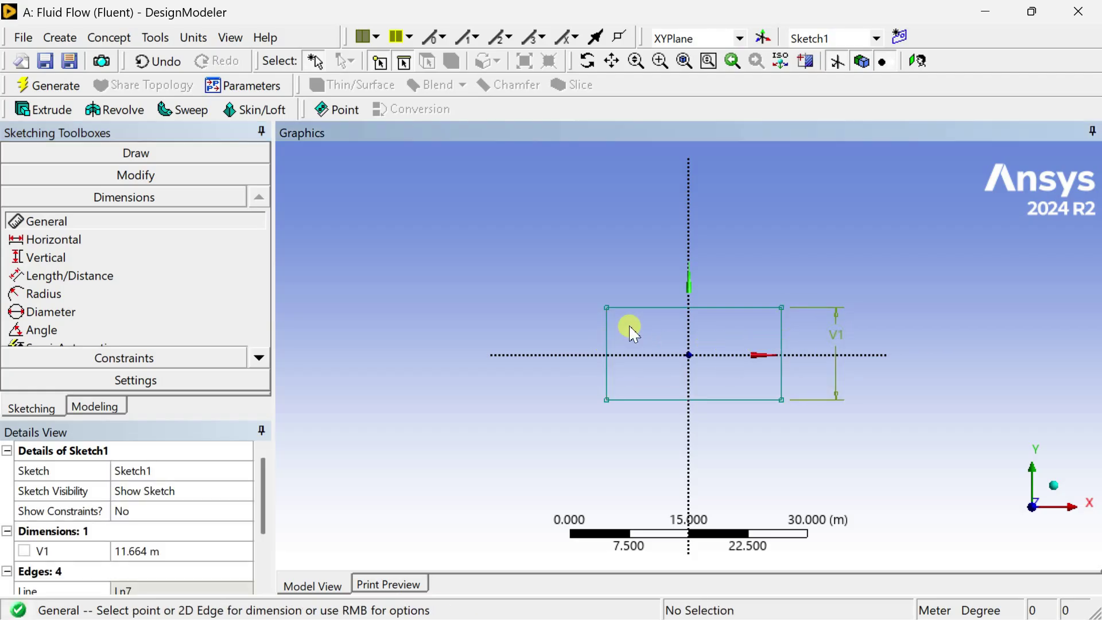
click(634, 308)
click(639, 268)
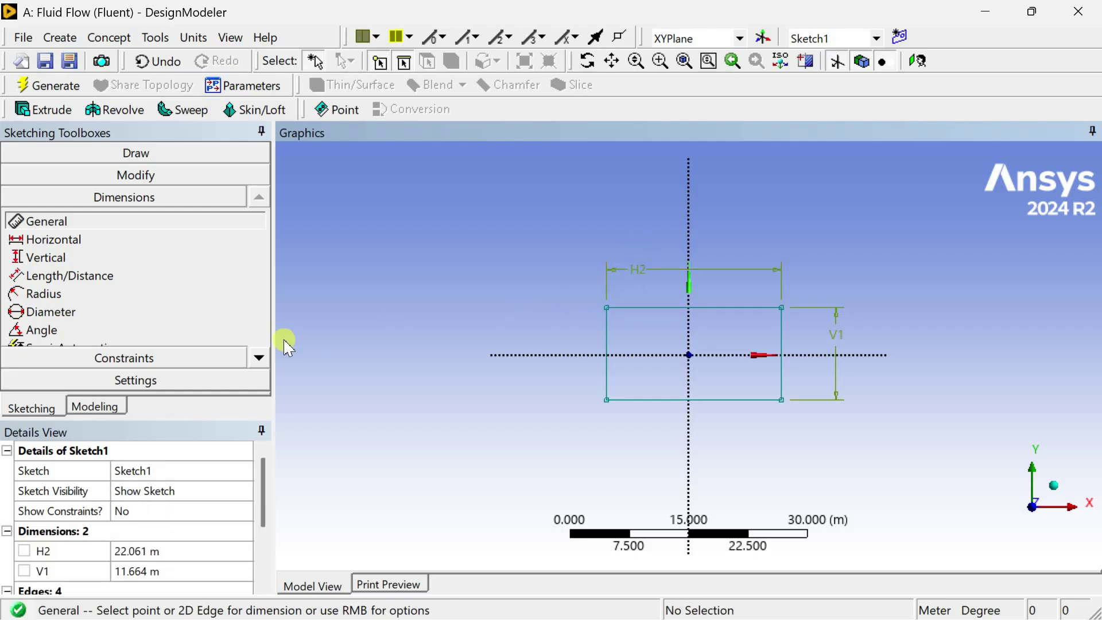
Make the rectangle's two vertical sides symmetric about the vertical axis
click(184, 360)
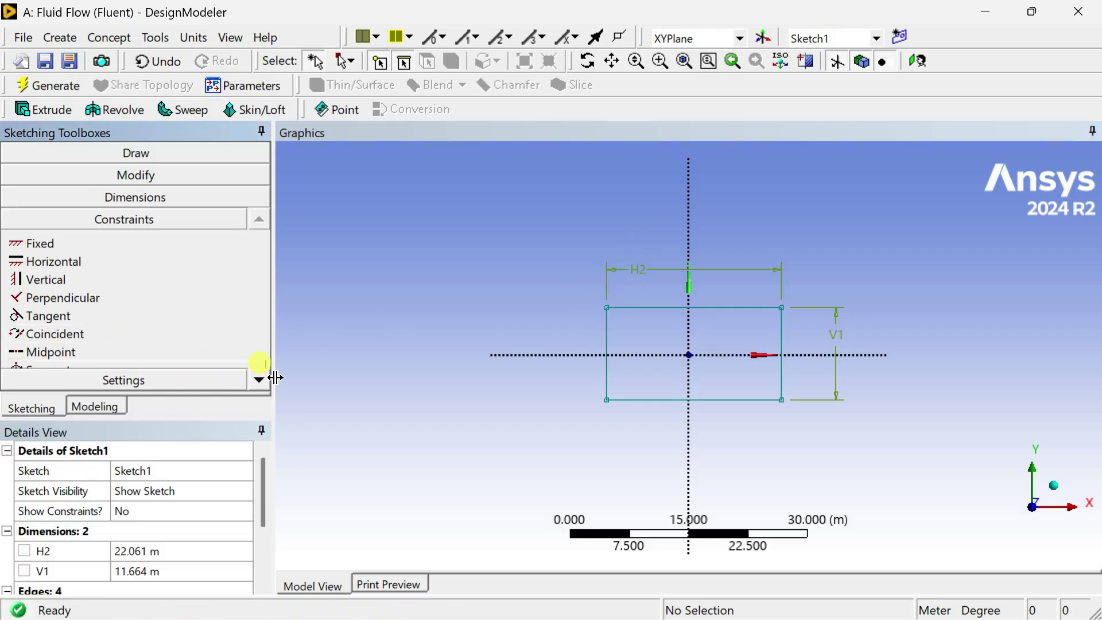
click(260, 381)
click(259, 380)
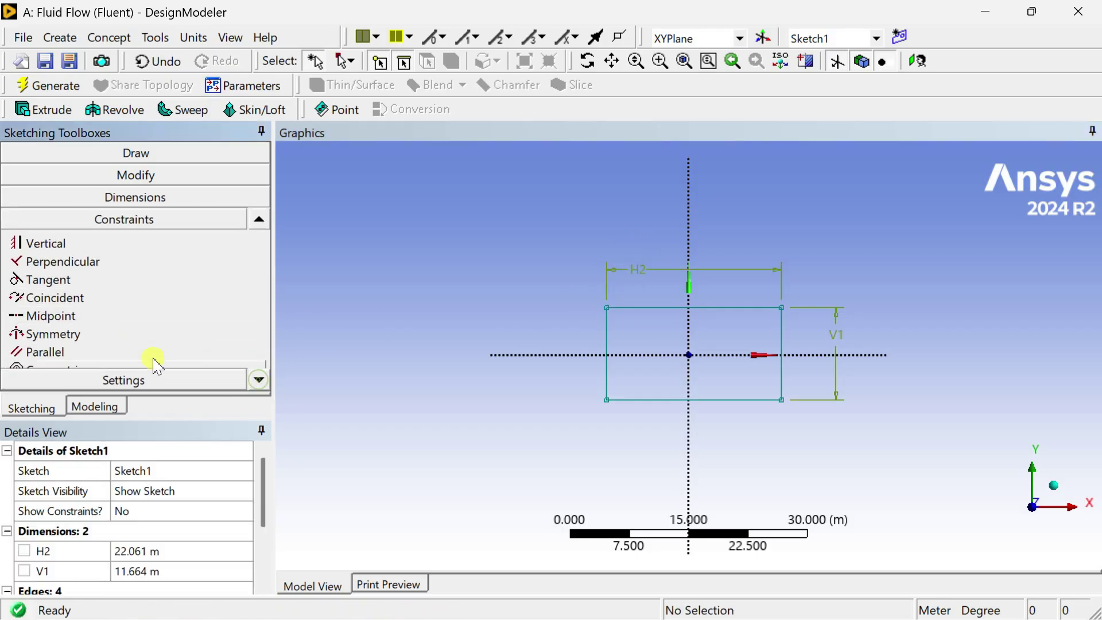
click(120, 334)
click(688, 329)
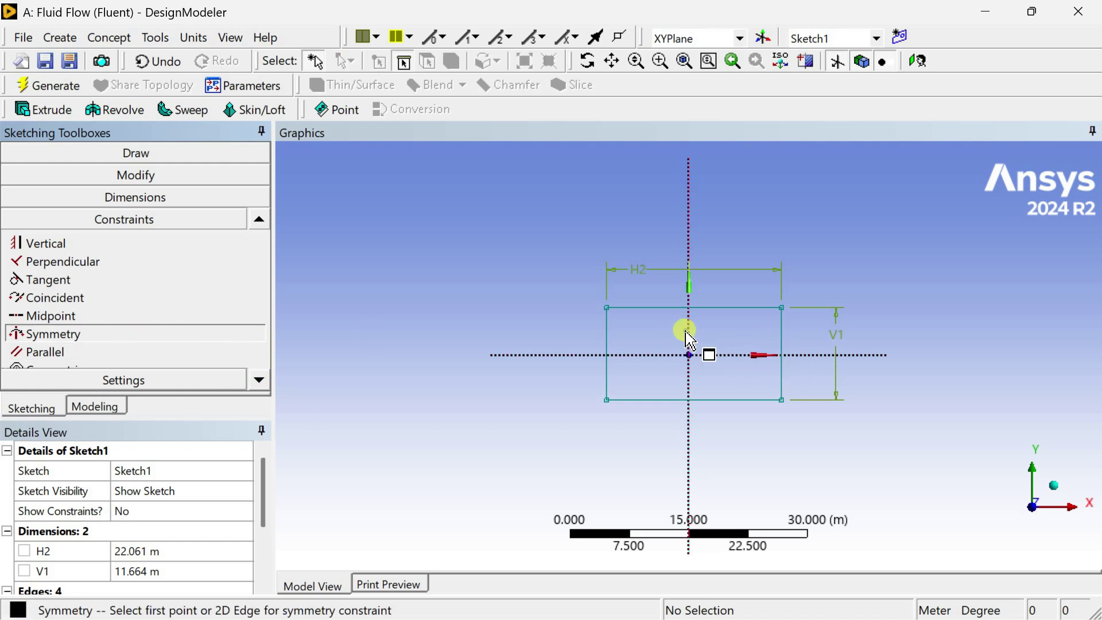
click(607, 339)
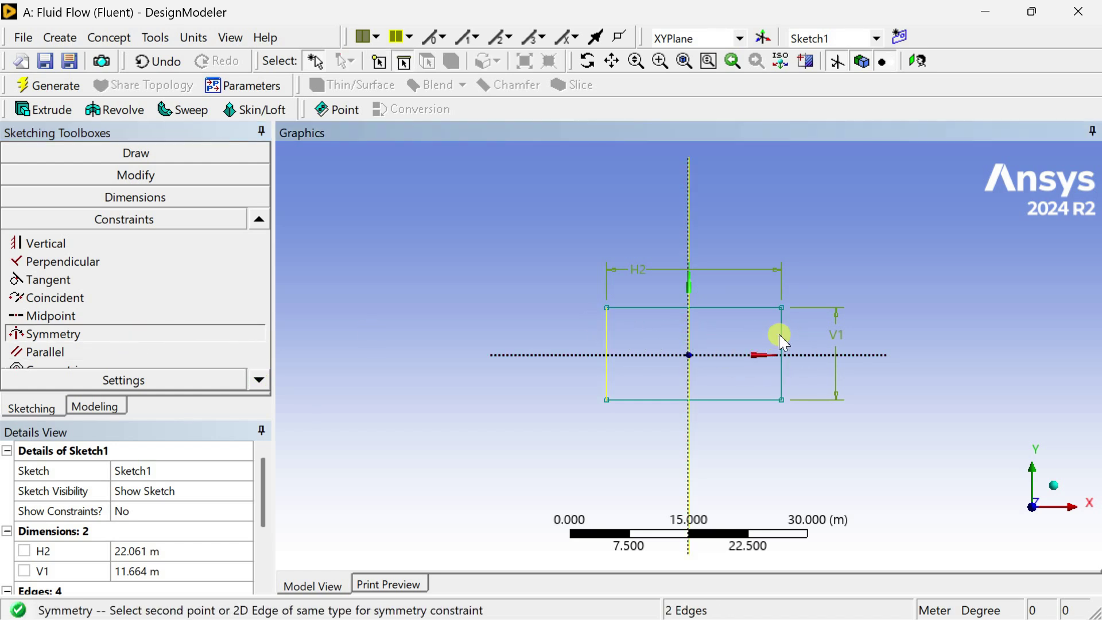
click(783, 340)
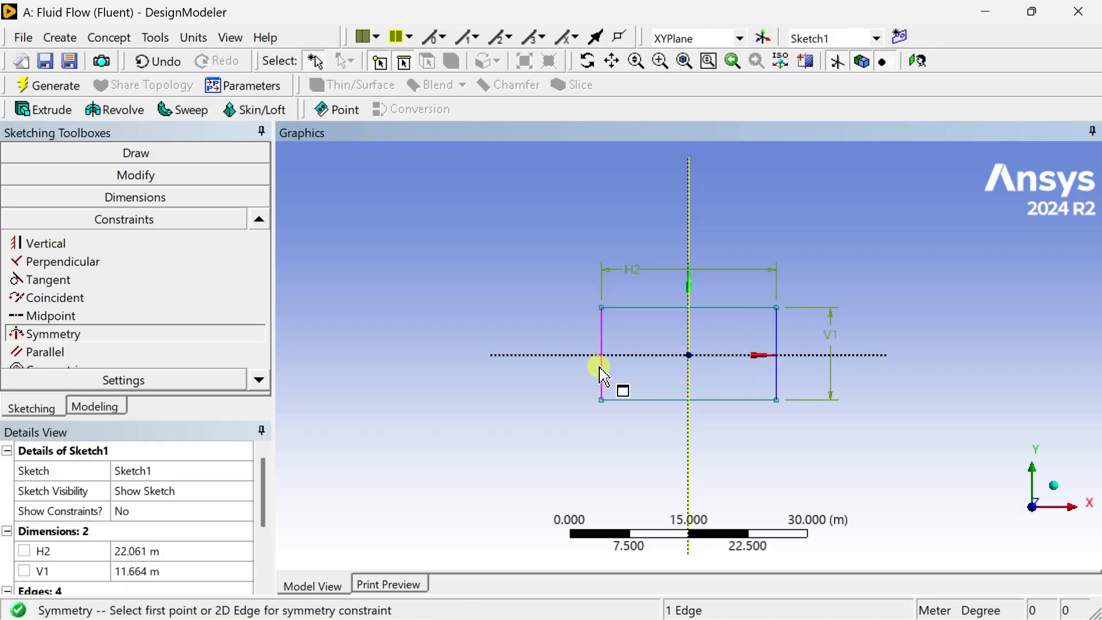
Make the rectangle's two horizontal sides symmetric about the horizontal axis
click(74, 316)
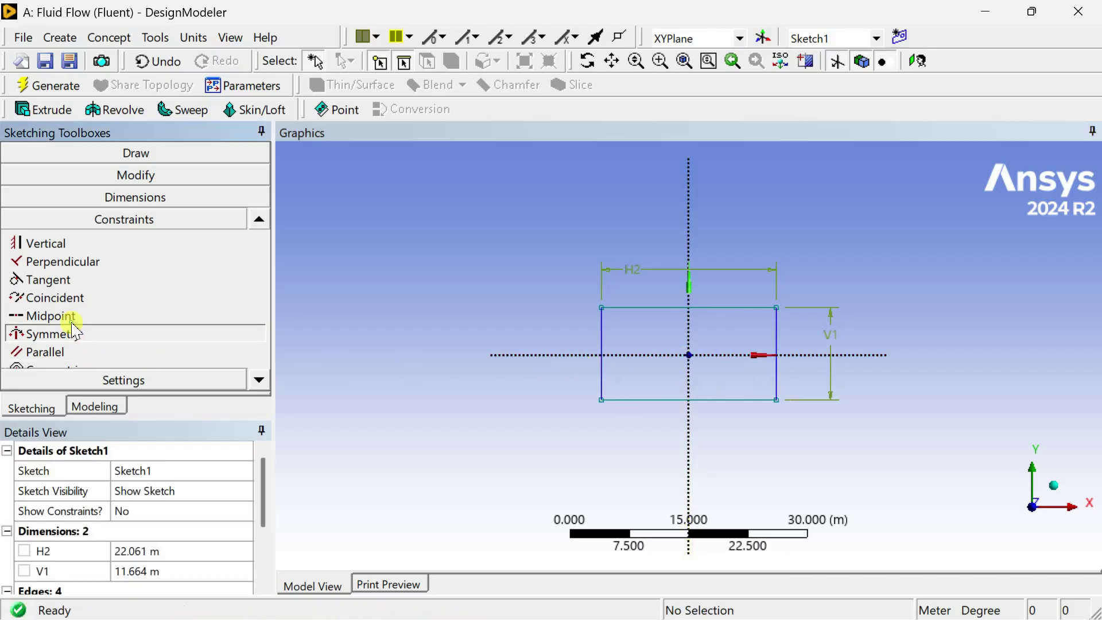
click(74, 334)
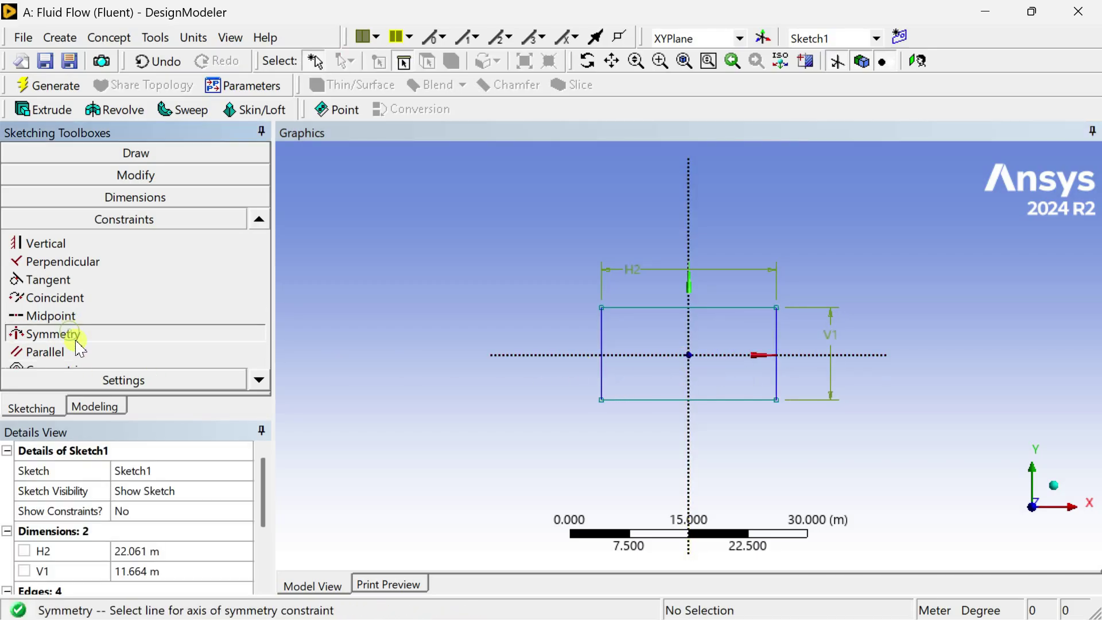
click(655, 355)
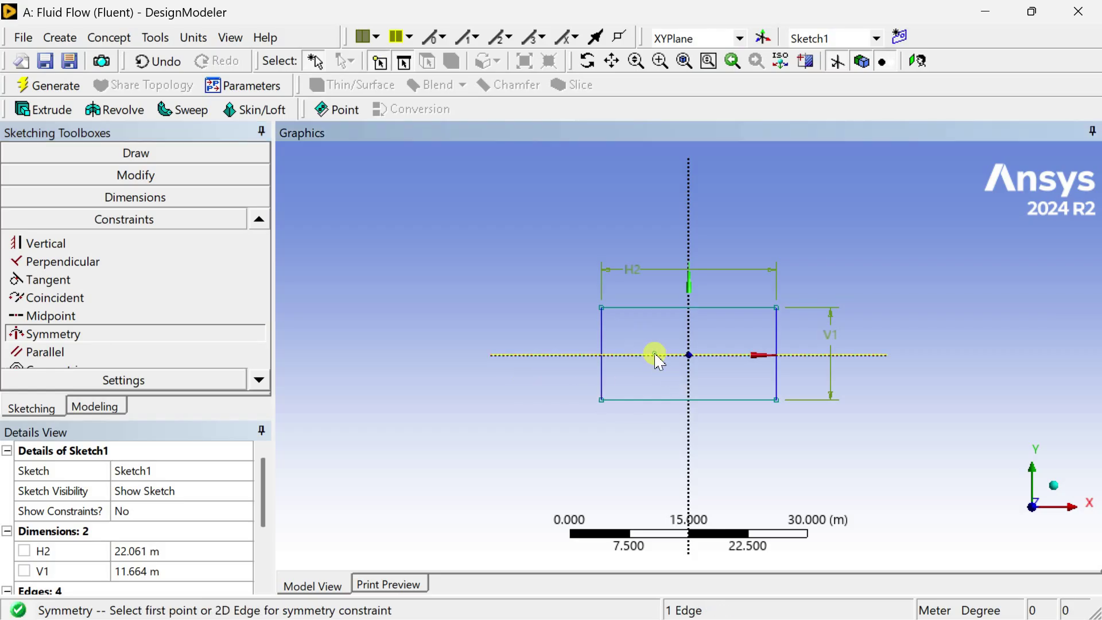
click(658, 310)
click(660, 399)
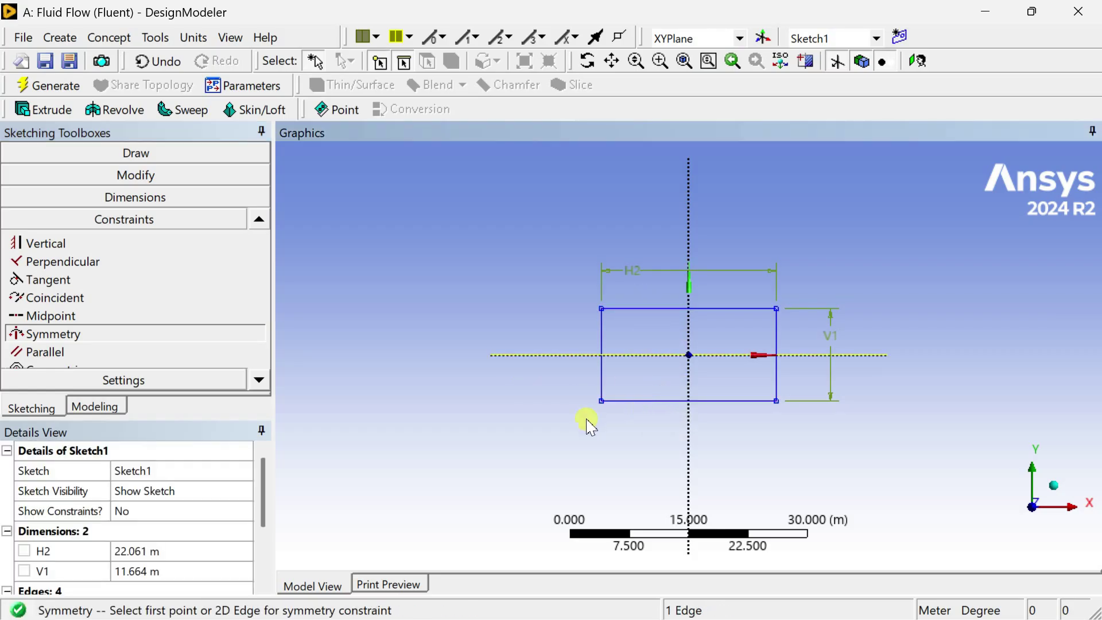
Set the rectangle's width to 8.2 m and its height to 2.2 m, and generate the sketch
click(151, 551)
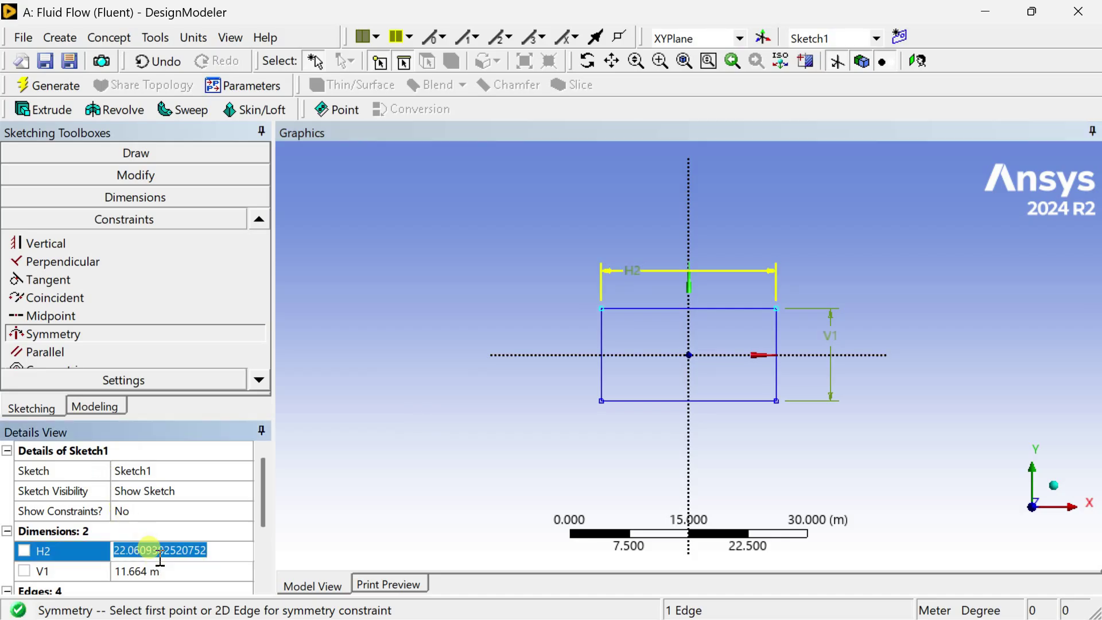
text(8.2)
key(Return)
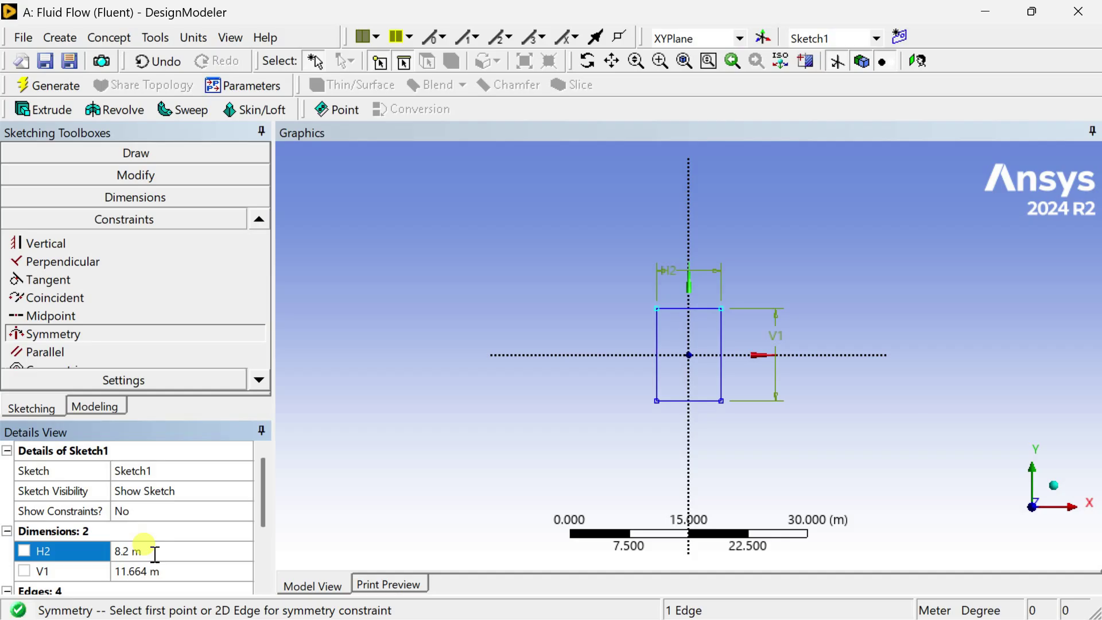
click(195, 571)
text(1.1)
key(Return)
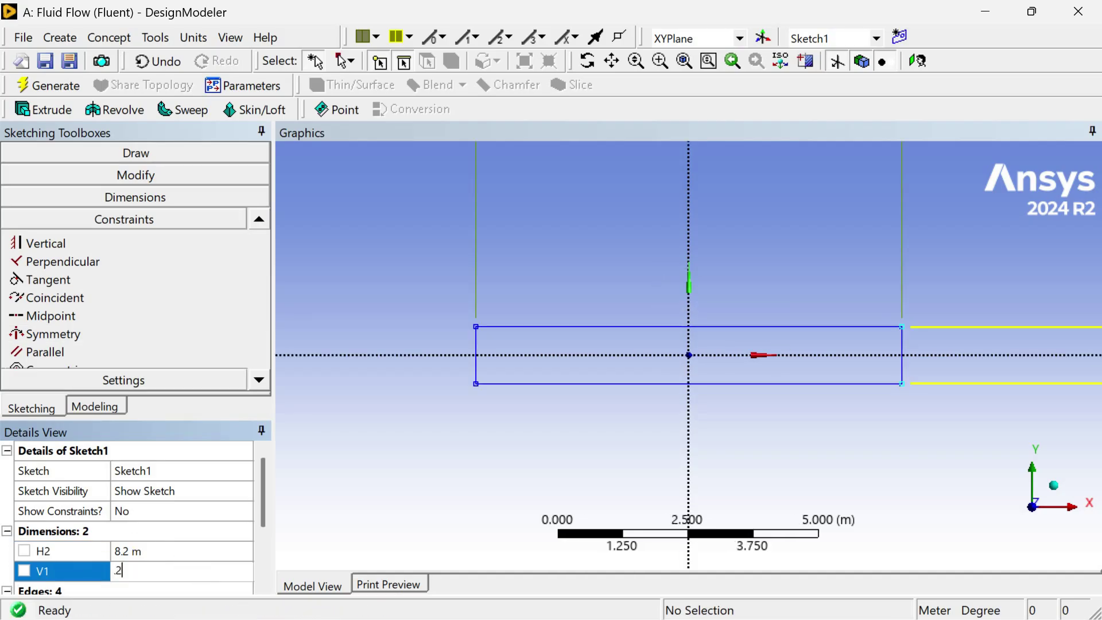
text(2.2)
key(Return)
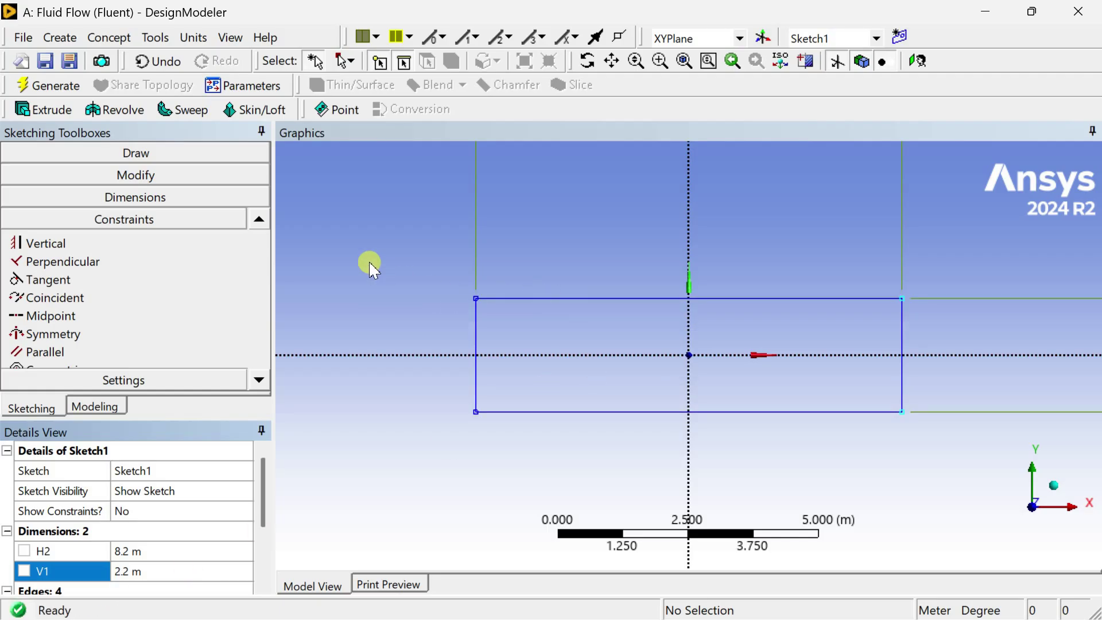
click(55, 86)
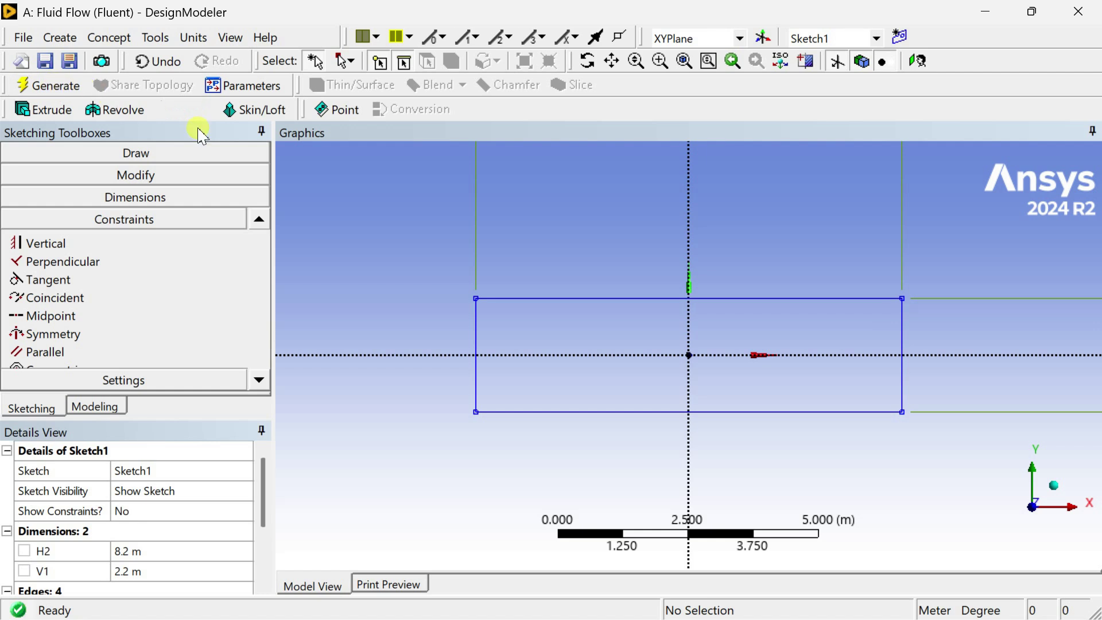
Create an extrusion from the rectangle sketch with the operation Add Frozen
click(1053, 486)
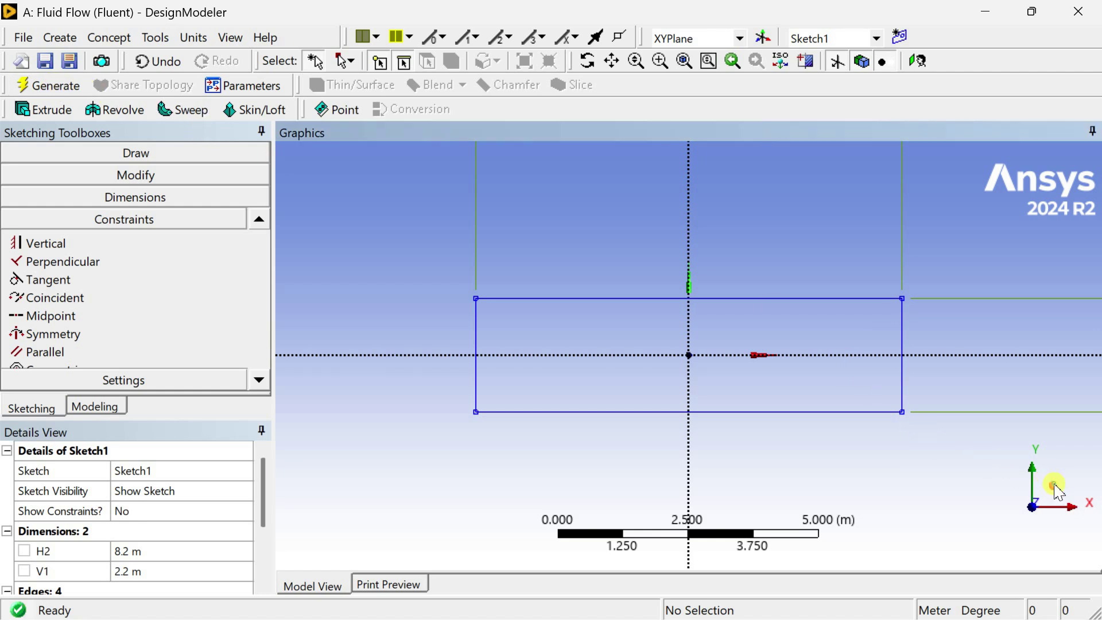
scroll(745, 398, down, 3)
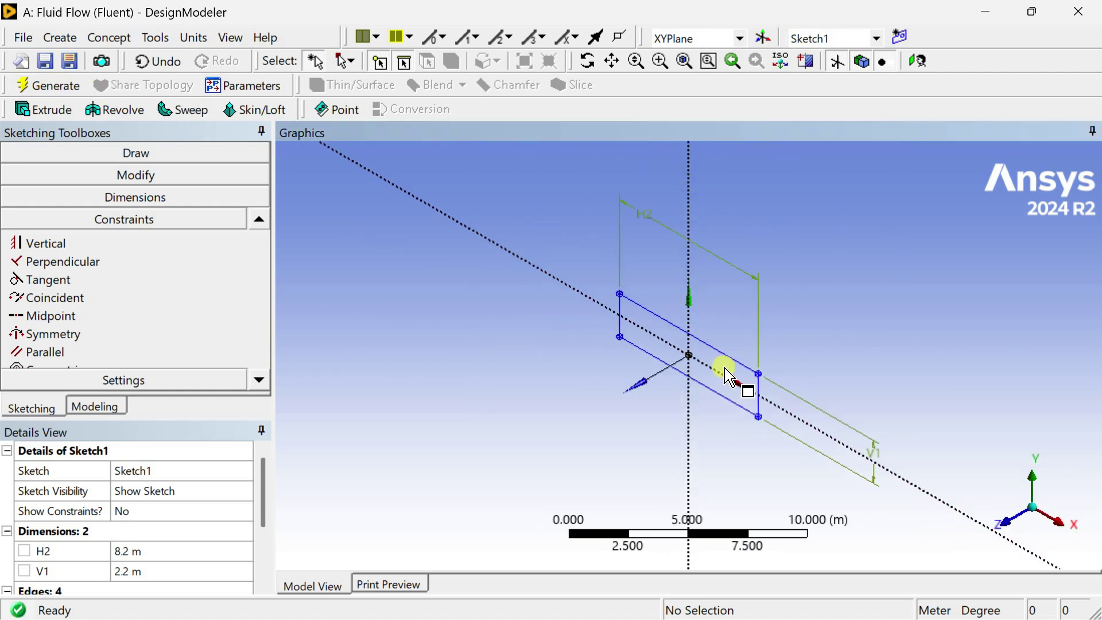
click(51, 110)
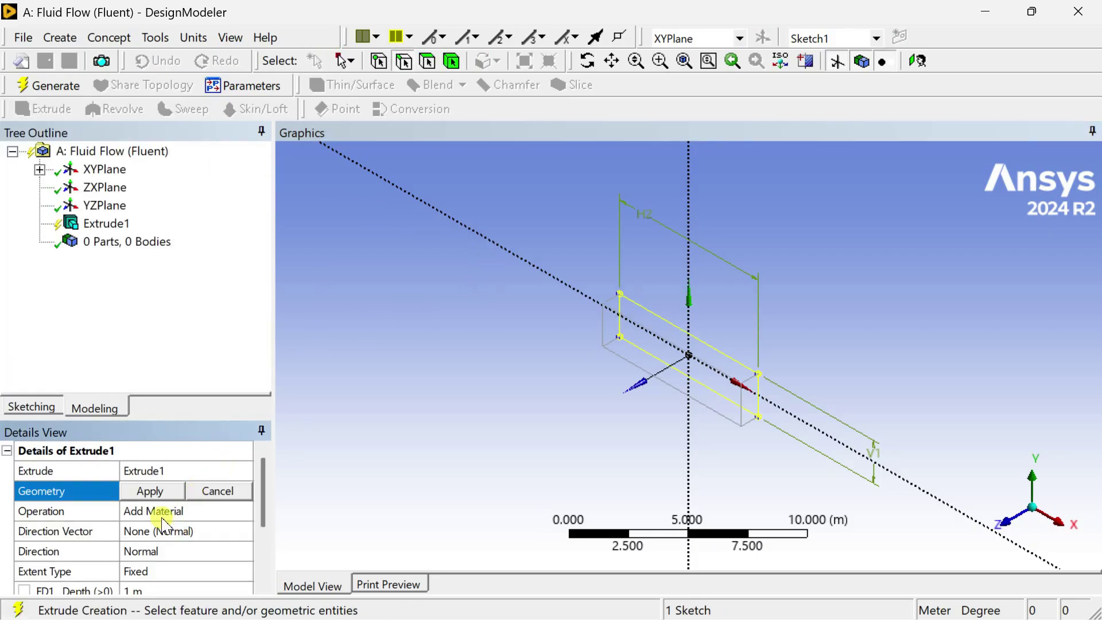
click(150, 491)
click(240, 510)
click(244, 511)
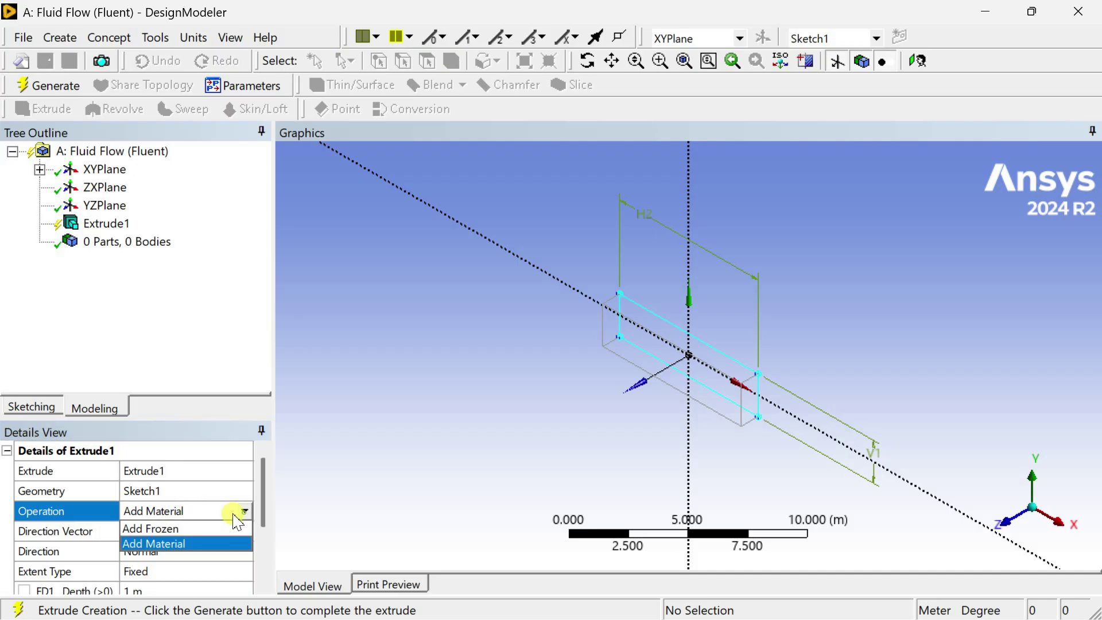
click(199, 529)
Set the extrusion depth to 60.06 m and generate the body
drag(264, 492, 263, 560)
click(166, 511)
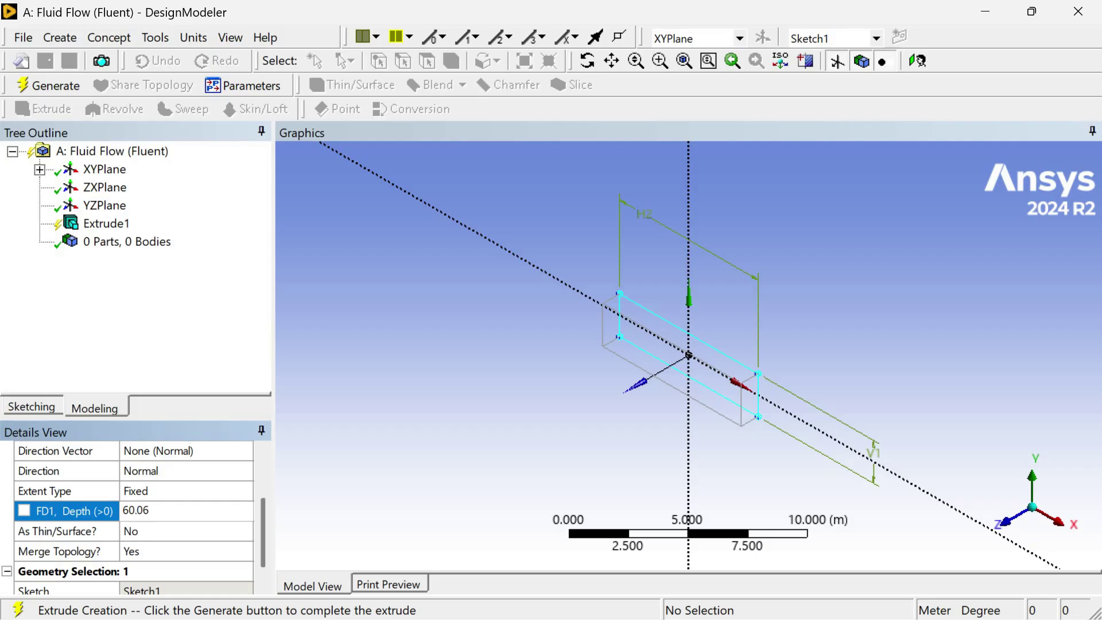
text(60.06)
key(Return)
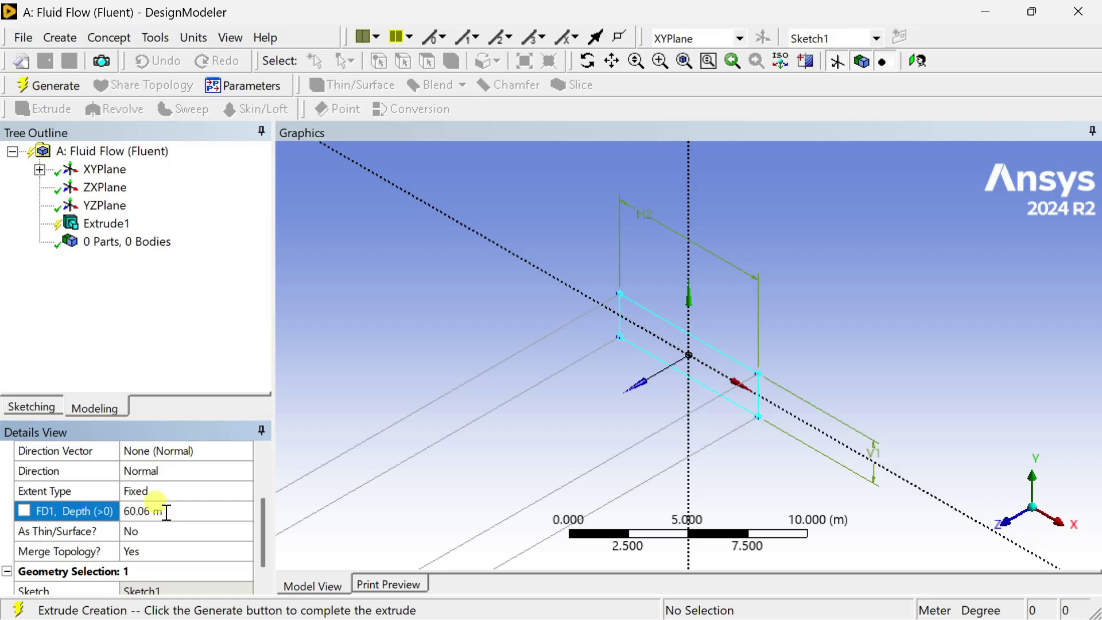
click(70, 86)
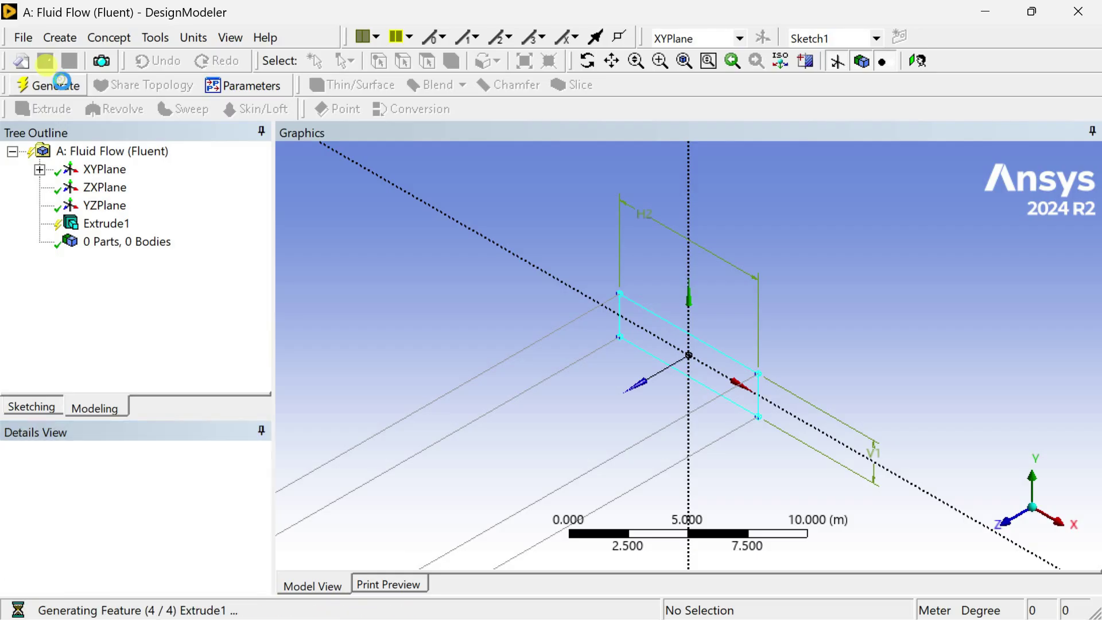
Start a new sketch on the long side face of the extruded body and view it face-on
scroll(630, 328, down, 2)
scroll(792, 367, down, 2)
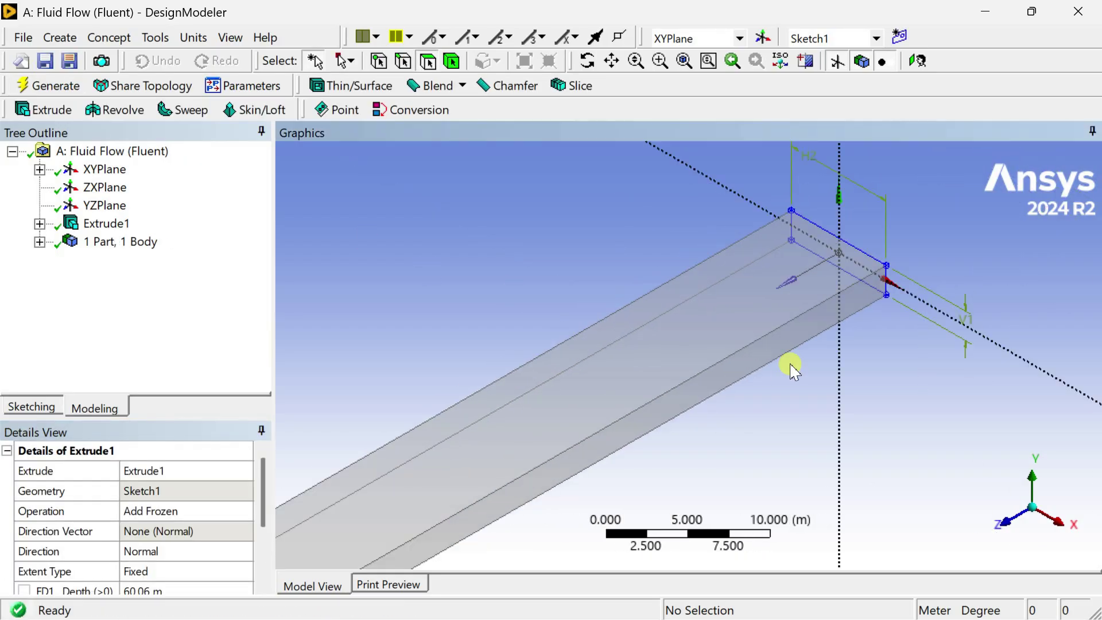
click(800, 334)
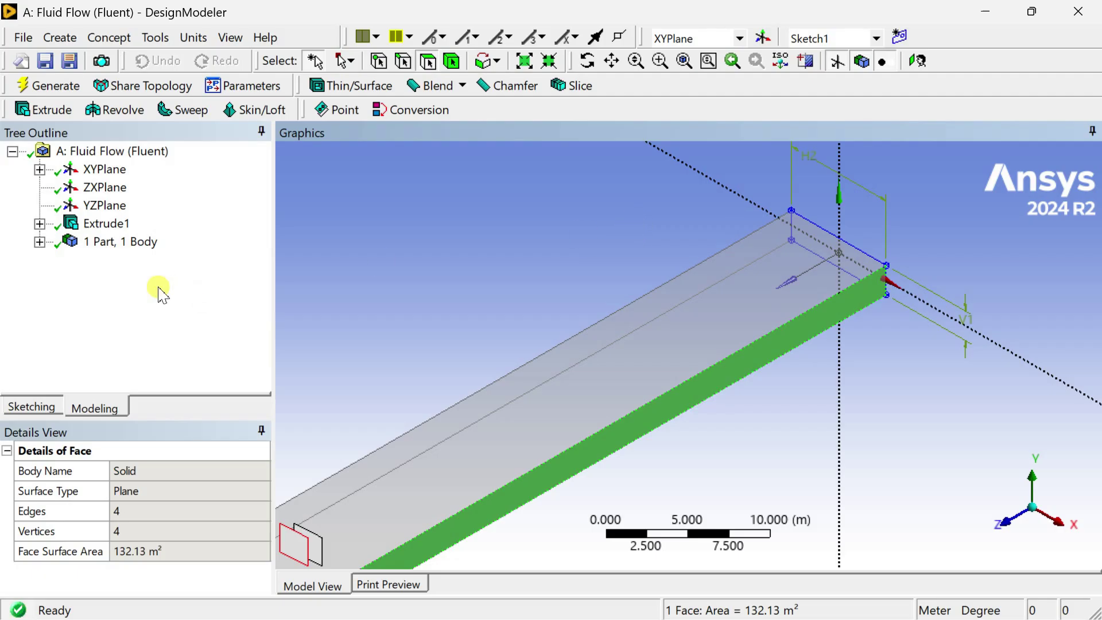
click(30, 407)
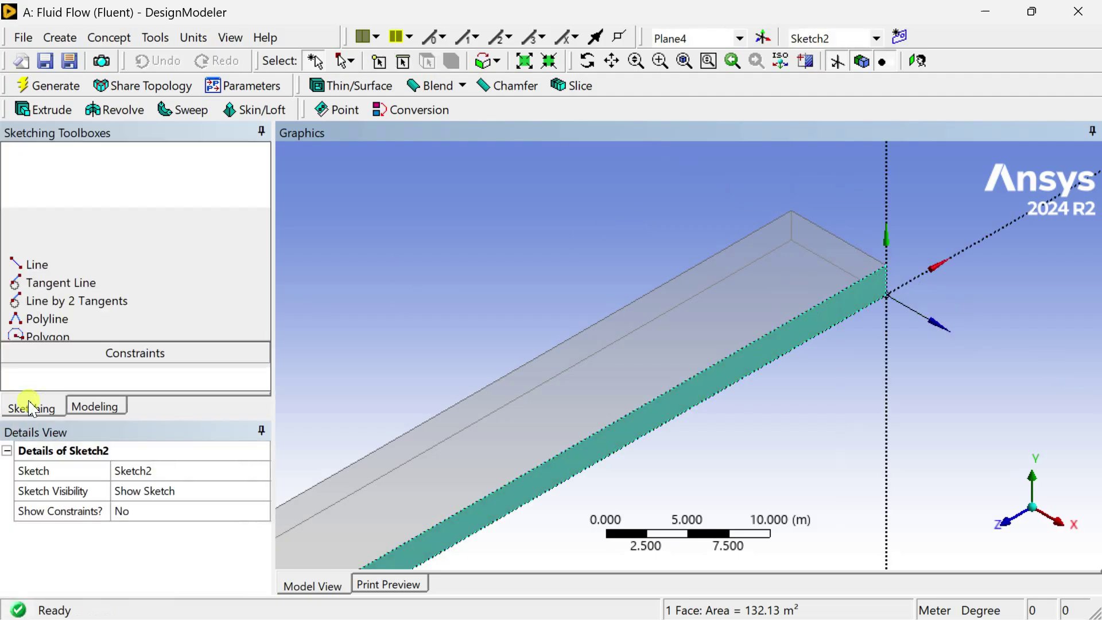
click(1061, 529)
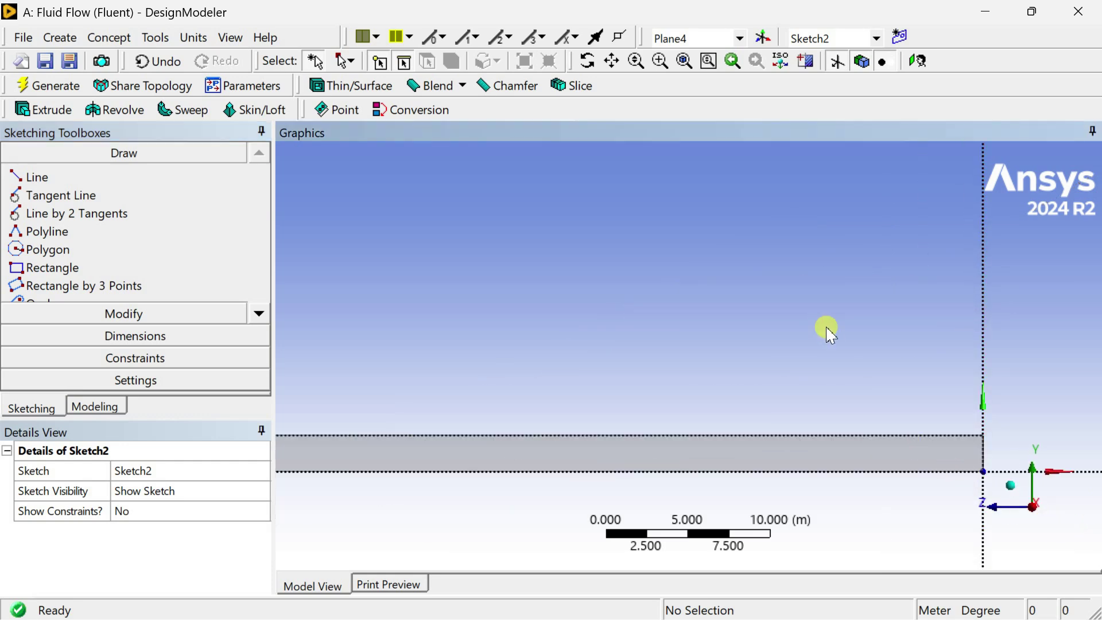
mouse_move(828, 339)
ctrl+middle_down()
mouse_move(742, 224)
mouse_move(538, 253)
ctrl+middle_up()
scroll(742, 221, up, 3)
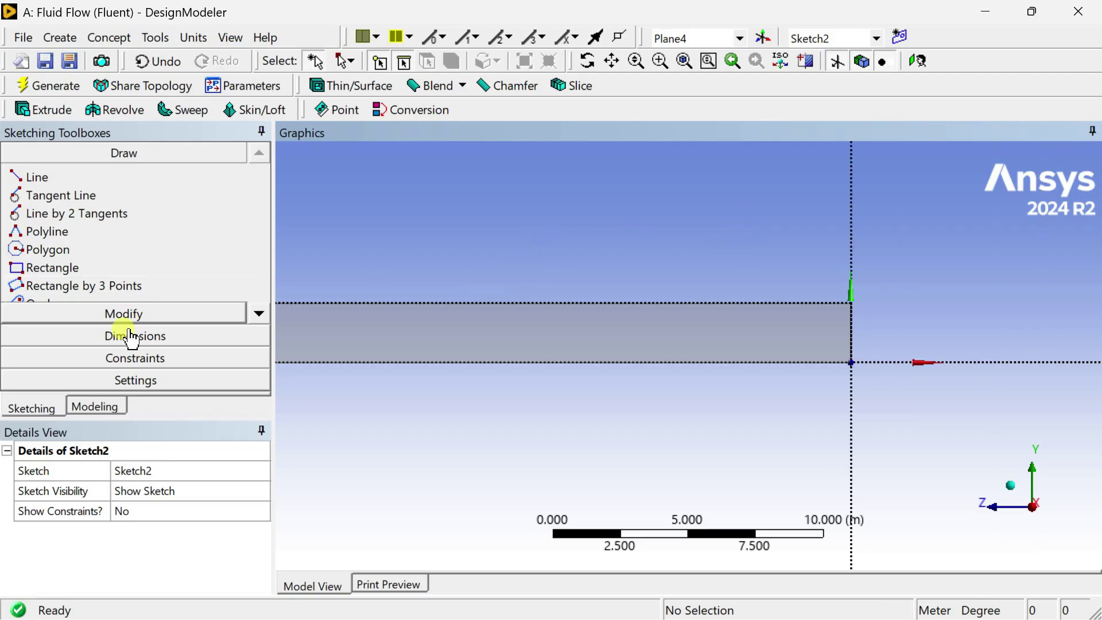
Draw a rectangle about 9.5 m long from the sketch origin to the upper edge of the side face
click(53, 268)
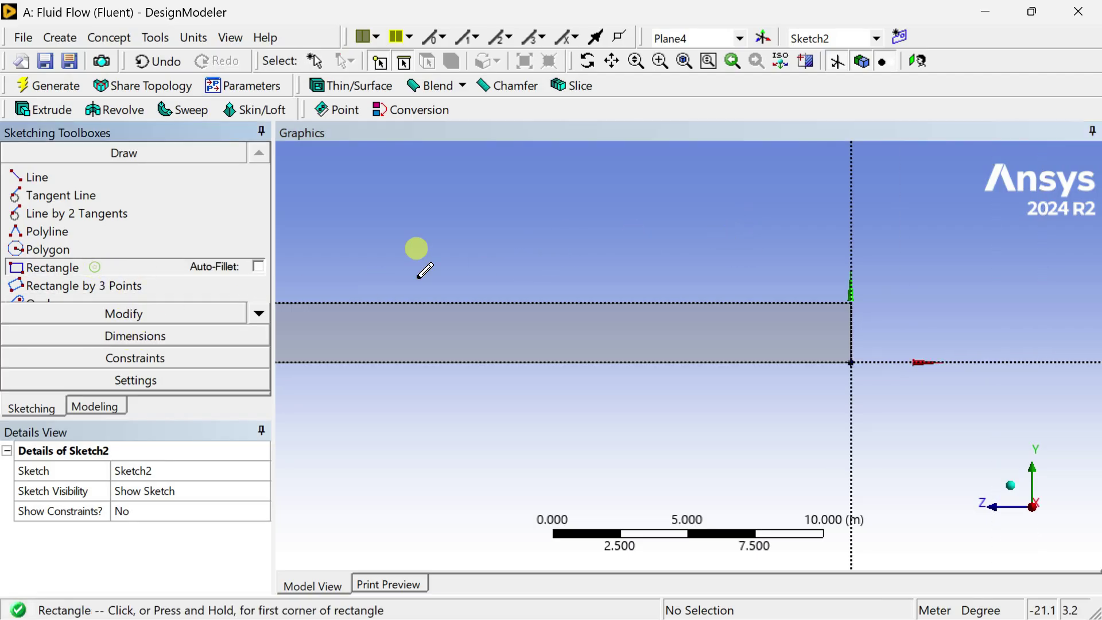
click(851, 362)
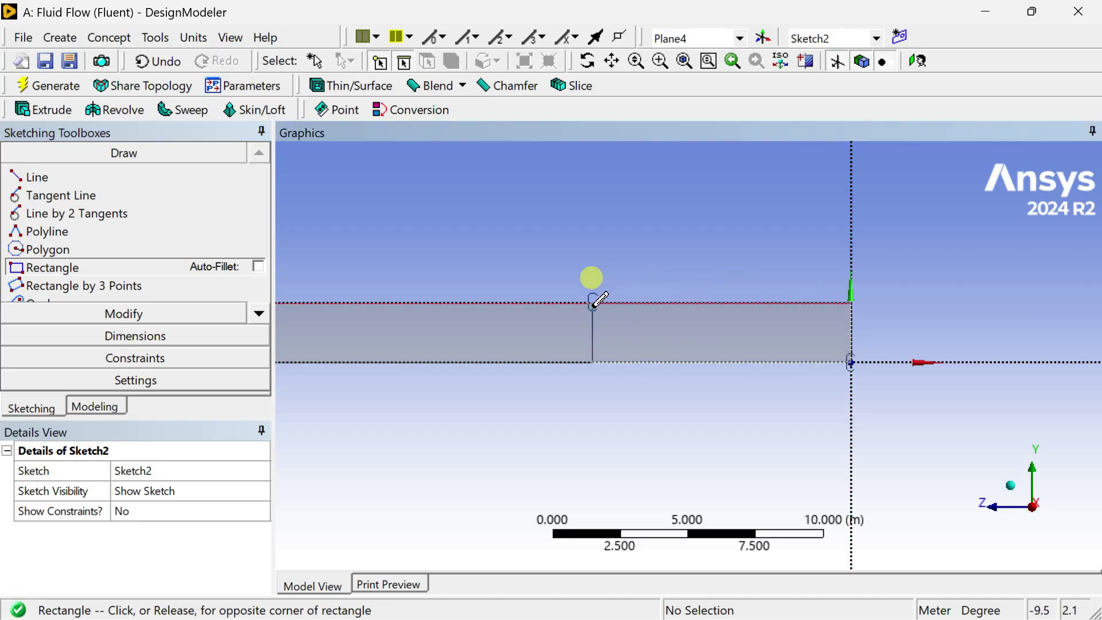
click(593, 303)
Add a general dimension to the rectangle's upper horizontal edge and place it above the side face
click(175, 336)
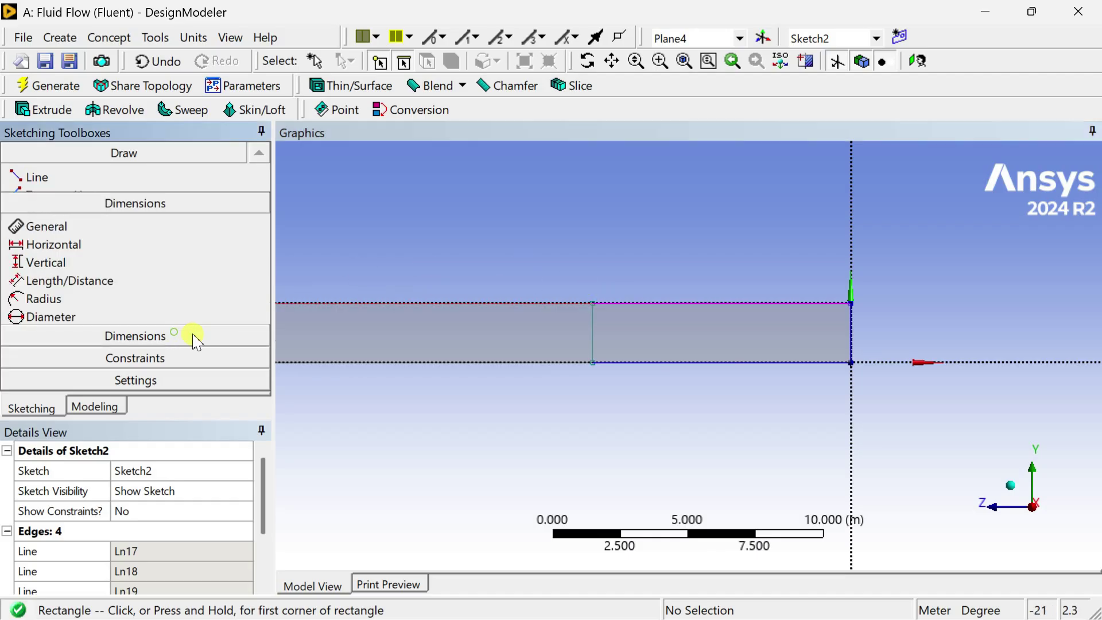
click(666, 303)
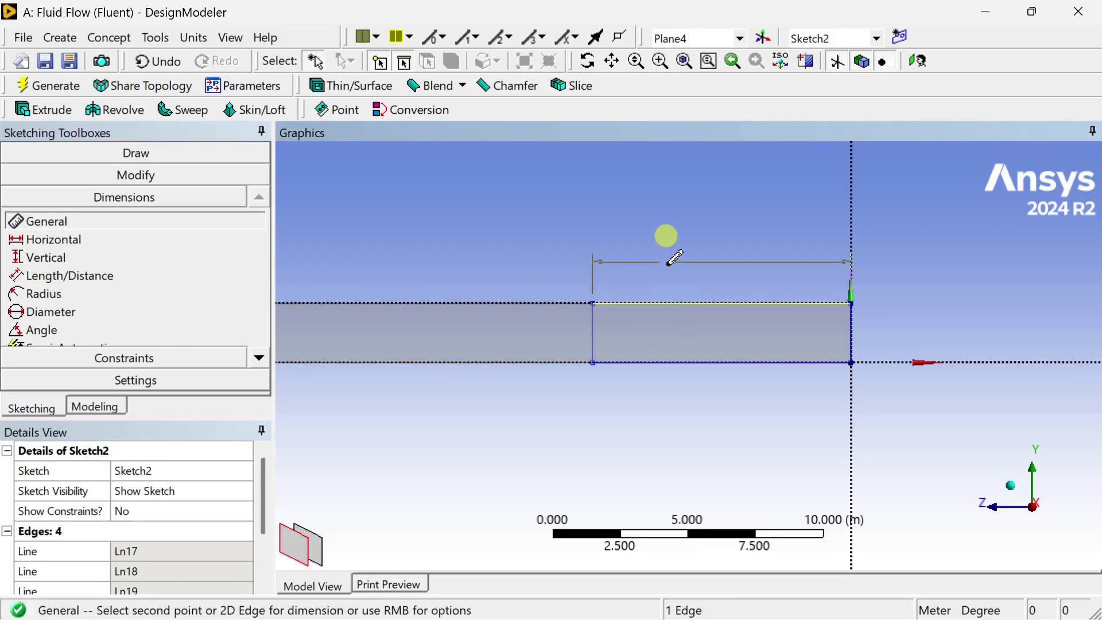
click(668, 265)
middle_drag(610, 332, 612, 336)
scroll(659, 377, down, 5)
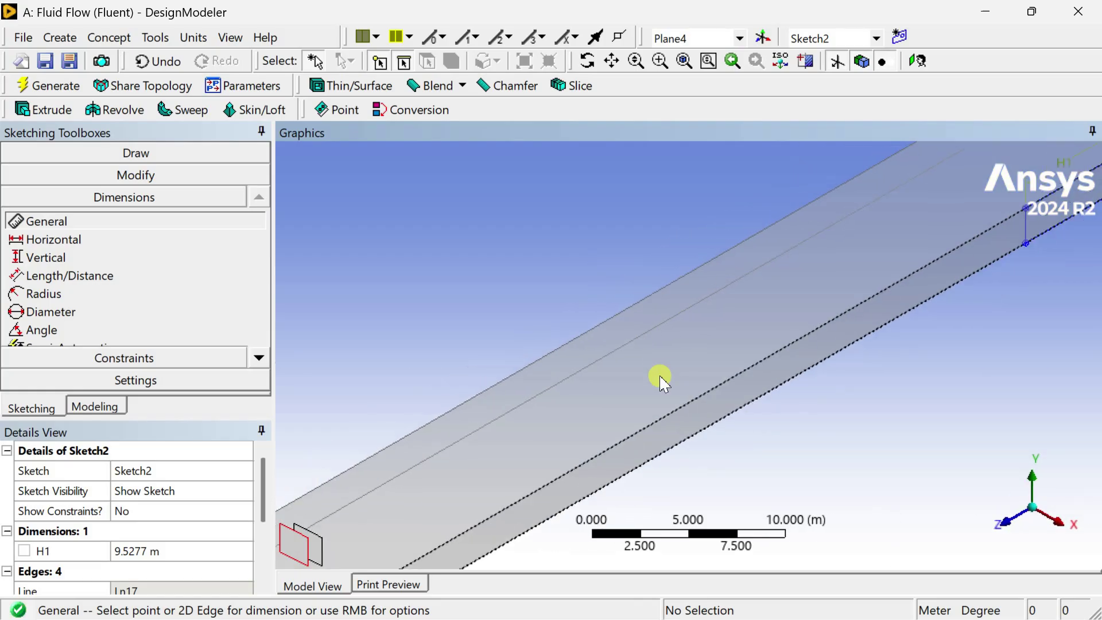
Set the rectangle's horizontal length to 10.92 m and regenerate the model
click(167, 552)
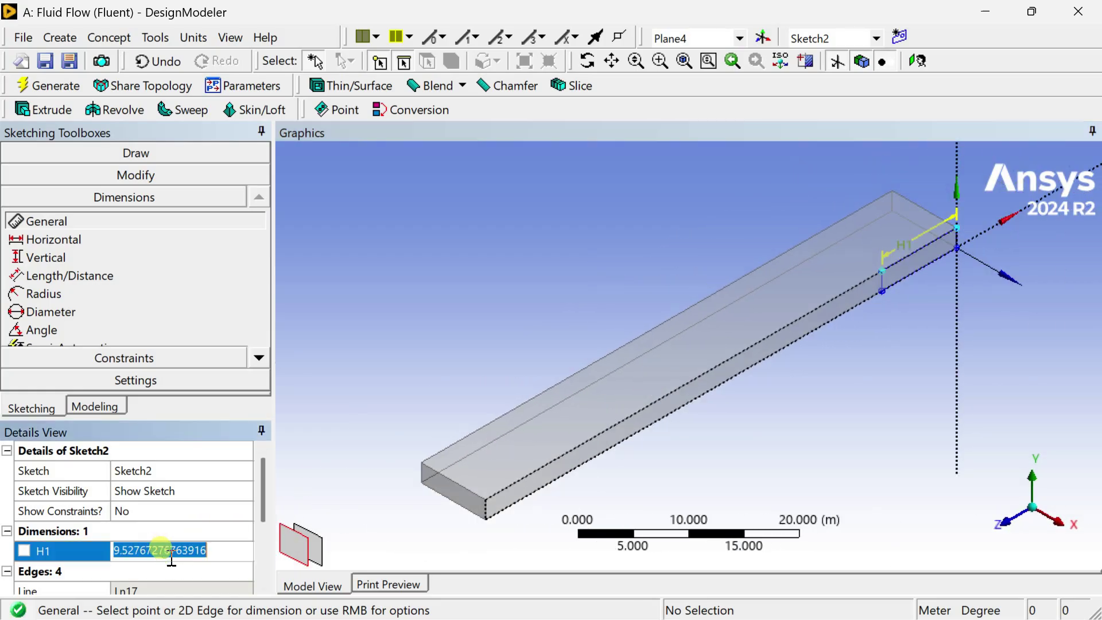
text(10.9)
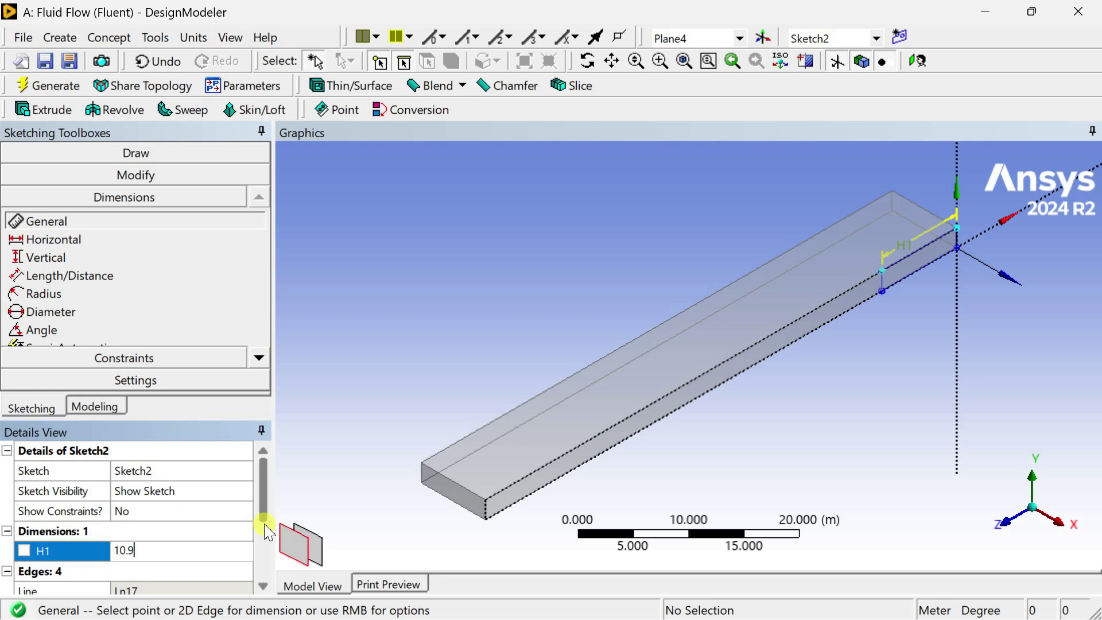
key(Return)
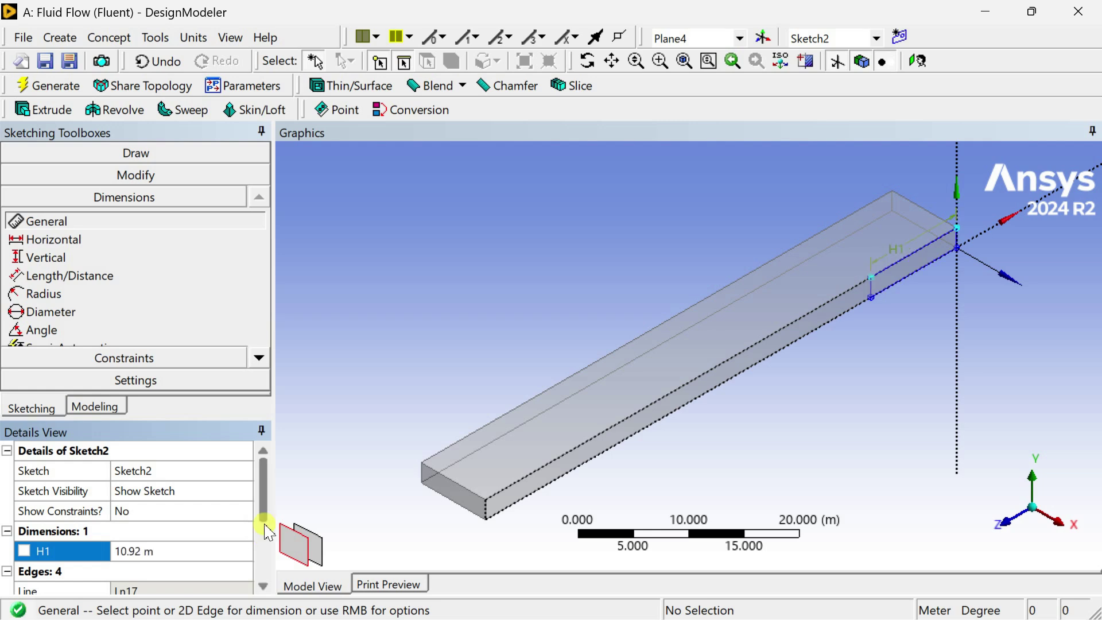
click(60, 89)
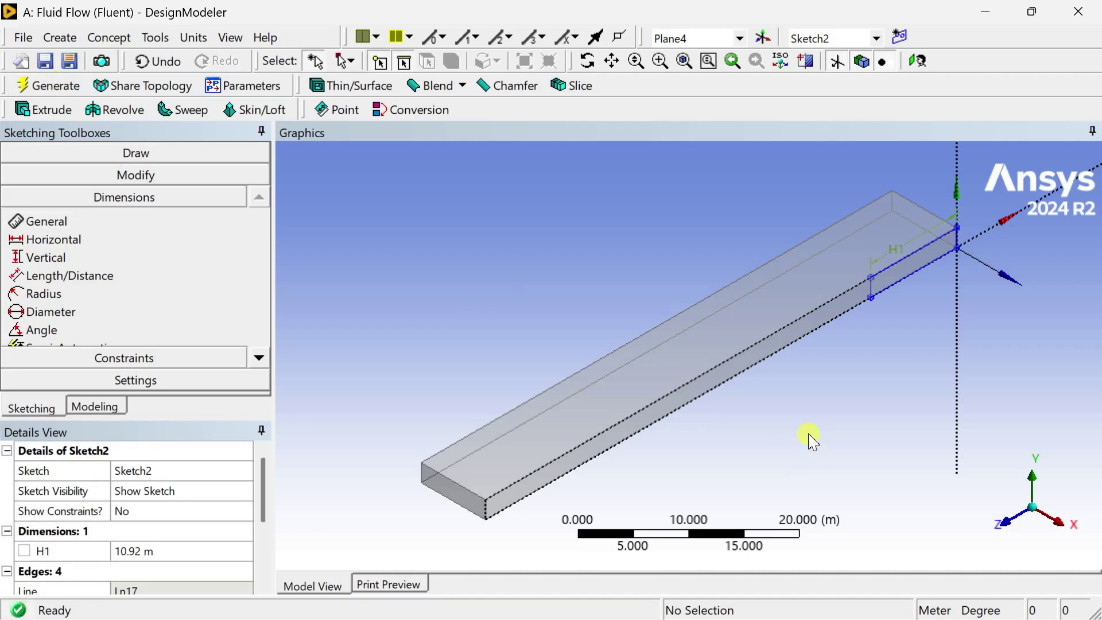
Create an extrusion from the side-face rectangle sketch with the operation Add Frozen
scroll(821, 403, up, 2)
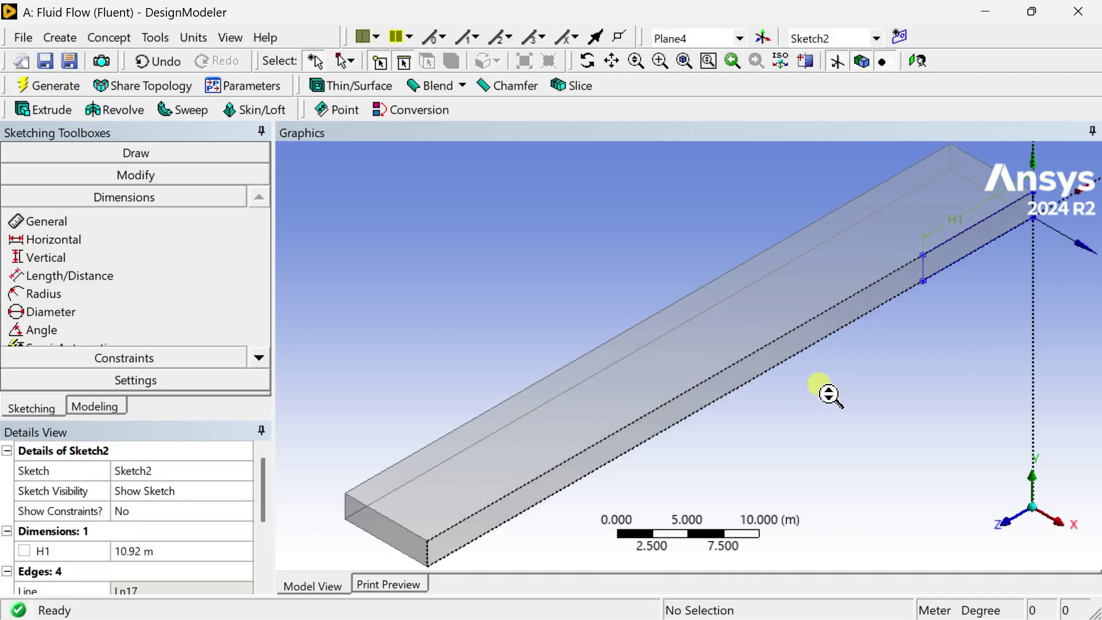
ctrl+middle_drag(833, 416, 625, 518)
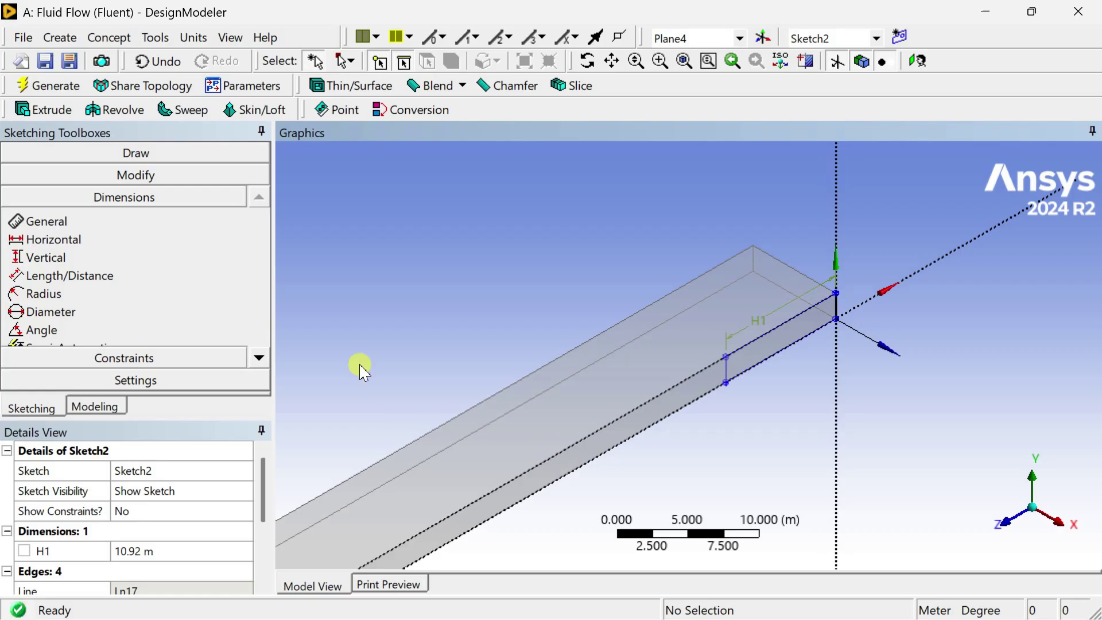
click(52, 109)
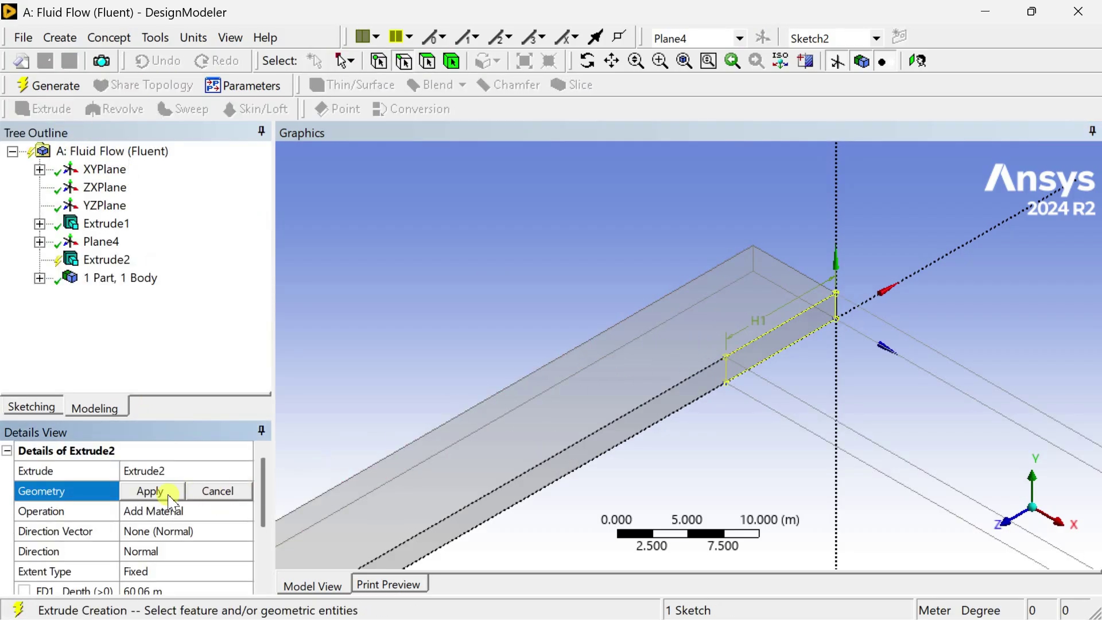
click(151, 490)
click(192, 508)
click(244, 512)
click(221, 524)
scroll(197, 545, down, 1)
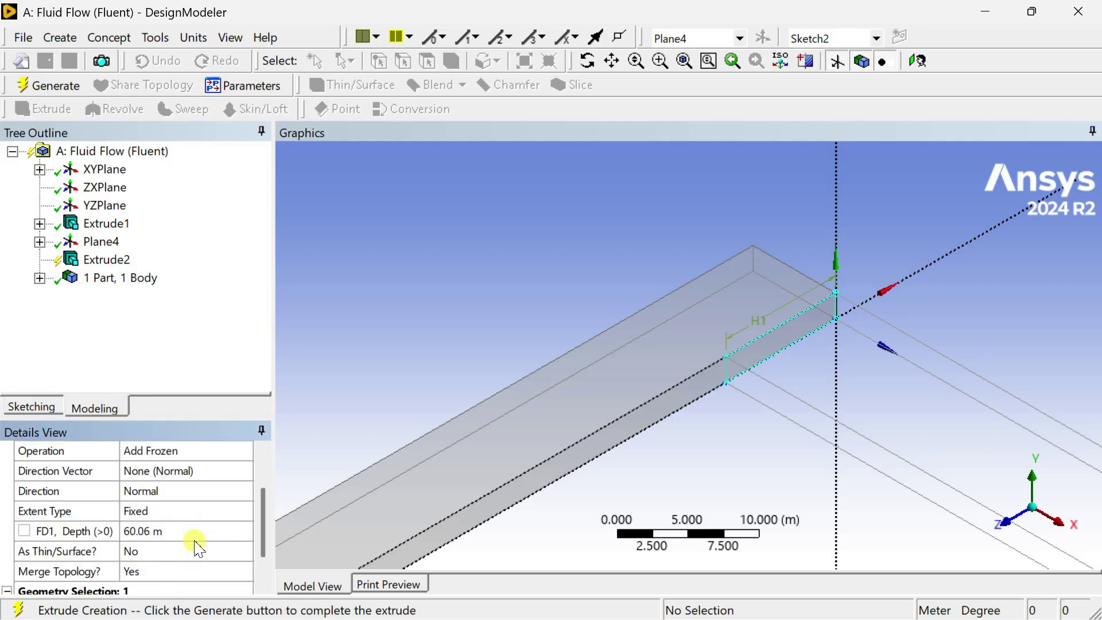
Set the side block's extrusion depth to 0.9 m and generate the body
click(185, 533)
text(0.9)
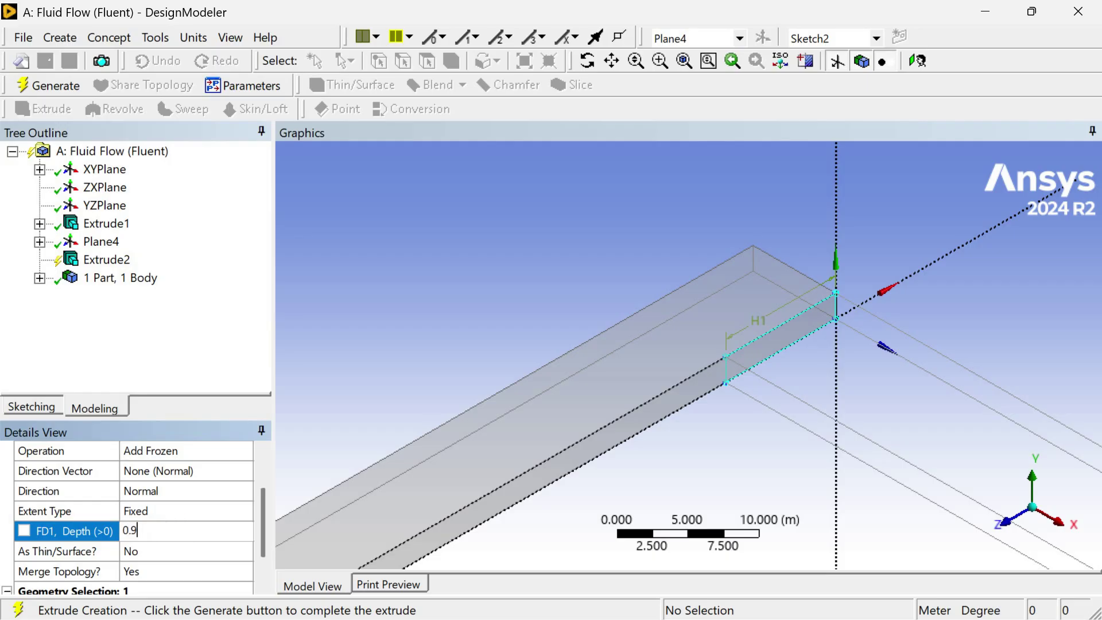
key(Return)
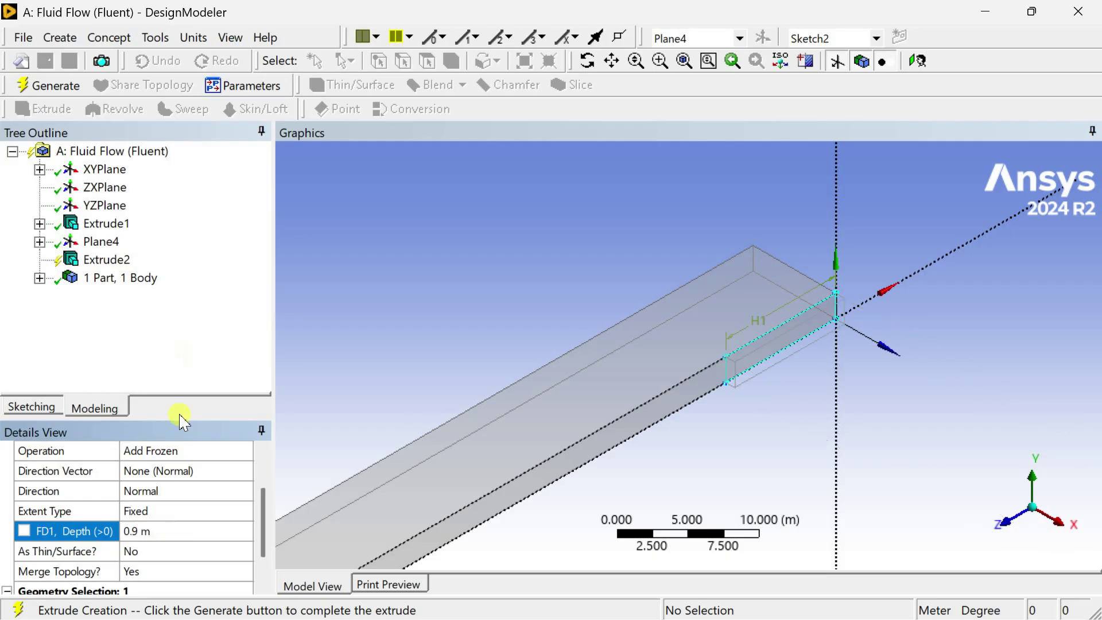
click(54, 87)
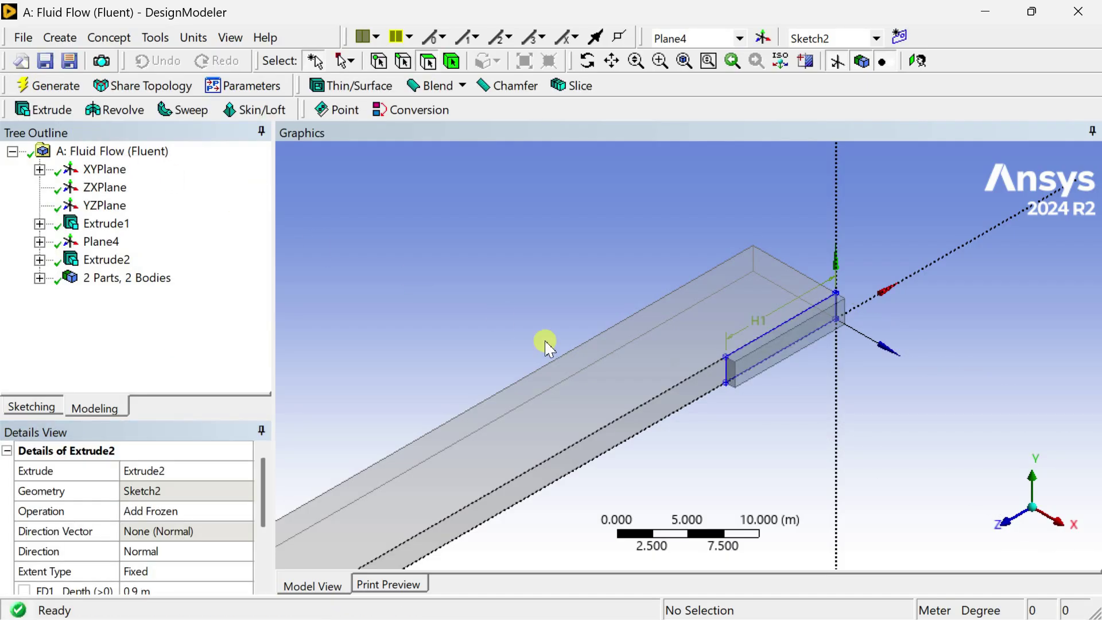
click(175, 517)
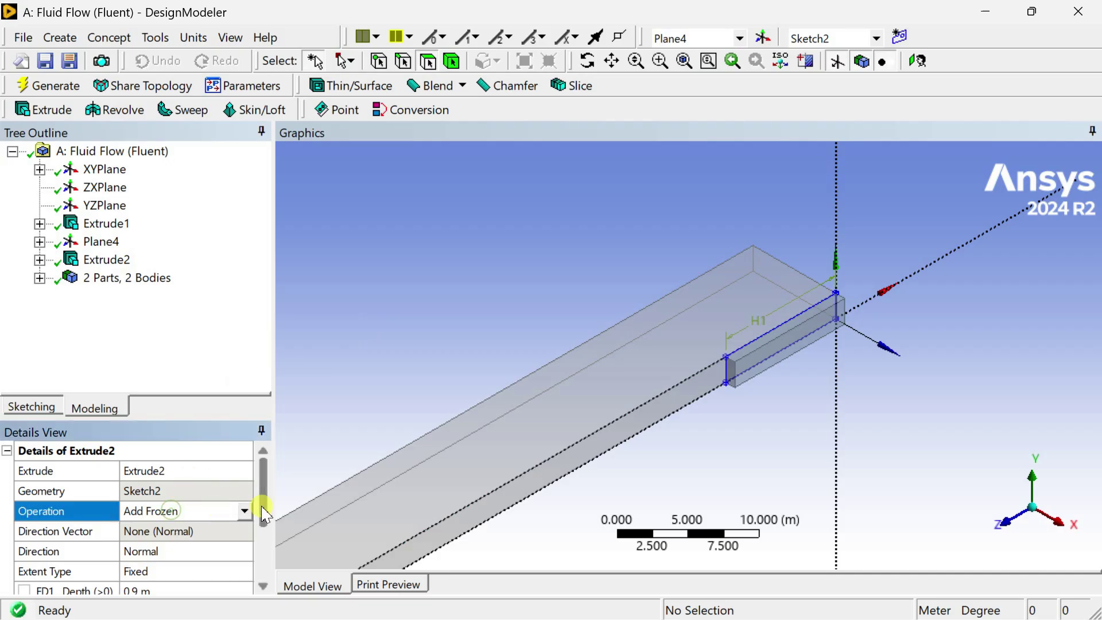
Examine the duct and side block from above, and highlight the side block in the body list
click(103, 168)
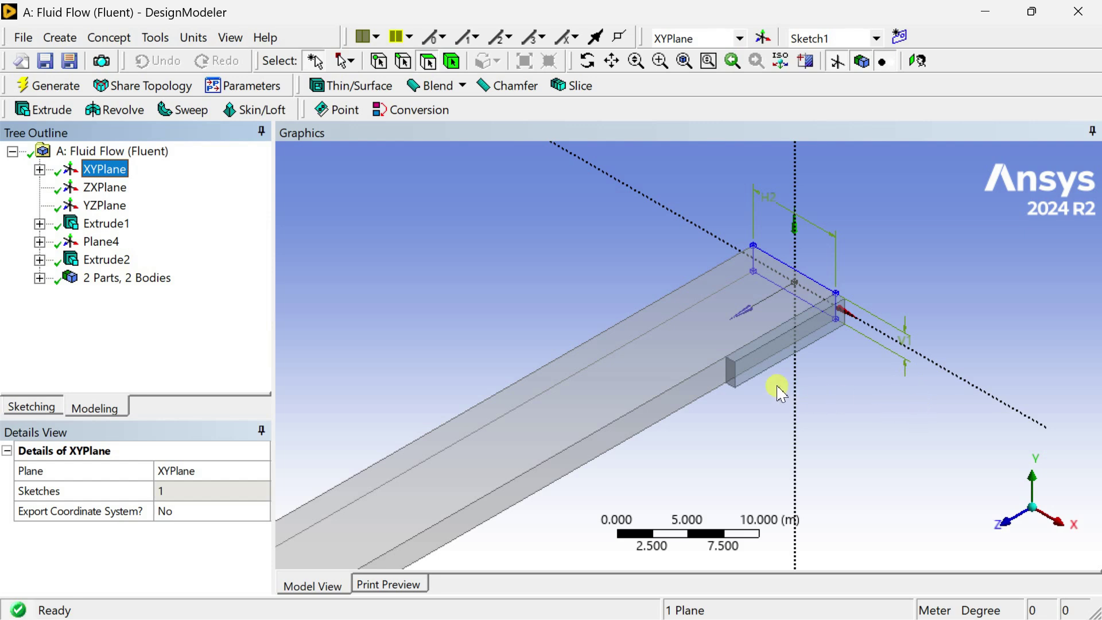
click(1012, 530)
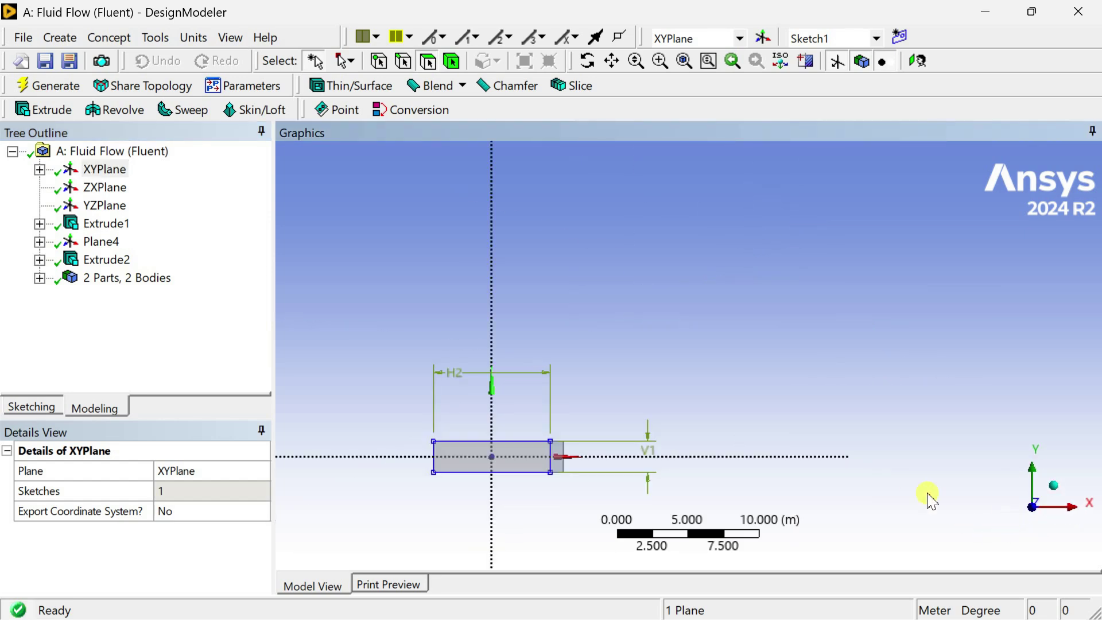
click(1035, 466)
scroll(595, 278, down, 4)
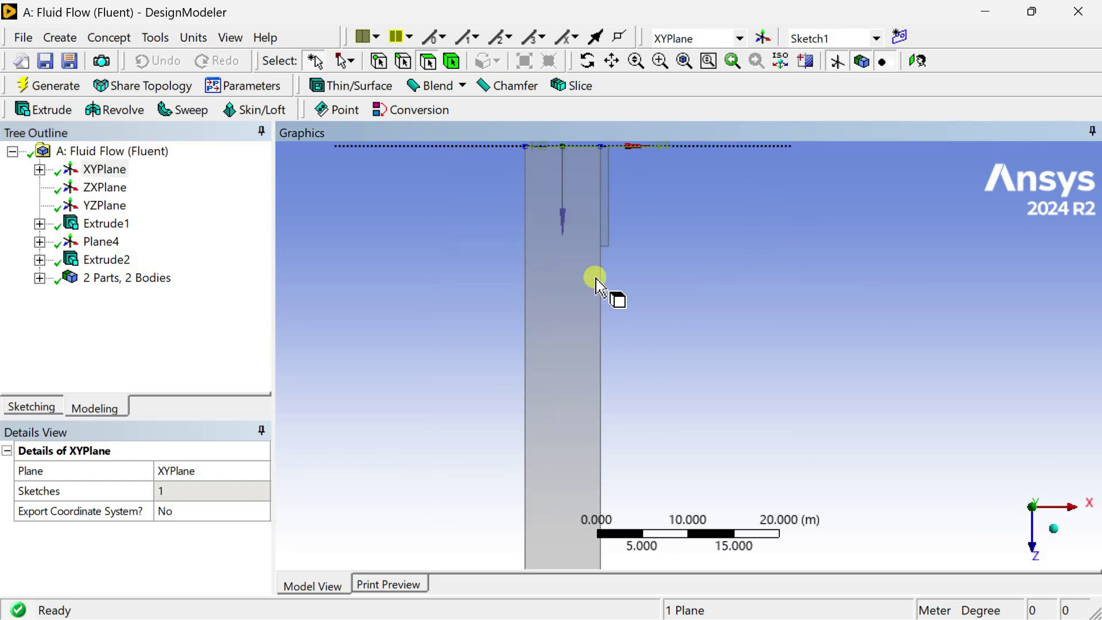
scroll(612, 241, up, 2)
ctrl+middle_drag(622, 278, 704, 374)
click(40, 278)
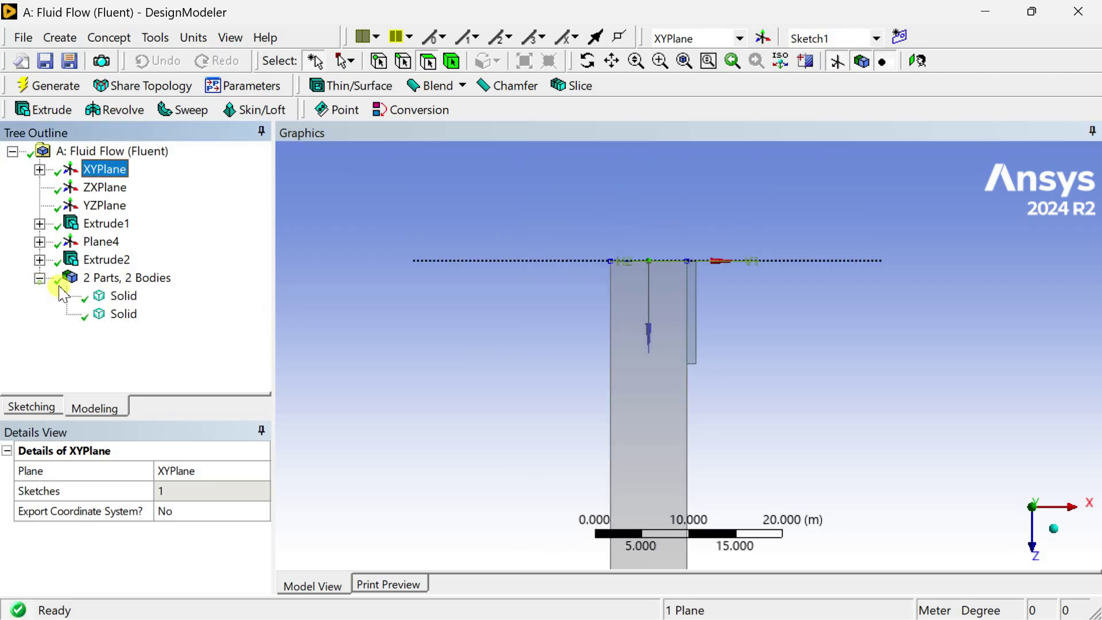
click(121, 314)
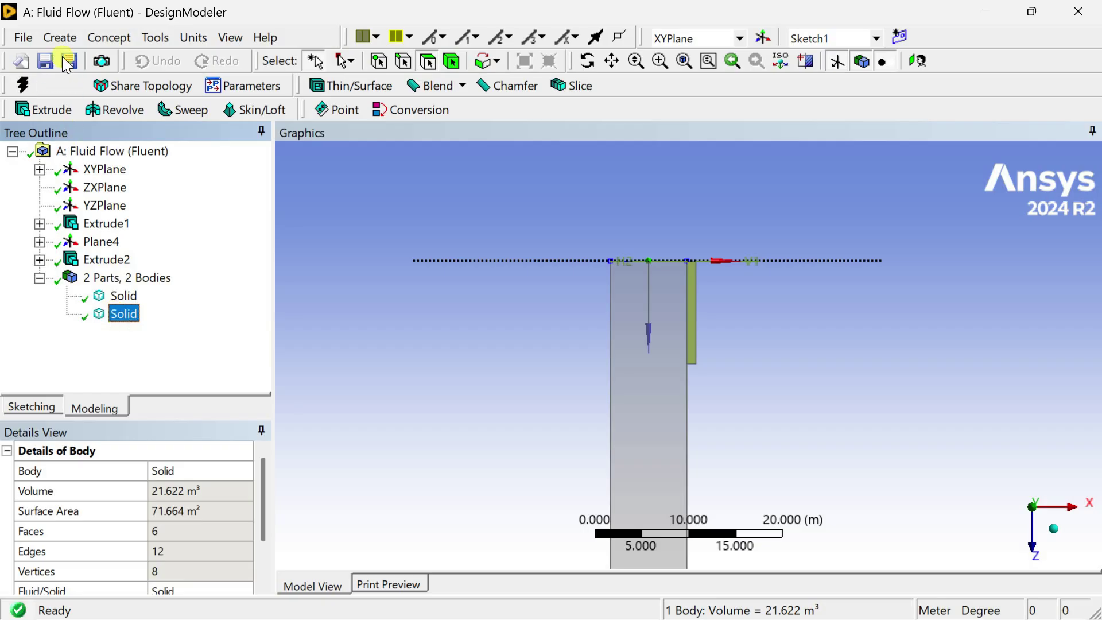
Mirror the side block body about YZPlane to the opposite side of the duct and generate it
click(60, 38)
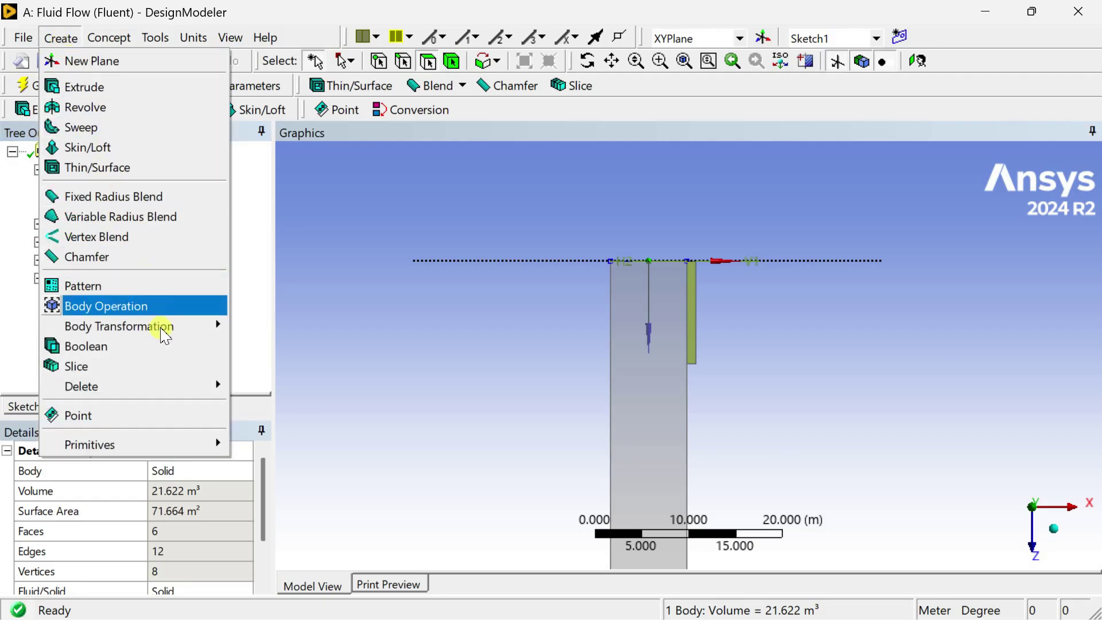
mouse_move(163, 327)
click(261, 396)
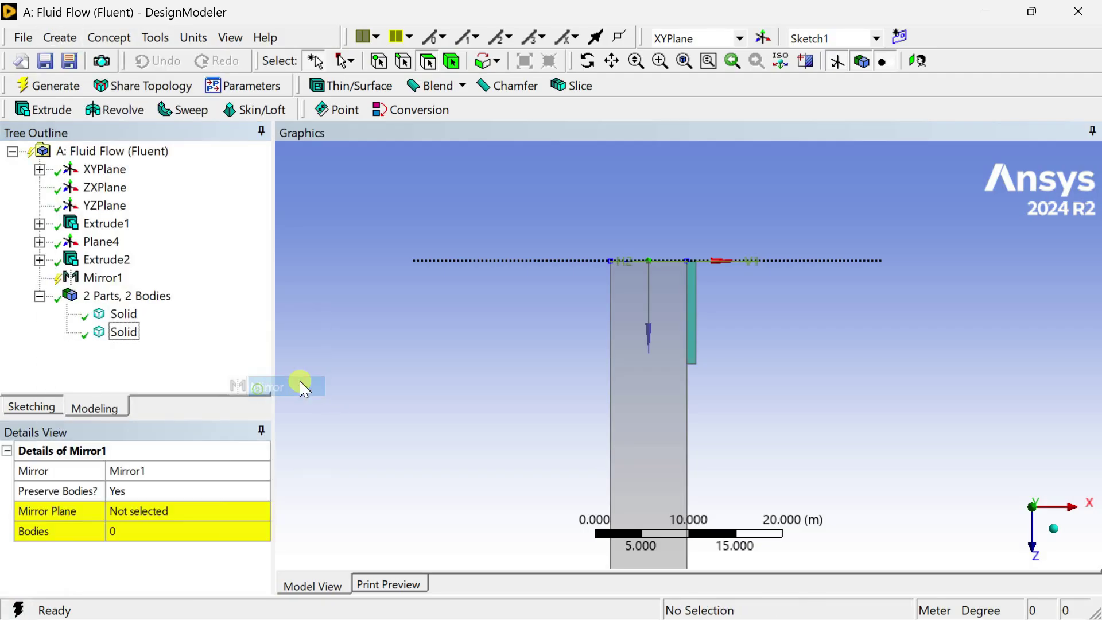
middle_drag(1043, 469, 875, 373)
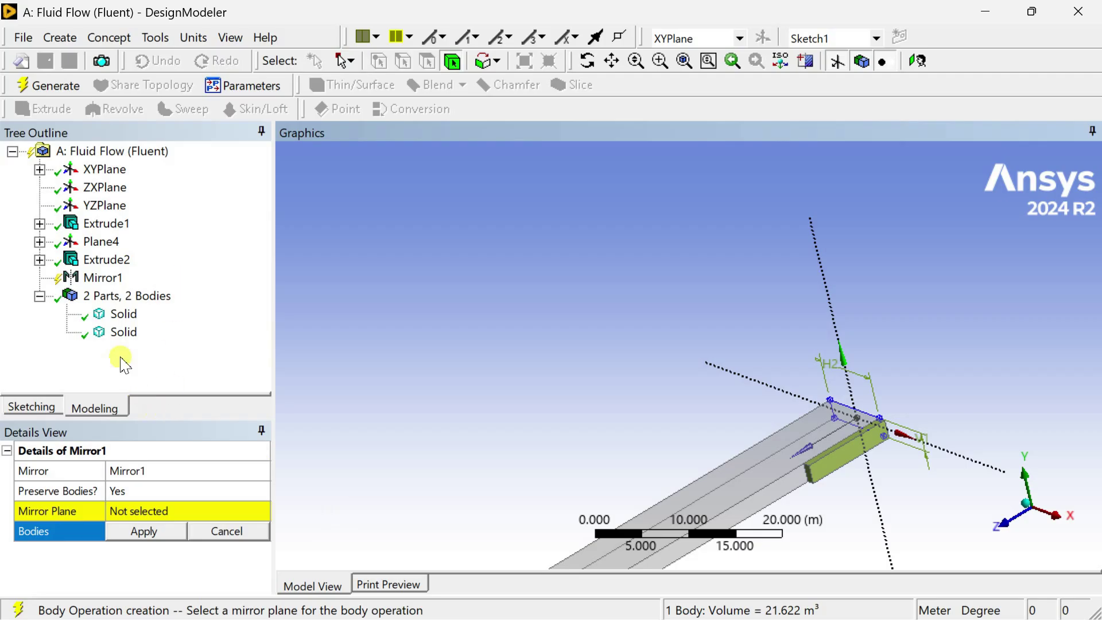
click(104, 205)
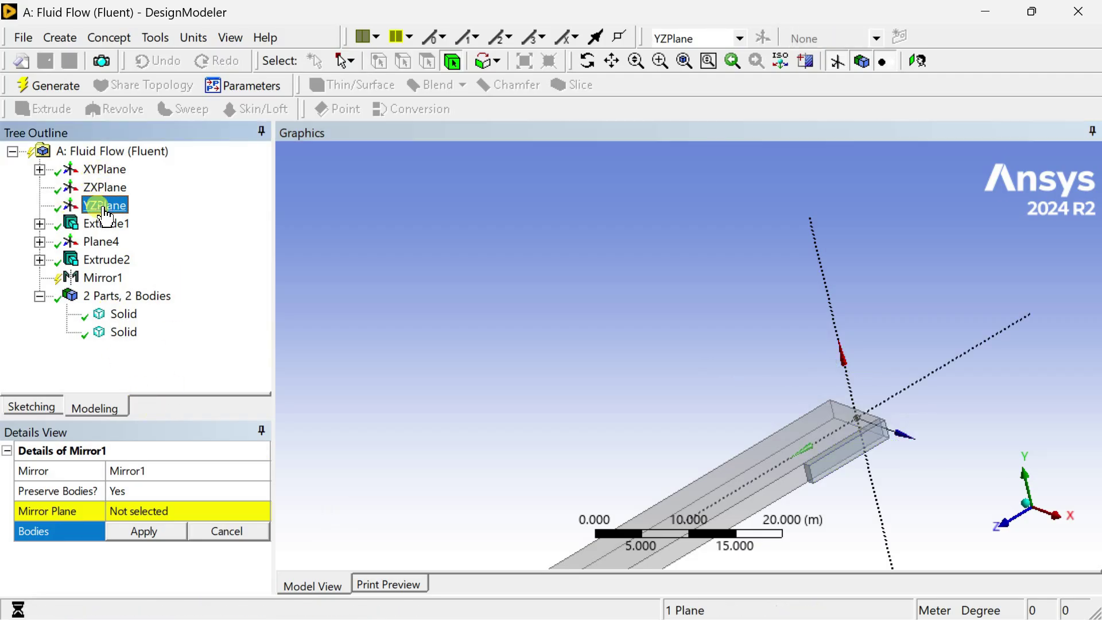
click(167, 511)
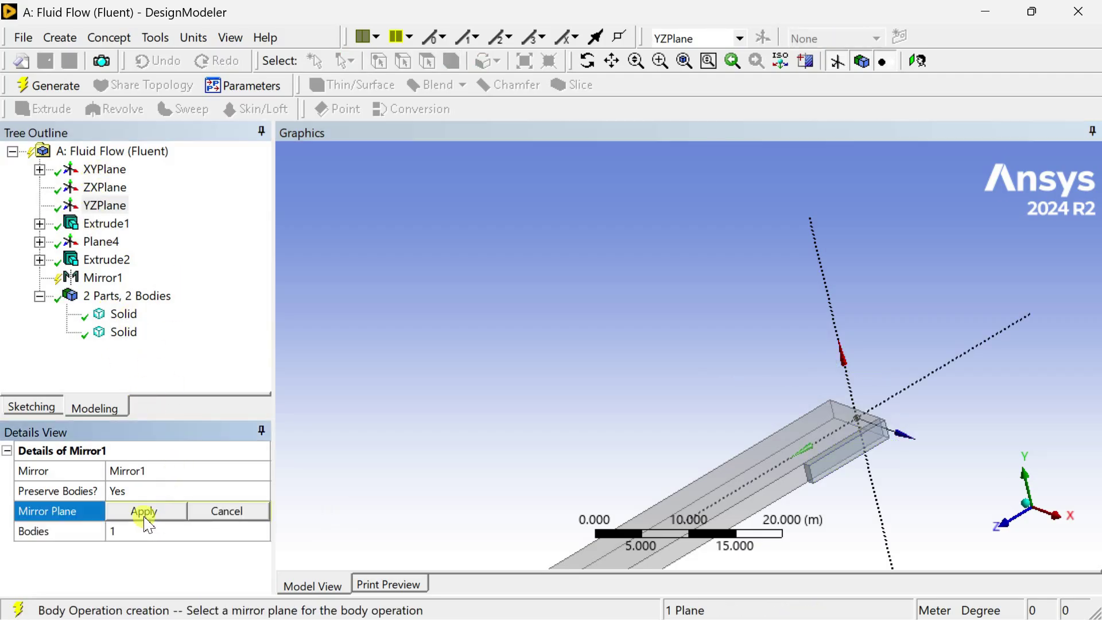
click(145, 511)
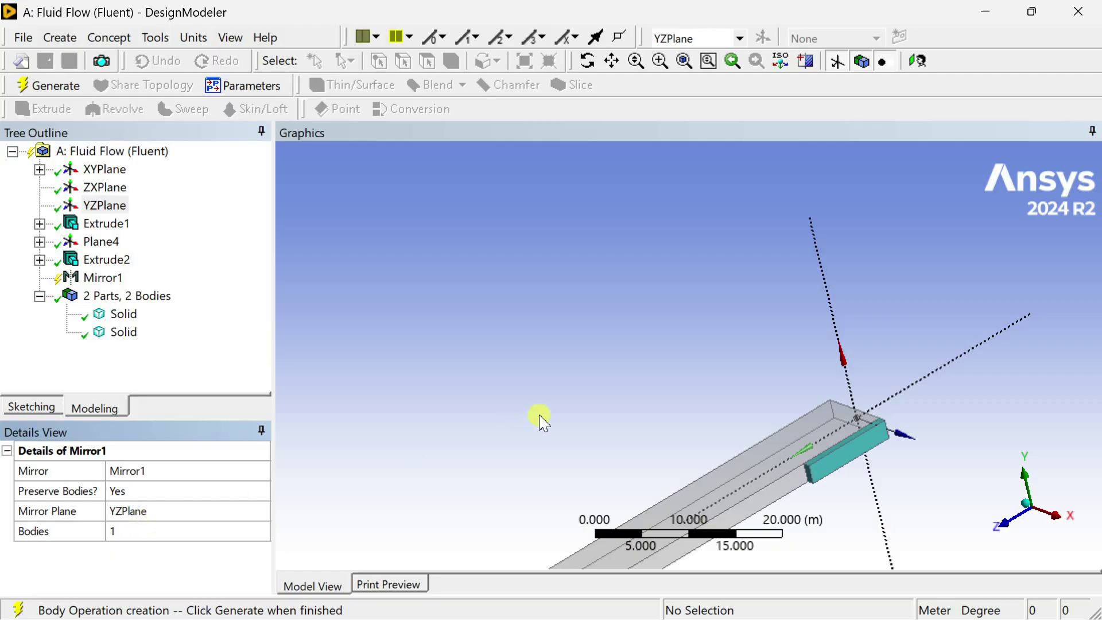
click(28, 92)
Inspect each solid in the body list and check both side blocks from above and in 3D
middle_drag(594, 280, 623, 357)
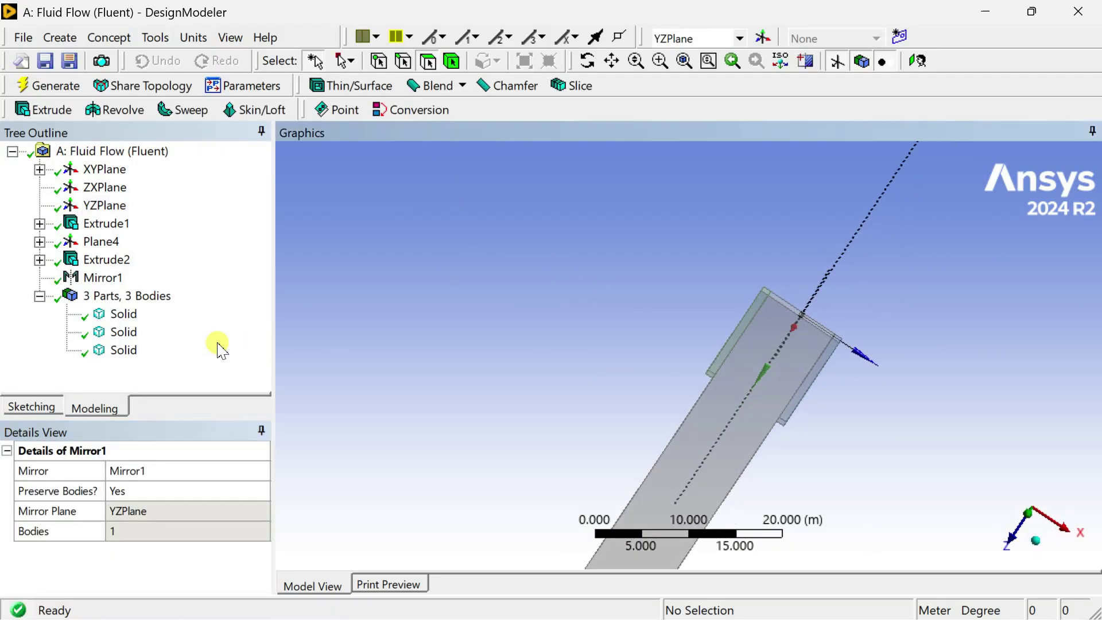
click(121, 314)
click(123, 333)
click(123, 350)
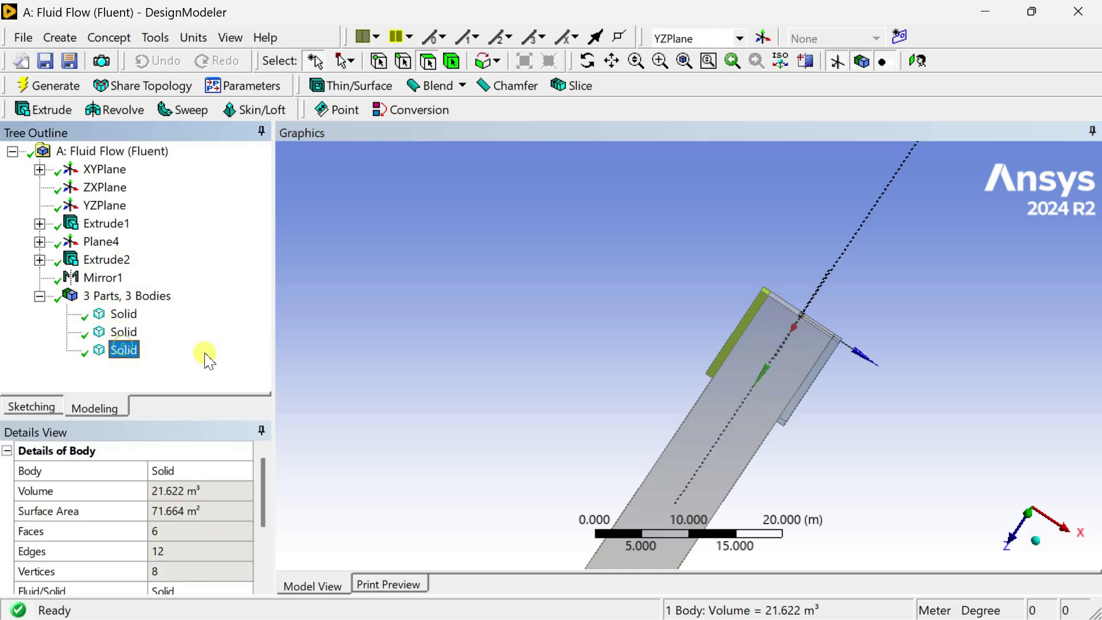
click(602, 337)
click(1013, 548)
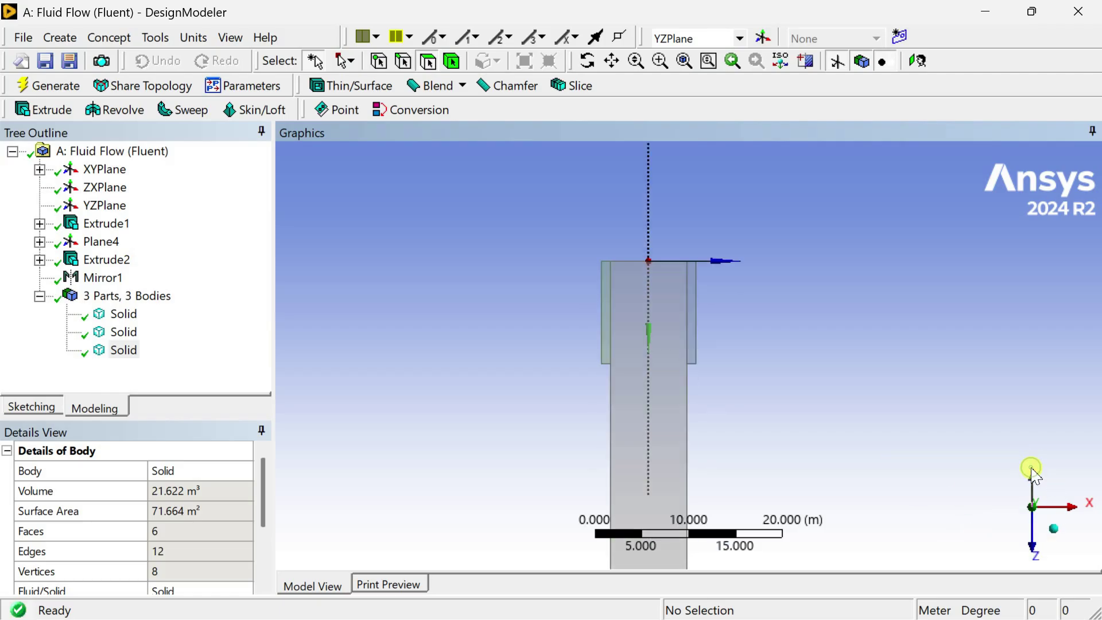
scroll(822, 403, up, 2)
scroll(825, 399, up, 2)
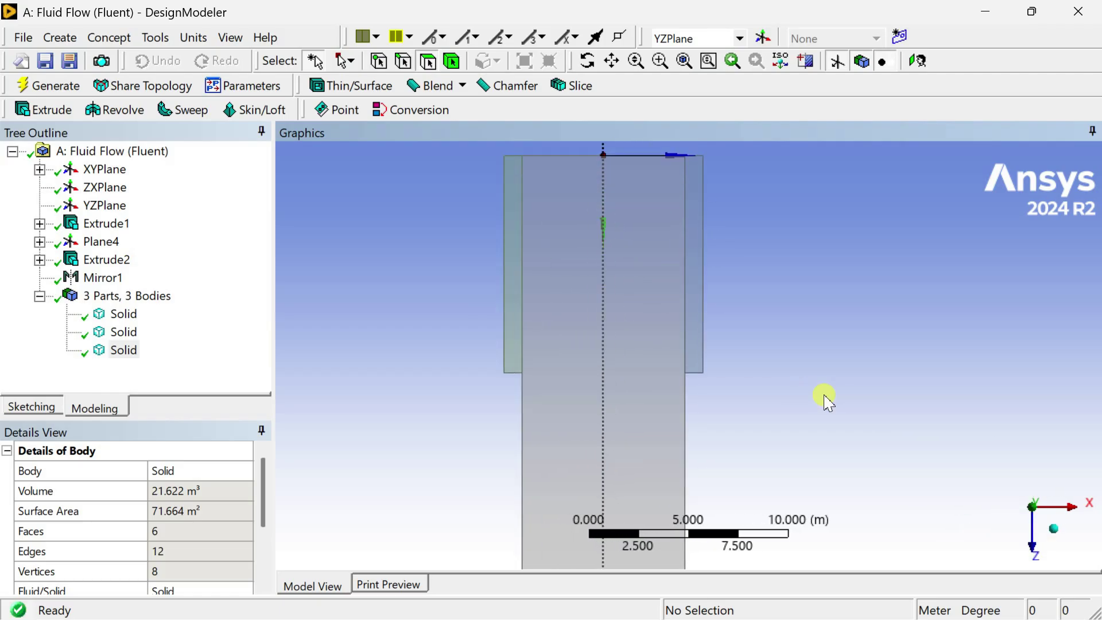
scroll(826, 396, down, 2)
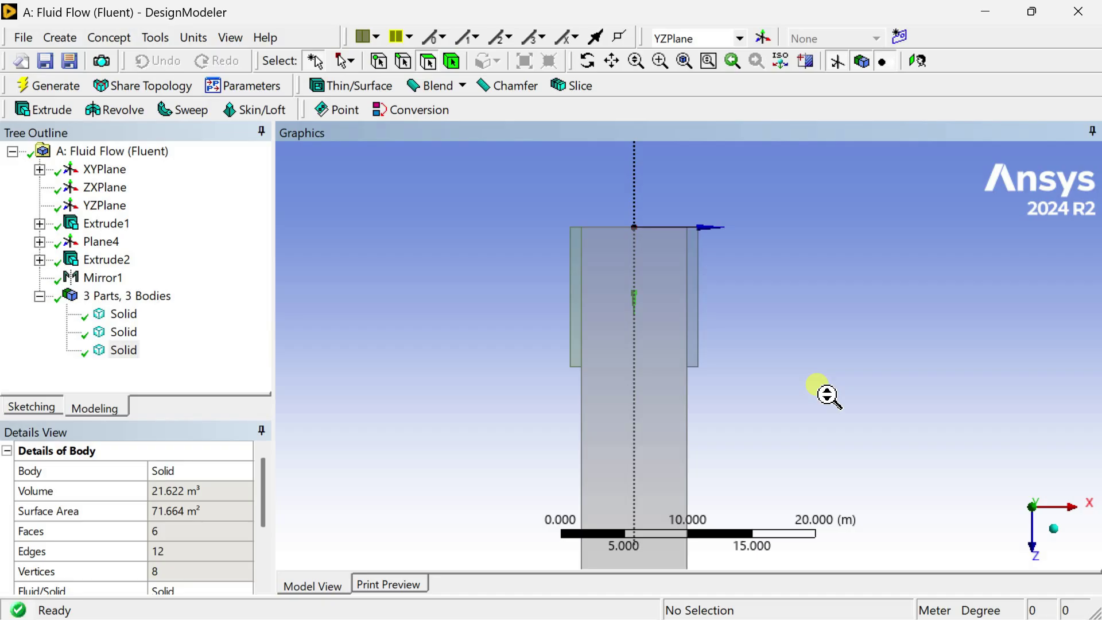
click(780, 61)
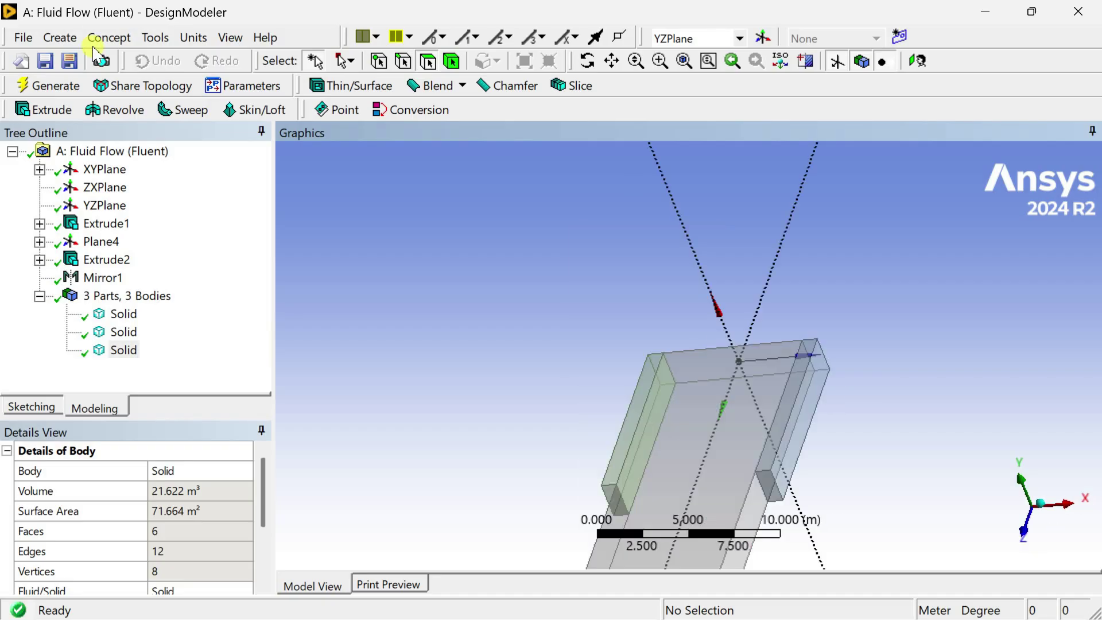
Create a Boolean with the operation Unite, using the duct and both side blocks as tool bodies
click(61, 37)
click(87, 347)
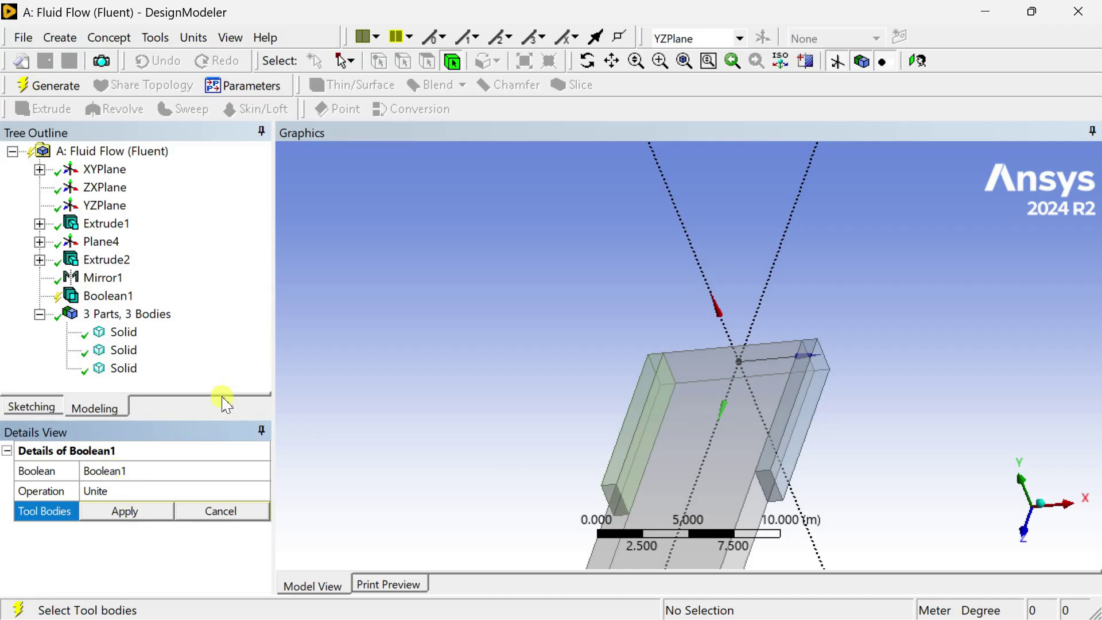
click(118, 368)
ctrl+click(124, 351)
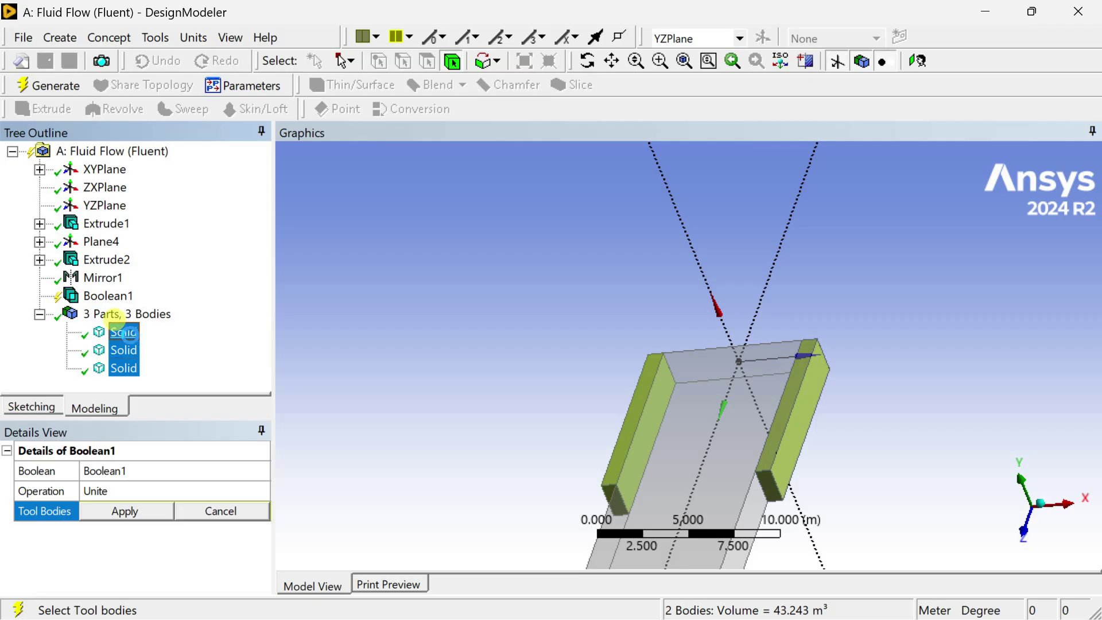
ctrl+click(123, 331)
click(125, 511)
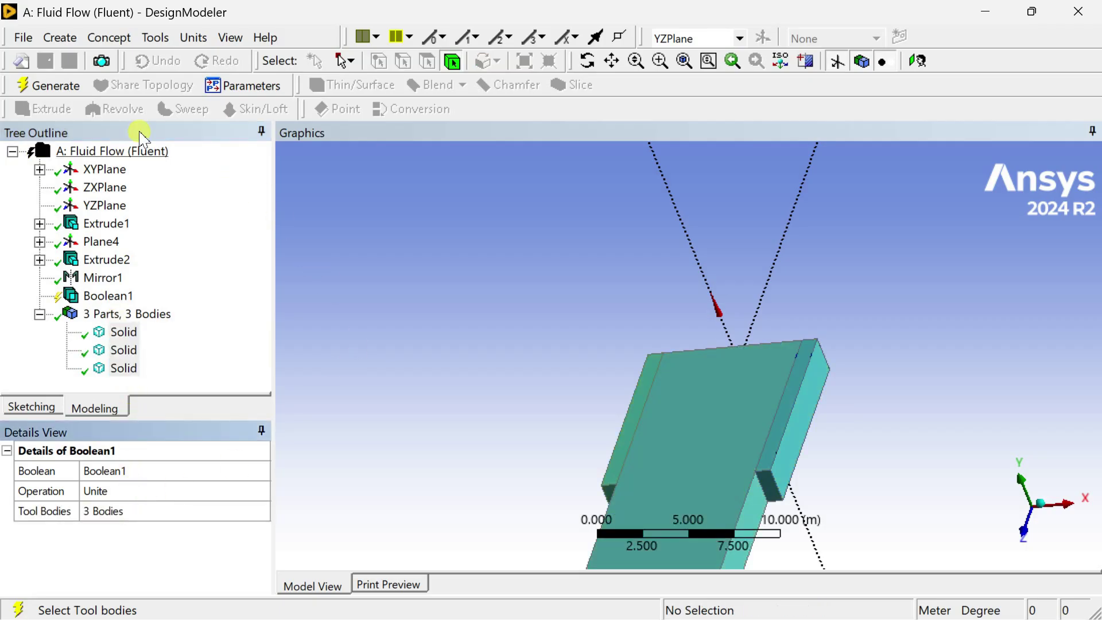
Generate the Boolean to unite the duct and side blocks, and select the united body in an isometric view
click(49, 84)
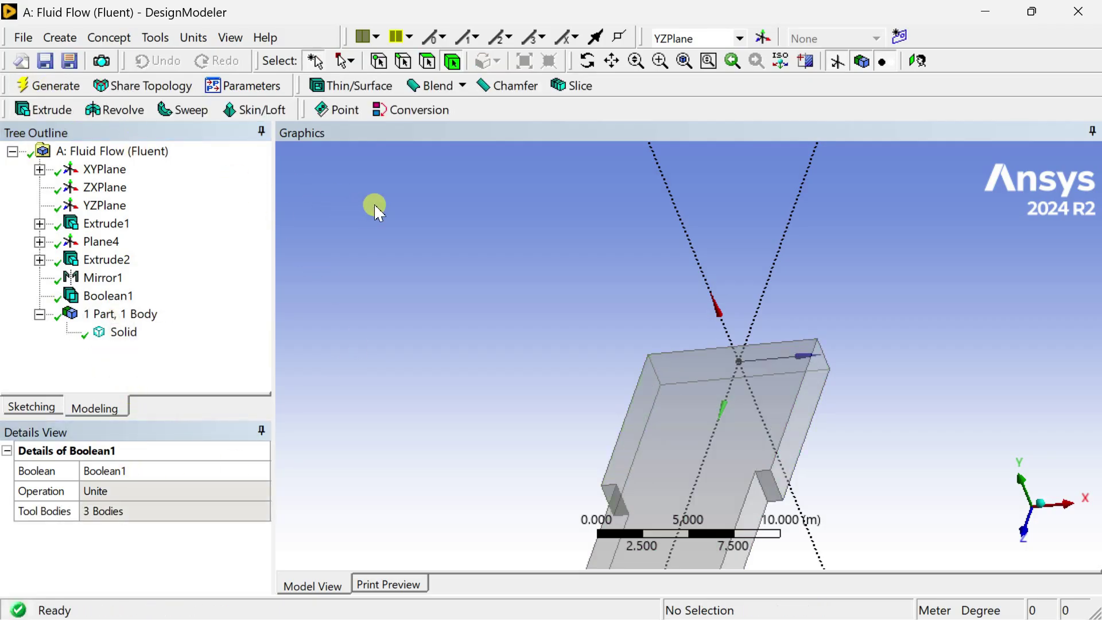
click(1039, 506)
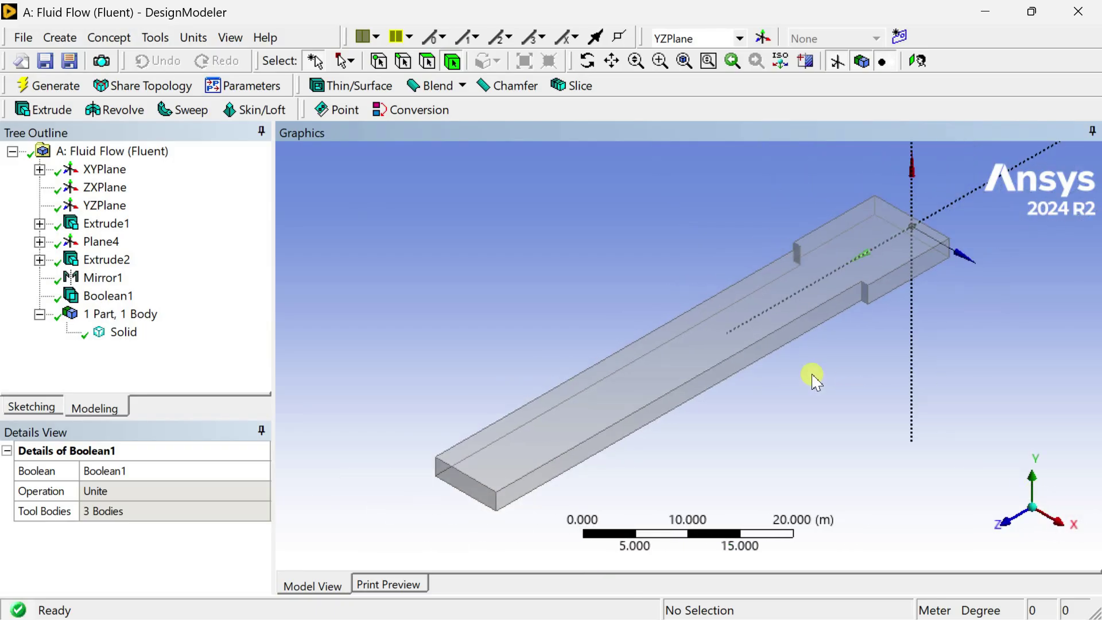
click(916, 264)
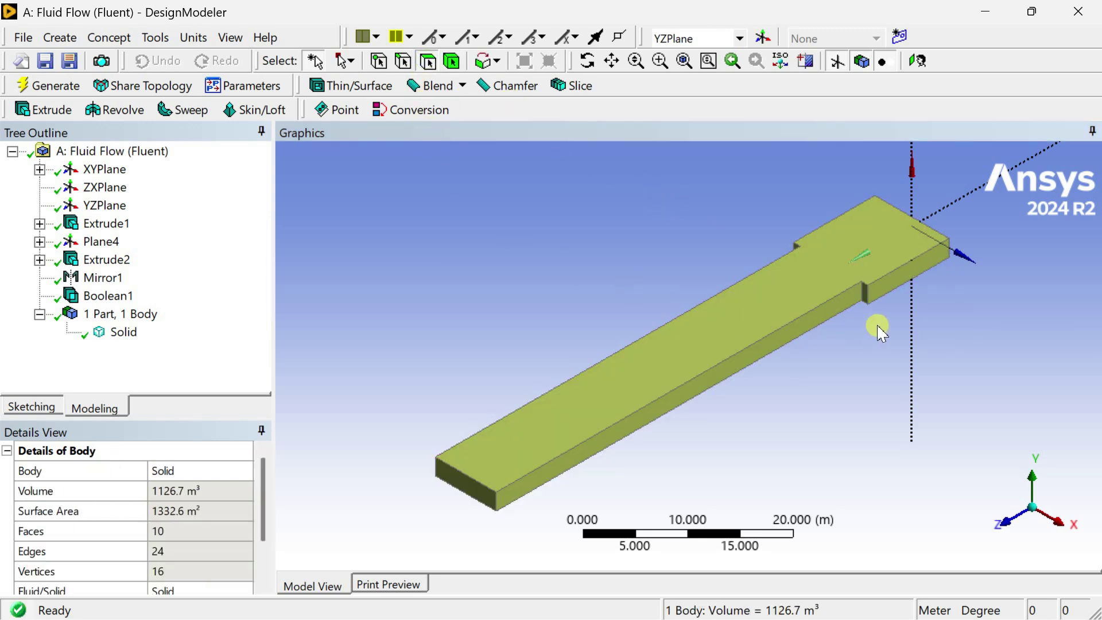
Start a new sketch on the outer side face of the duct's wider end section and view it face-on
click(891, 281)
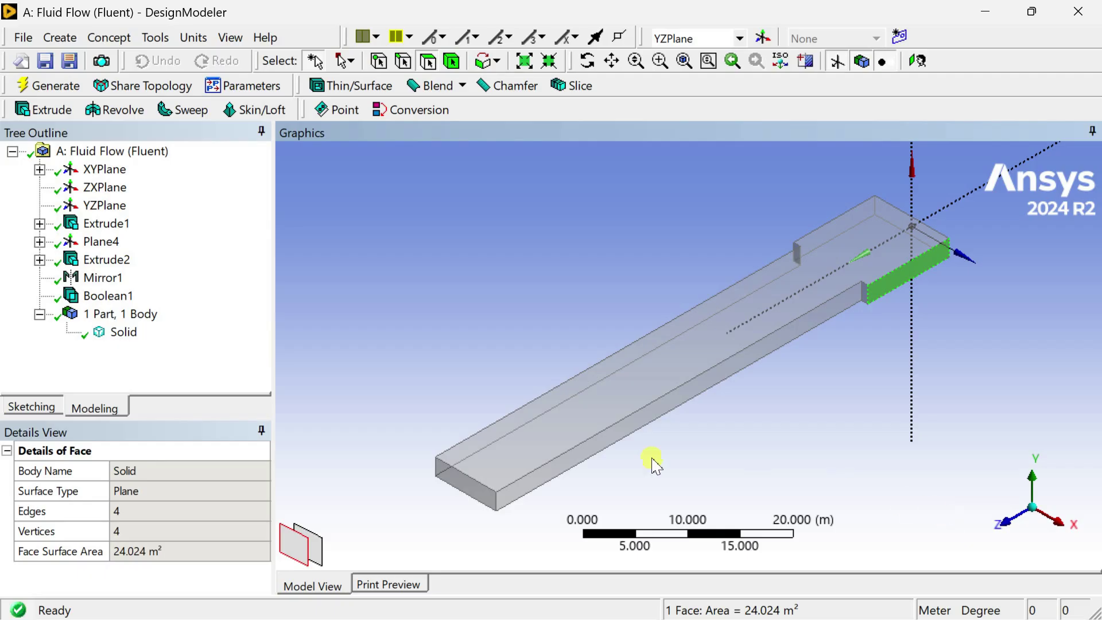
click(51, 412)
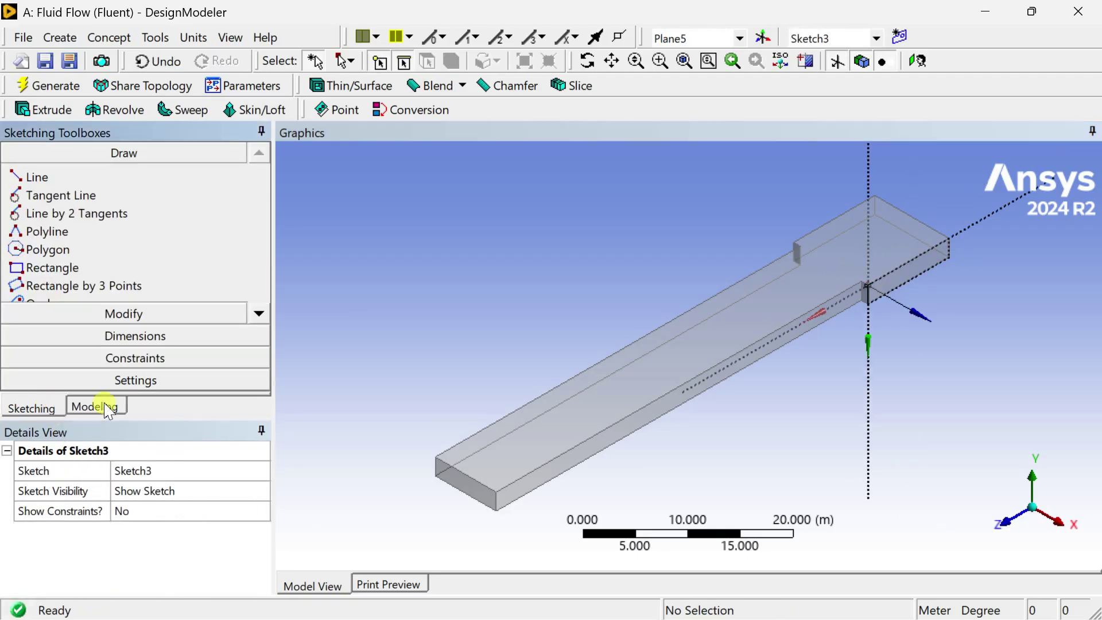
click(1057, 524)
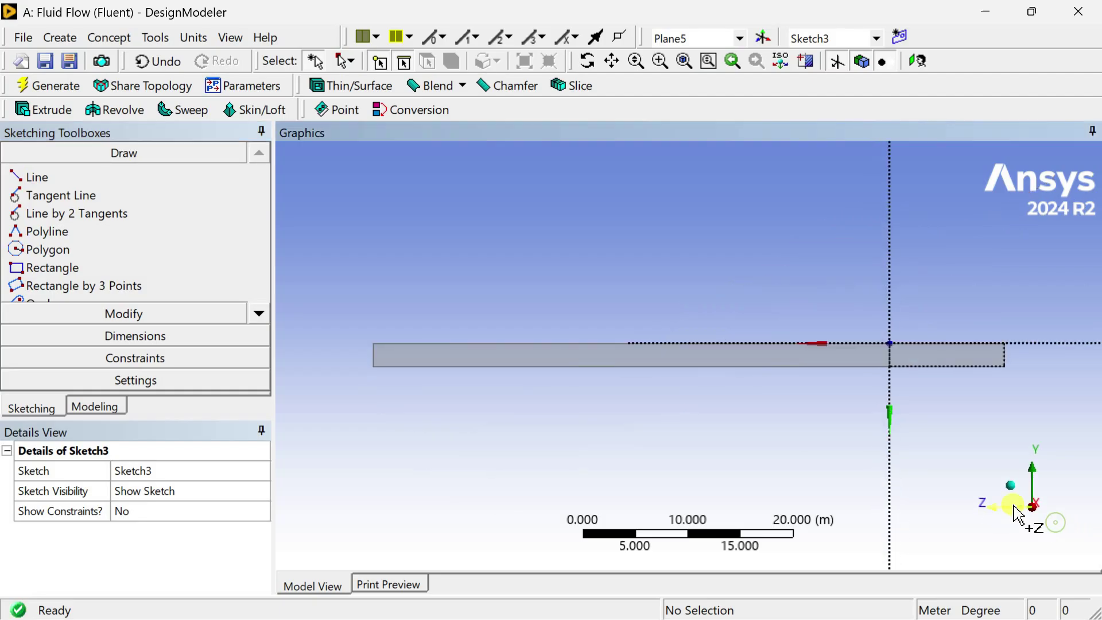
Sketch a rectangle about 1.83 × 0.57 m inside the wider section's side face, near the sketch origin
scroll(900, 437, up, 2)
ctrl+middle_drag(899, 431, 534, 386)
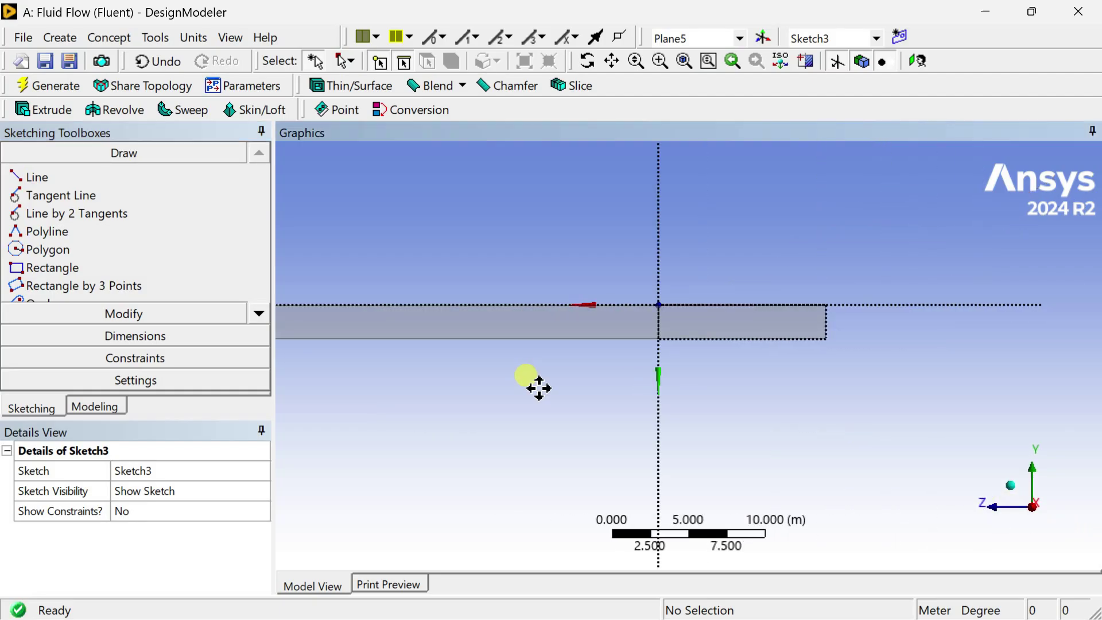
scroll(601, 391, up, 1)
ctrl+middle_drag(600, 391, 646, 472)
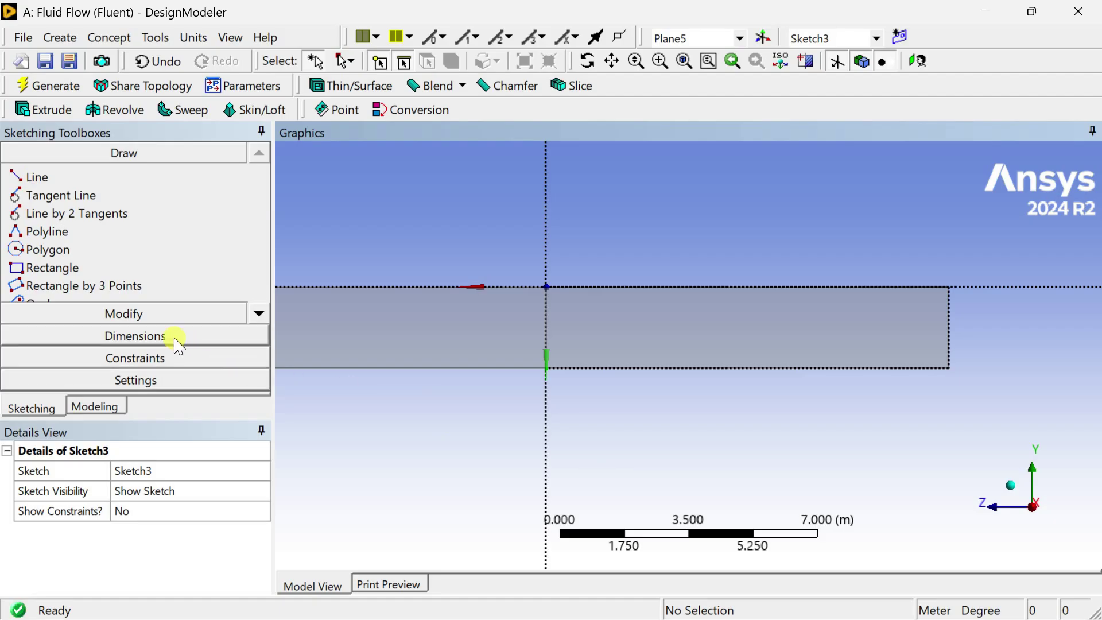
click(69, 267)
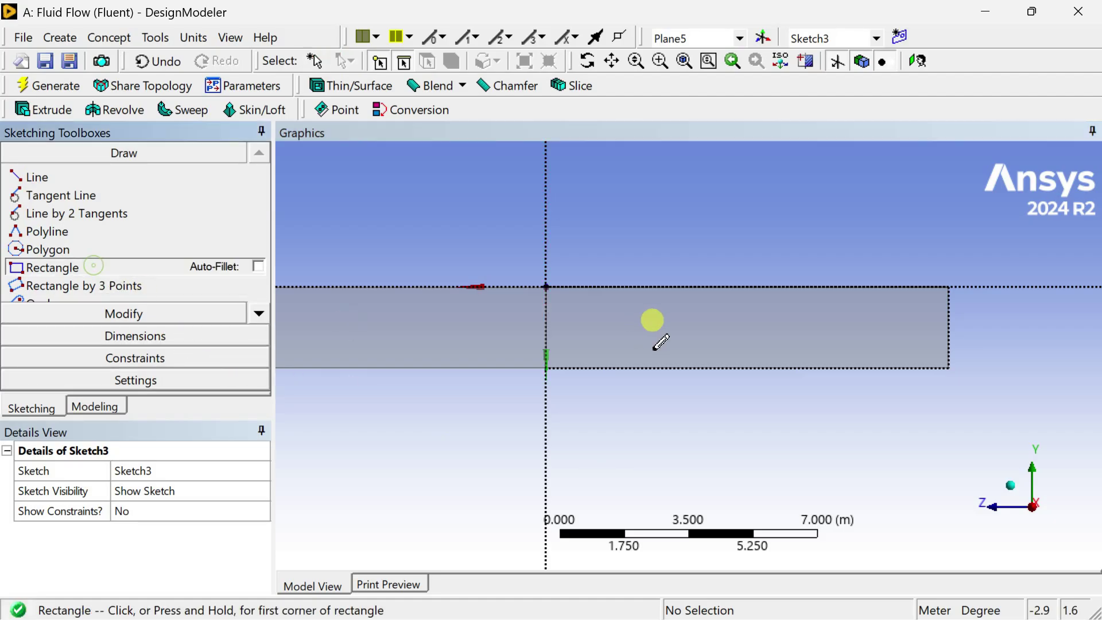
click(580, 307)
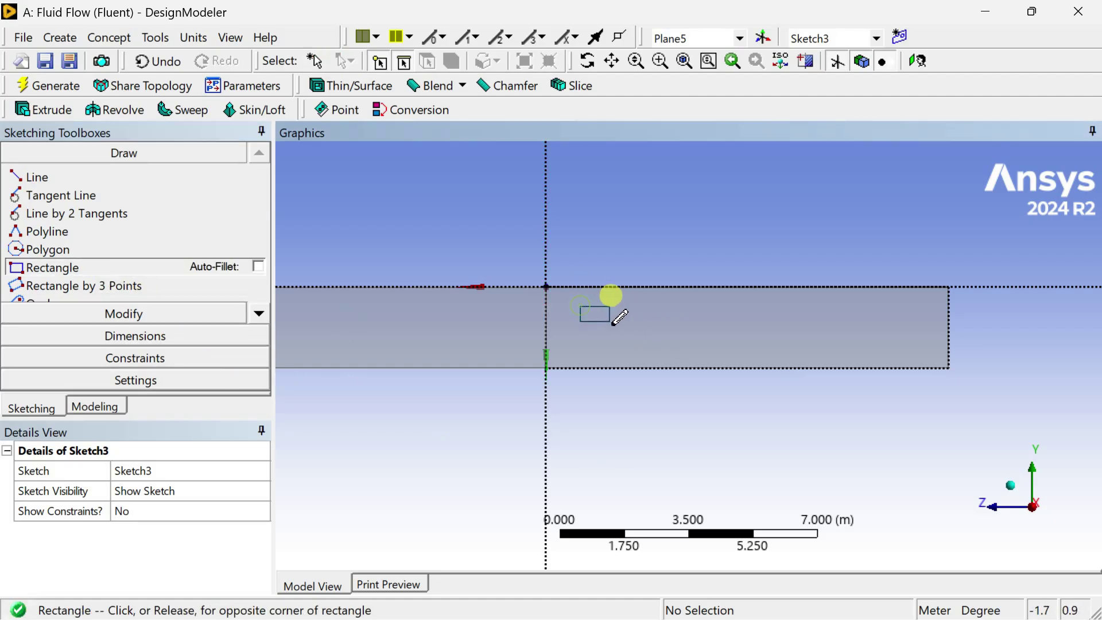
click(647, 327)
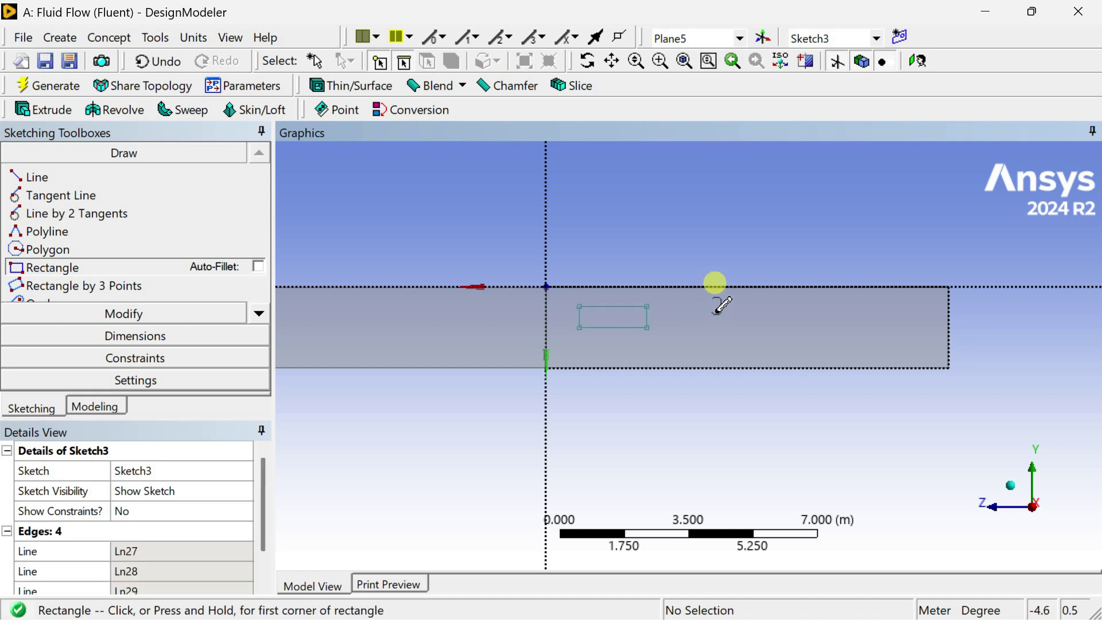
Dimension the distance from the rectangle's lower corner to the face's bottom edge and set it to 1.8 m
click(110, 336)
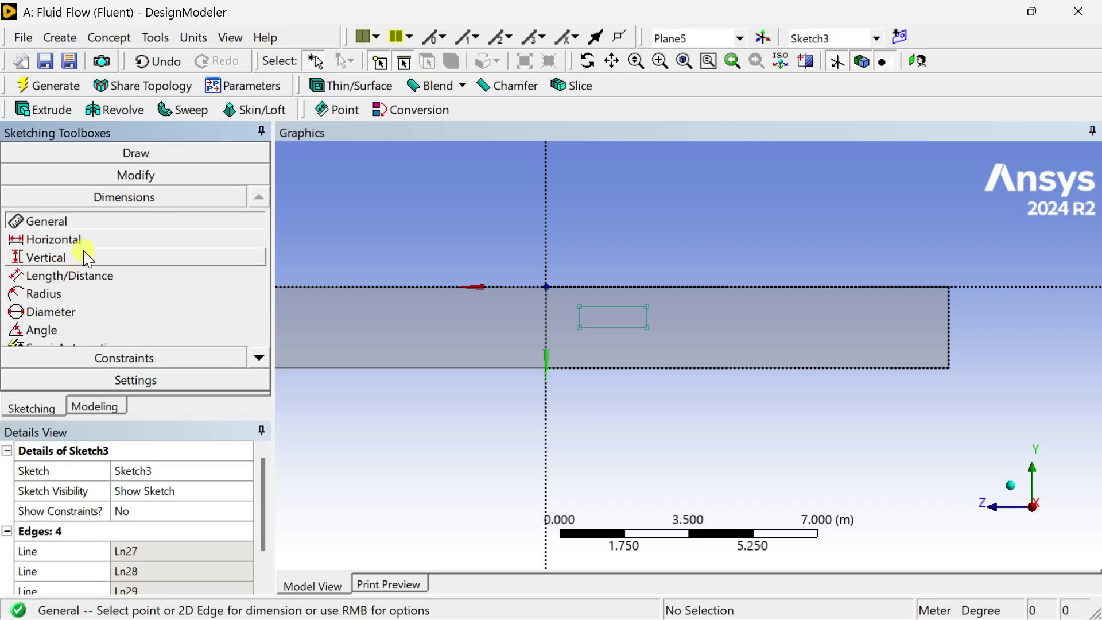
click(597, 327)
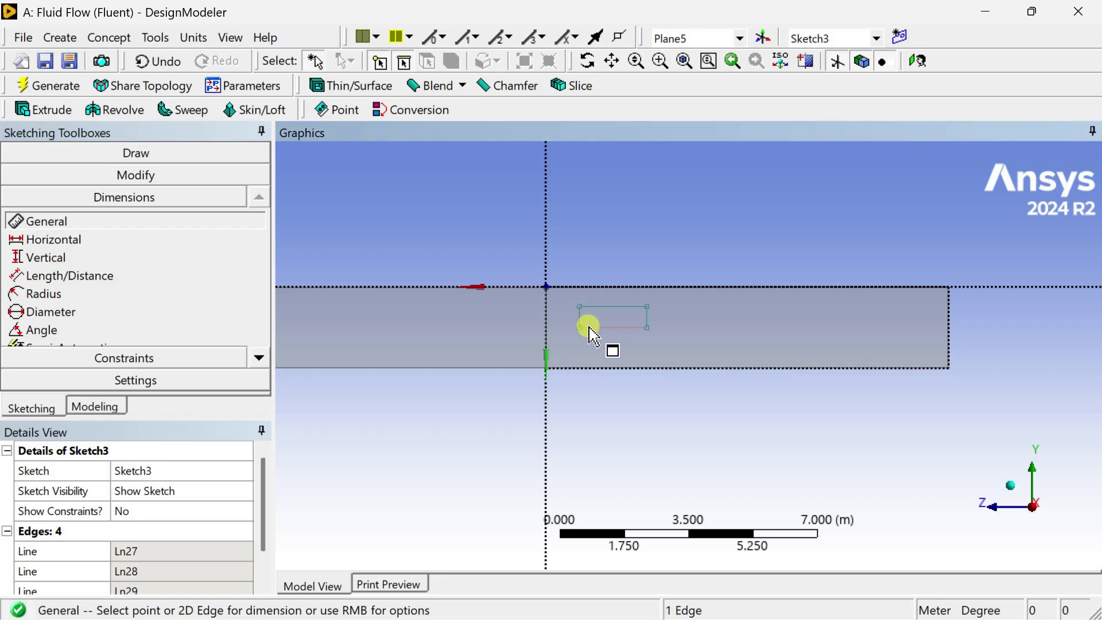
click(580, 328)
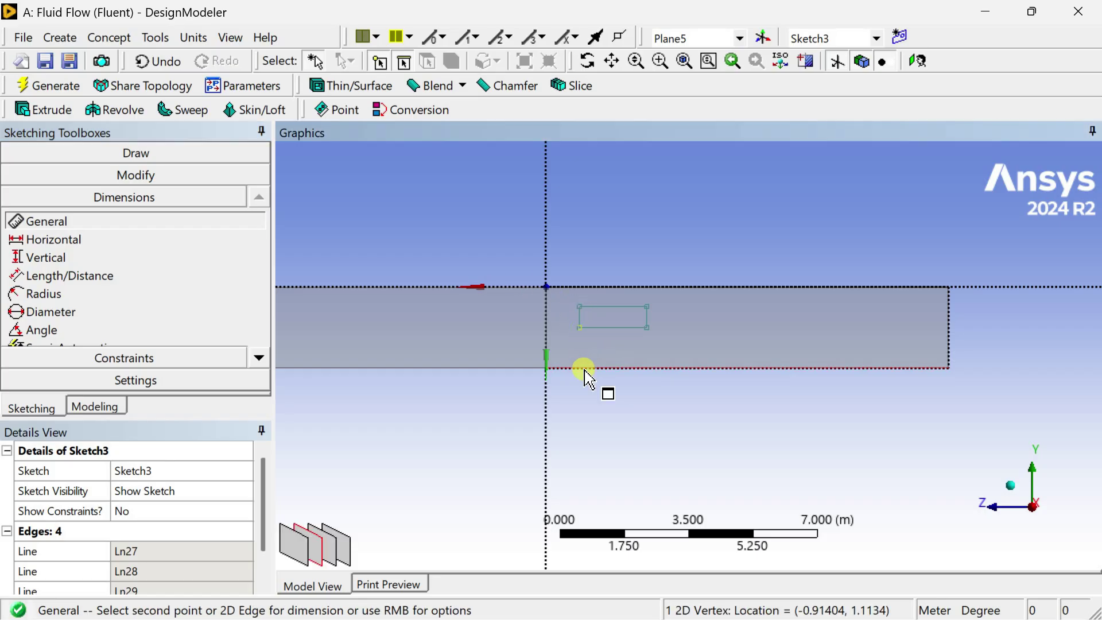
click(585, 368)
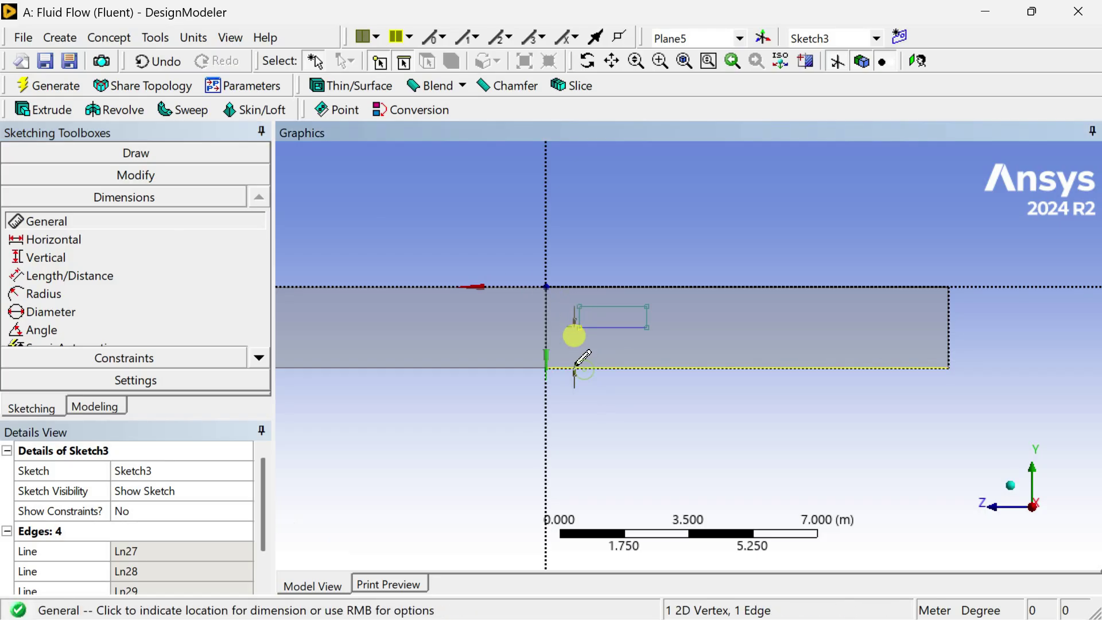
click(711, 362)
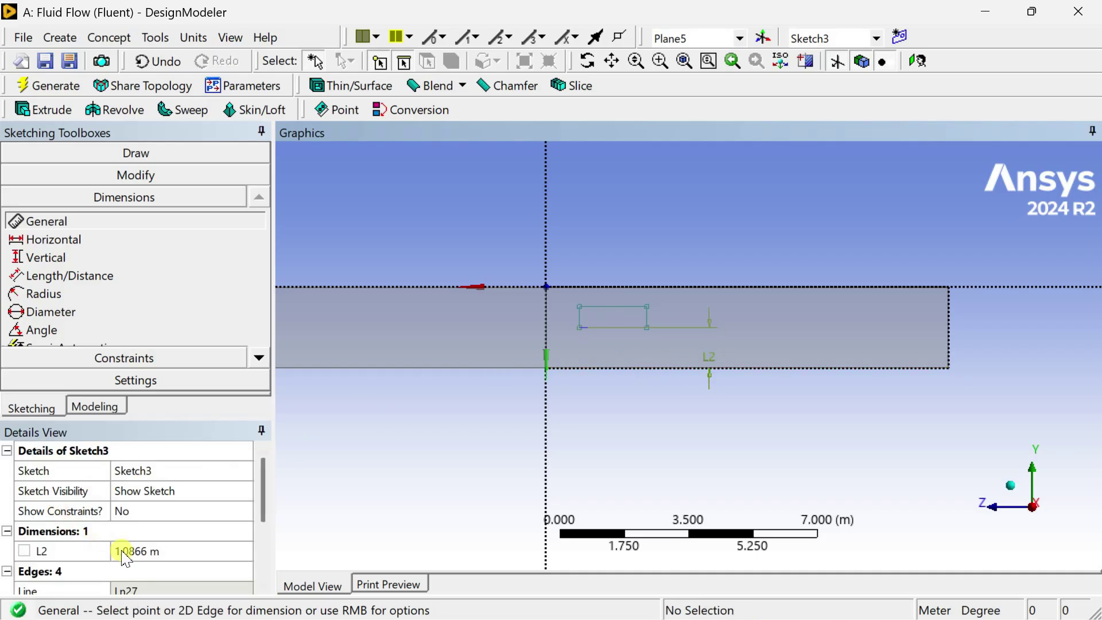
click(149, 552)
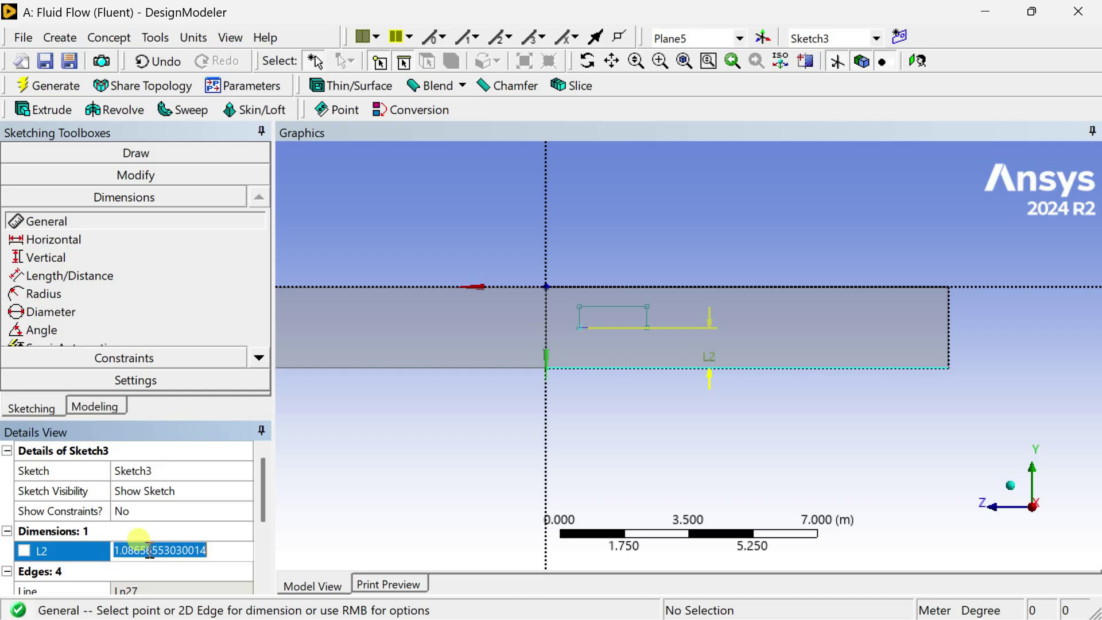
text(1.8)
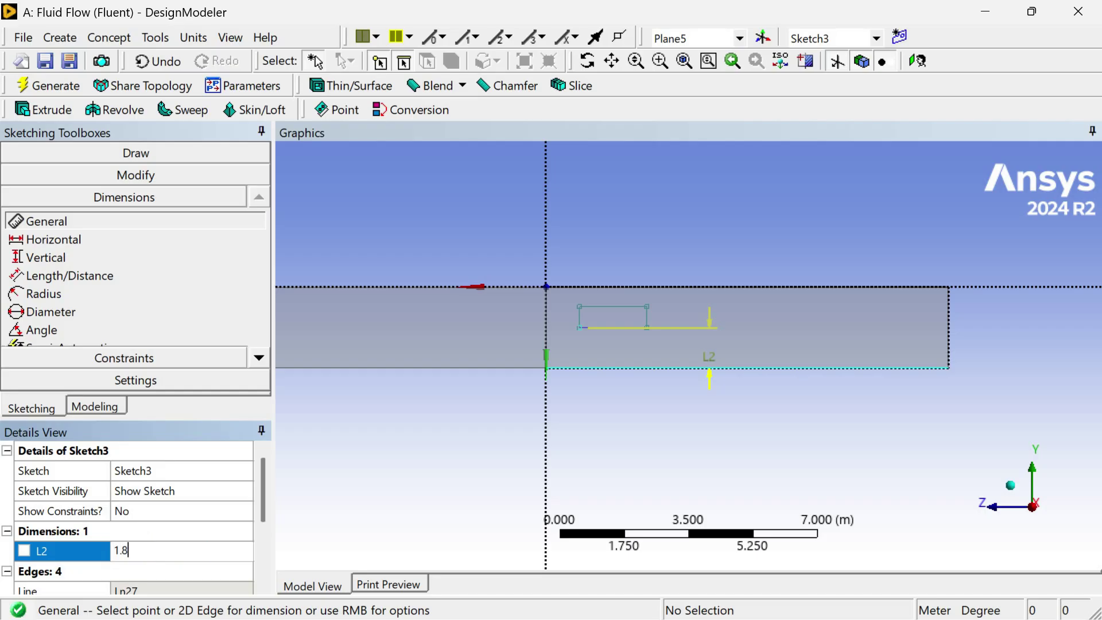
key(Return)
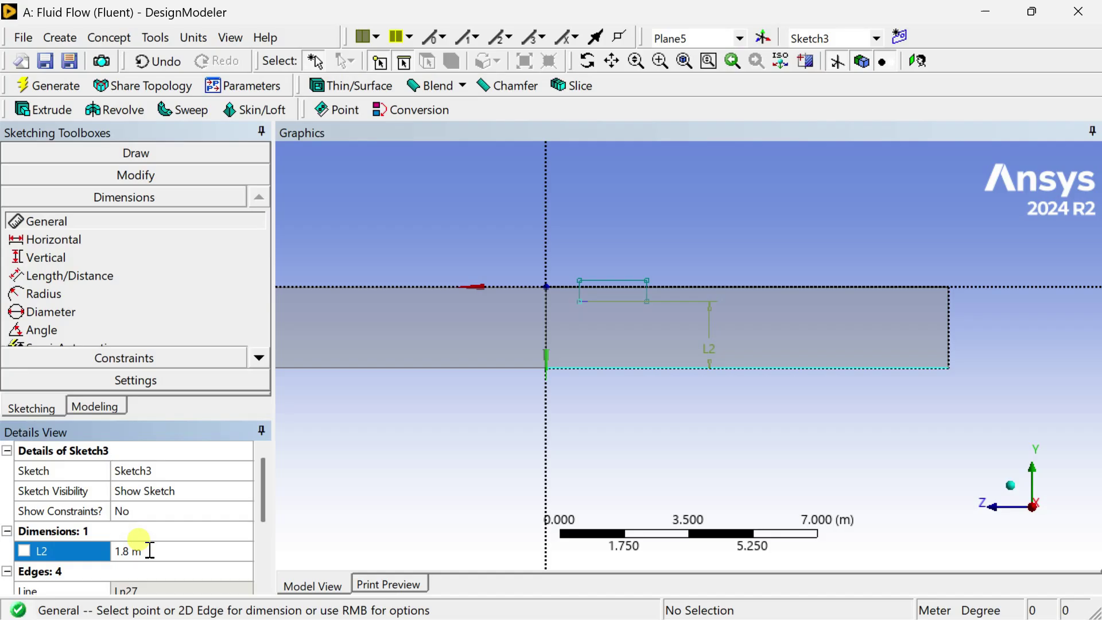
Add a vertical dimension to the rectangle's short side and a horizontal dimension to its upper edge
scroll(544, 312, up, 2)
click(527, 266)
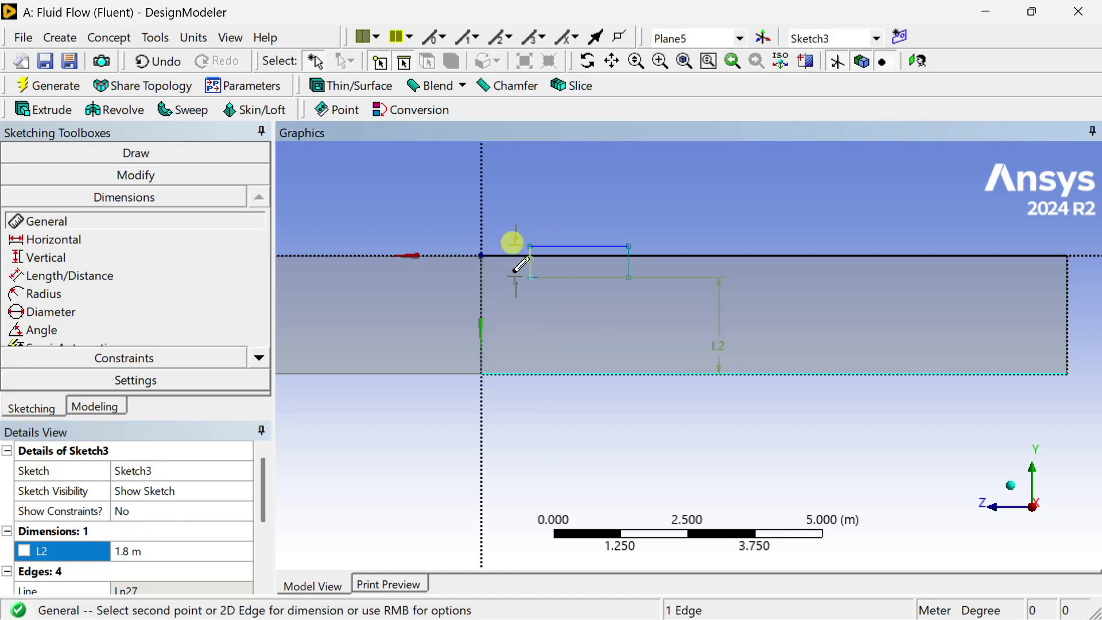
click(507, 274)
click(545, 247)
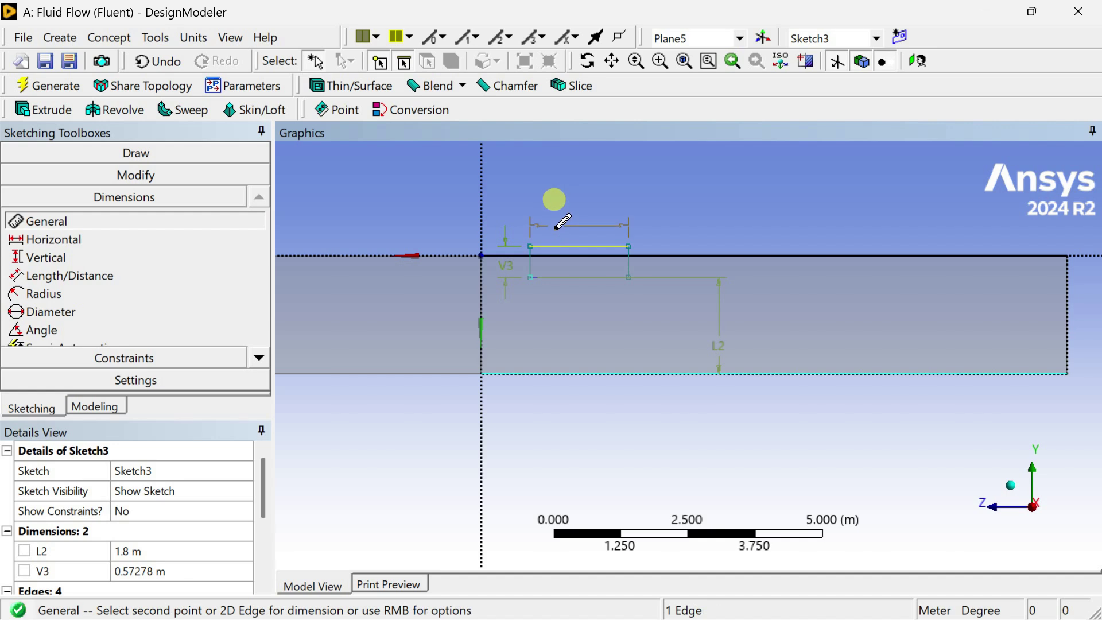
click(558, 225)
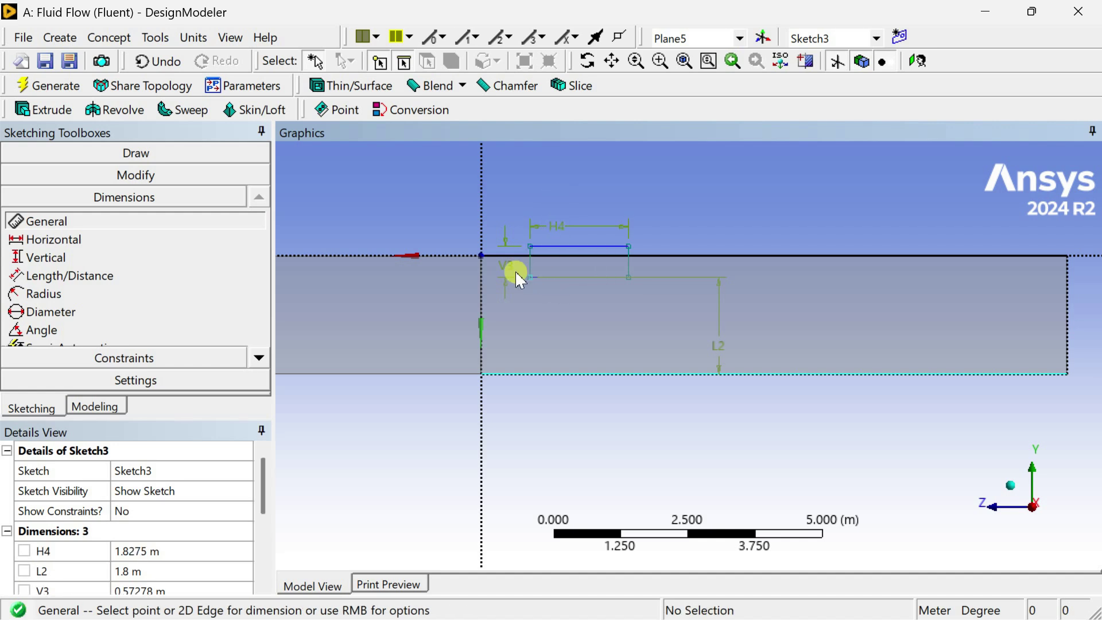
Set the rectangle's horizontal dimension to 1.16 m and its vertical dimension to 0.17 m, and generate the sketch
scroll(155, 551, down, 1)
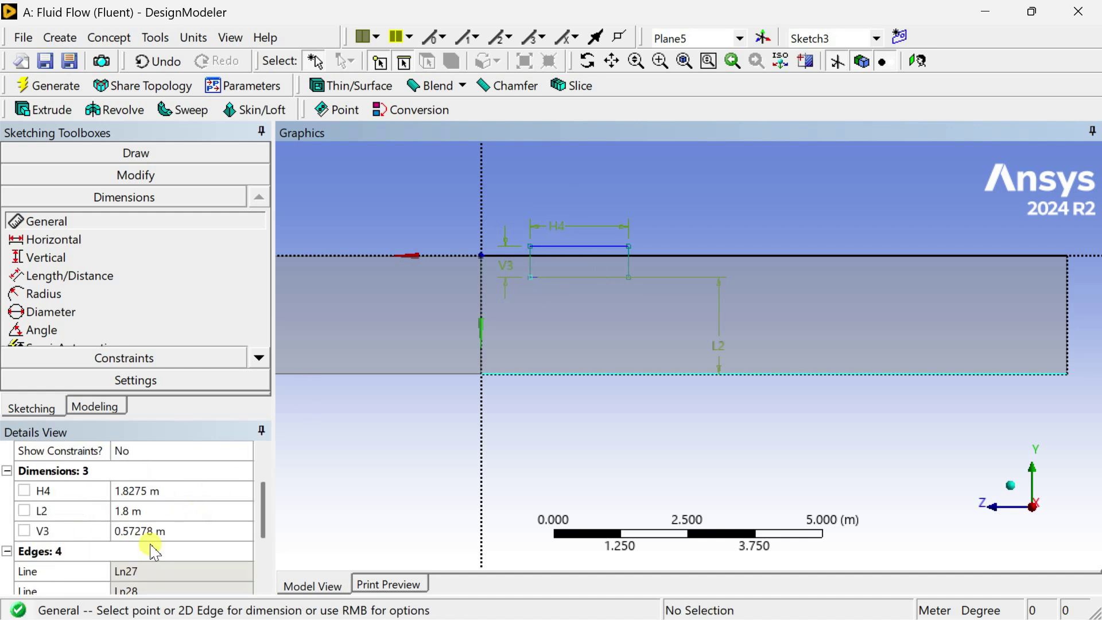
click(150, 495)
text(1.16)
key(Return)
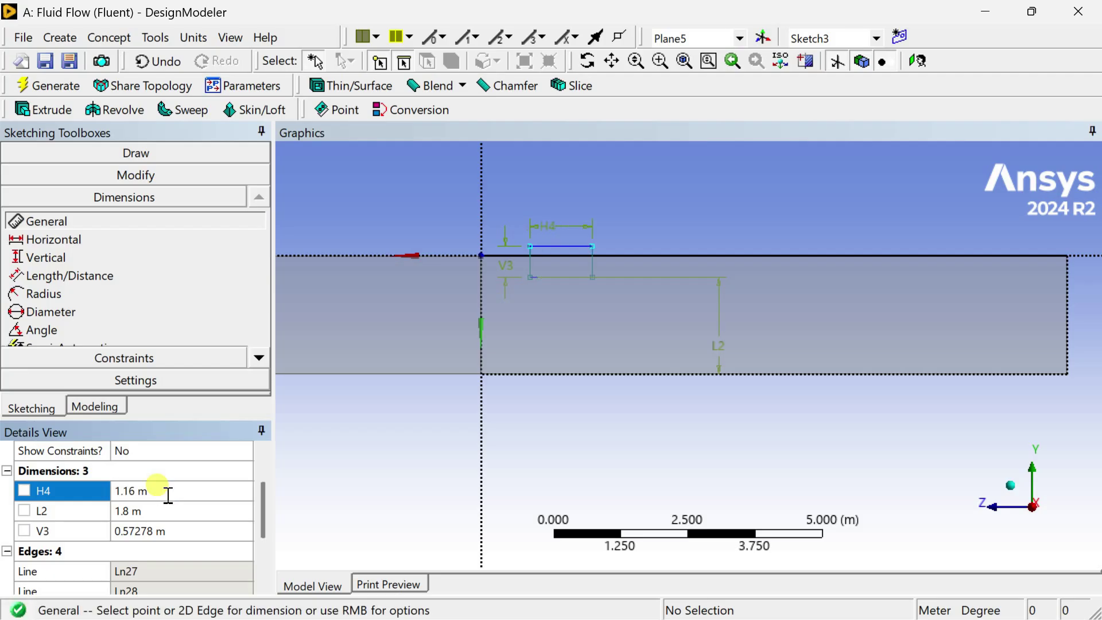
click(164, 513)
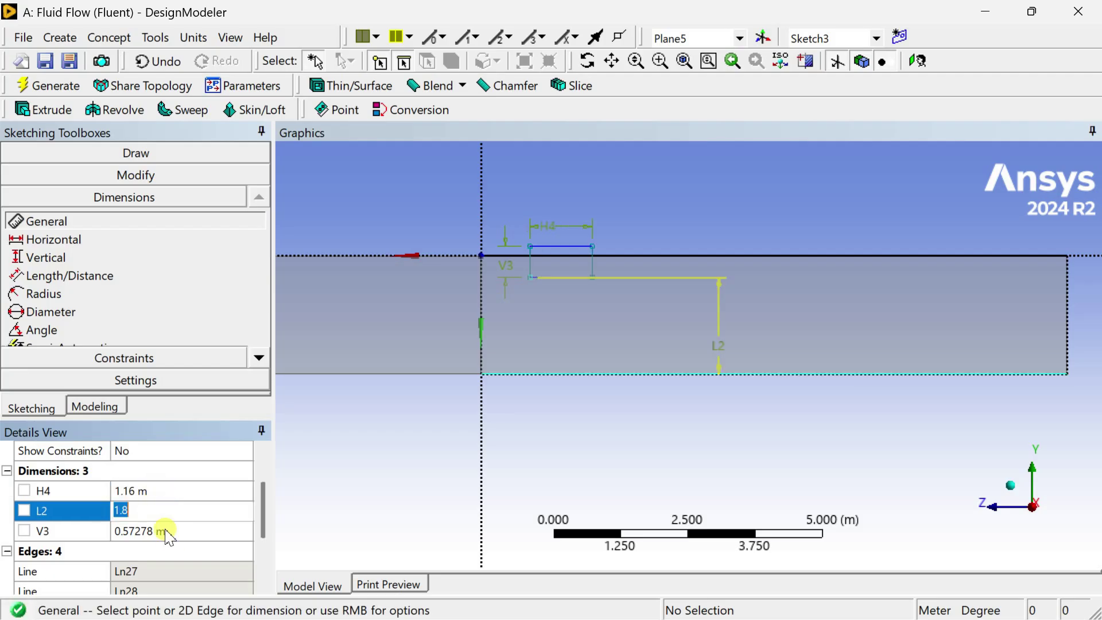
click(165, 533)
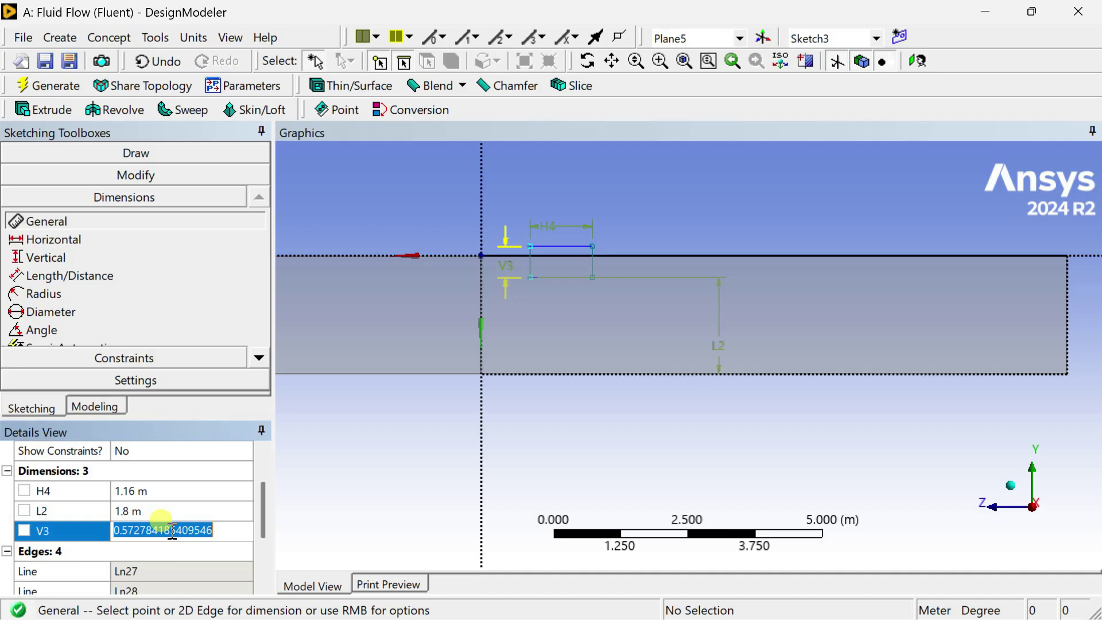
text(0.17)
key(Return)
click(85, 86)
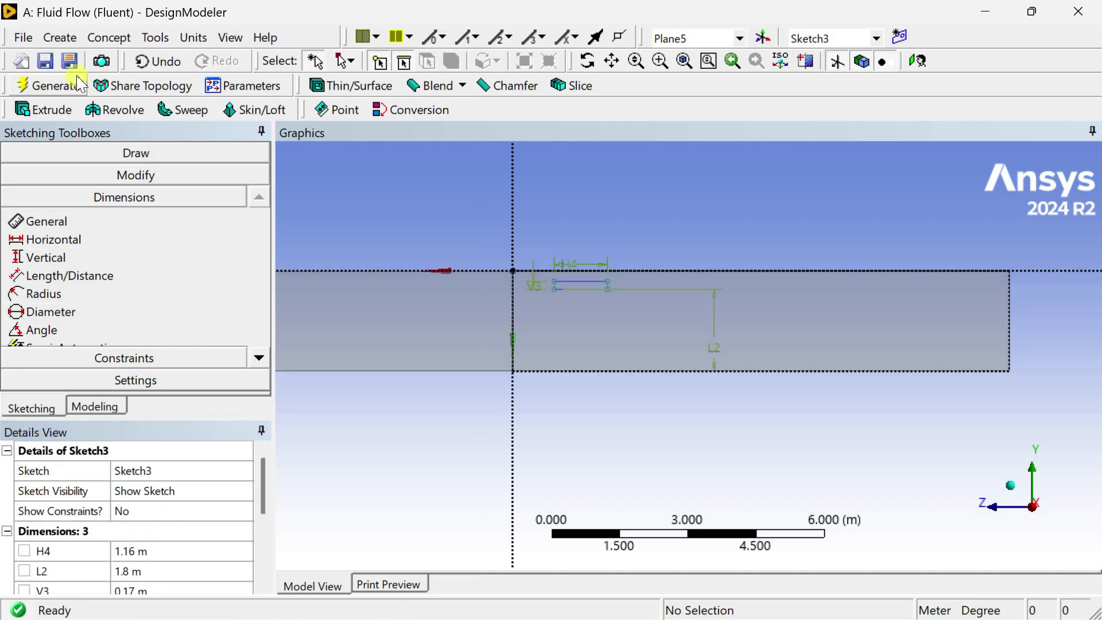
click(63, 86)
Create a surface from the rectangle sketch with the operation Add Frozen and generate it
middle_drag(431, 347, 485, 386)
click(109, 38)
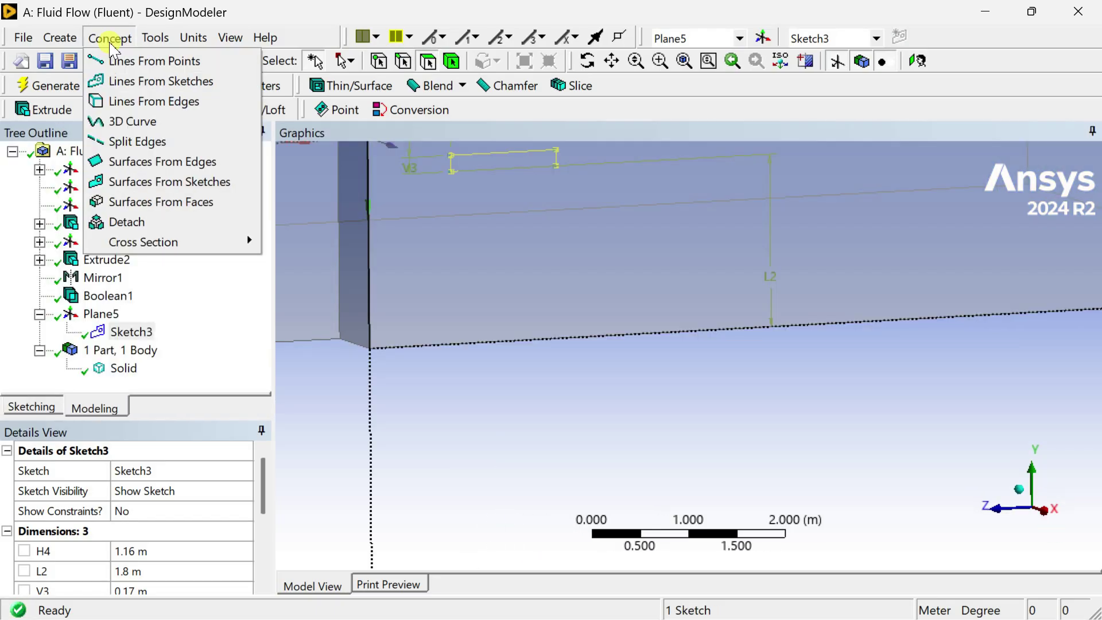
click(142, 182)
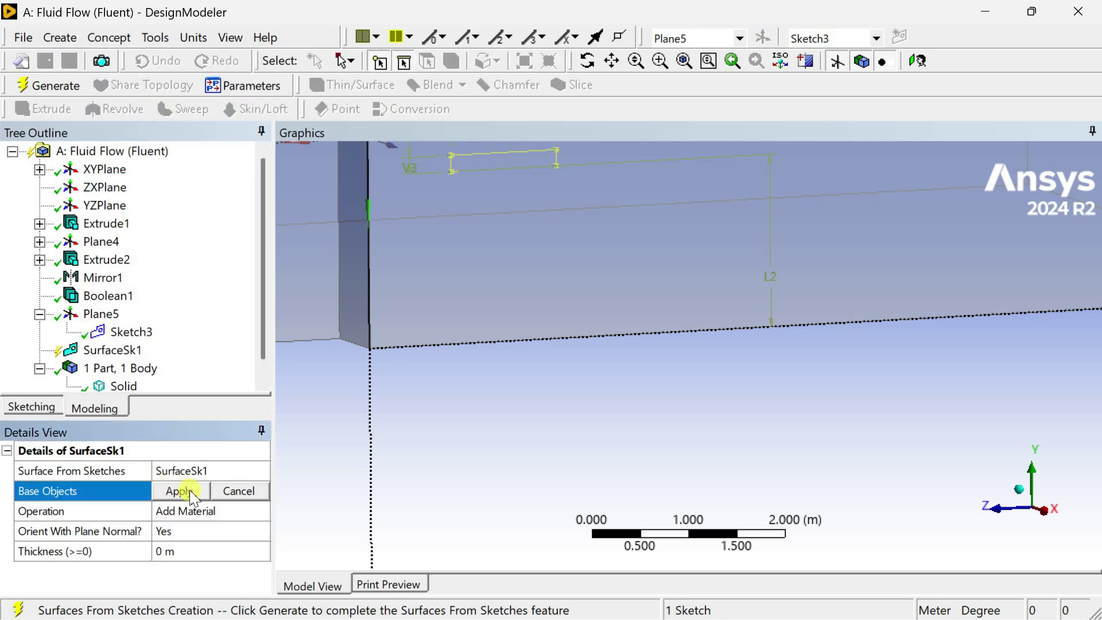
click(179, 492)
click(204, 512)
click(262, 511)
click(210, 527)
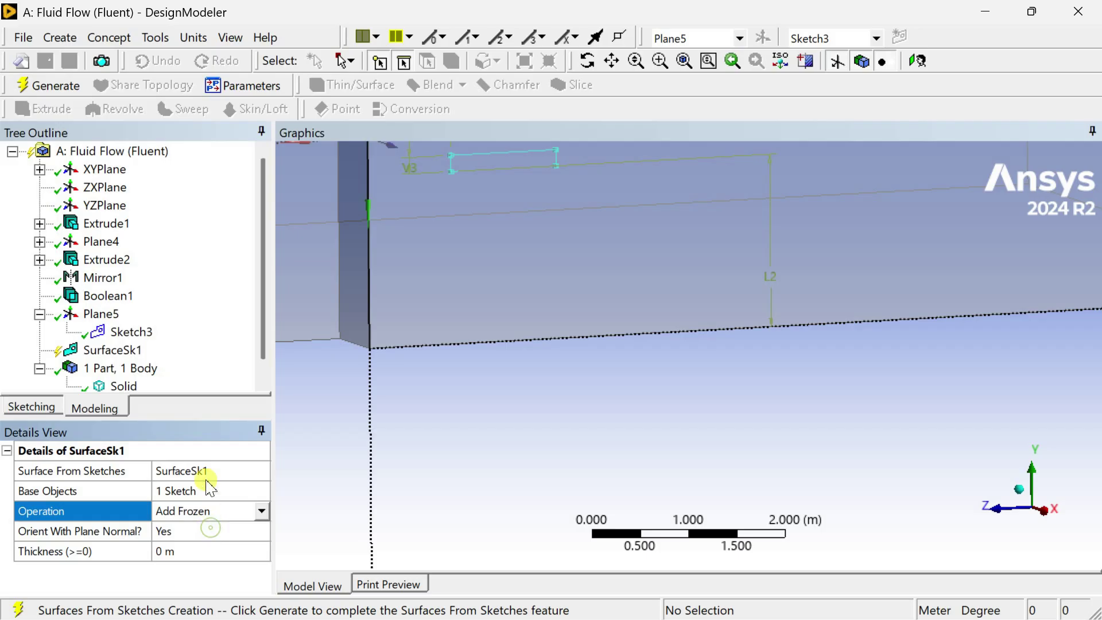
click(55, 87)
Highlight the surface body and examine its placement on the side face, up close and face-on
scroll(58, 235, down, 1)
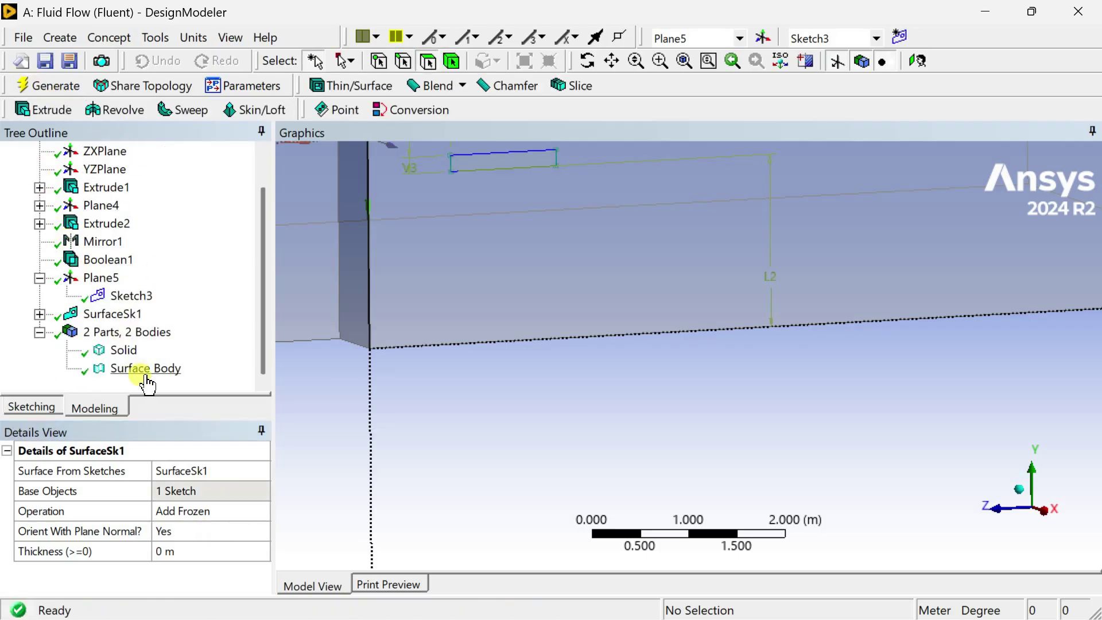
click(146, 368)
scroll(622, 401, down, 3)
scroll(636, 241, up, 2)
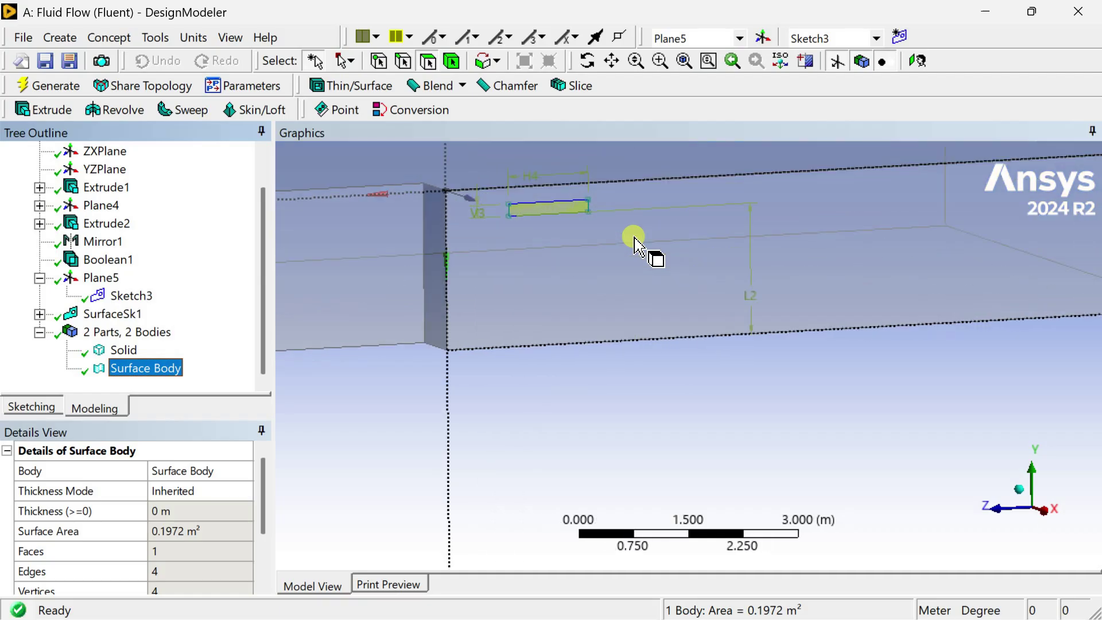
scroll(660, 338, up, 3)
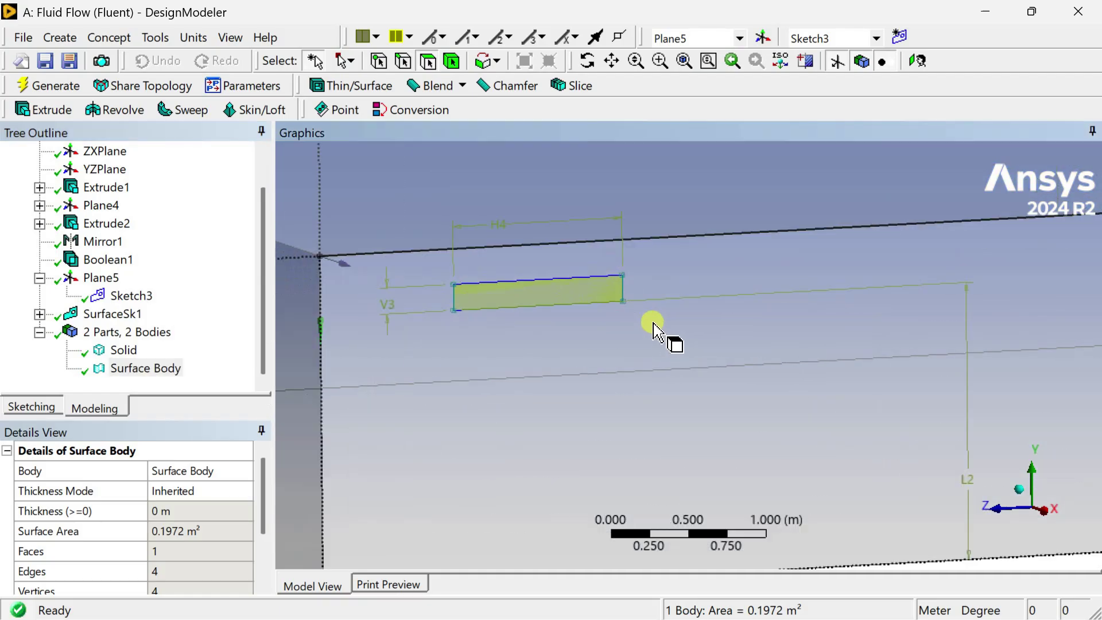
scroll(654, 329, up, 1)
click(507, 287)
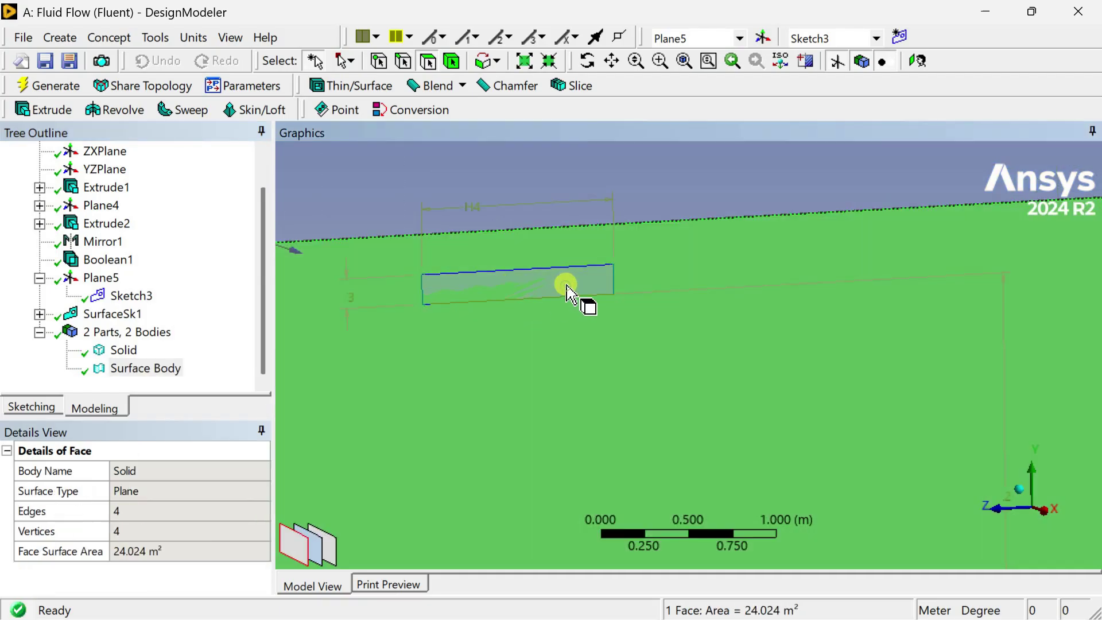
click(1044, 510)
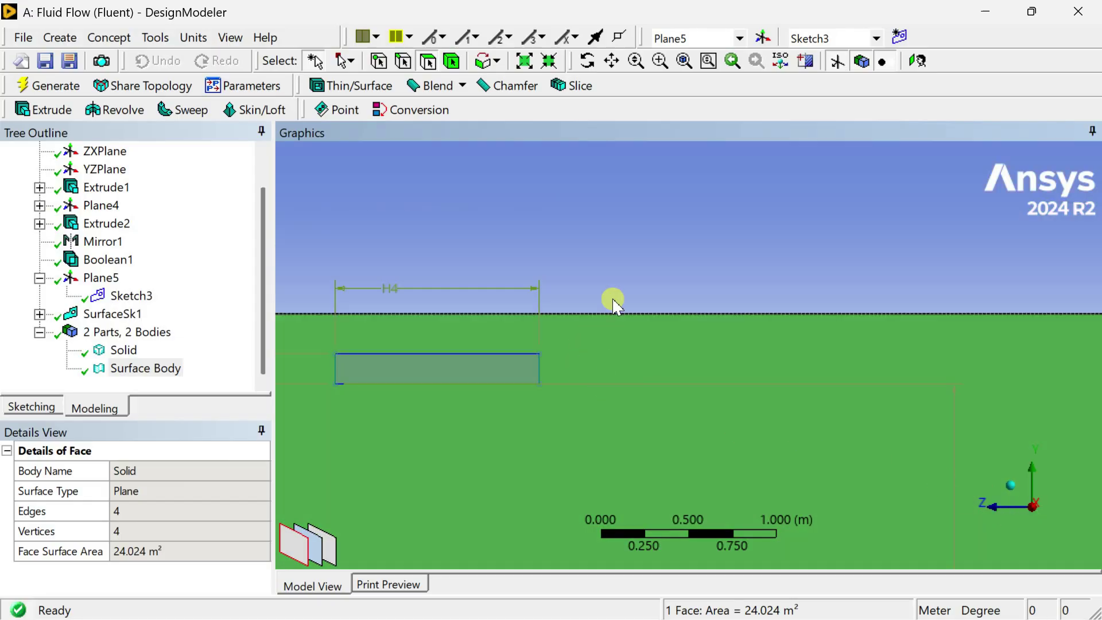
Select the side face, the solid and the surface body in turn and inspect how the opening sits on the block
click(490, 318)
click(460, 368)
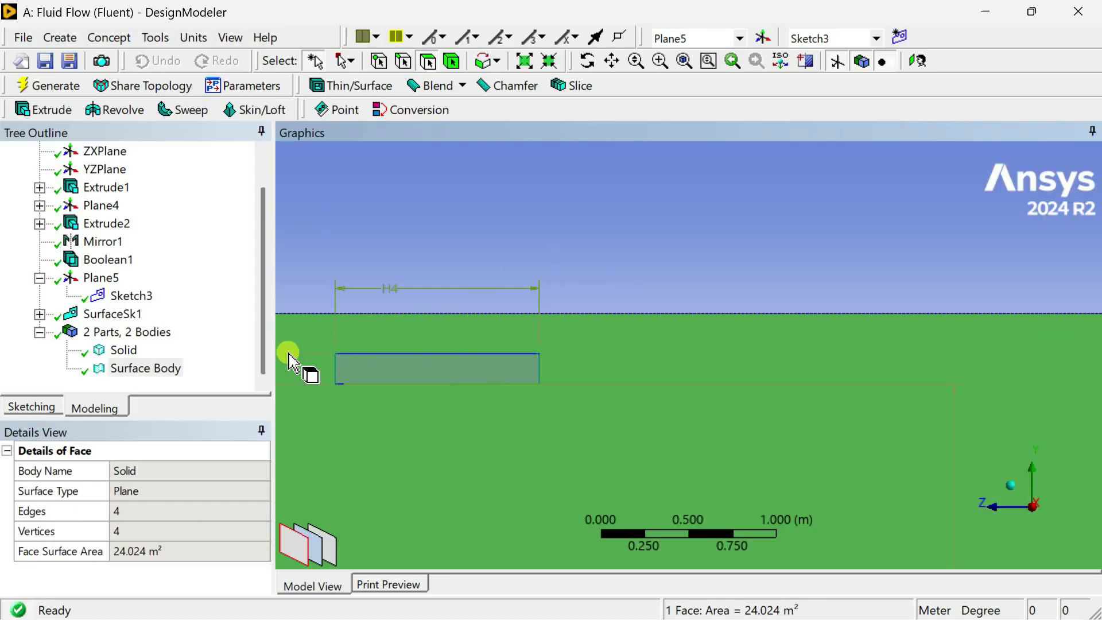
click(117, 351)
click(148, 368)
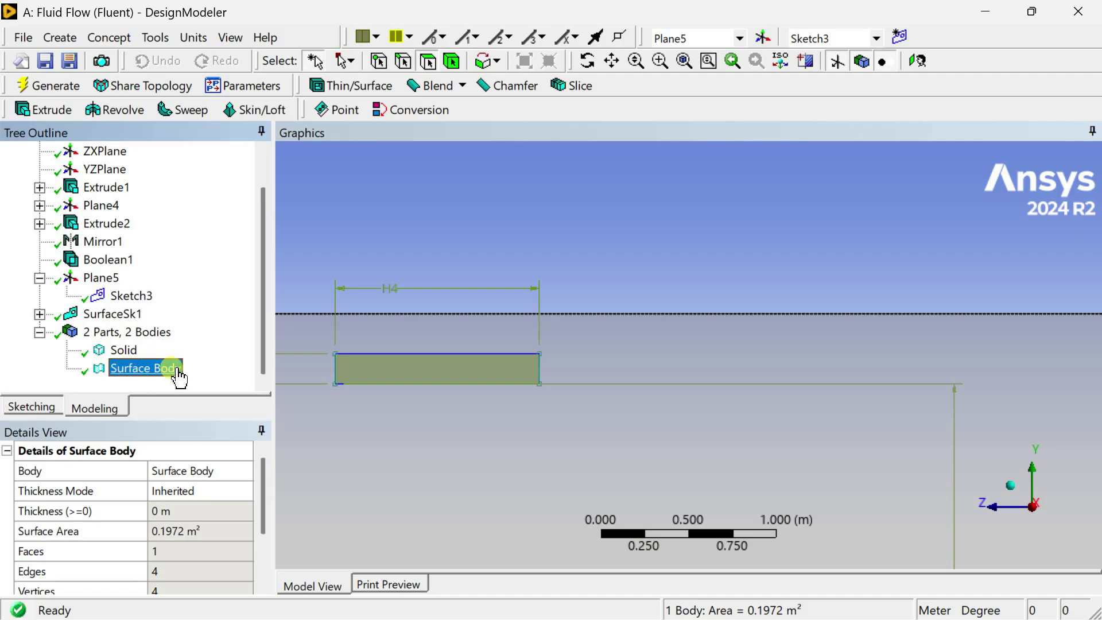
scroll(517, 386, down, 2)
ctrl+middle_drag(516, 386, 550, 345)
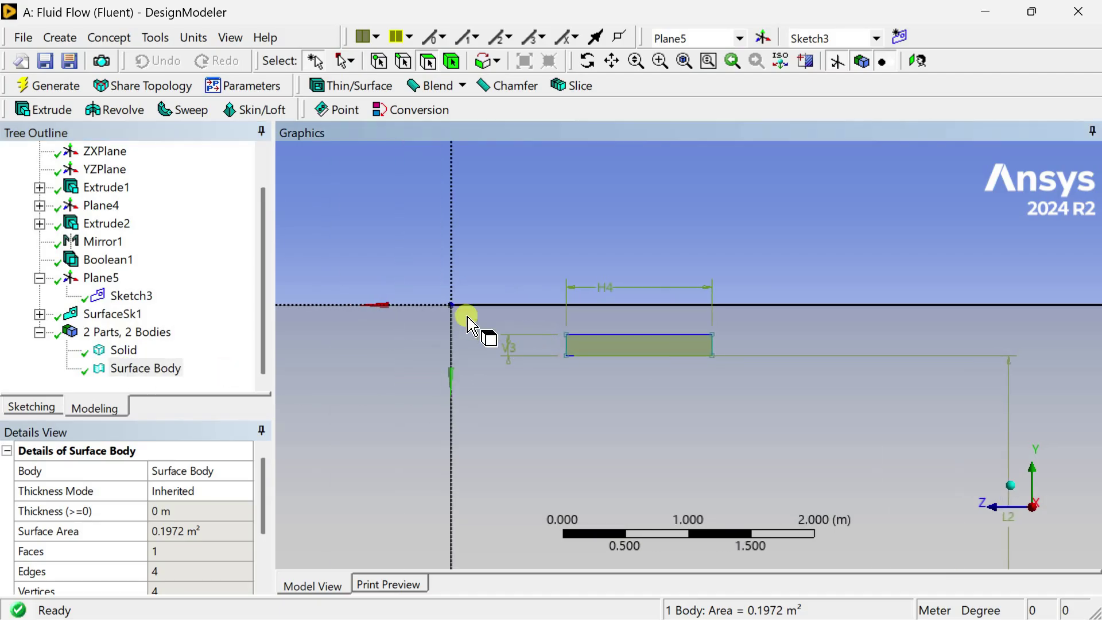
Start a linear pattern of the opening's surface body, directed along the upper edge of the side block's face
click(102, 38)
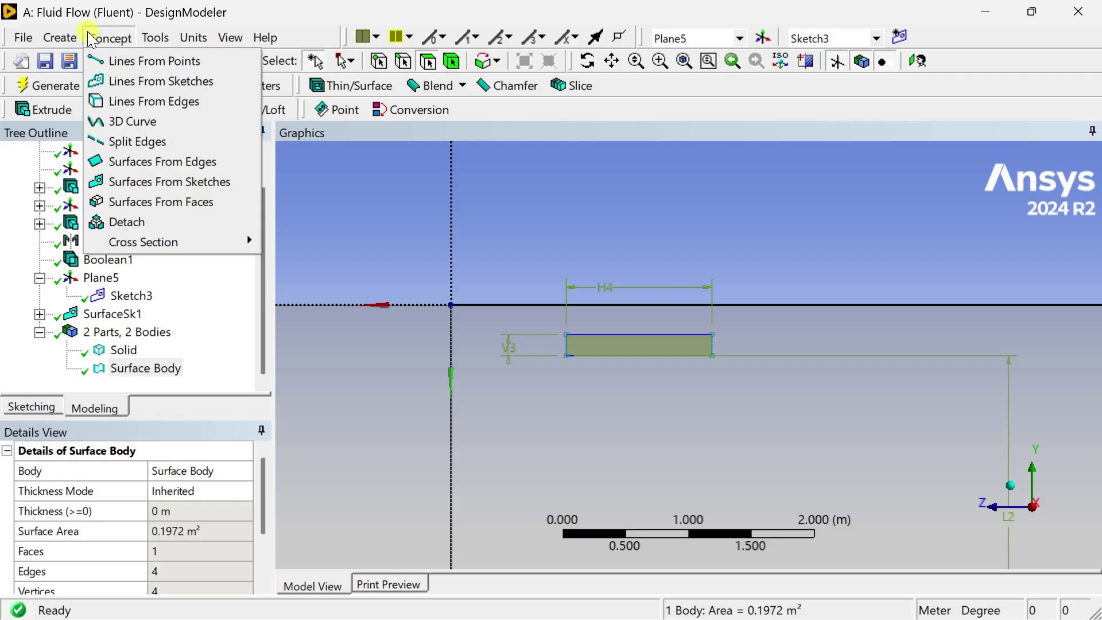
mouse_move(72, 42)
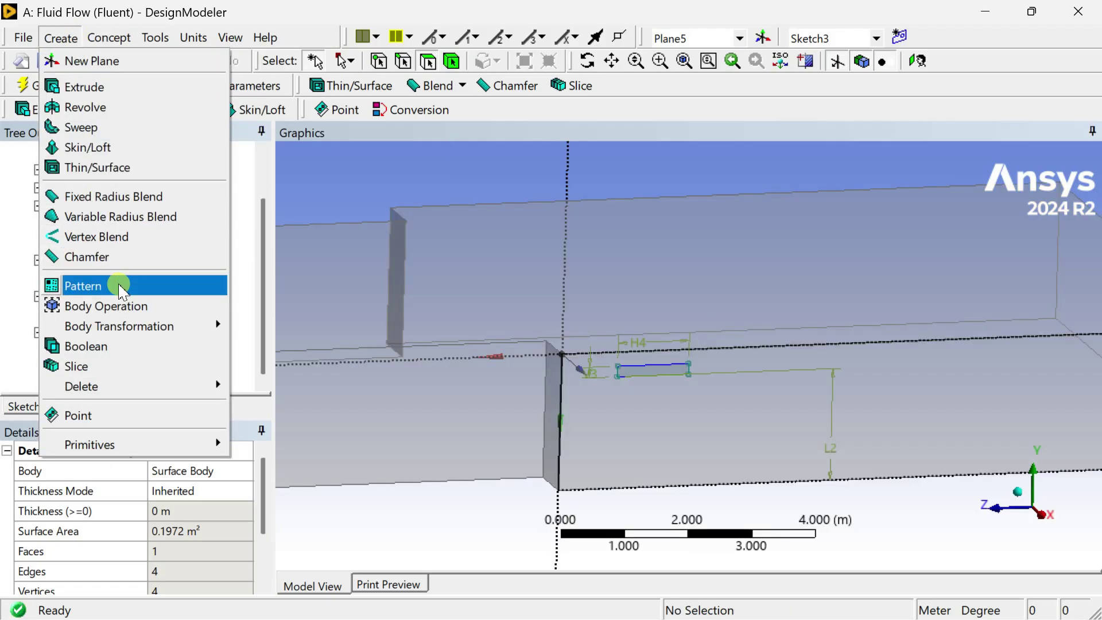
click(112, 285)
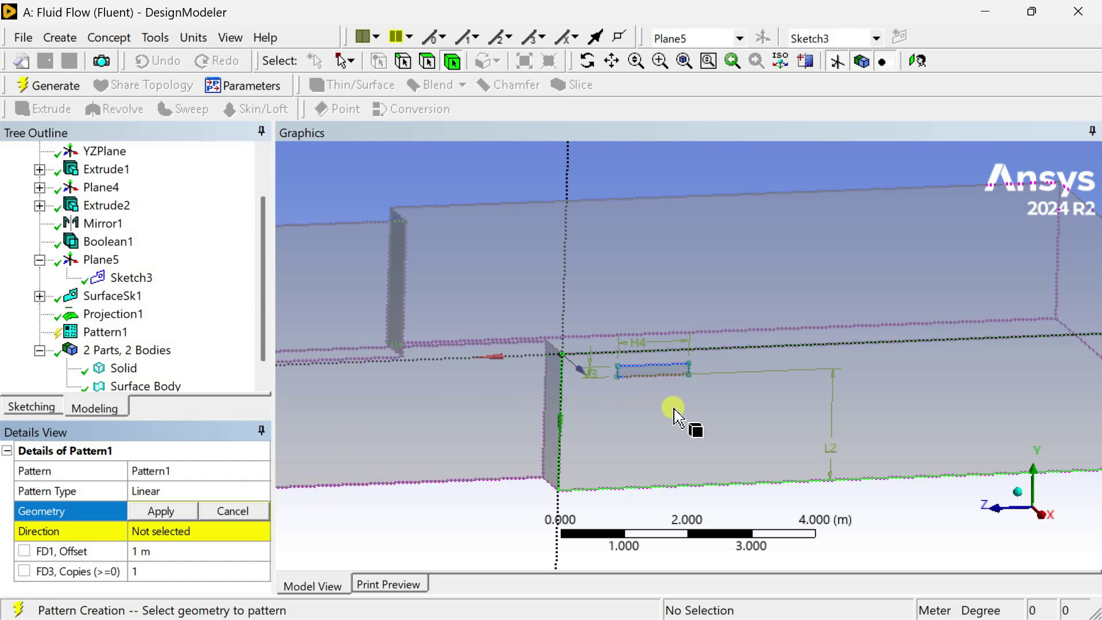
click(634, 373)
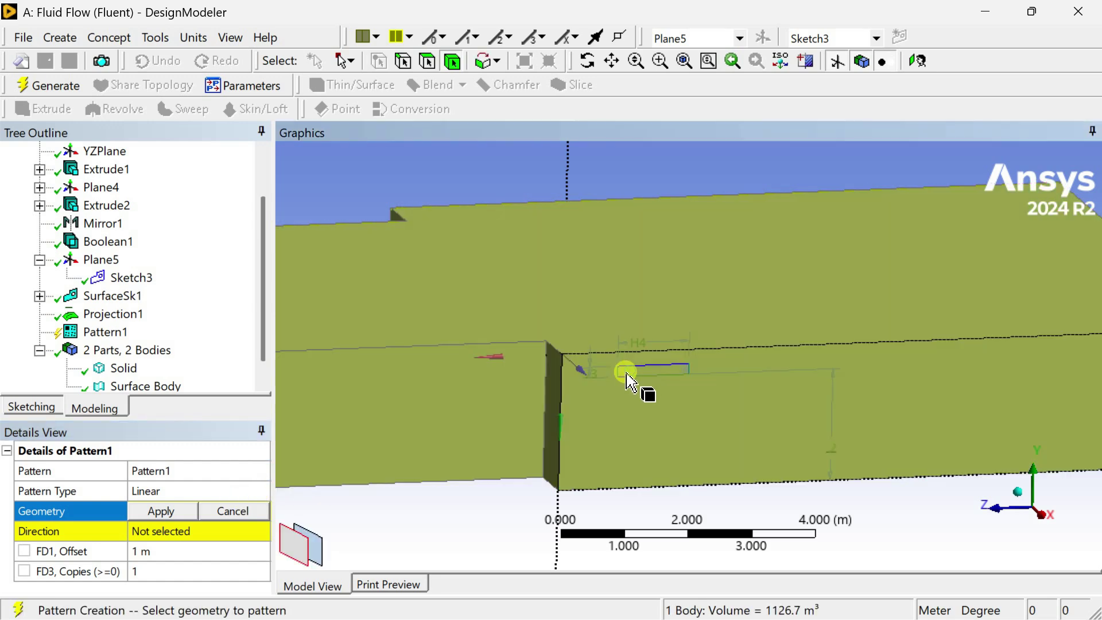
click(315, 554)
click(190, 514)
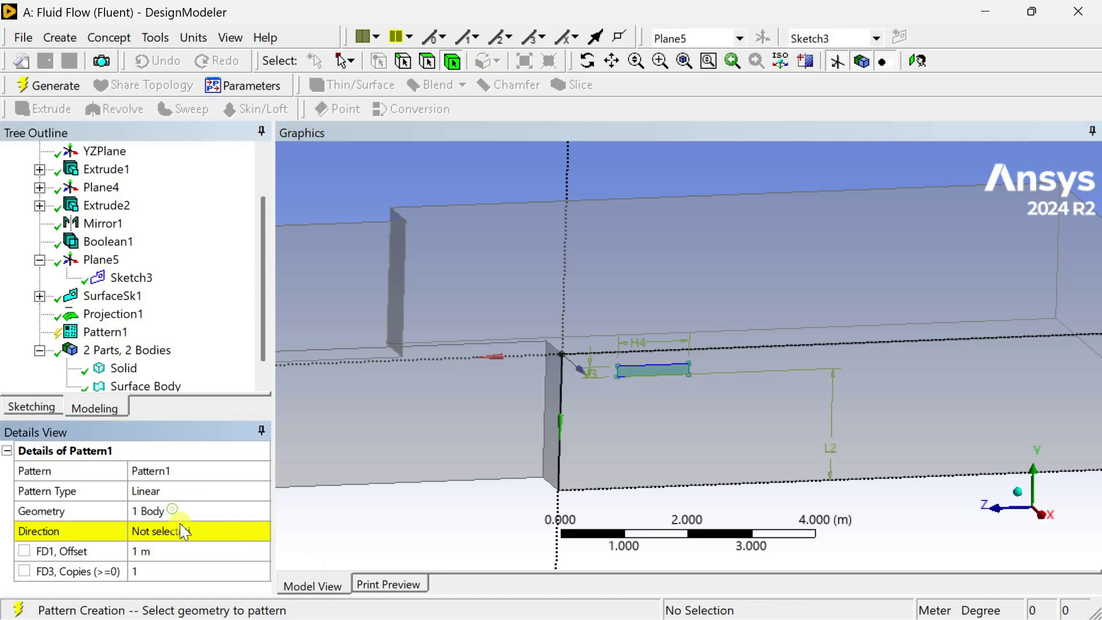
click(179, 531)
click(603, 351)
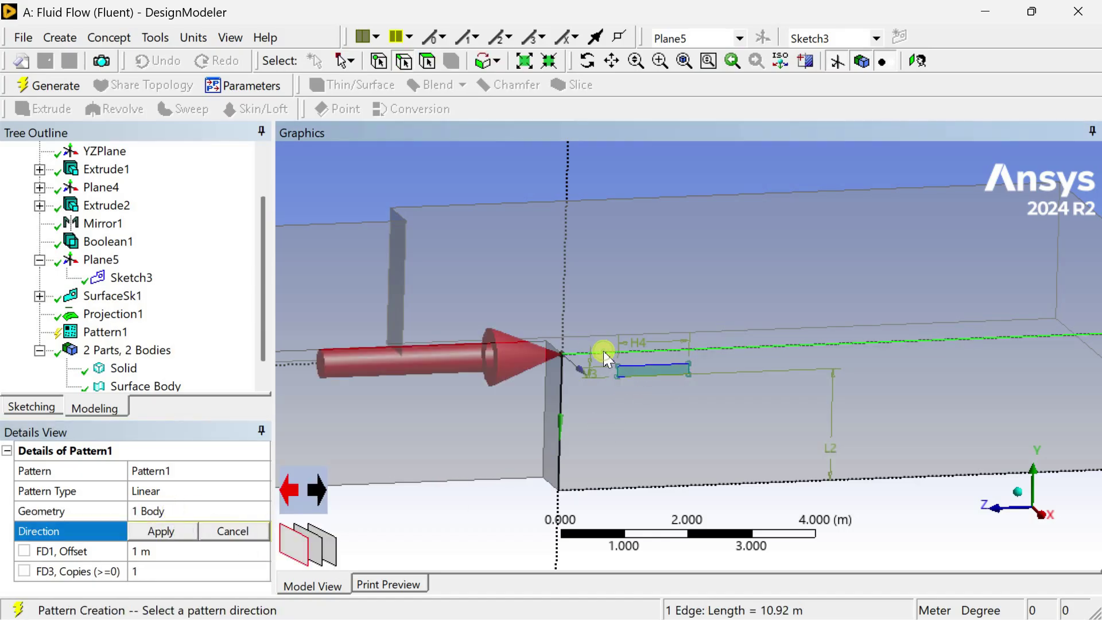
click(180, 533)
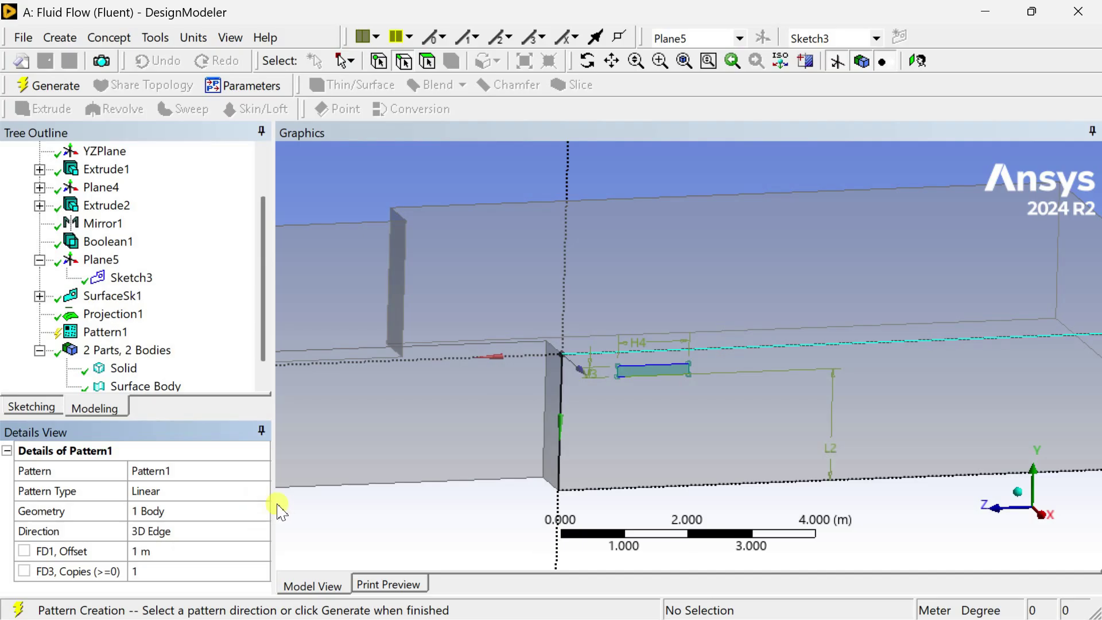
Set the pattern offset to 3 m with 2 copies and generate it
click(184, 551)
key(Return)
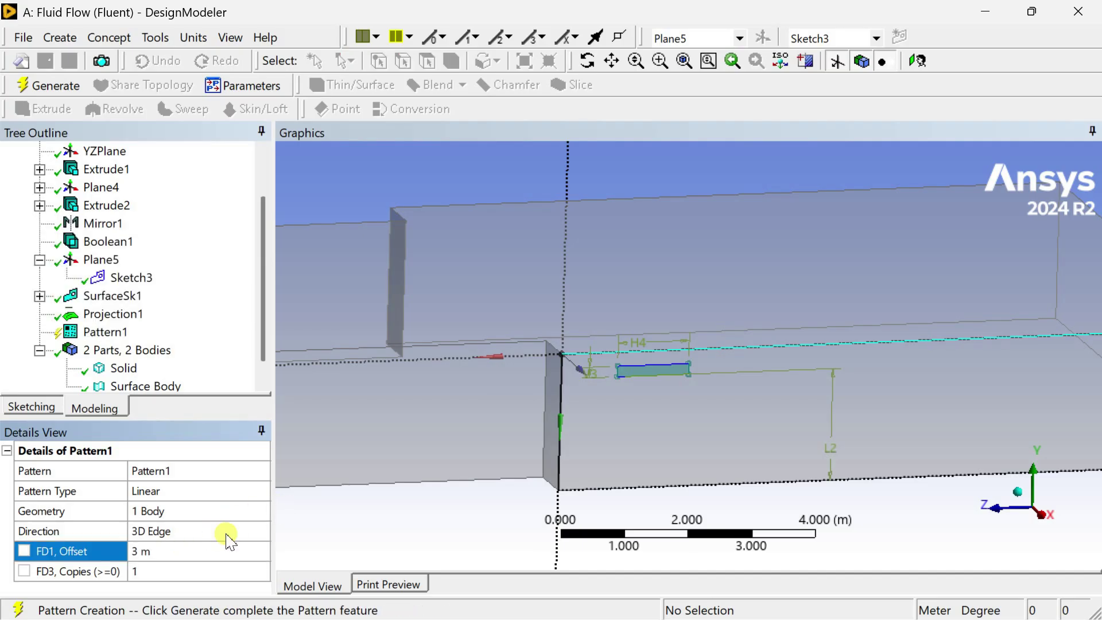
click(172, 572)
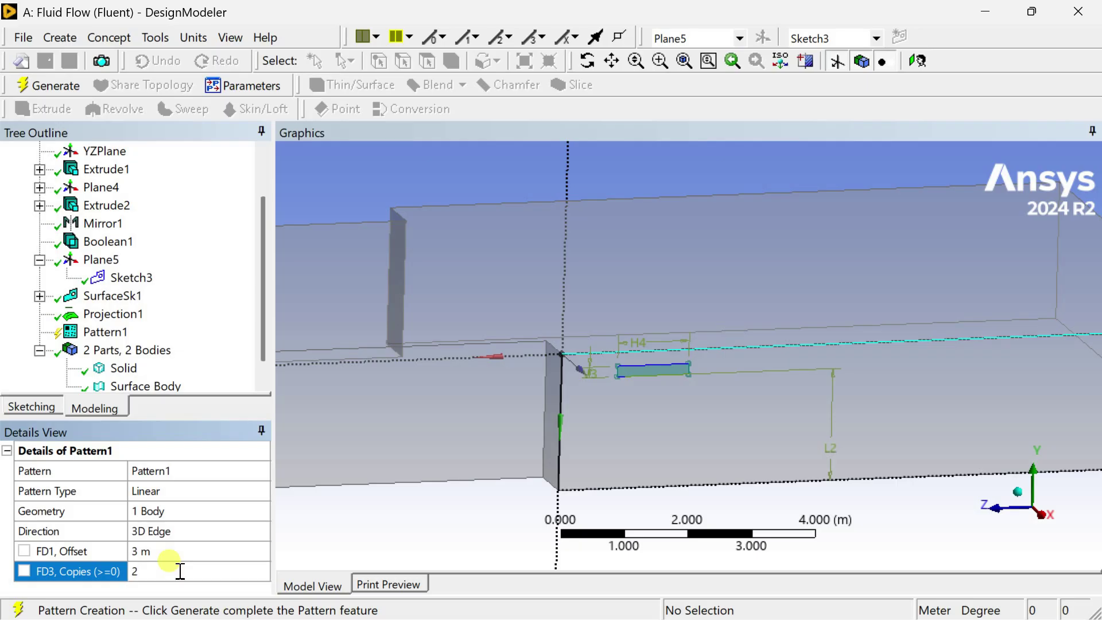
scroll(378, 519, down, 1)
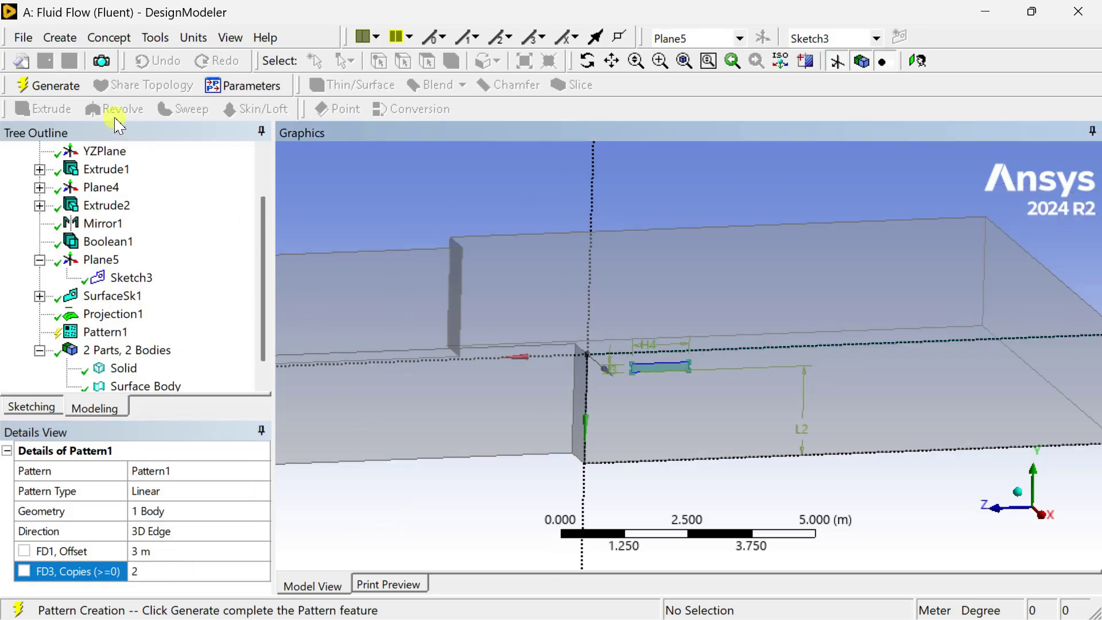
click(69, 87)
middle_drag(603, 358, 630, 396)
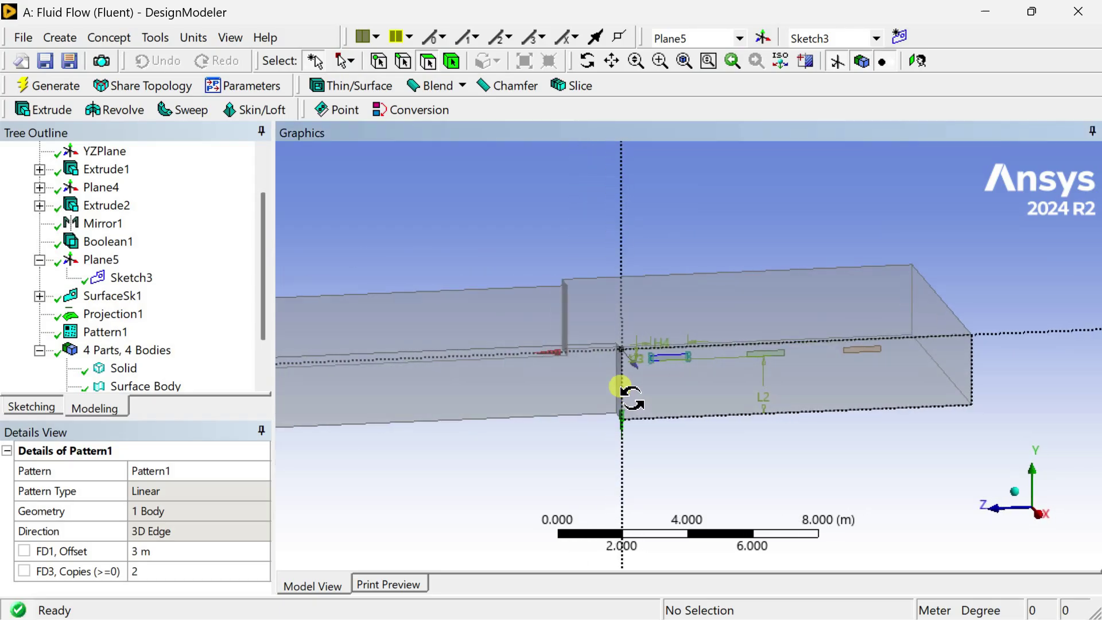
Set the pattern offset to 4 m and regenerate the row of openings
click(217, 552)
key(Return)
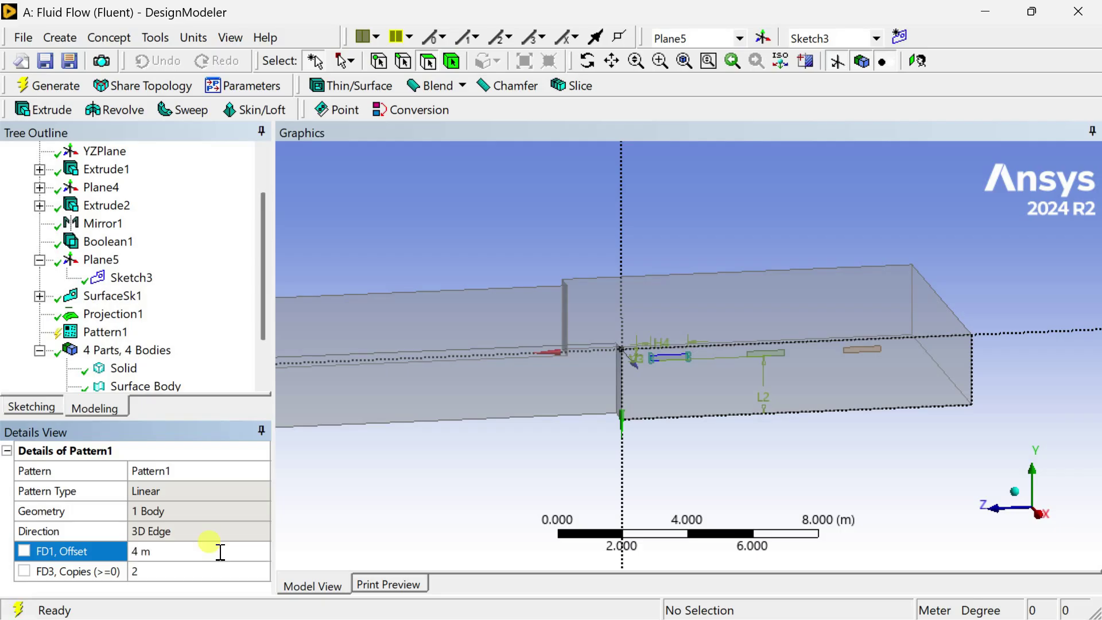
click(83, 89)
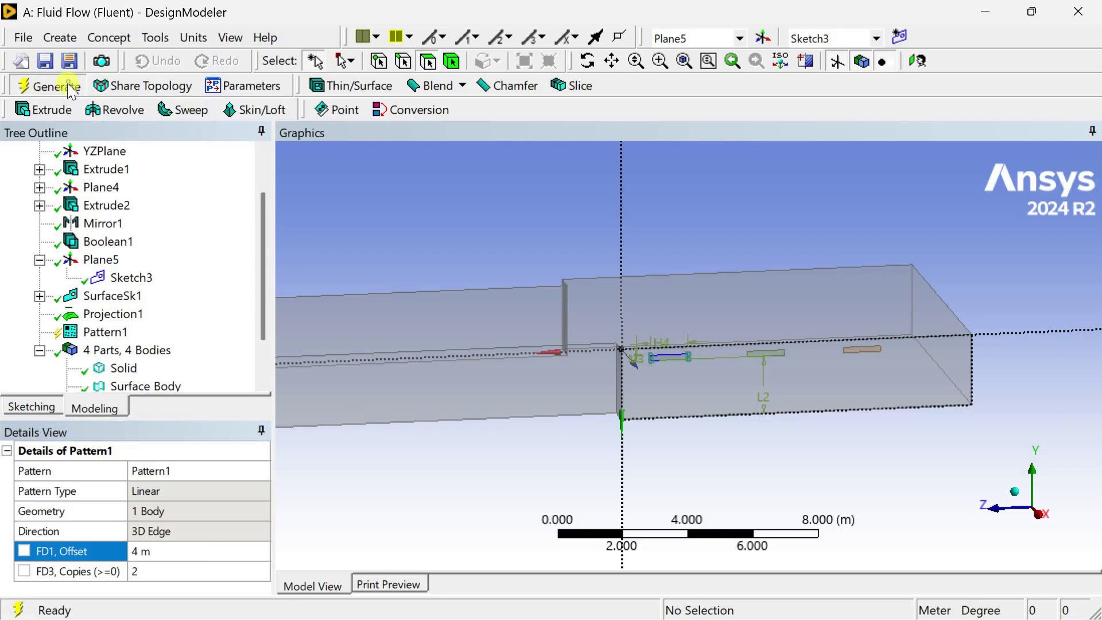
middle_drag(567, 440, 547, 428)
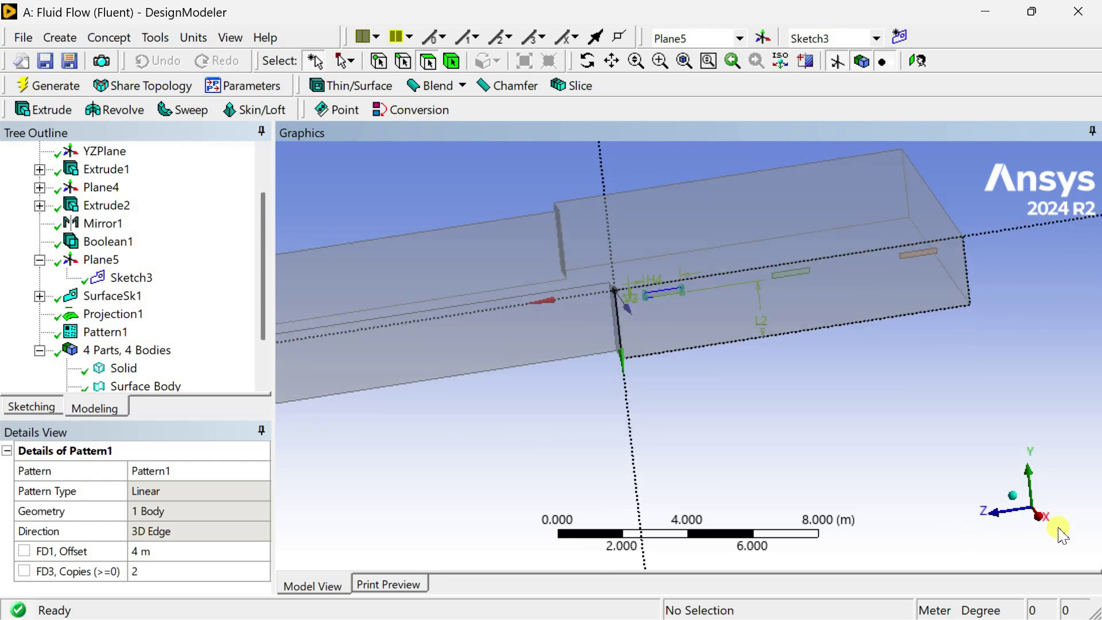
Examine the whole duct in isometric view with all patterned surface bodies selected
click(1013, 496)
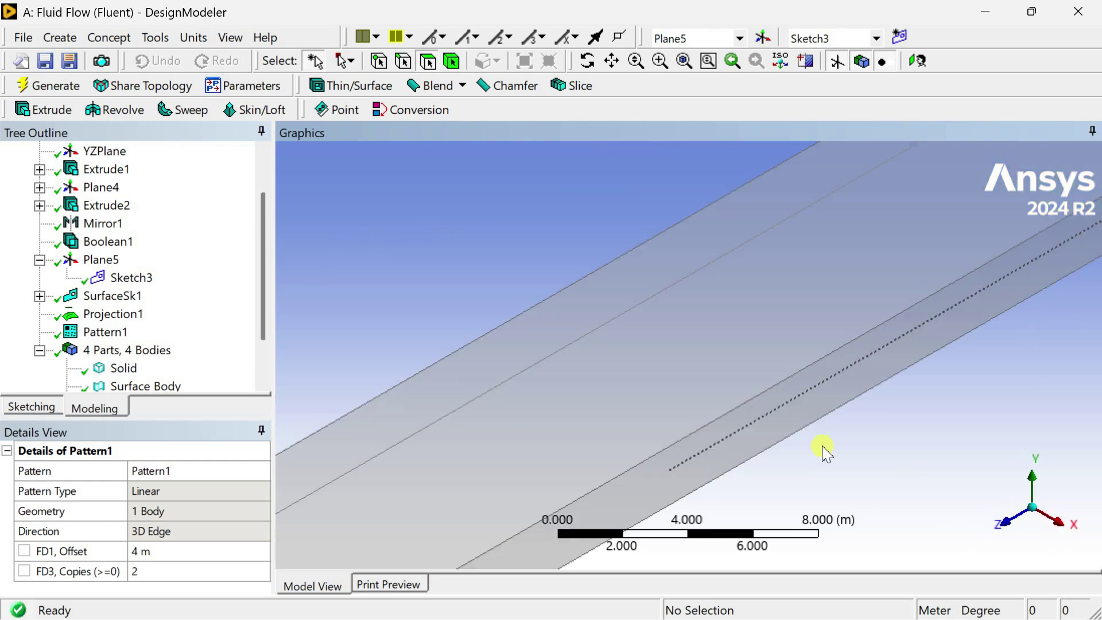
scroll(824, 453, down, 5)
scroll(815, 410, down, 3)
scroll(866, 331, up, 3)
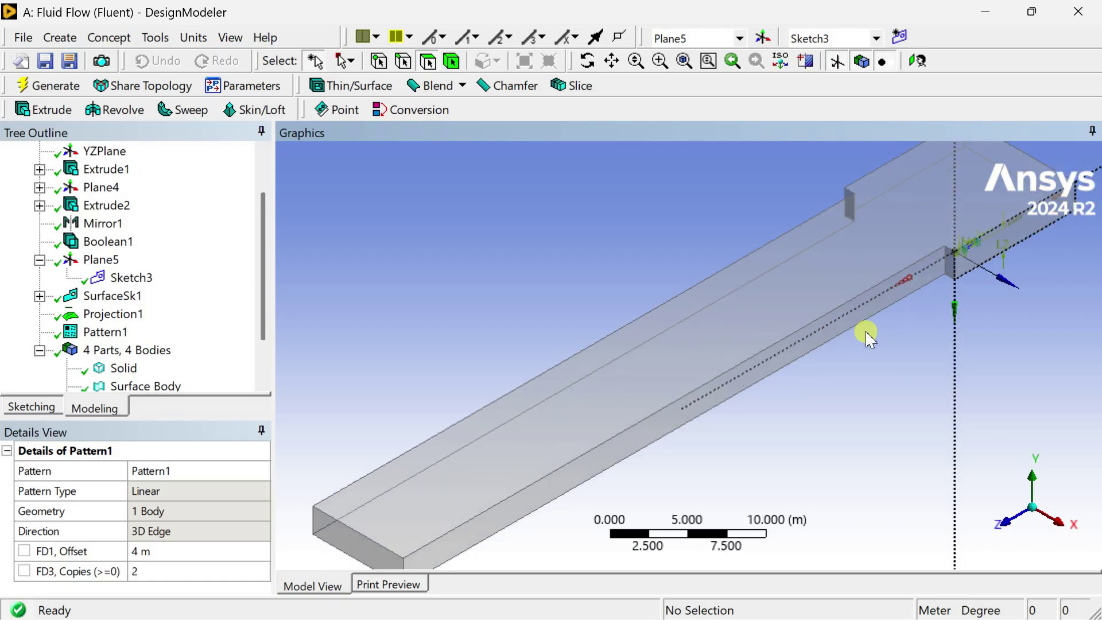
ctrl+middle_drag(801, 402, 563, 499)
scroll(711, 373, up, 5)
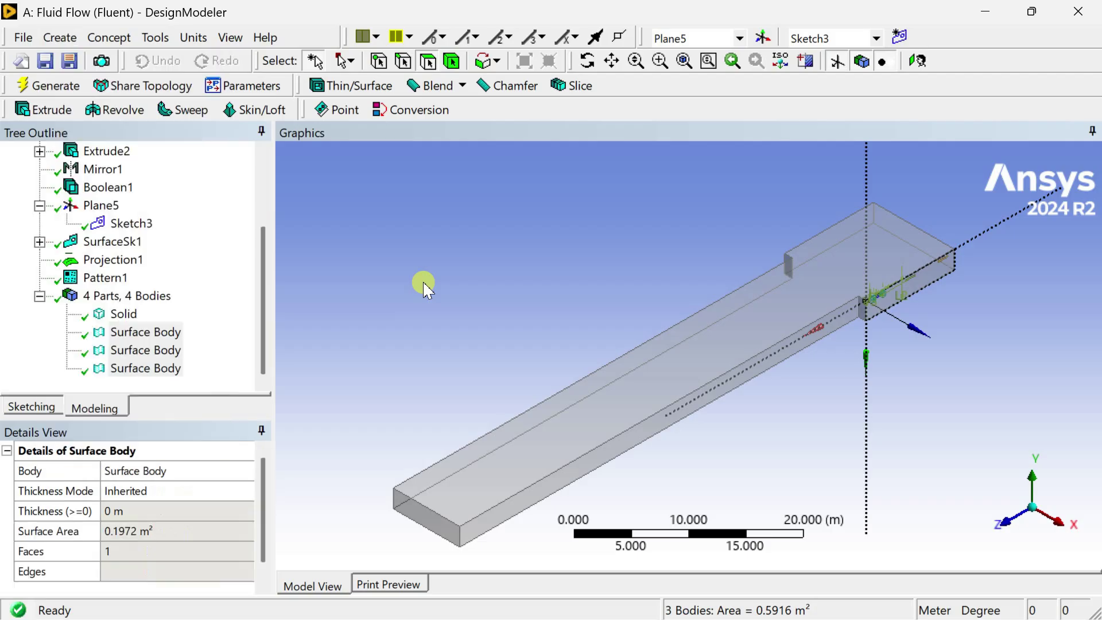
click(436, 296)
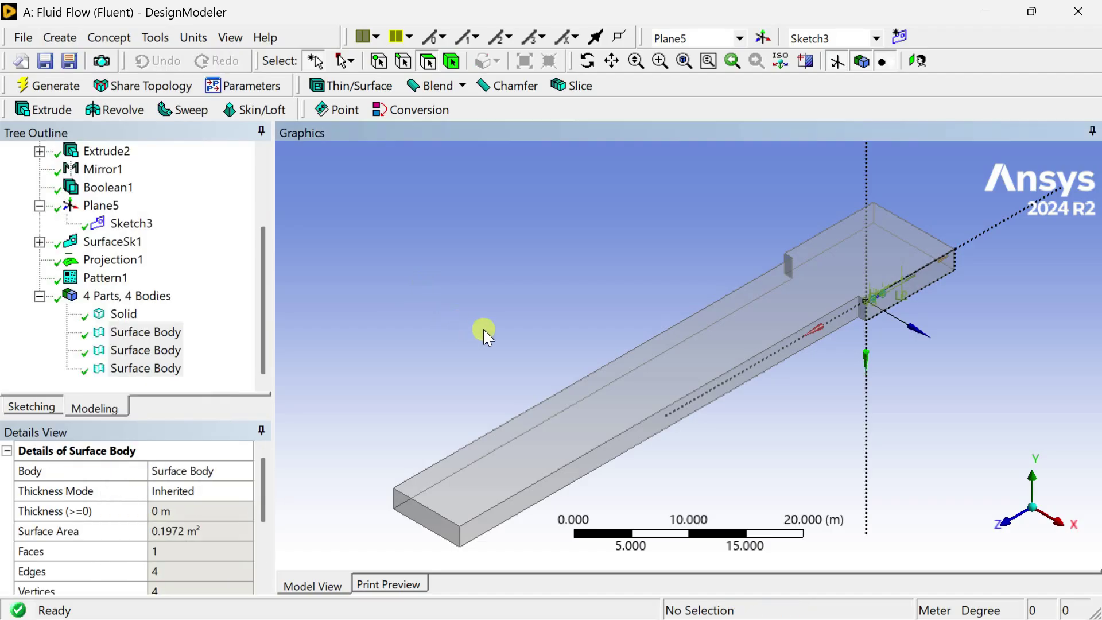
Add a new sketch on Plane4, the plane of the long duct's side face
click(652, 428)
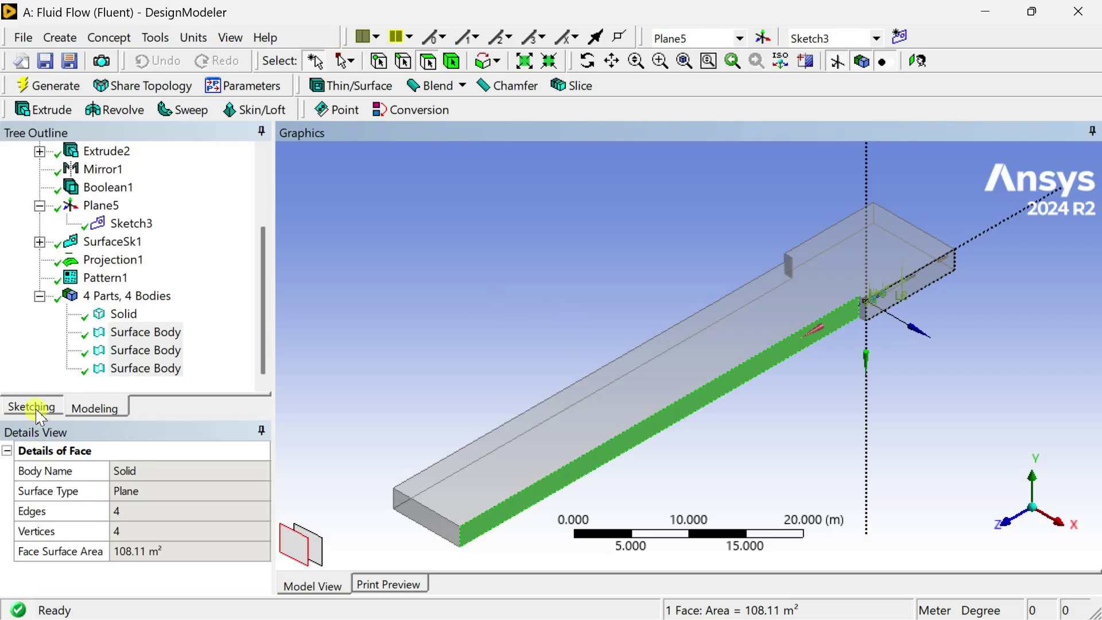
click(32, 407)
click(94, 408)
click(102, 224)
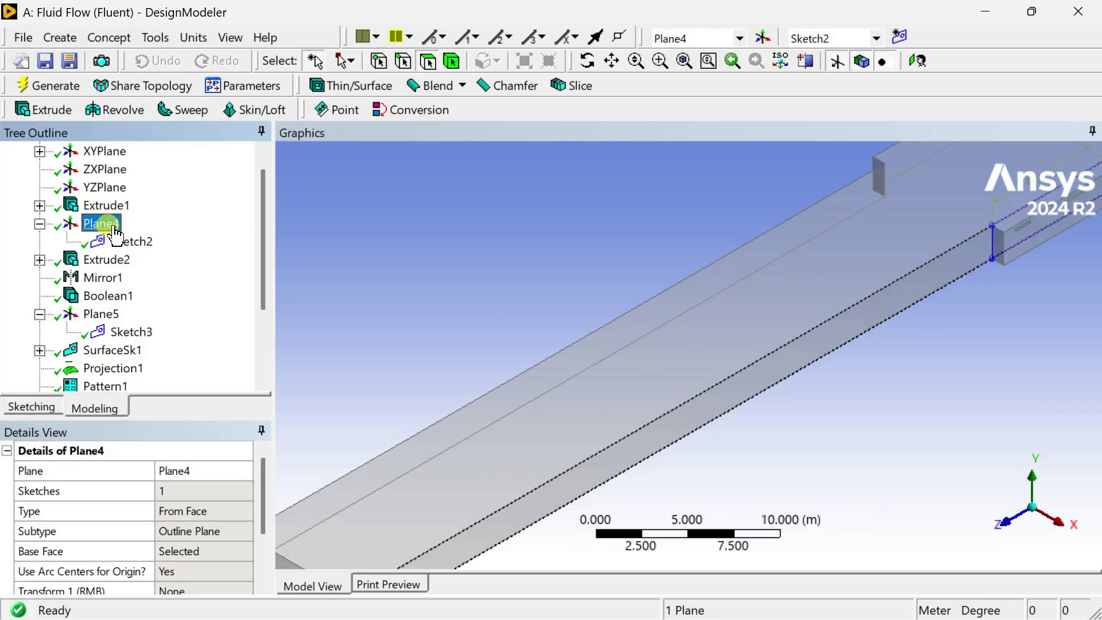
scroll(586, 291, down, 1)
ctrl+middle_drag(586, 290, 430, 362)
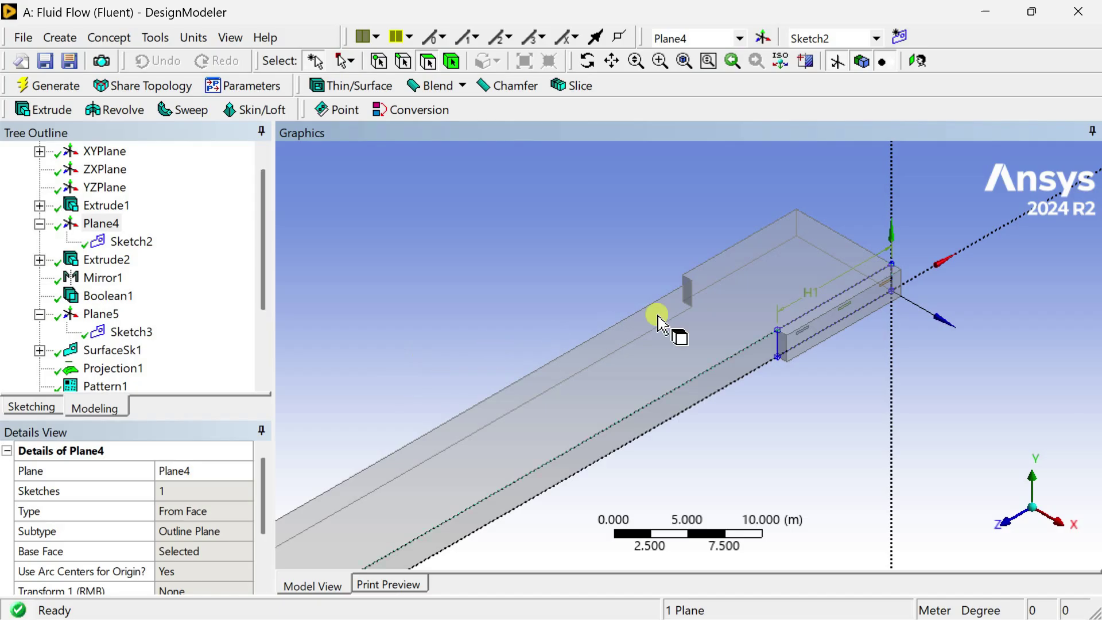
click(97, 224)
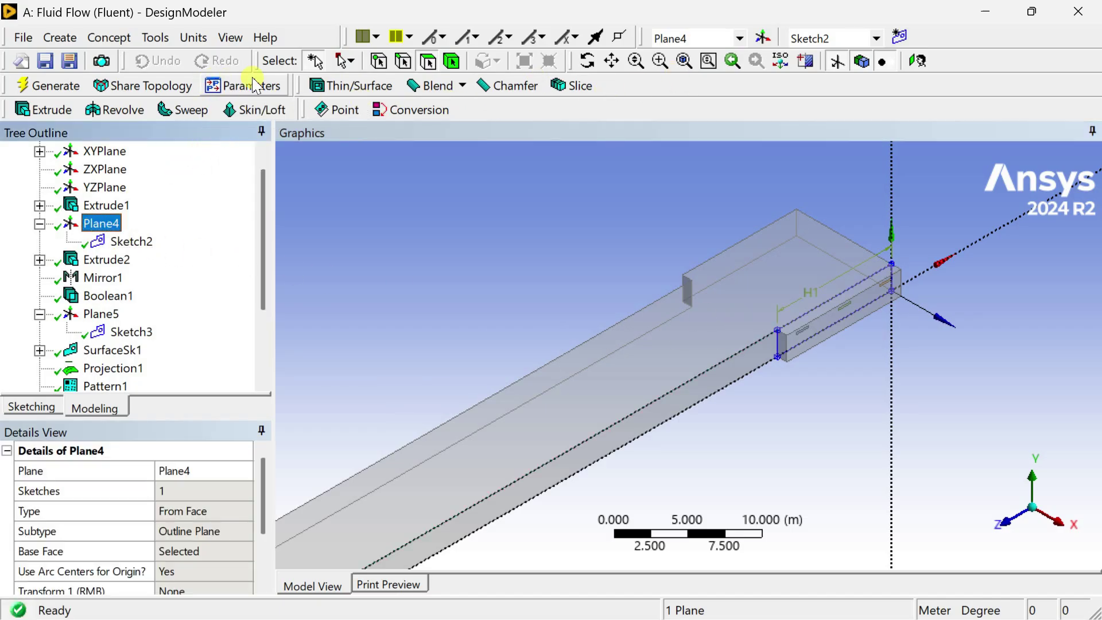
click(899, 38)
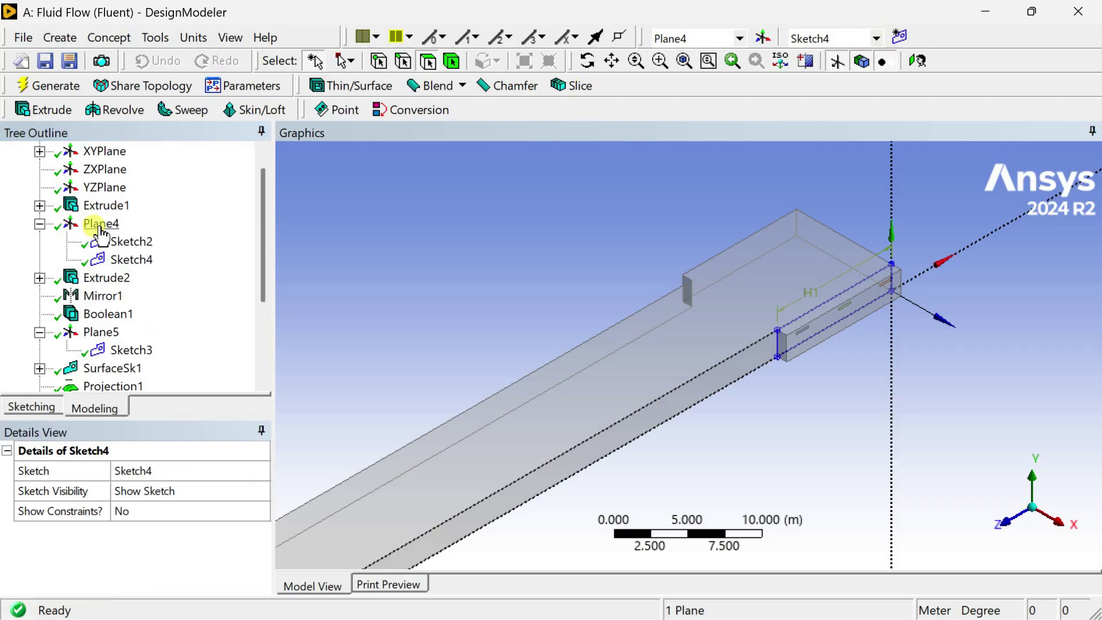
click(118, 261)
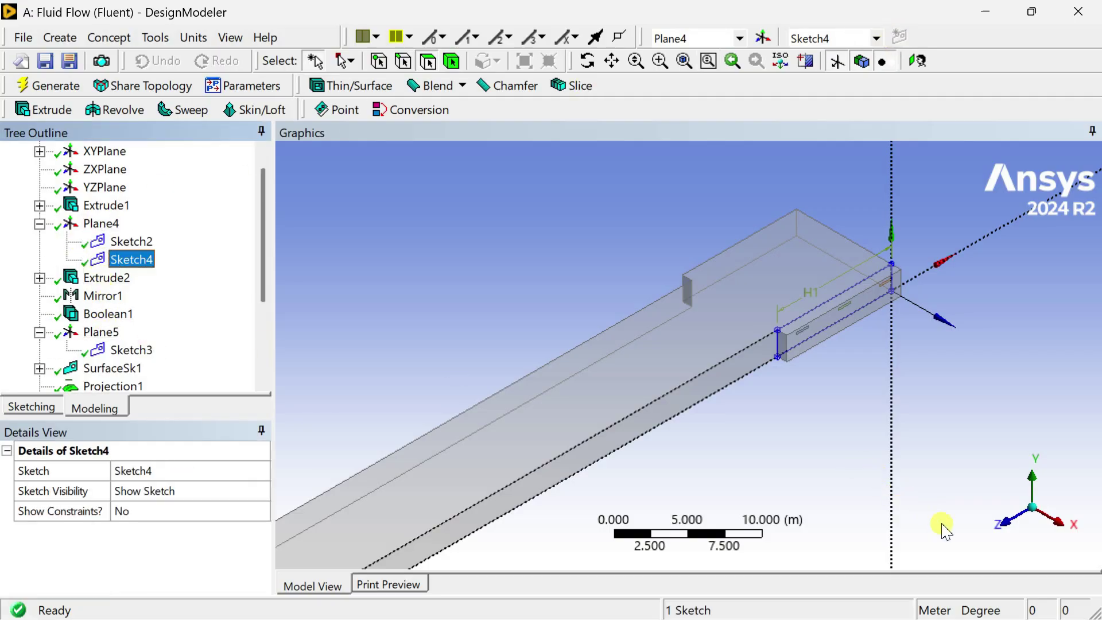
Draw a rectangle about 1.65 m wide near the upper edge of the duct's side face, just beside the side block
click(1061, 524)
scroll(804, 423, up, 1)
ctrl+middle_drag(804, 423, 597, 273)
scroll(607, 263, up, 3)
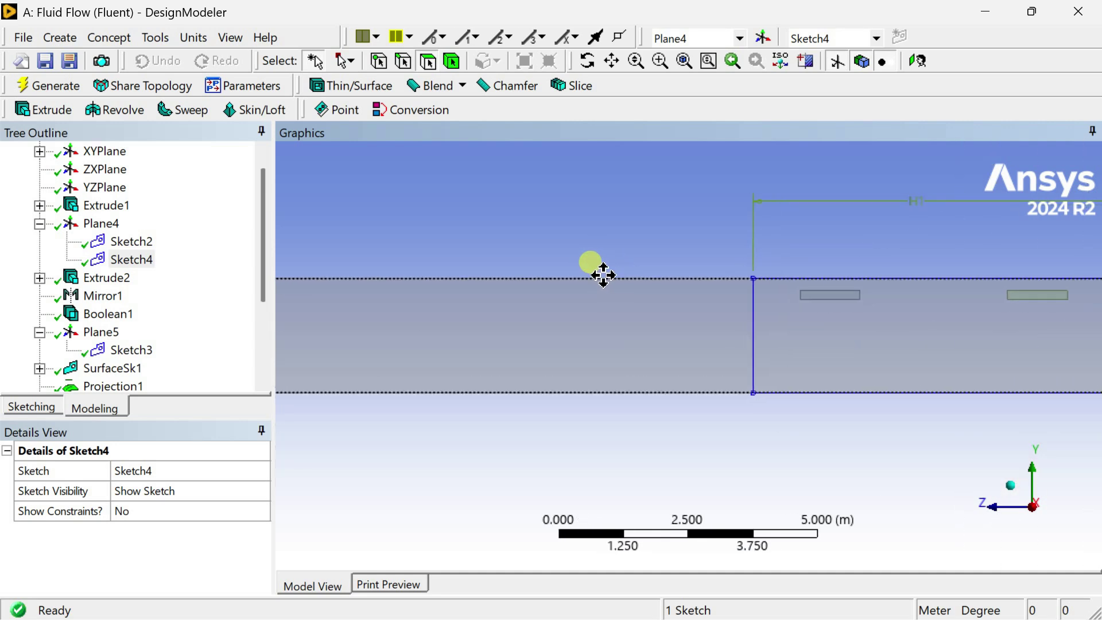
click(131, 260)
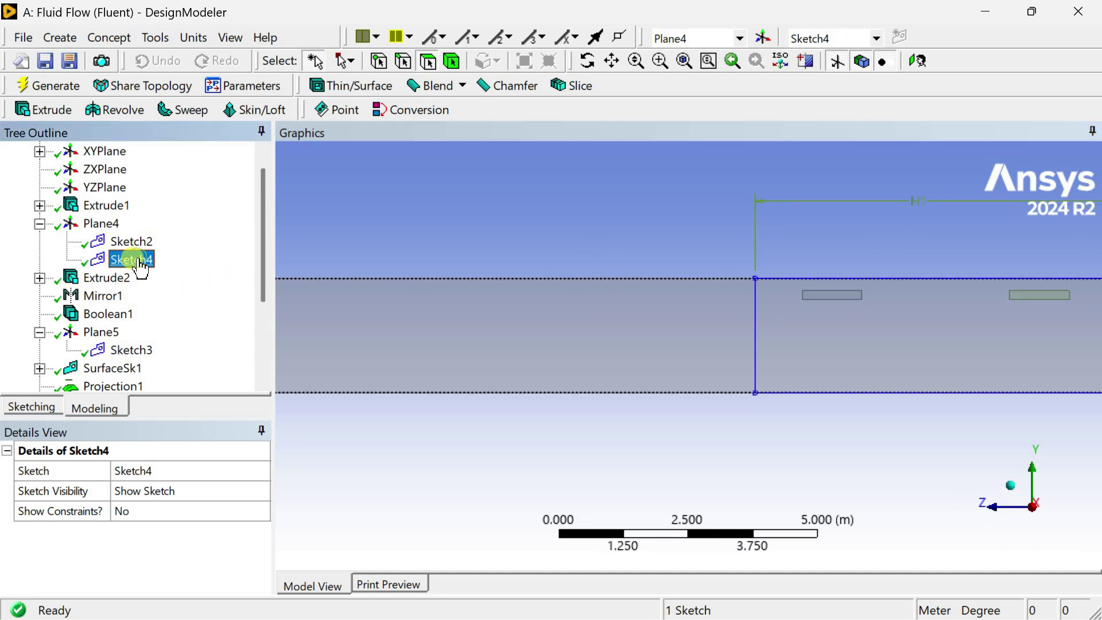
click(32, 408)
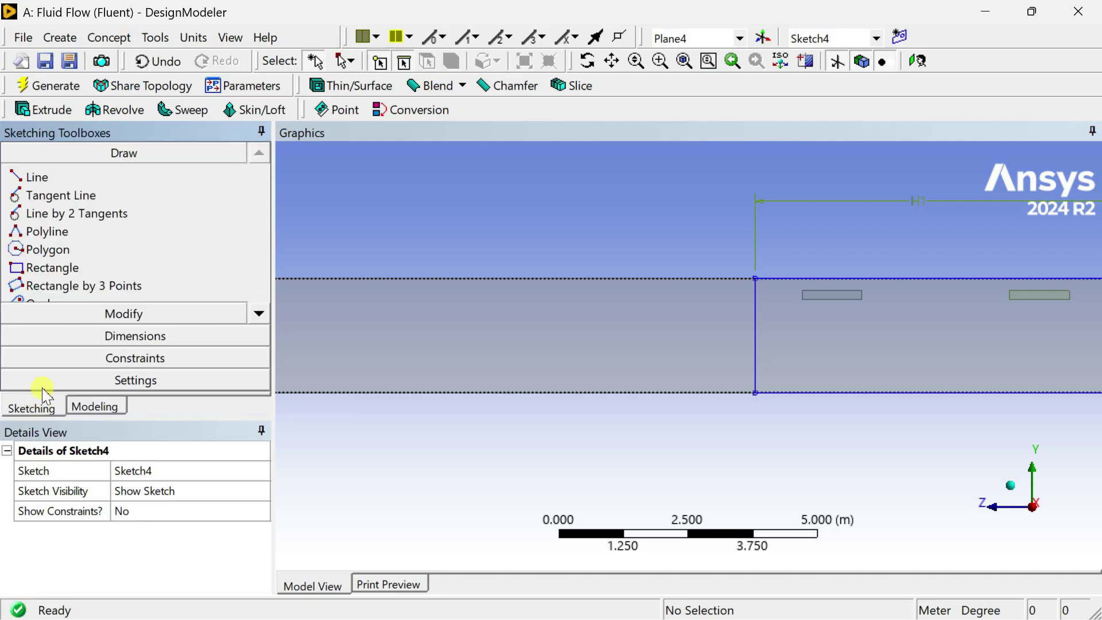
click(86, 267)
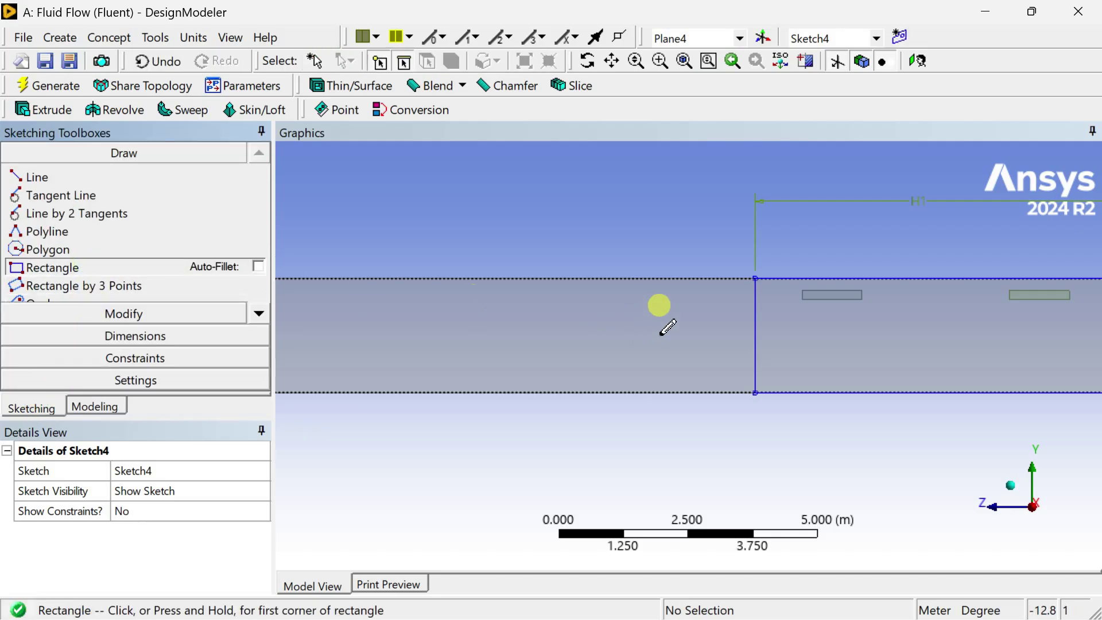
click(695, 298)
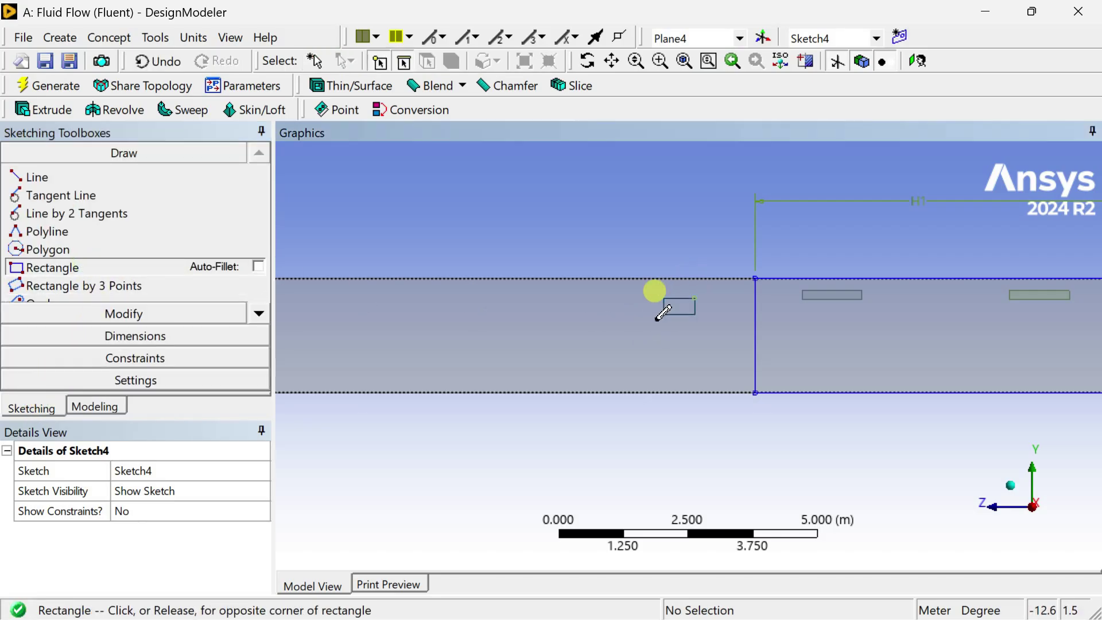
click(610, 318)
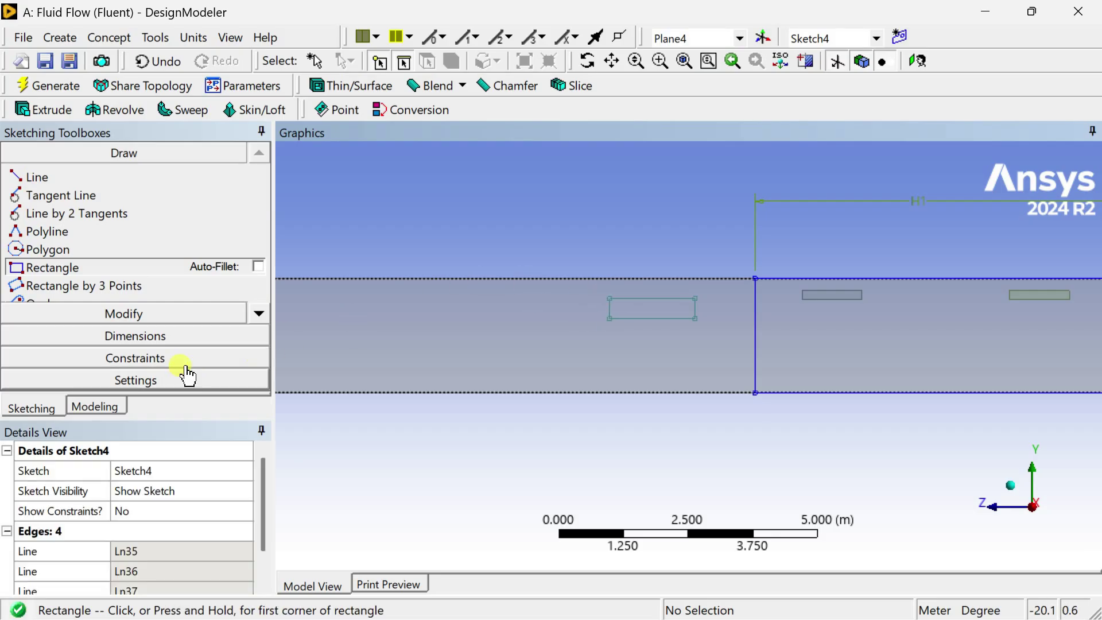
Dimension the length of the new rectangle's upper edge, placing the dimension above the duct
click(157, 337)
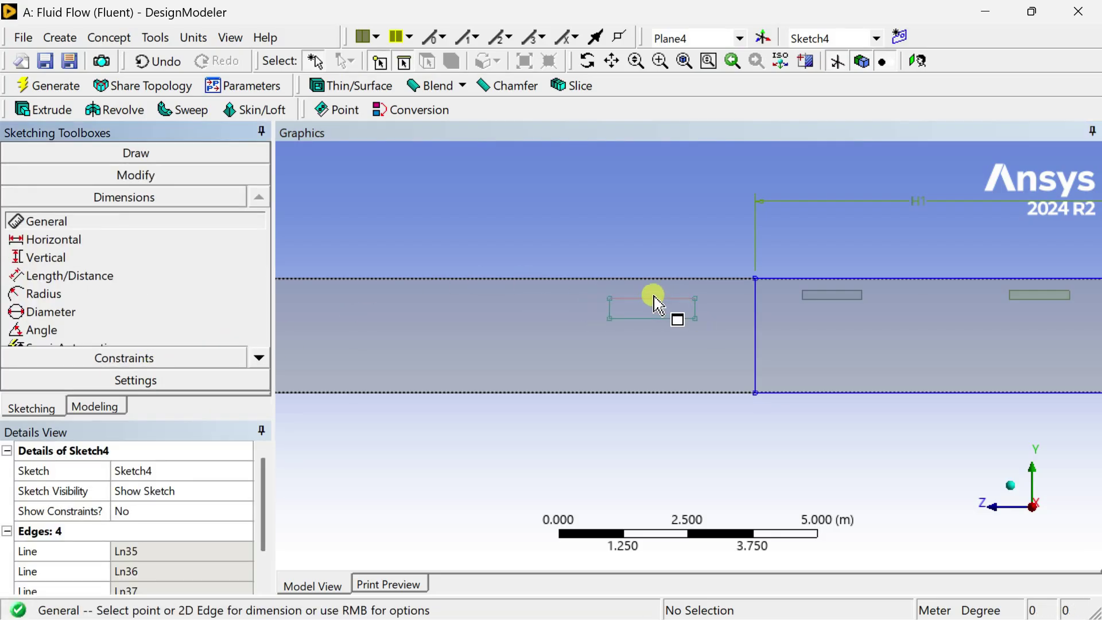
click(654, 299)
click(640, 249)
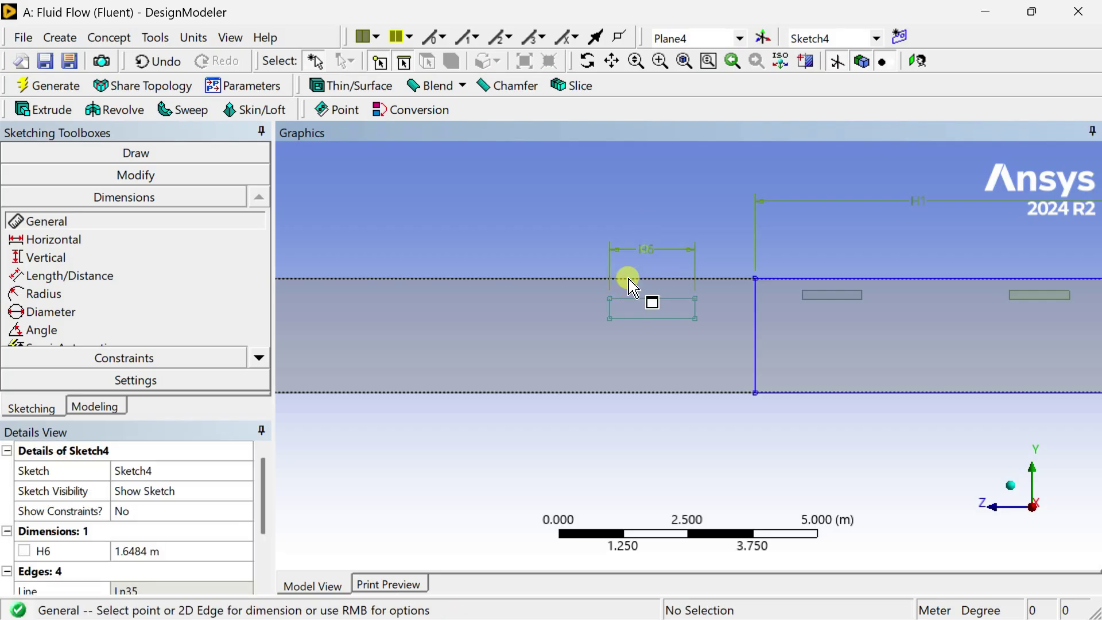
Dimension the new rectangle's height and the distance from its lower corner to the duct's lower edge
click(611, 310)
click(581, 315)
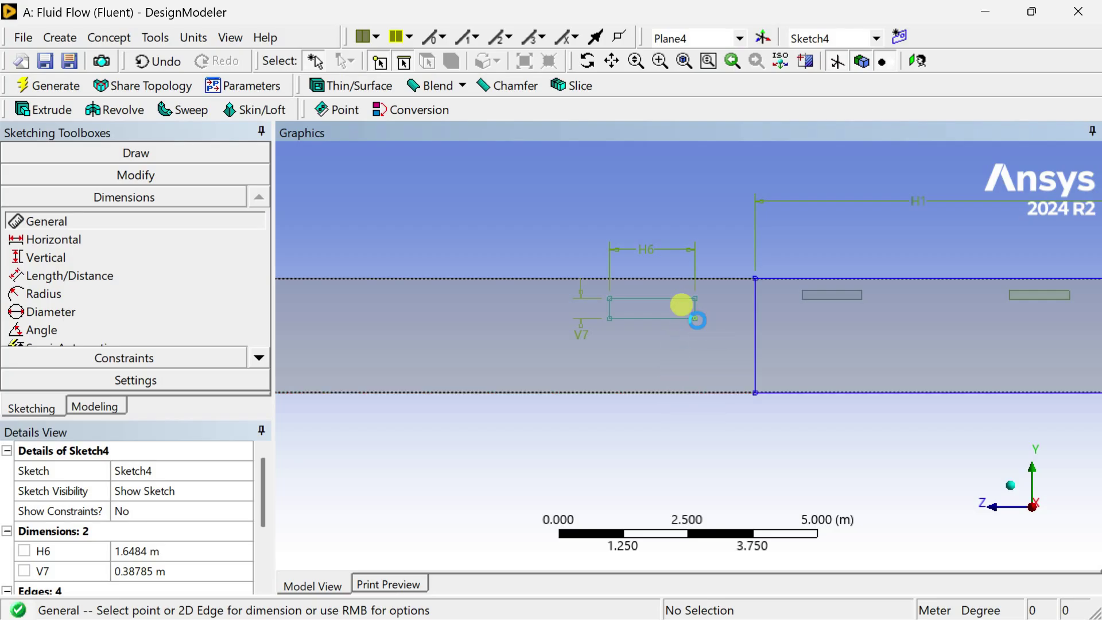
click(696, 318)
click(694, 392)
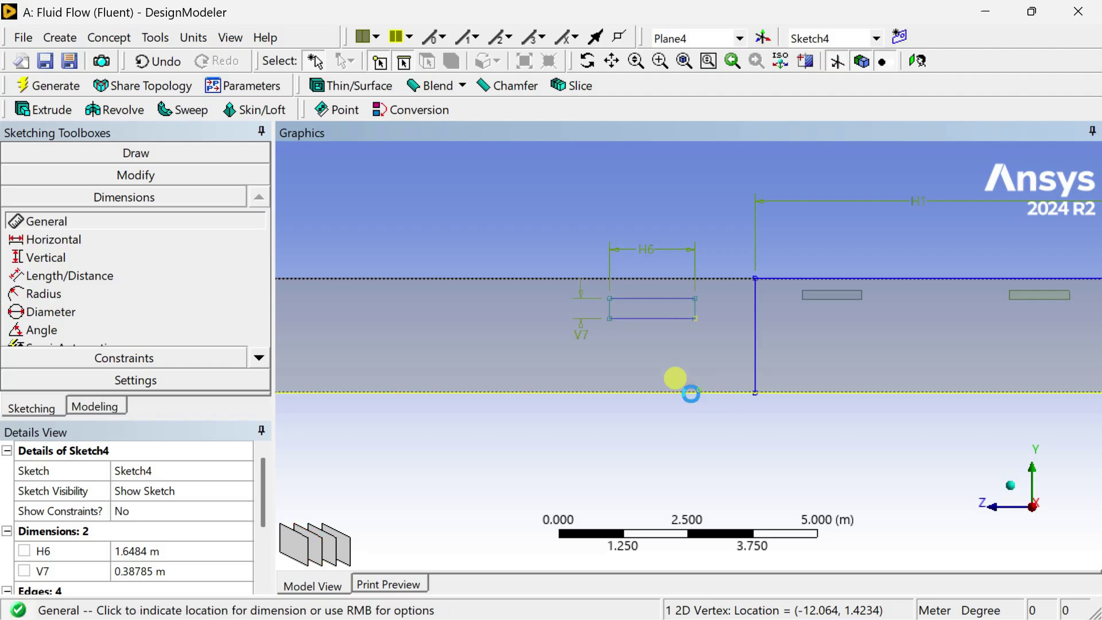
click(535, 376)
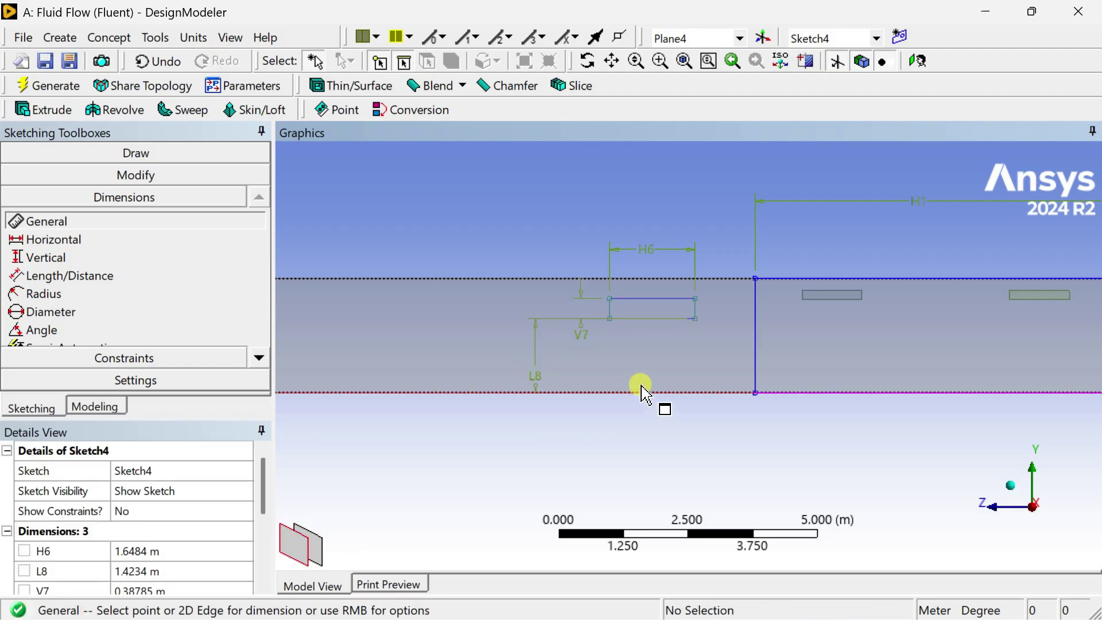
Dimension the distance between the rectangle's lower corner nearest the side block and the block's vertical edge
click(696, 320)
click(755, 328)
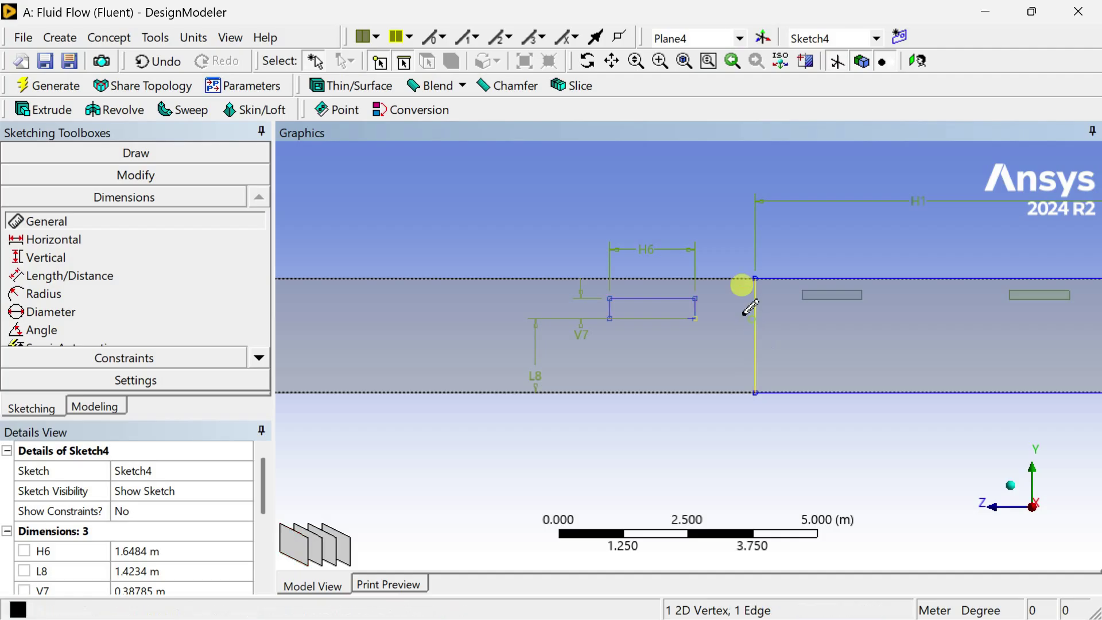
click(730, 253)
Set the rectangle's width to 1.16 m and its distance from the duct's lower edge to 1.5 m
scroll(169, 482, down, 1)
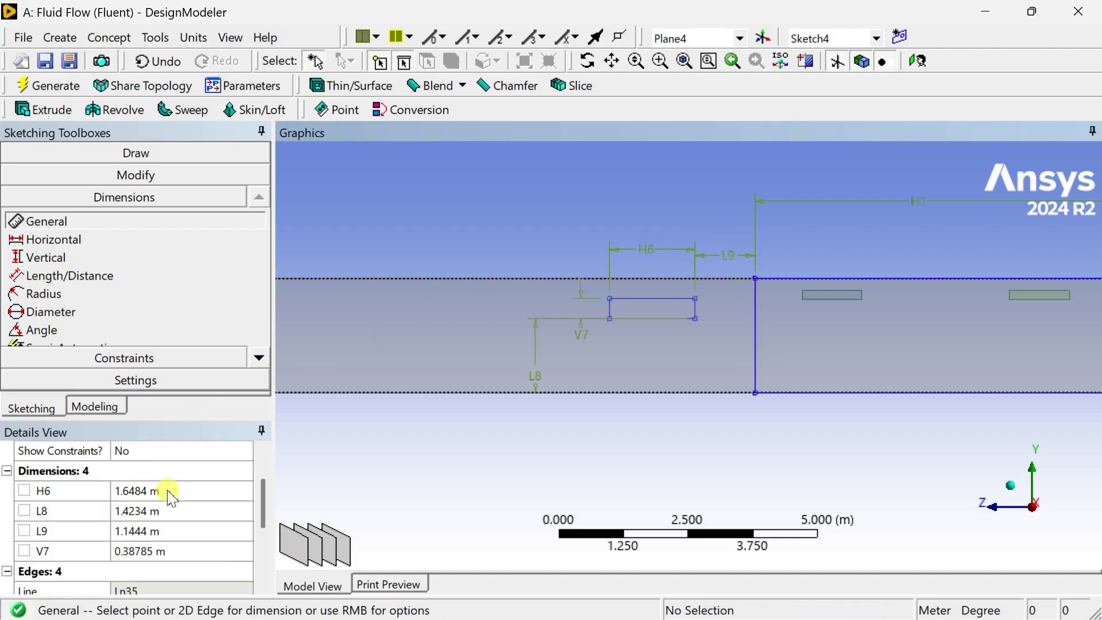
click(166, 491)
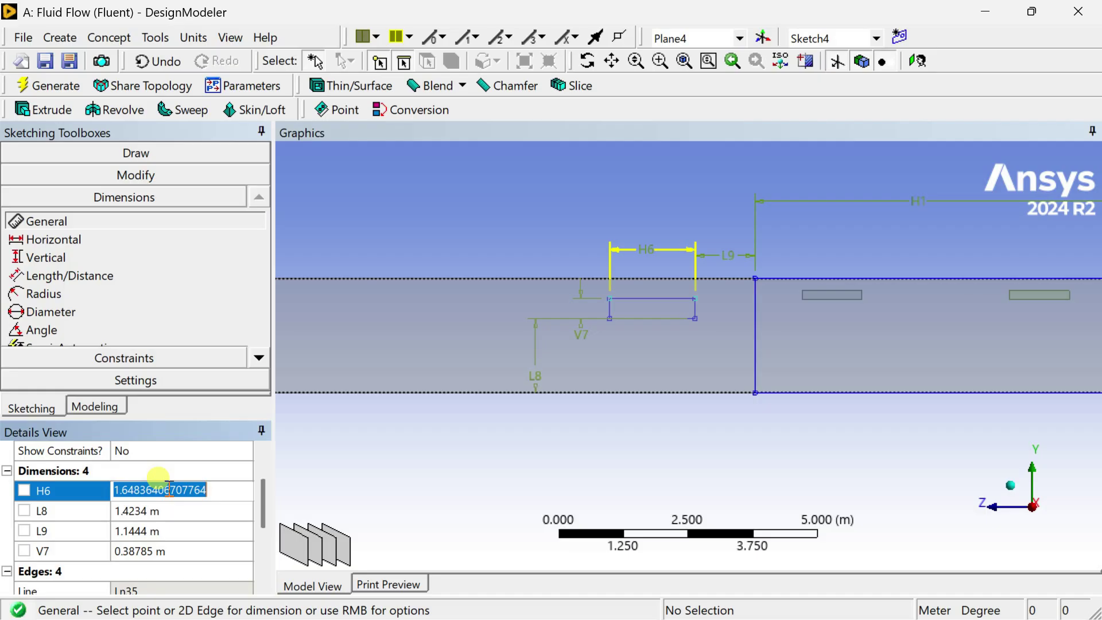
text(1)
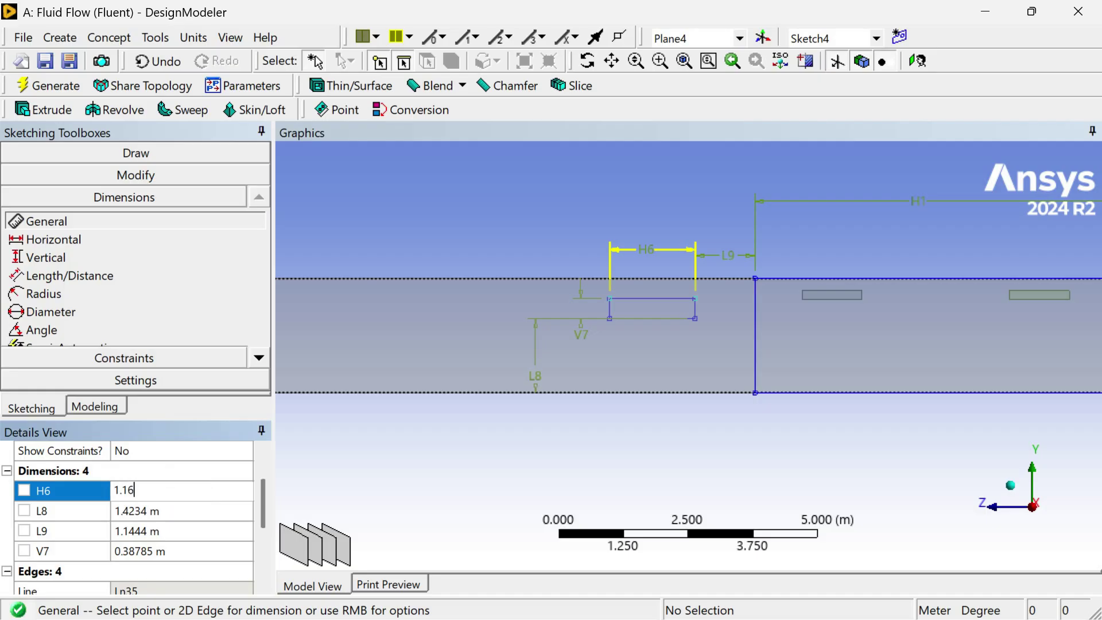
text(.16)
key(Return)
click(169, 511)
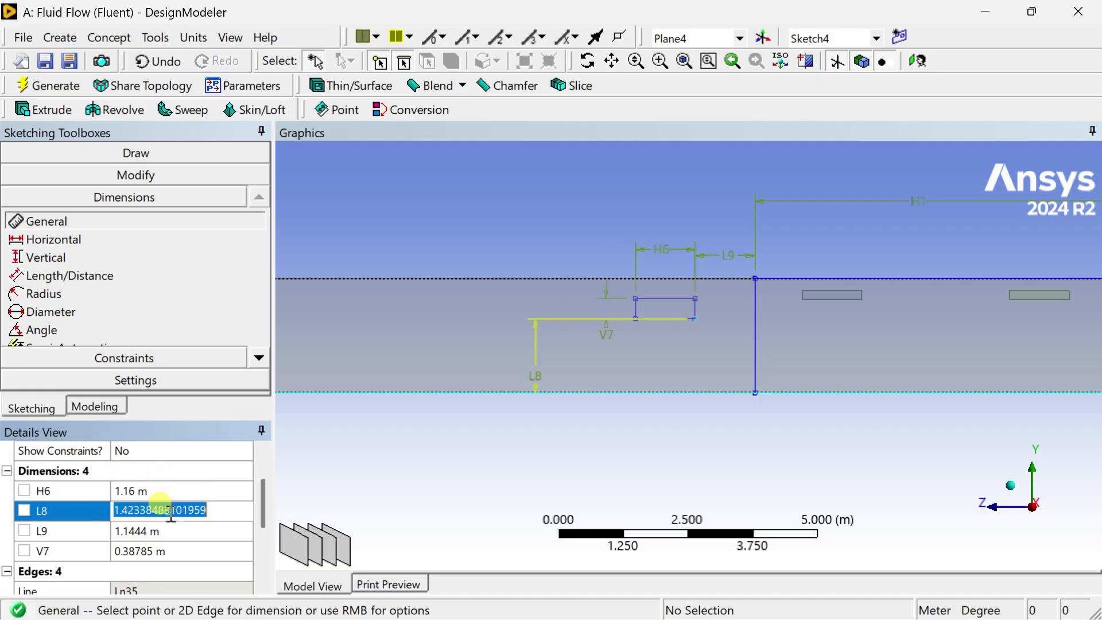
text(1.5)
key(Return)
Set the rectangle's distance from the side block to 1 m and its height to 0.17 m, and regenerate the model
click(187, 531)
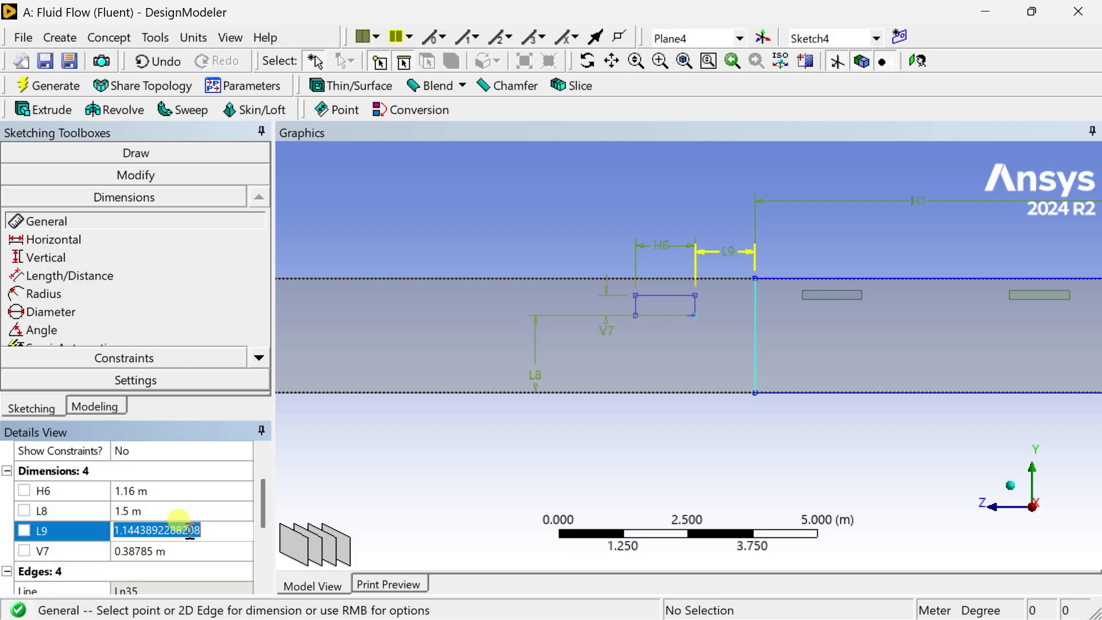
text(1)
key(Return)
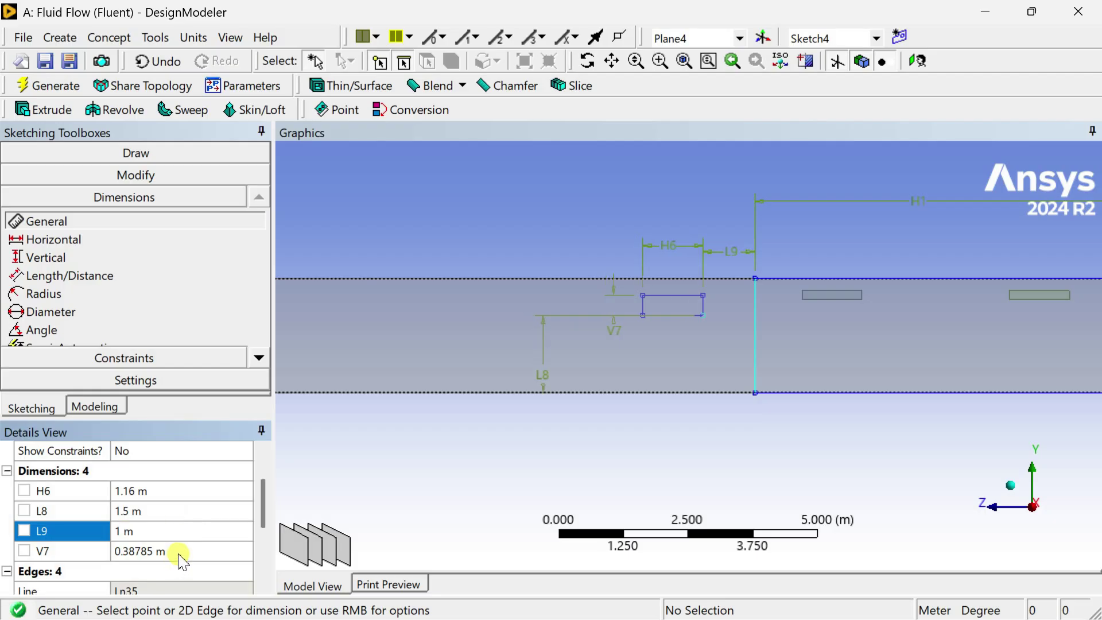
click(181, 552)
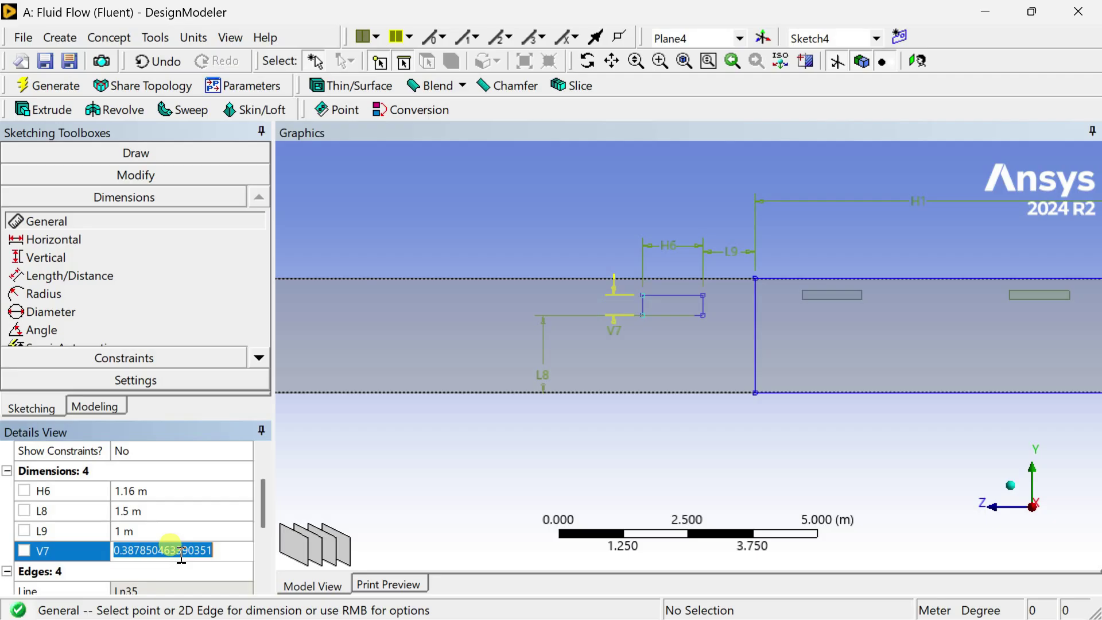
text(0.17)
key(Return)
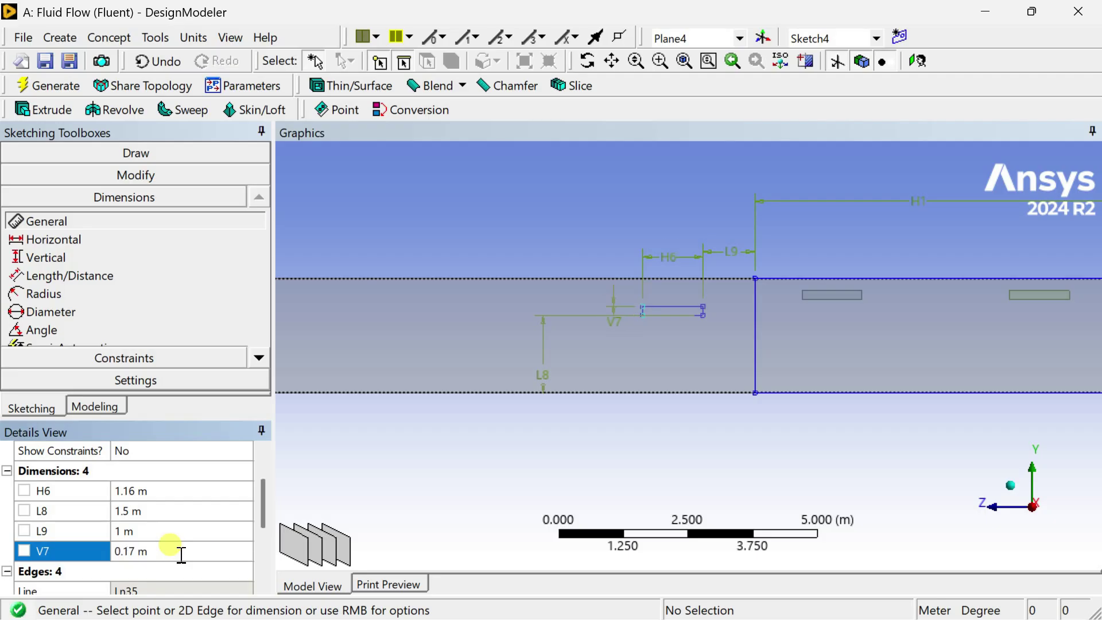
click(57, 86)
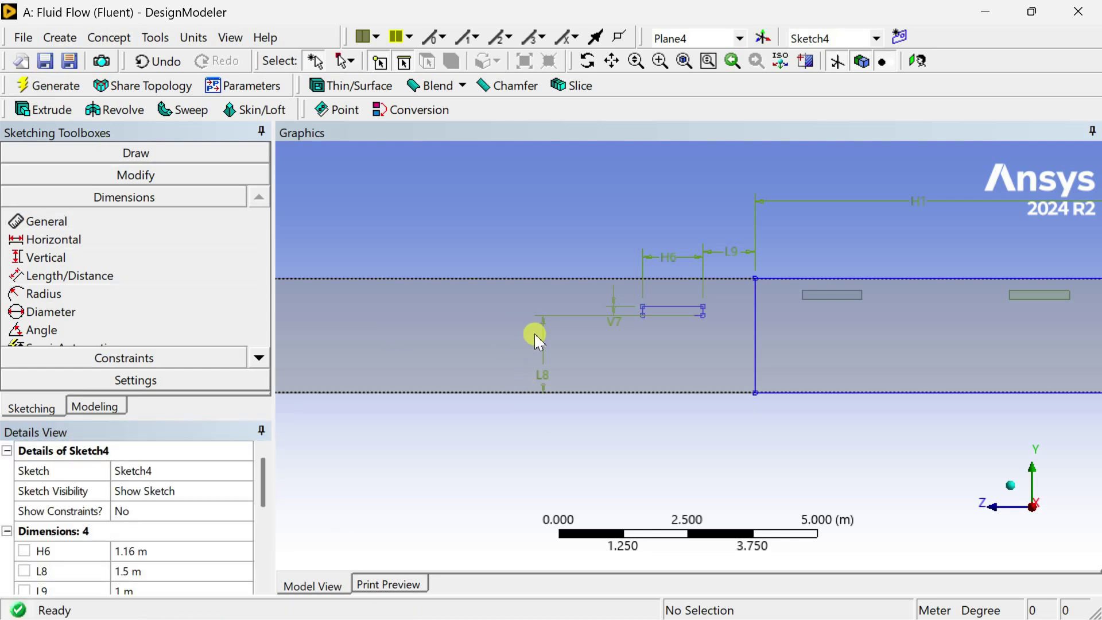
Generate a surface from the new rectangle sketch on the duct's side face, using the Add Frozen operation
mouse_move(556, 362)
middle_down()
mouse_move(555, 404)
mouse_move(570, 427)
middle_up()
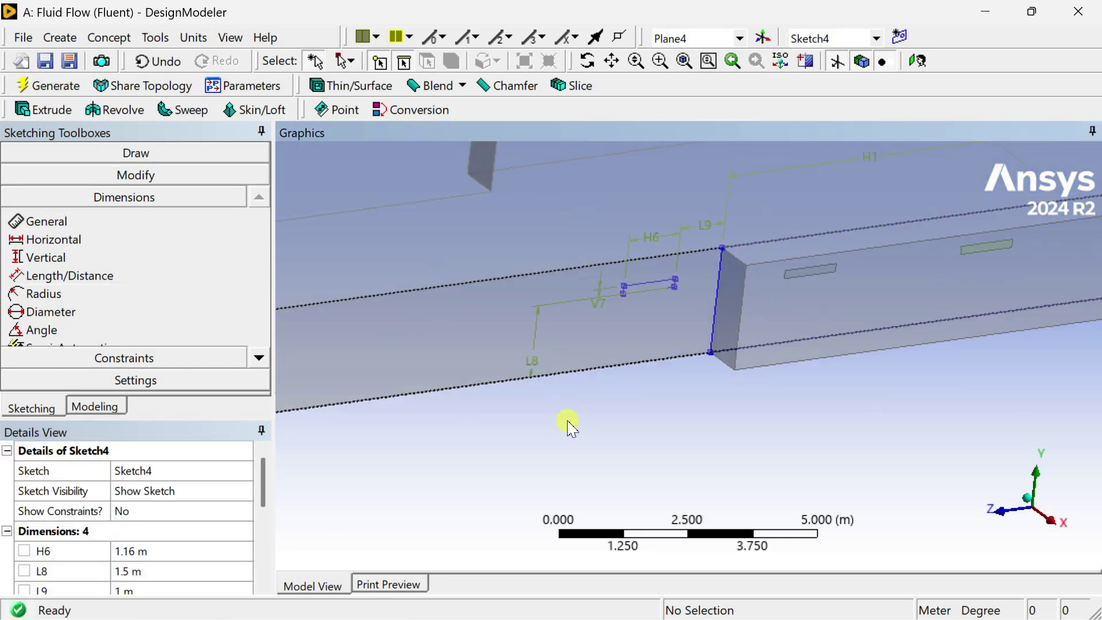
click(104, 46)
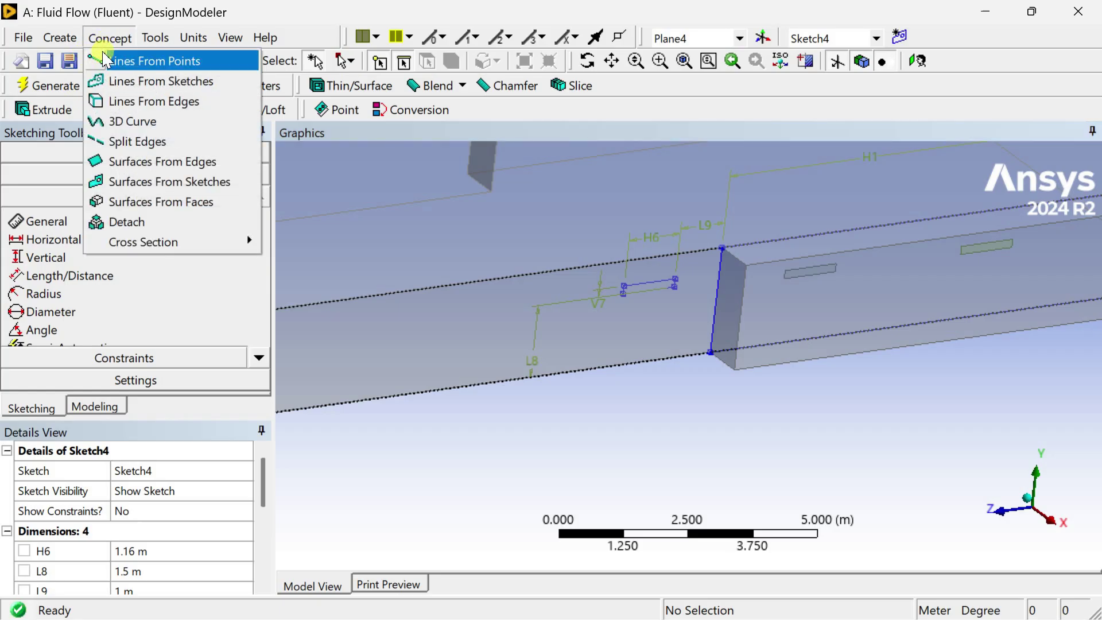
click(134, 180)
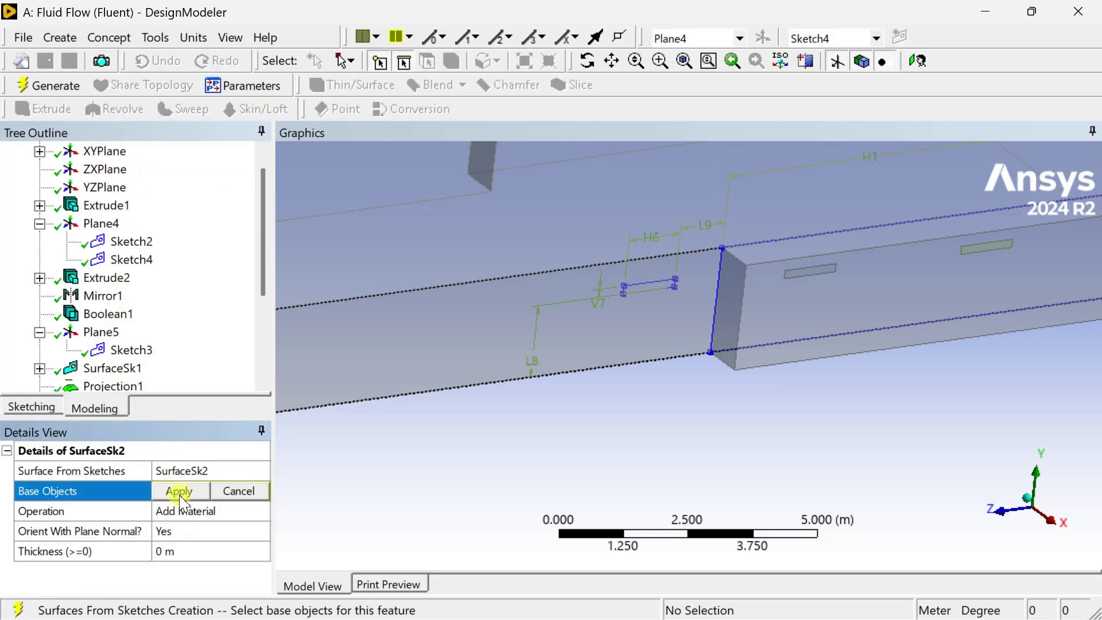
click(659, 282)
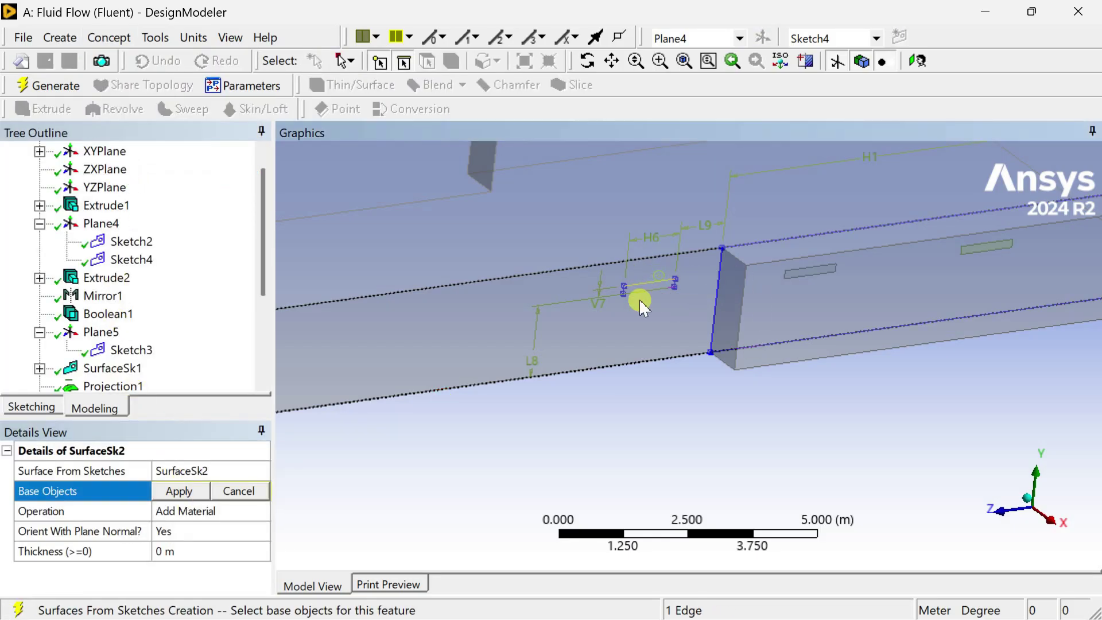
click(182, 491)
click(236, 511)
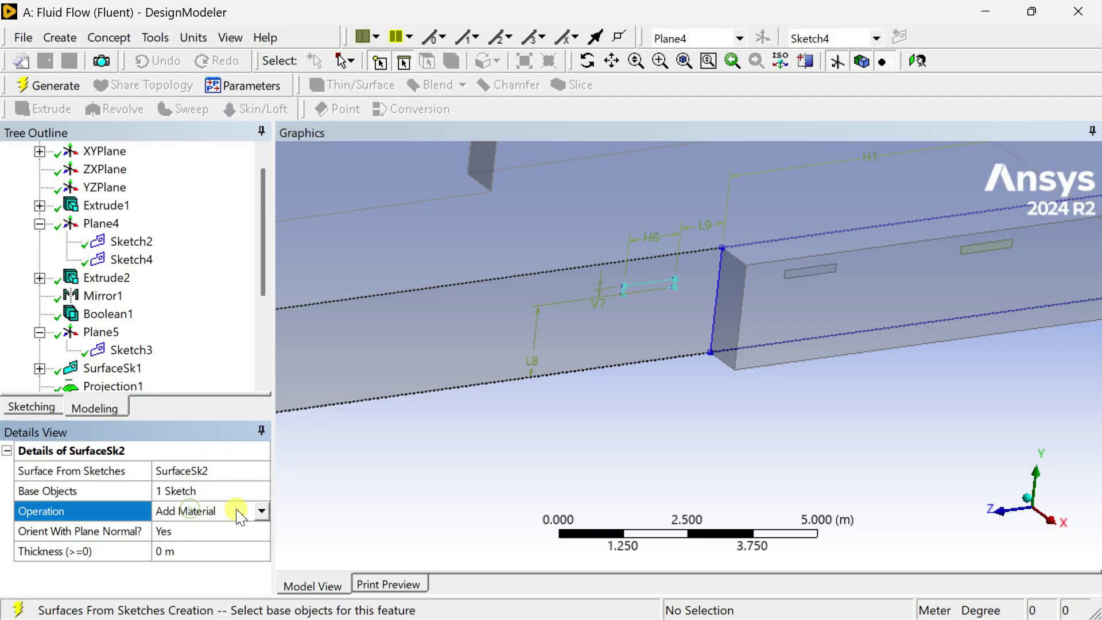
click(262, 511)
click(234, 524)
click(58, 87)
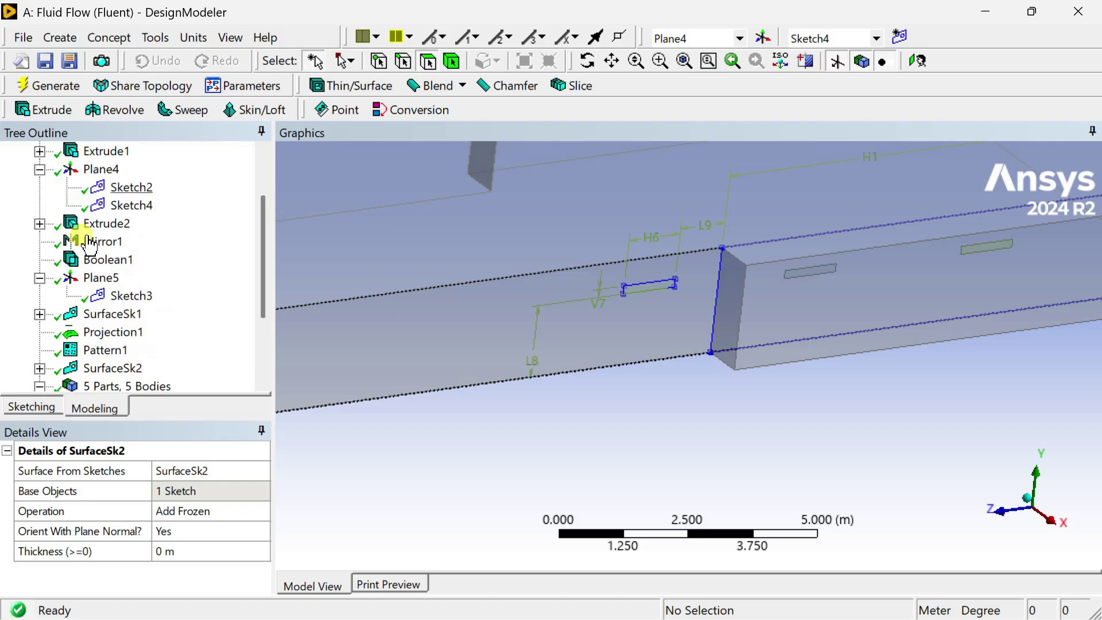
Select the new surface body and examine its placement on the duct's side face beside the side block
click(138, 368)
middle_drag(665, 370, 583, 312)
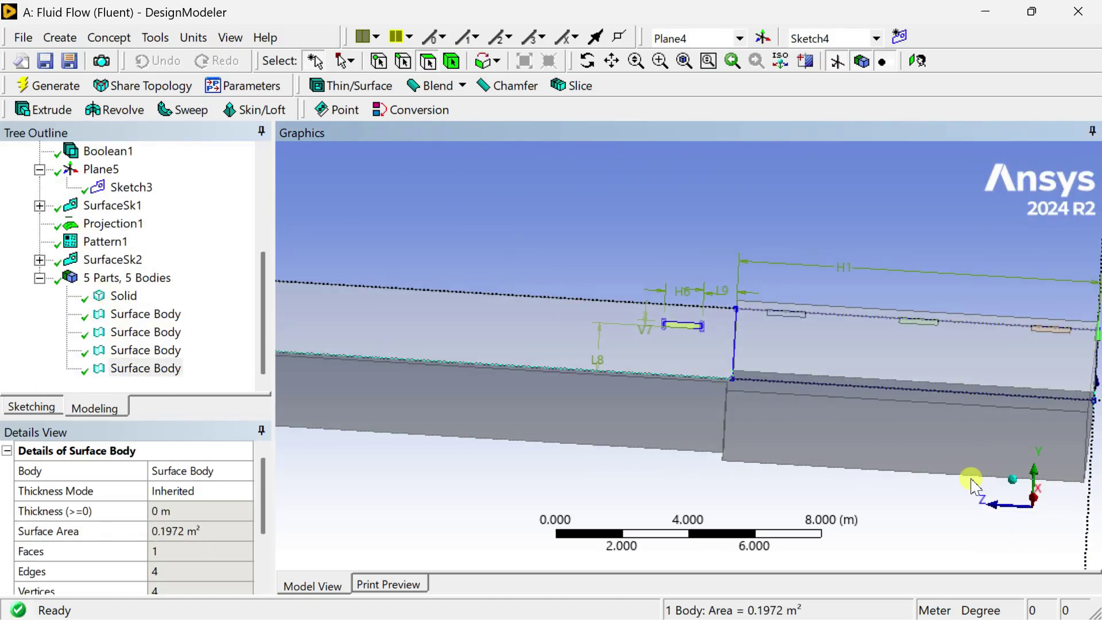
click(1033, 498)
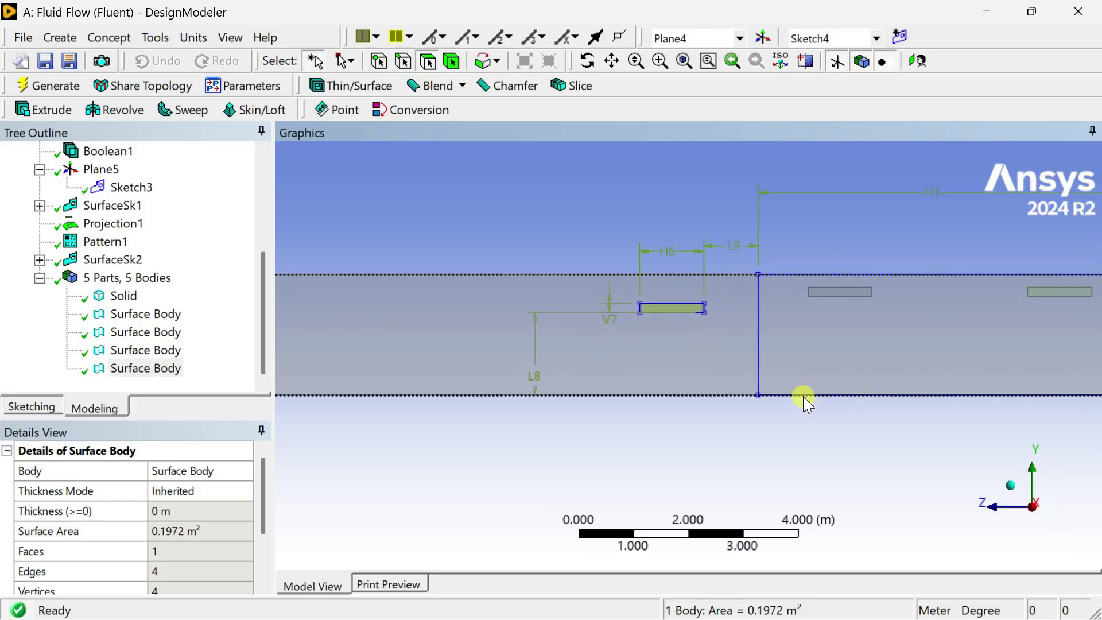
scroll(805, 404, down, 2)
mouse_move(604, 426)
middle_down()
mouse_move(709, 394)
mouse_move(839, 402)
mouse_move(872, 425)
middle_up()
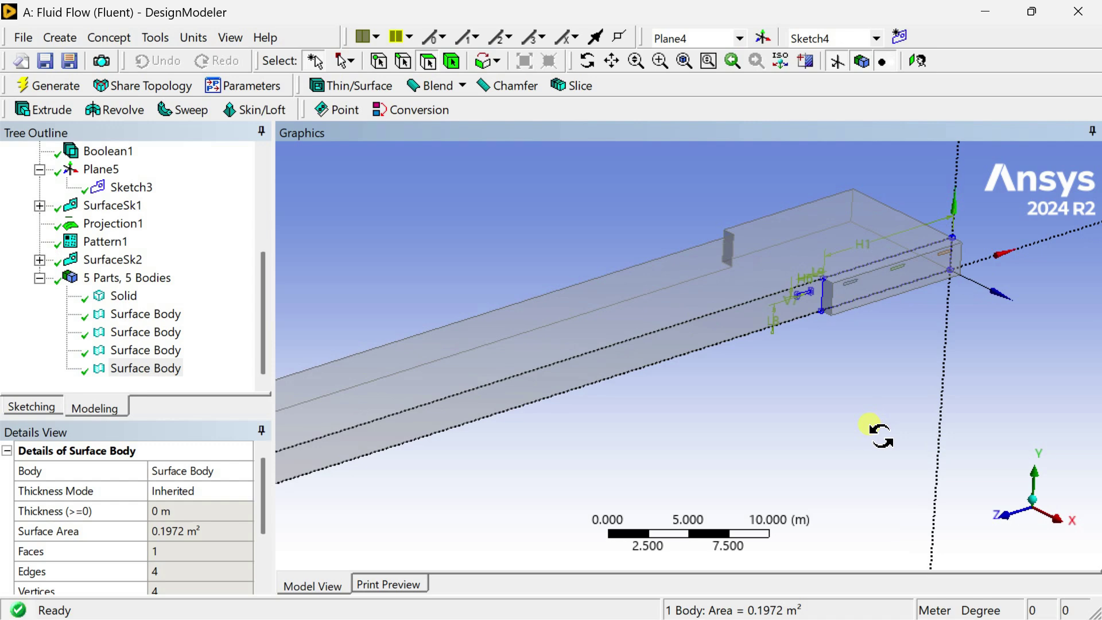
scroll(851, 416, down, 3)
scroll(809, 381, up, 3)
ctrl+middle_drag(809, 381, 717, 453)
scroll(551, 456, up, 3)
Start a linear pattern with the new surface body on the duct's side face as its geometry
click(60, 37)
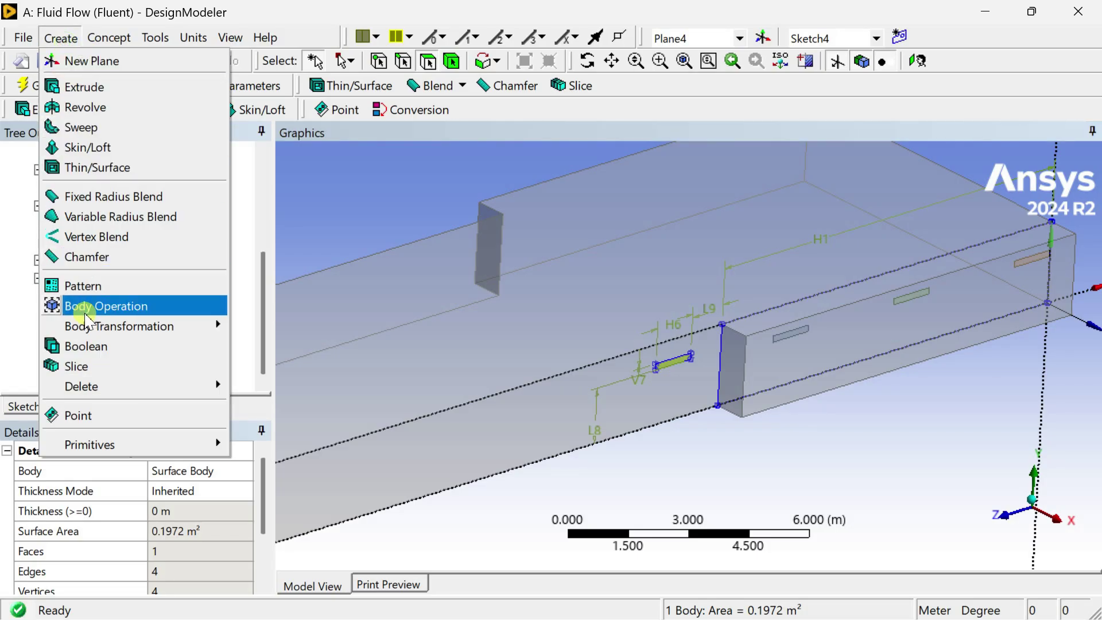
click(105, 290)
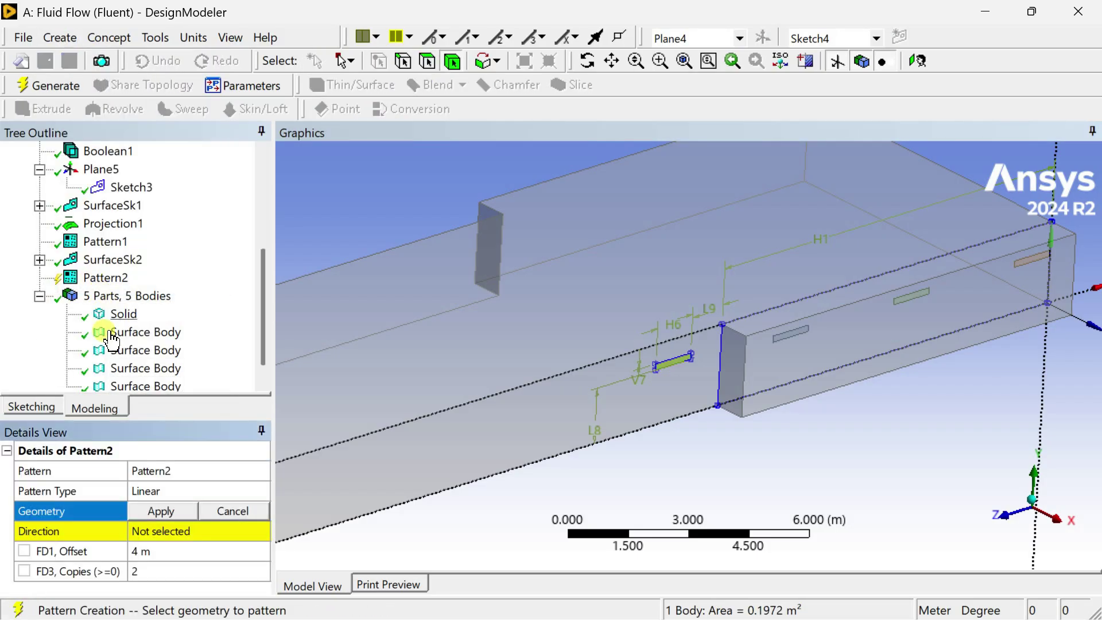
click(159, 511)
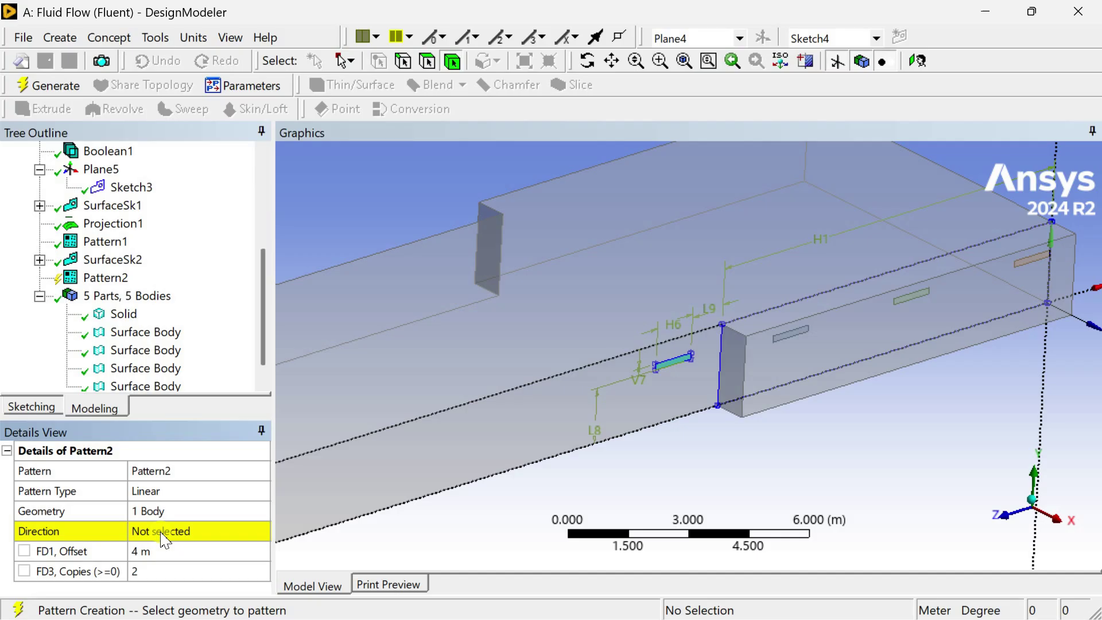
click(161, 533)
scroll(123, 369, down, 1)
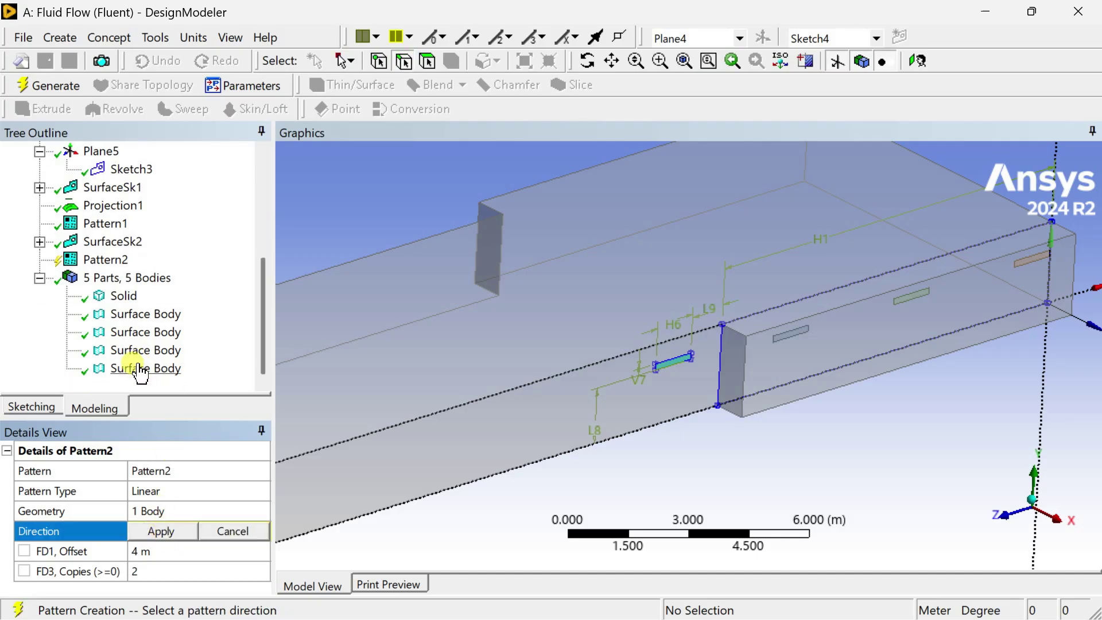
click(140, 369)
click(166, 511)
click(161, 510)
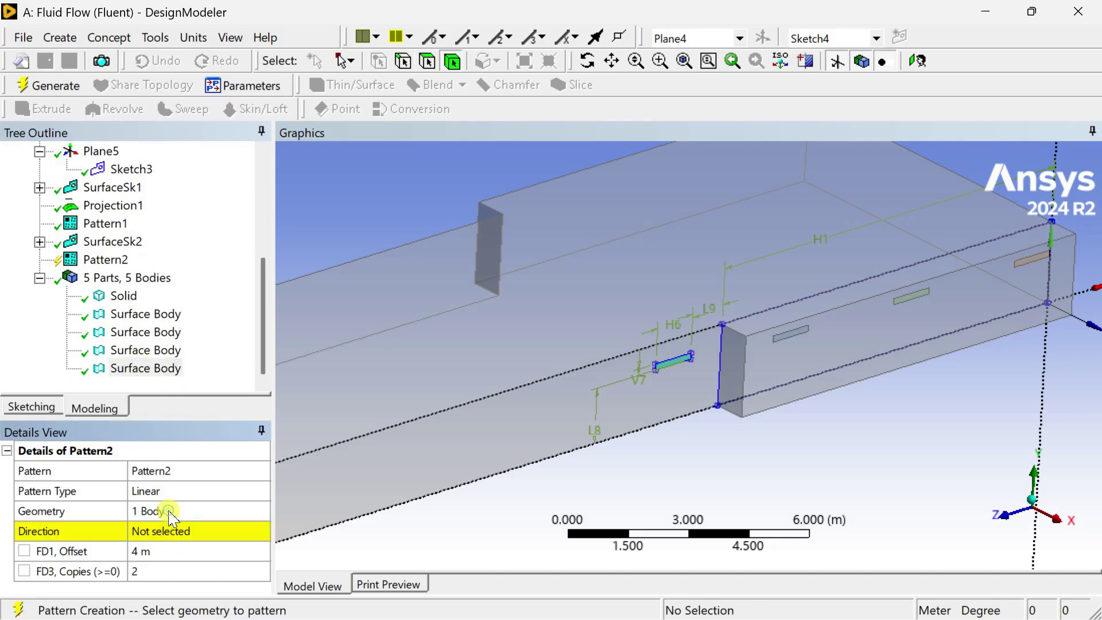
Set the pattern direction along the duct's long upper side edge, reversed to point away from the side block
click(170, 538)
click(565, 371)
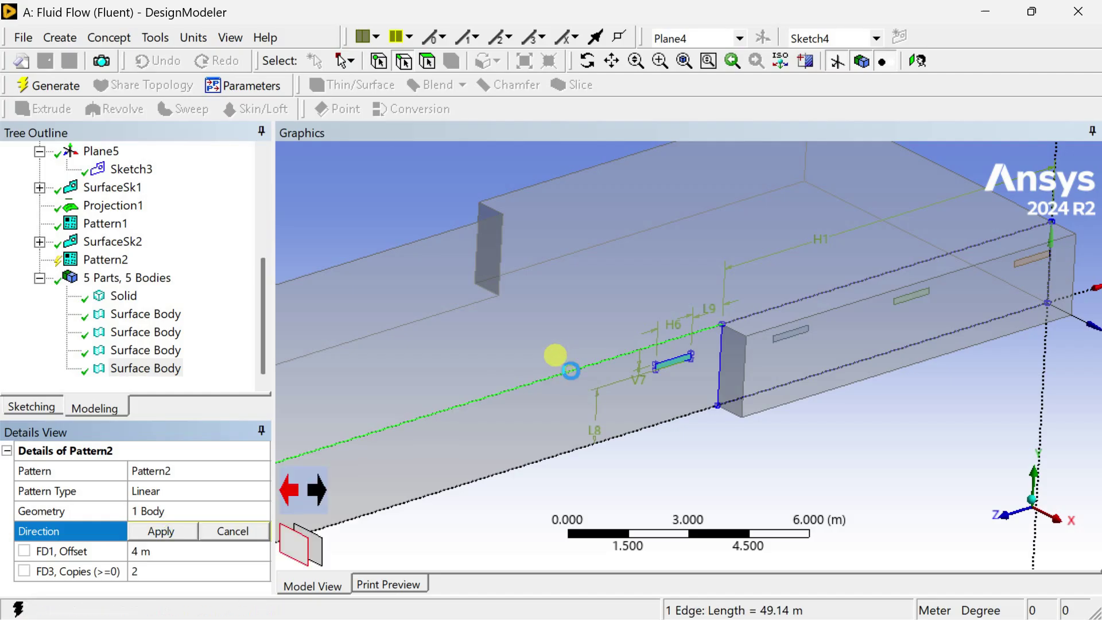
scroll(683, 345, down, 5)
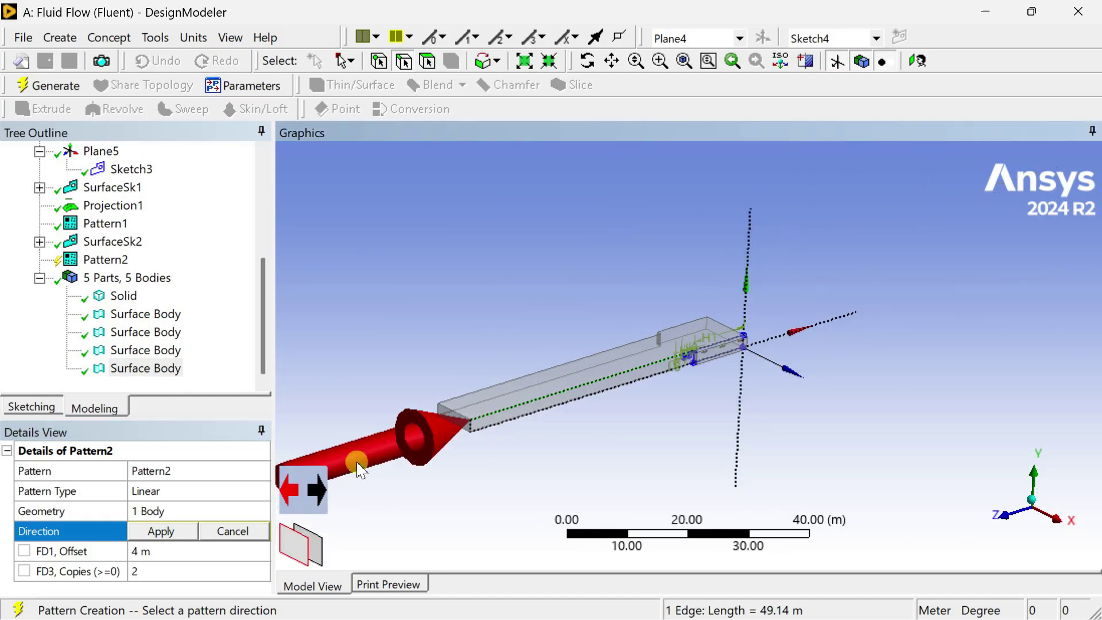
click(319, 492)
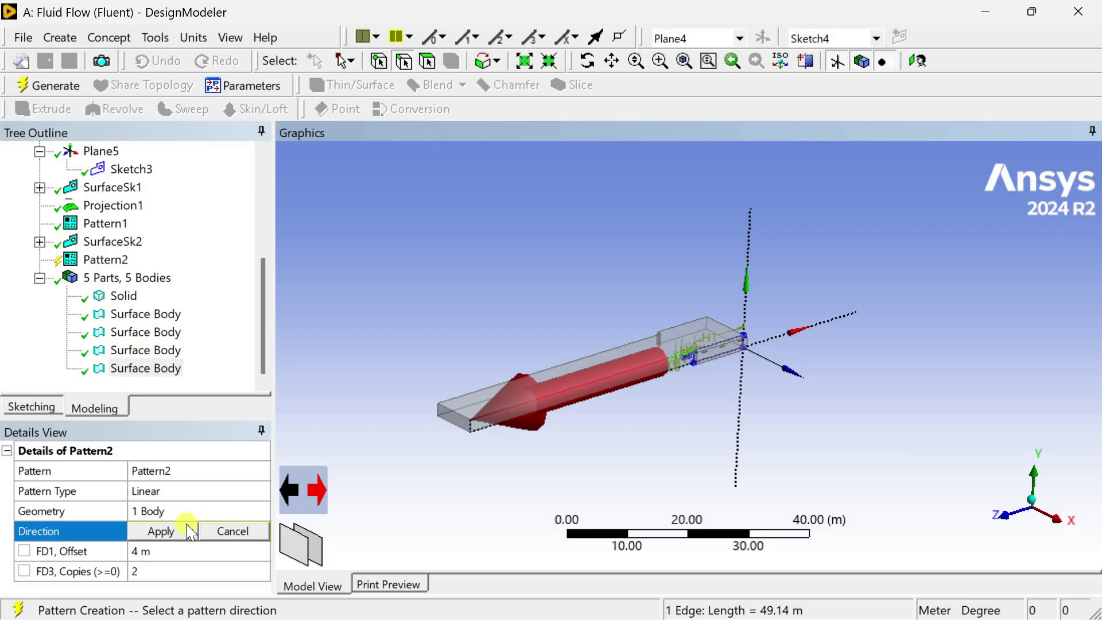
click(183, 531)
Generate the surface pattern along the duct's side face with a 4 m offset and 12 copies
click(181, 551)
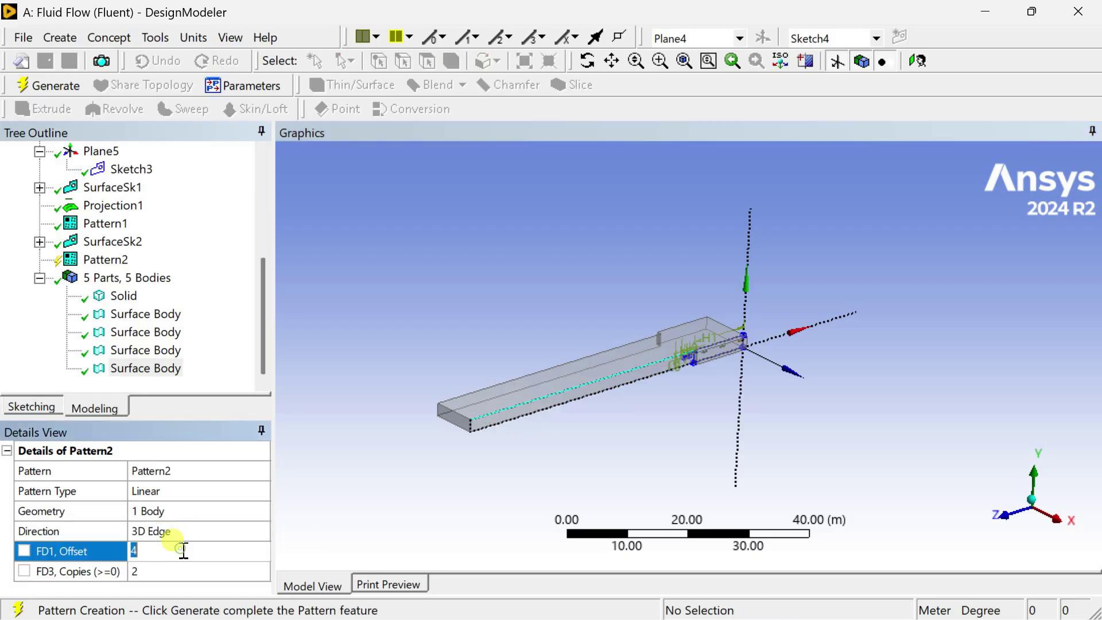
click(190, 572)
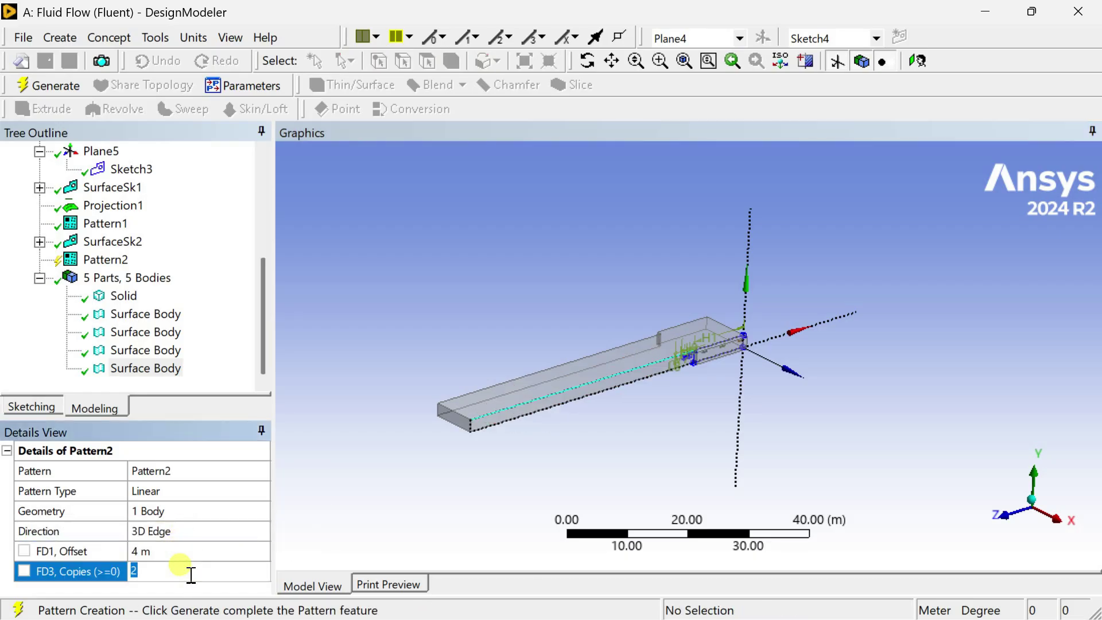
text(12)
click(181, 560)
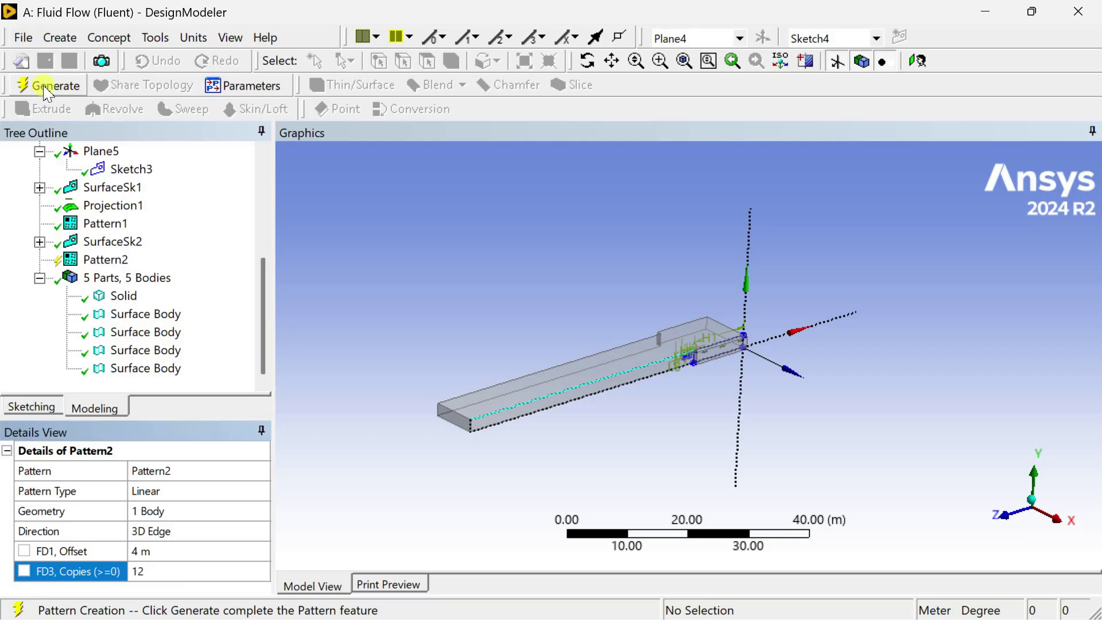
click(48, 92)
mouse_move(307, 303)
middle_down()
mouse_move(285, 332)
mouse_move(360, 342)
mouse_move(394, 325)
mouse_move(893, 229)
mouse_move(655, 267)
mouse_move(610, 219)
mouse_move(691, 226)
mouse_move(740, 265)
mouse_move(421, 337)
mouse_move(635, 336)
middle_up()
scroll(360, 339, up, 5)
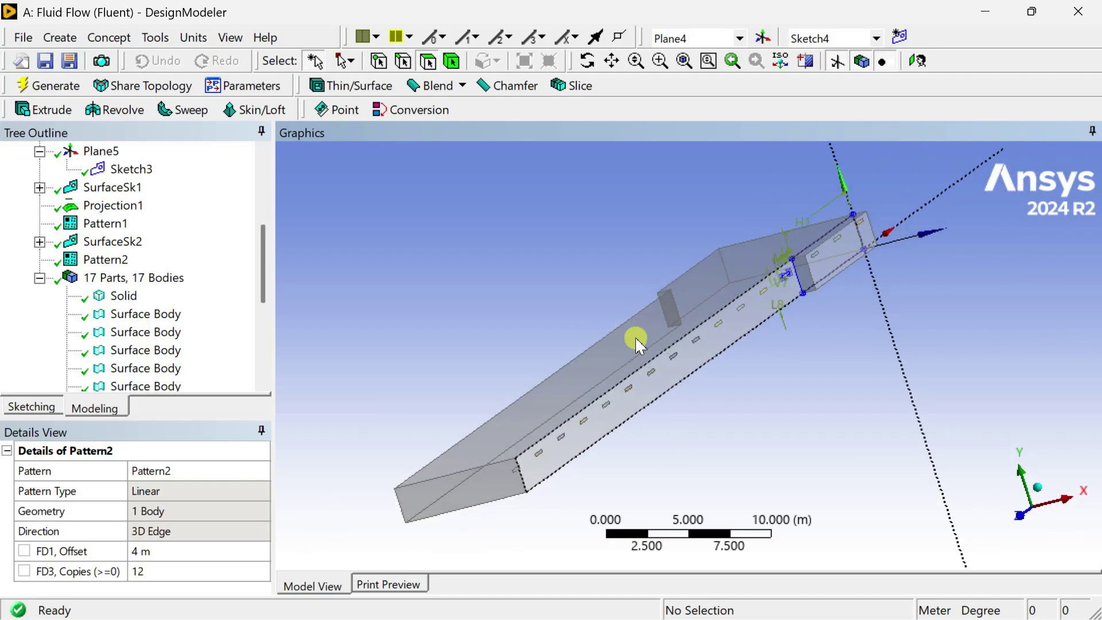
scroll(634, 336, up, 2)
scroll(691, 323, up, 2)
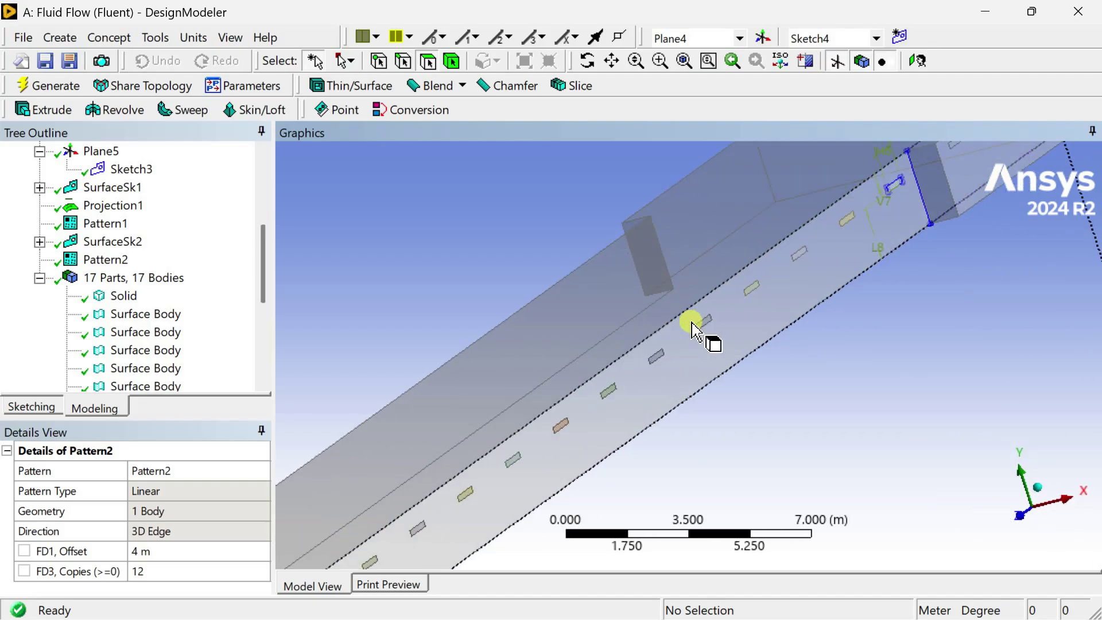
Select all 16 opening surface bodies listed in the model tree, leaving out the solid
scroll(692, 325, down, 3)
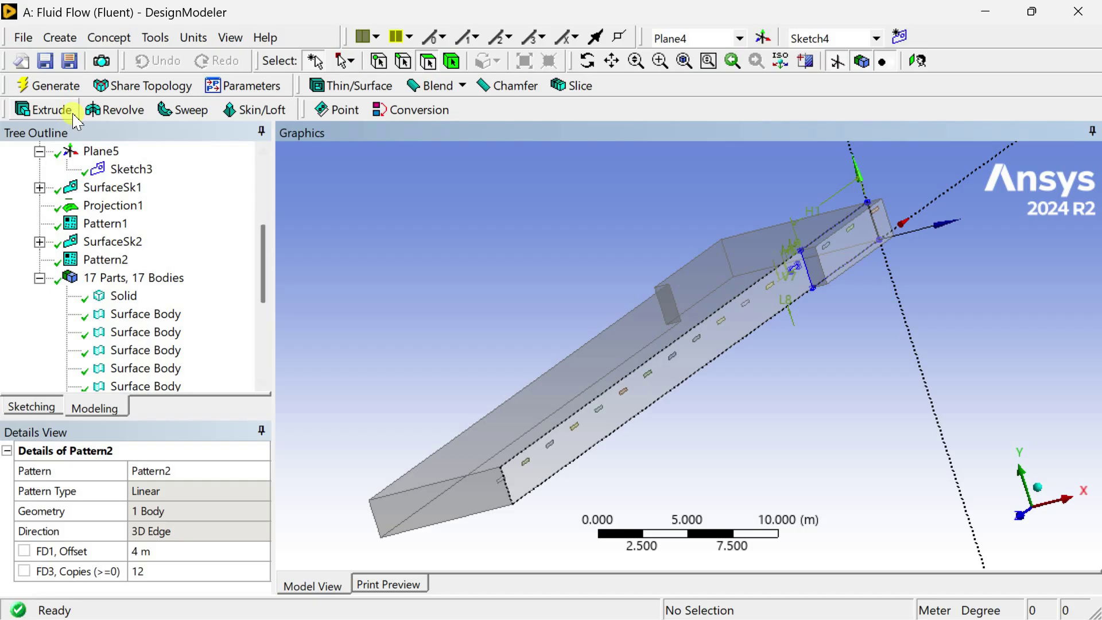
click(74, 90)
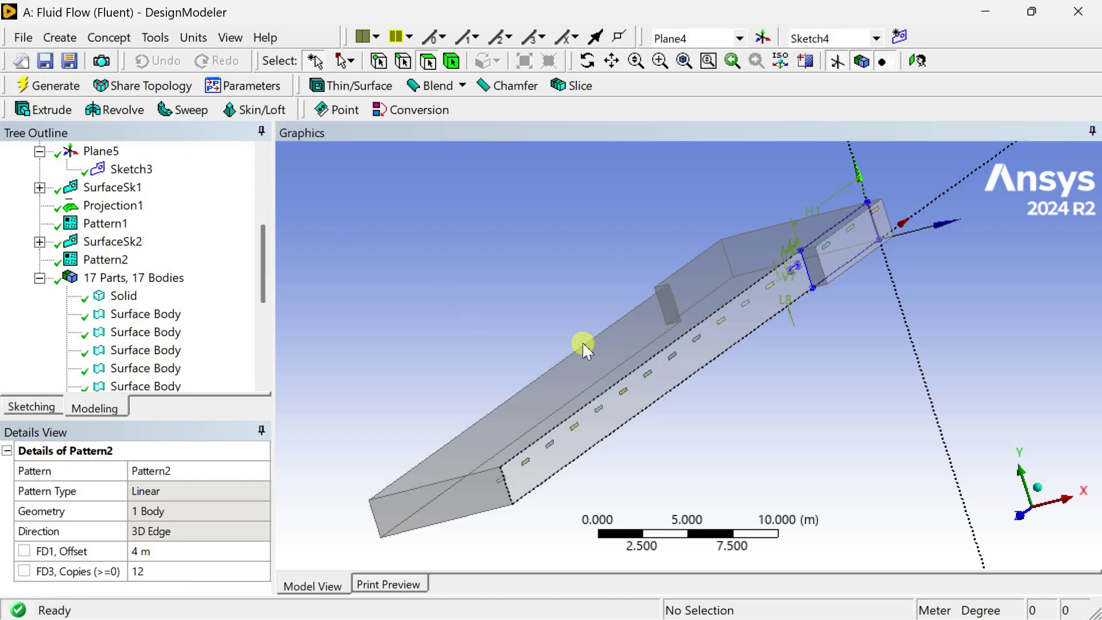
scroll(584, 347, up, 2)
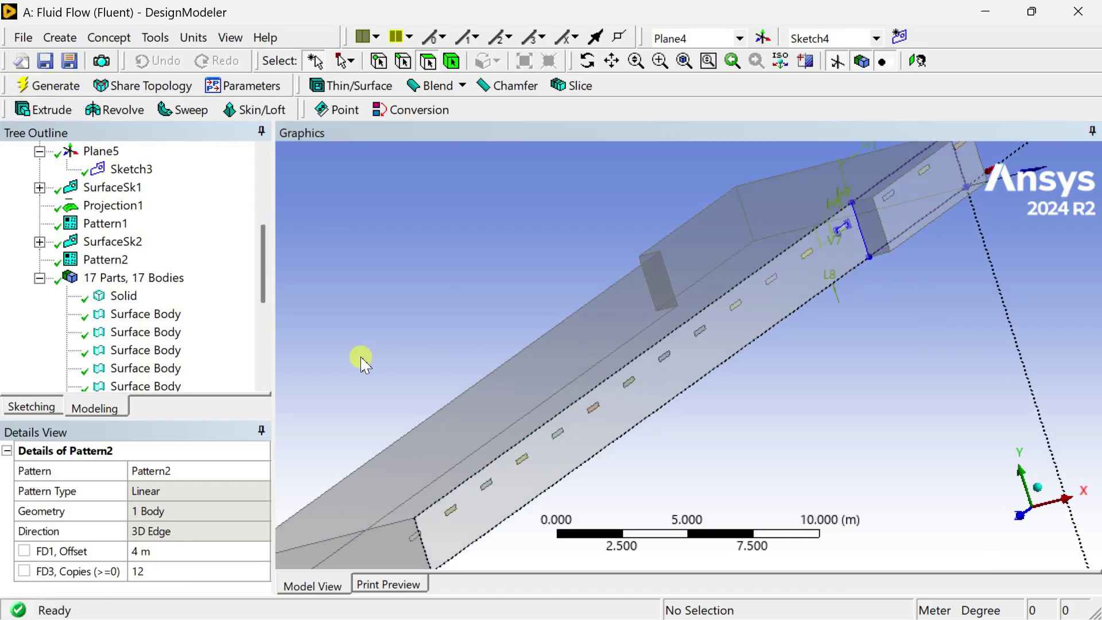
scroll(206, 345, down, 3)
scroll(205, 344, up, 3)
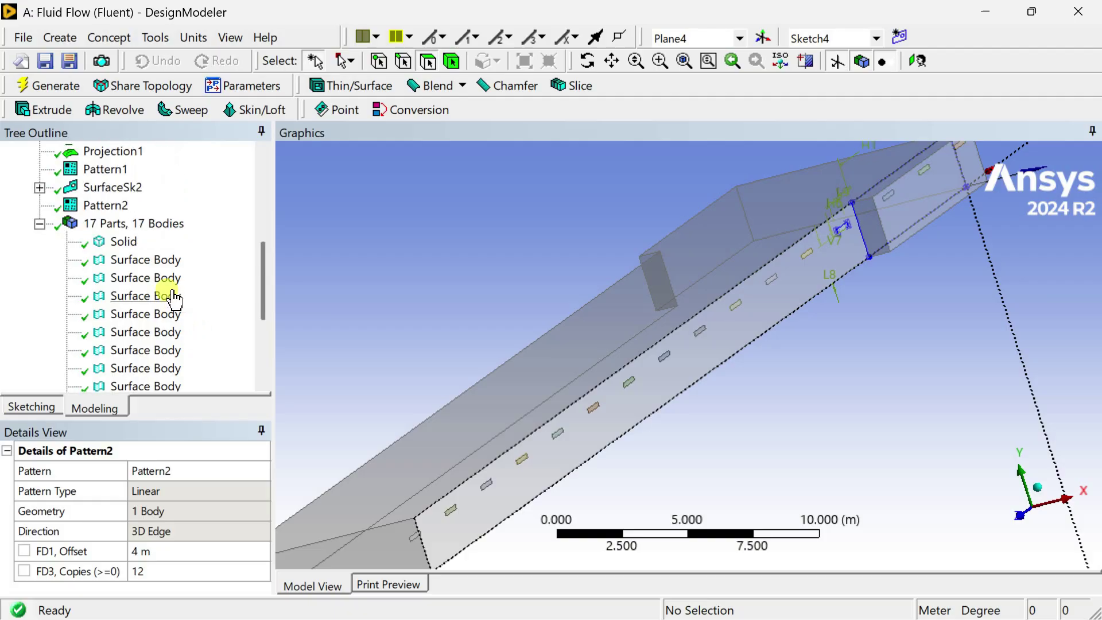
click(163, 262)
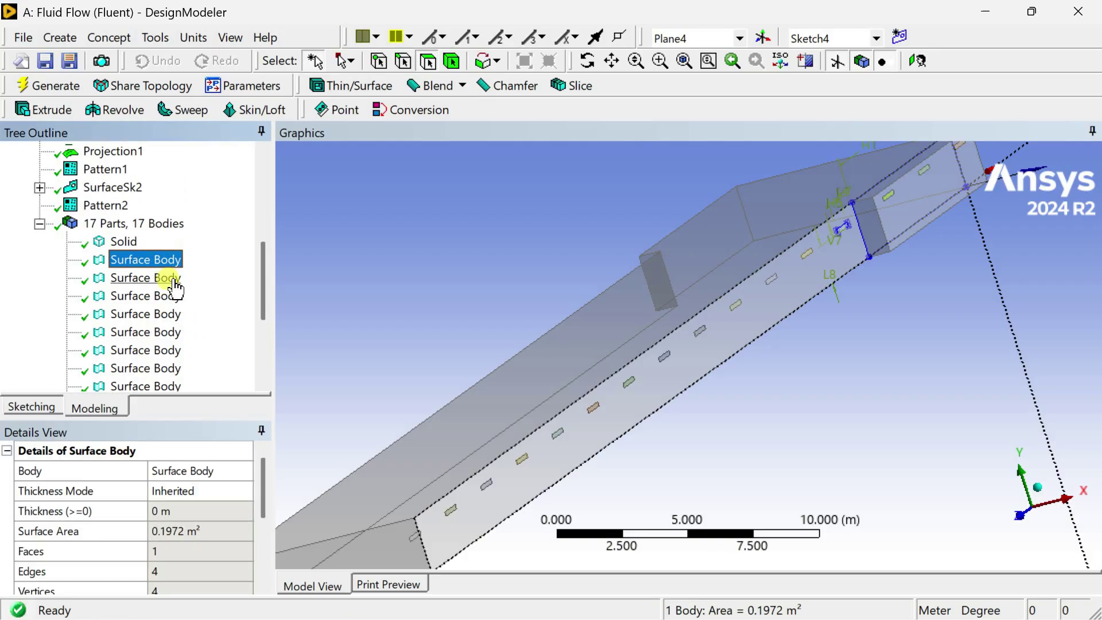
scroll(175, 287, down, 3)
shift+click(173, 380)
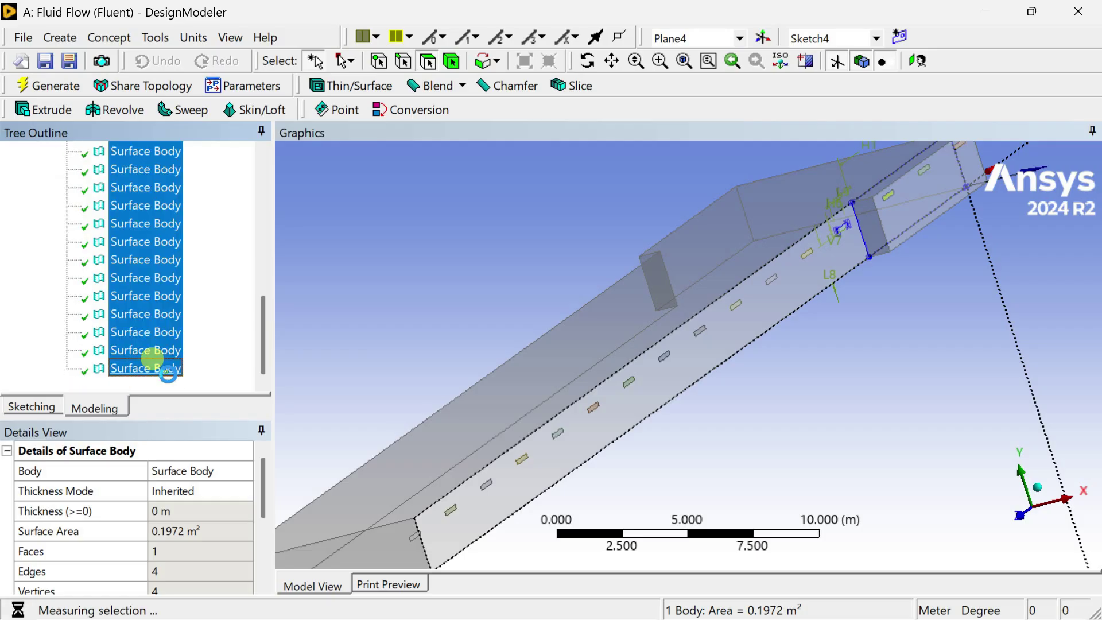
scroll(247, 350, up, 4)
Start a Mirror body transformation with the 16 selected surface bodies as its bodies
middle_drag(473, 334, 535, 321)
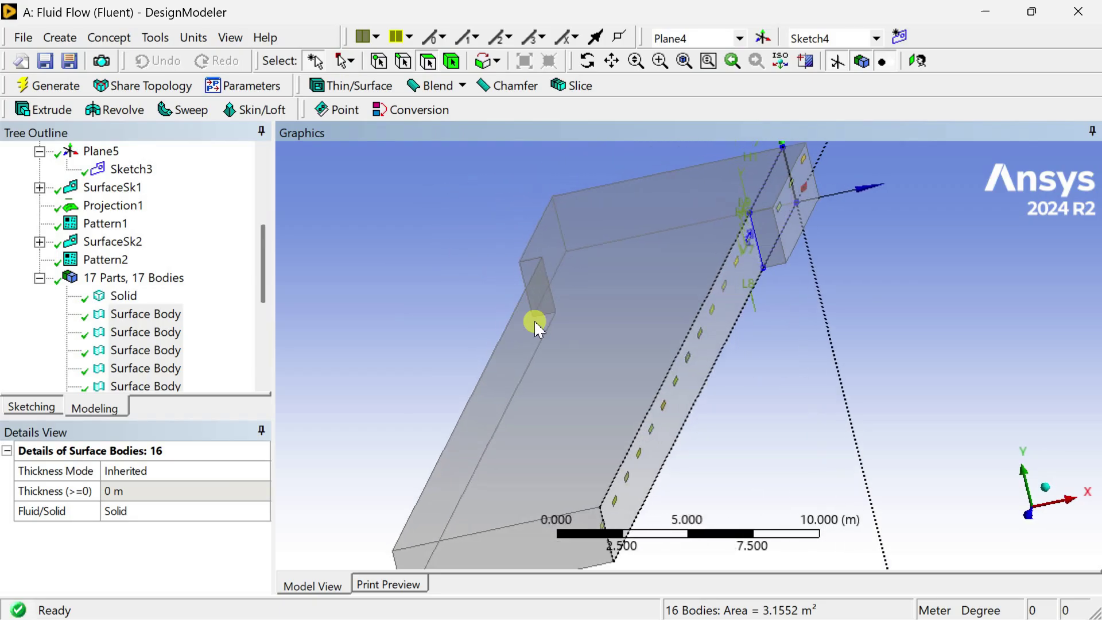
scroll(534, 319, down, 3)
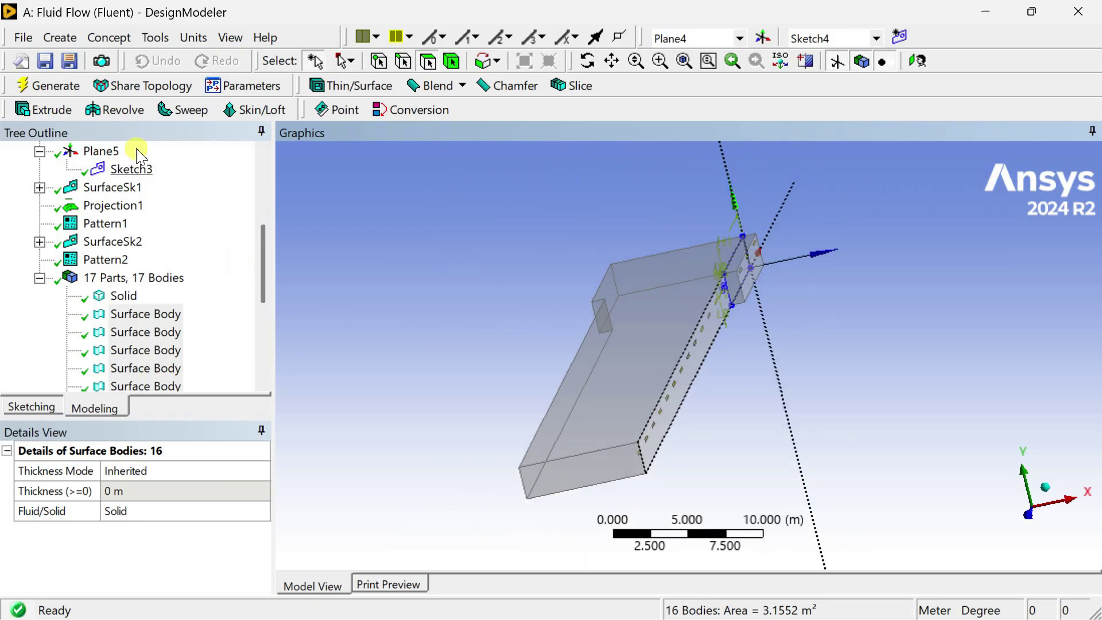
click(115, 42)
mouse_move(62, 46)
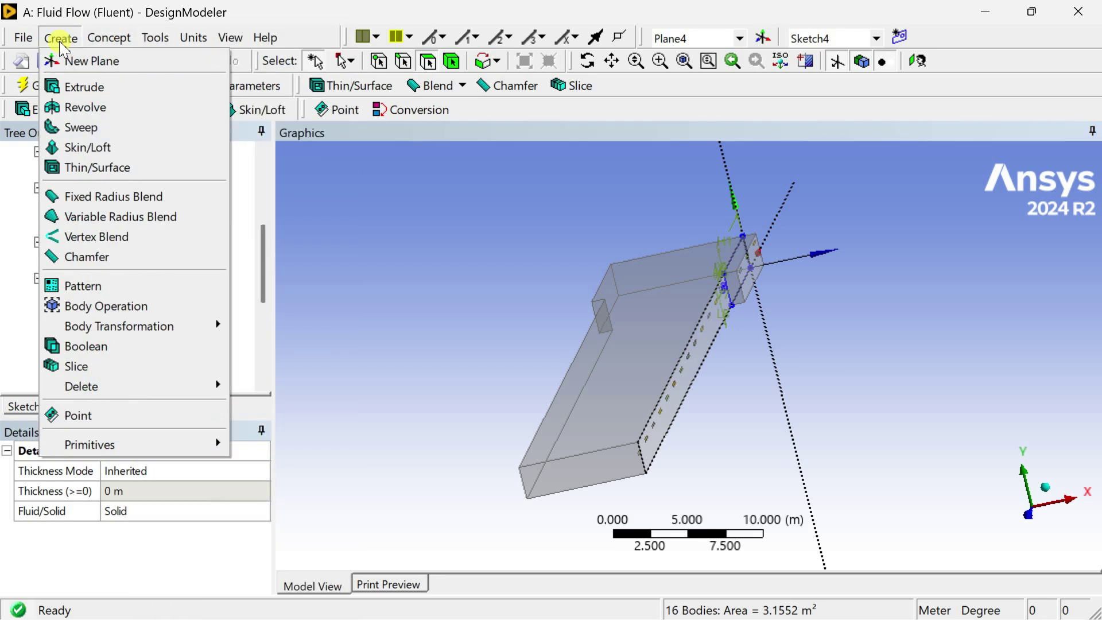
mouse_move(170, 327)
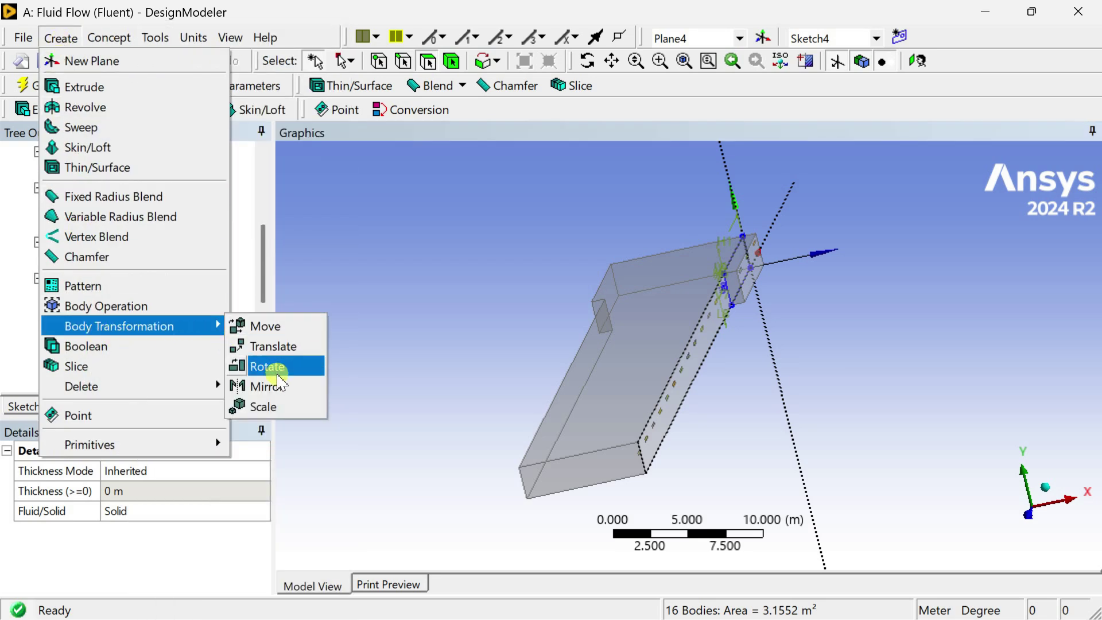
click(281, 391)
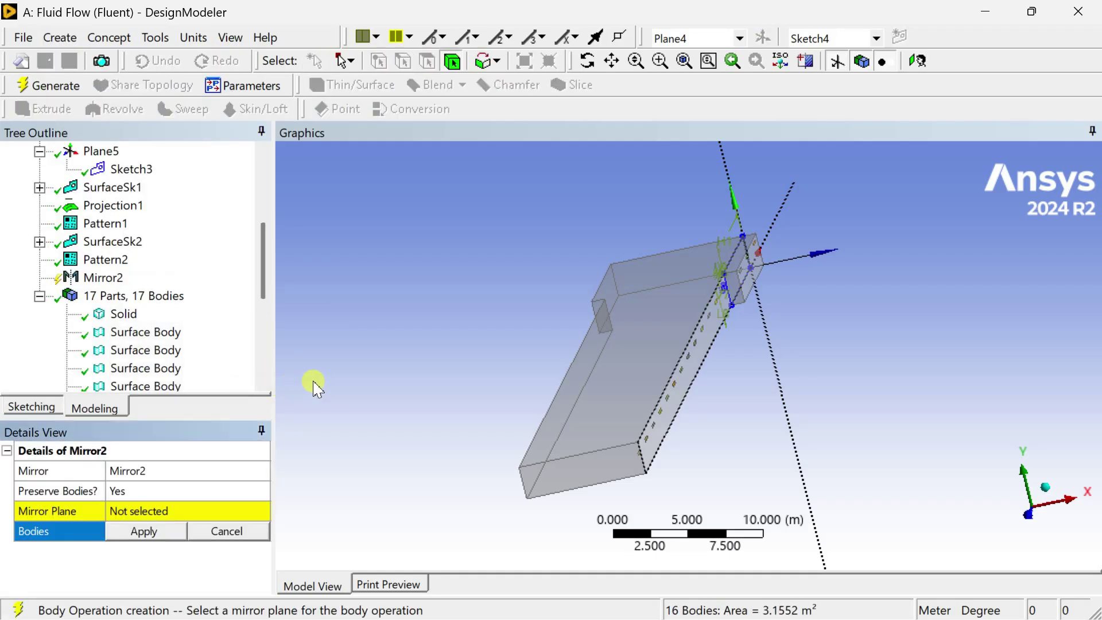
click(170, 531)
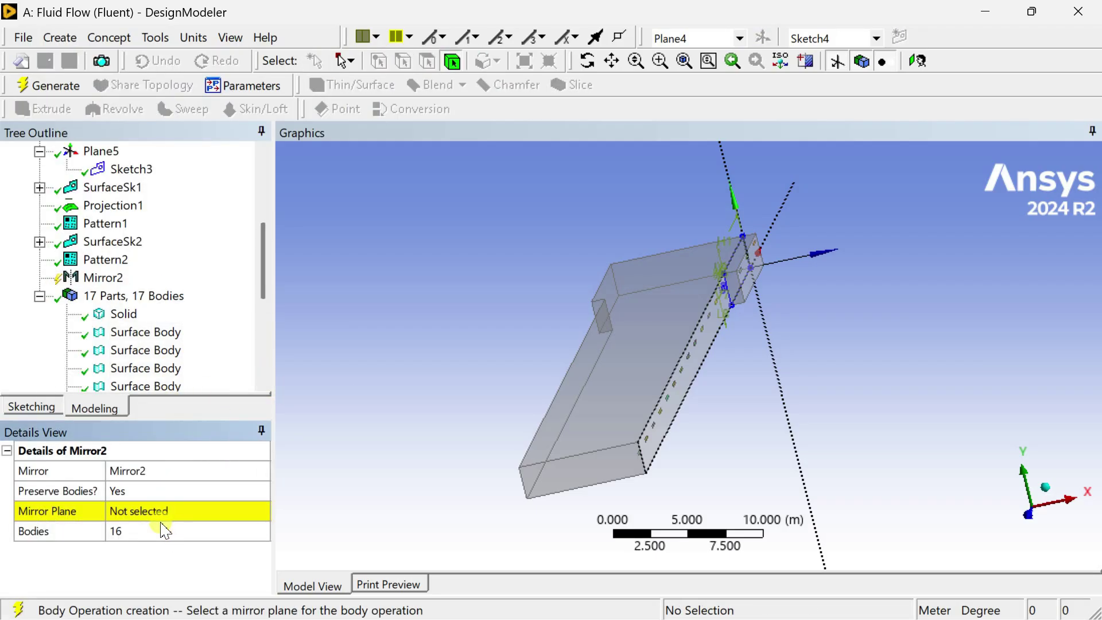
Set YZPlane as the mirror plane and generate the mirrored openings on the duct's opposite side, preserving the original bodies
click(163, 512)
middle_drag(1004, 418, 986, 493)
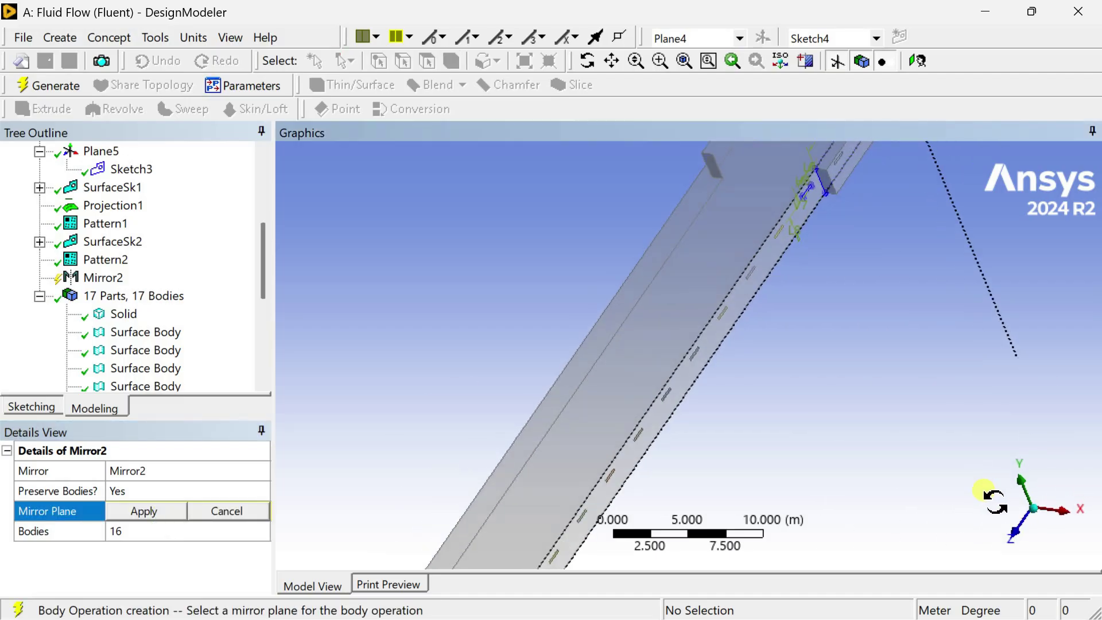
scroll(132, 224, up, 4)
click(116, 205)
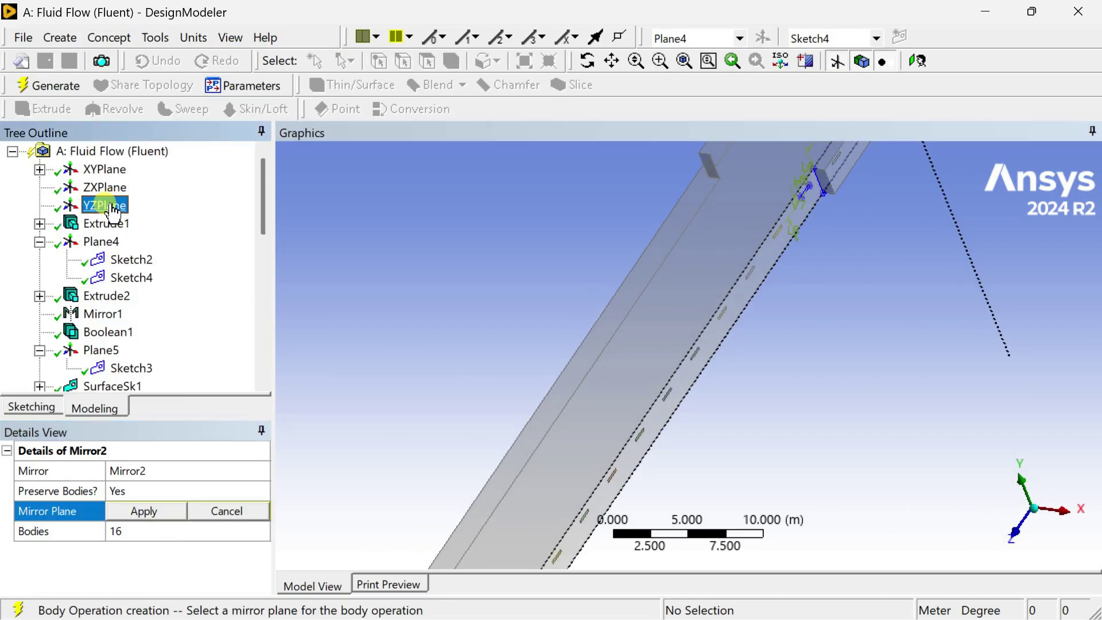
click(166, 520)
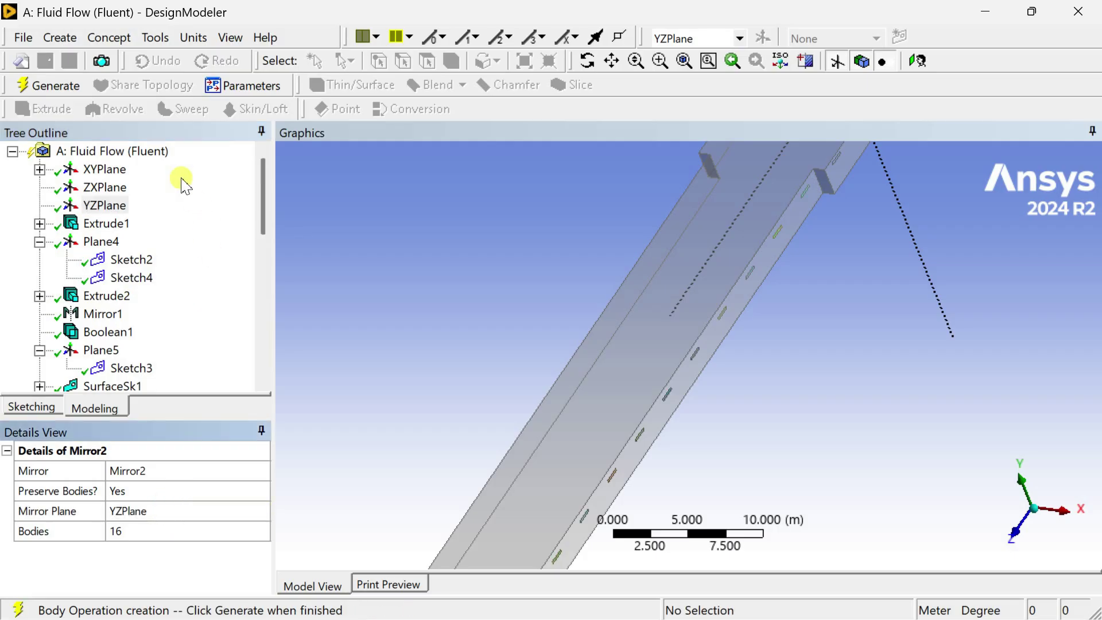
click(46, 85)
middle_drag(556, 296, 566, 381)
scroll(562, 373, up, 3)
scroll(142, 295, down, 6)
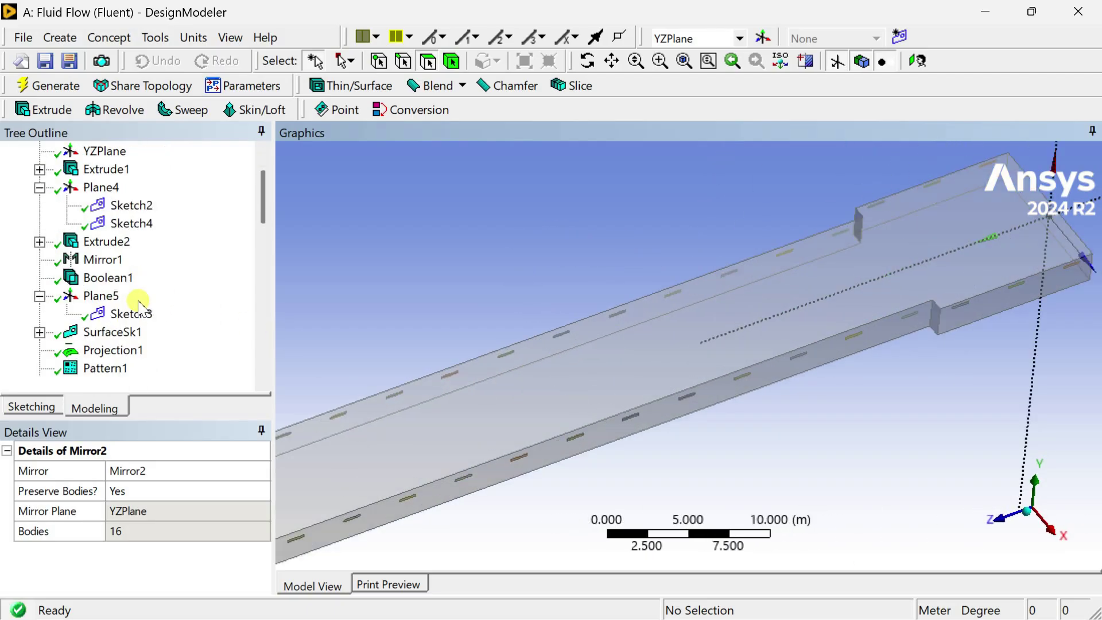
scroll(137, 296, up, 3)
click(140, 258)
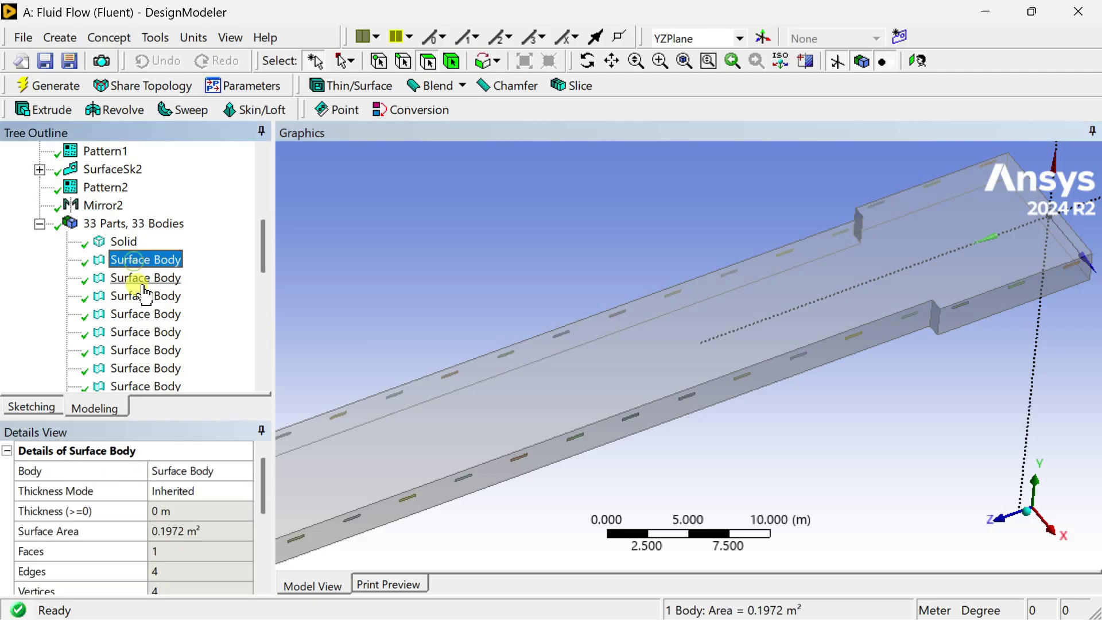
scroll(144, 295, down, 5)
scroll(150, 313, down, 2)
shift+click(159, 370)
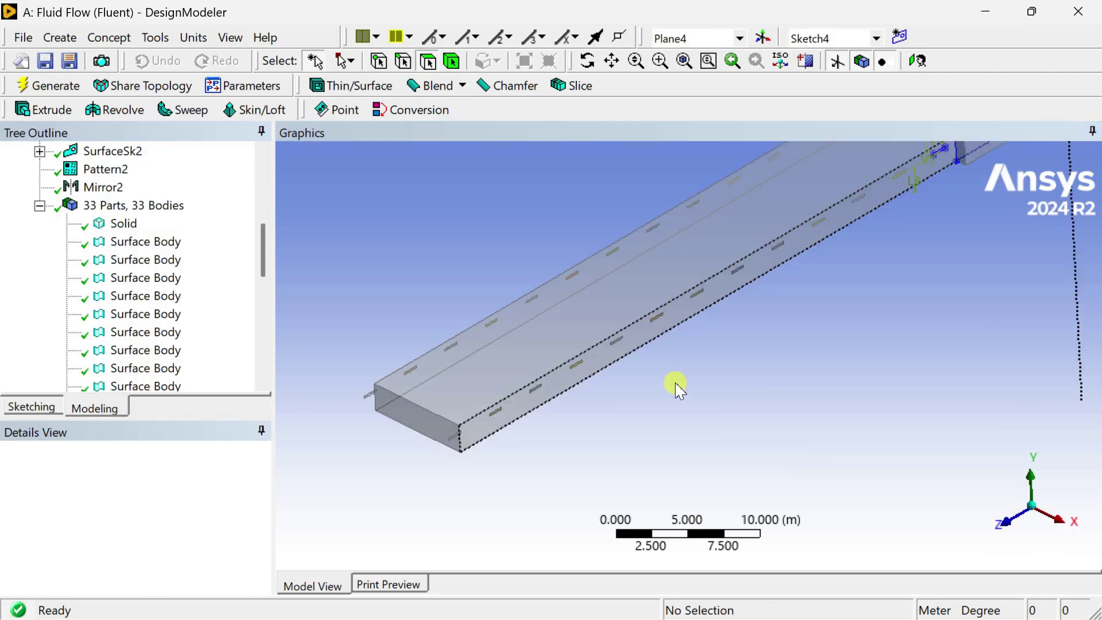
Create a Boolean with the Imprint Faces operation and the duct solid as its target body
scroll(674, 387, down, 3)
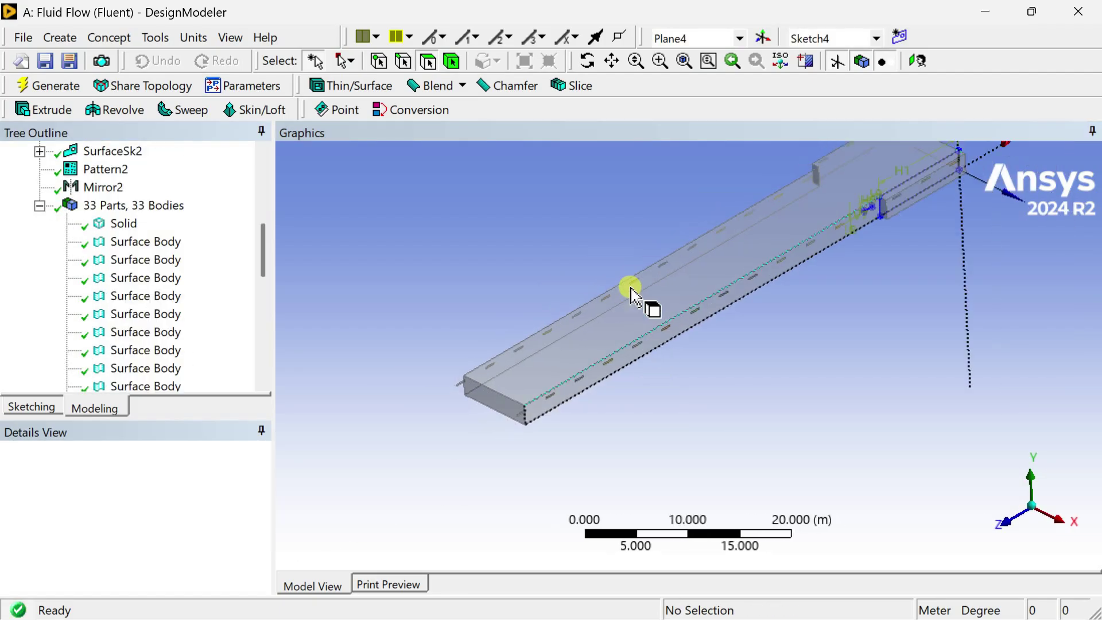
click(61, 37)
click(113, 346)
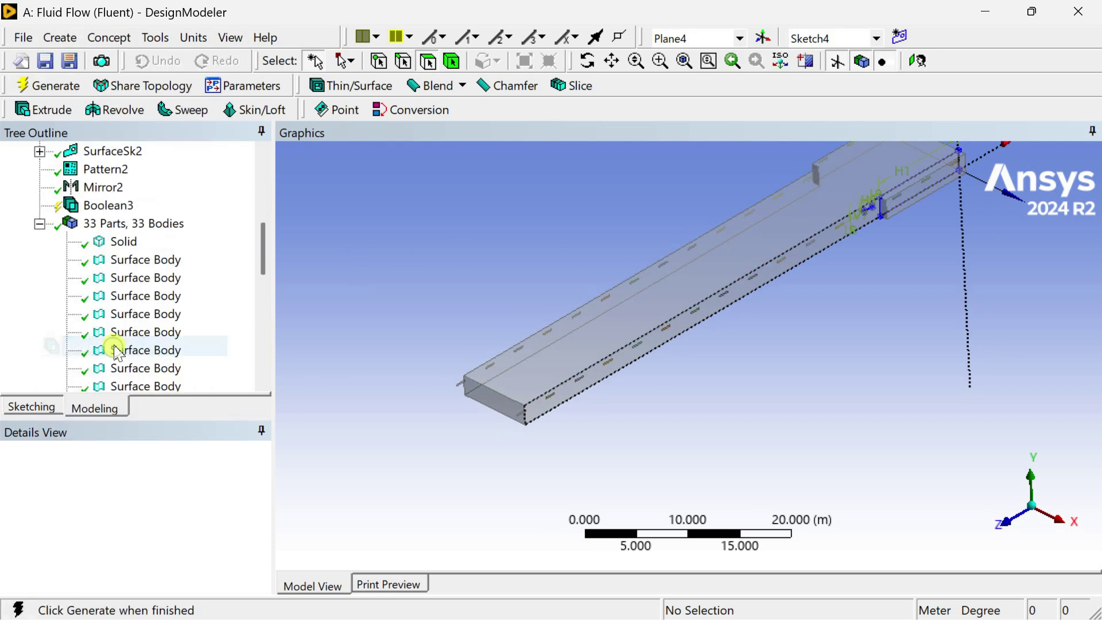
click(191, 491)
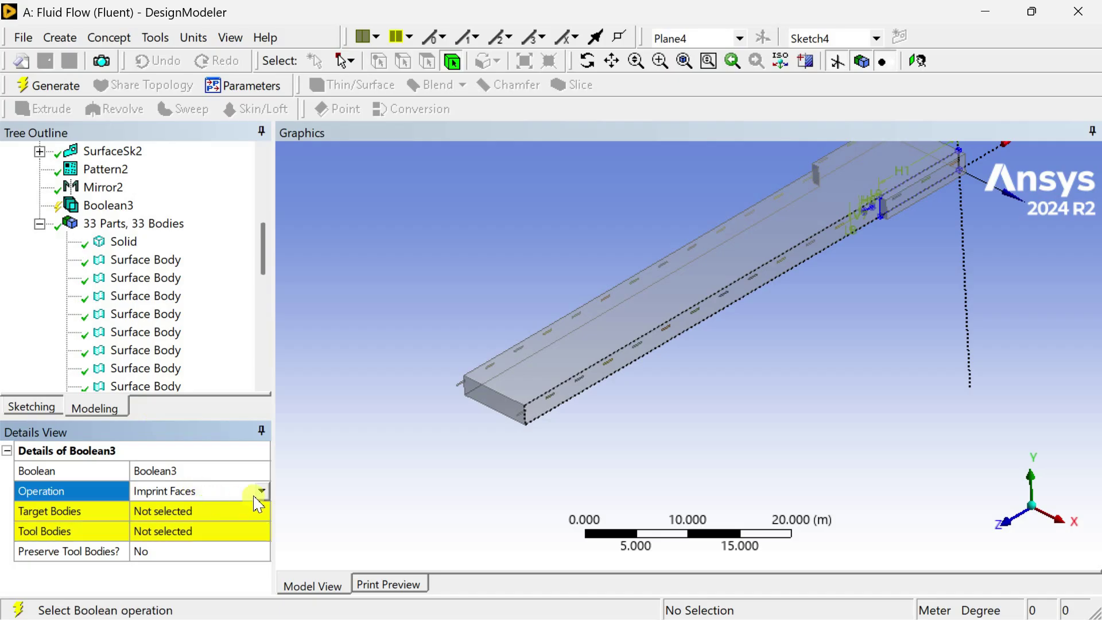
click(262, 491)
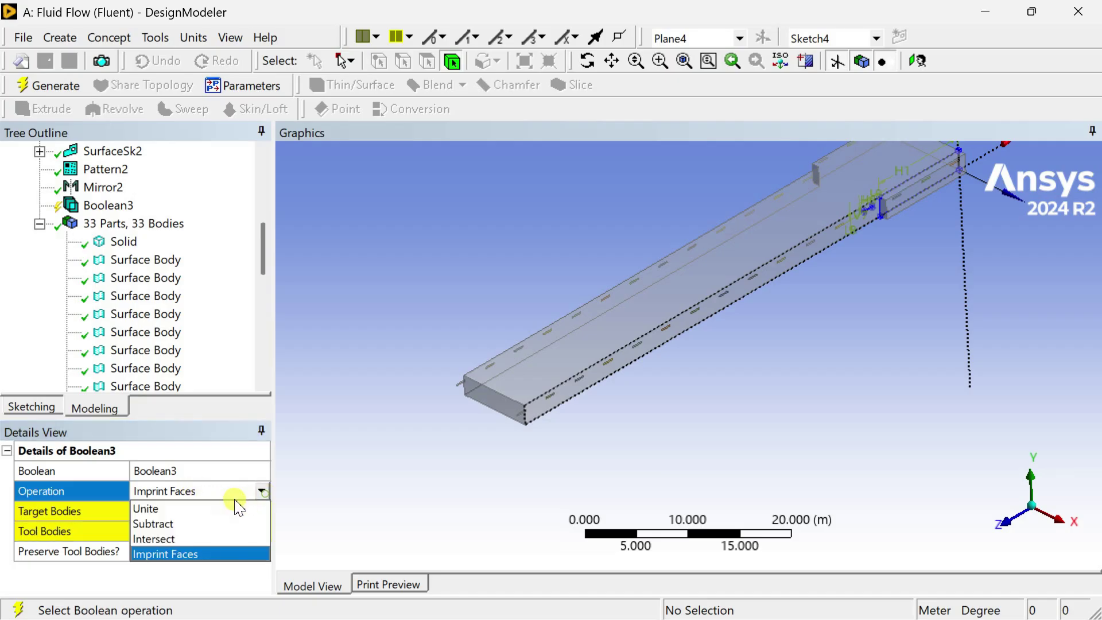
click(167, 554)
click(166, 512)
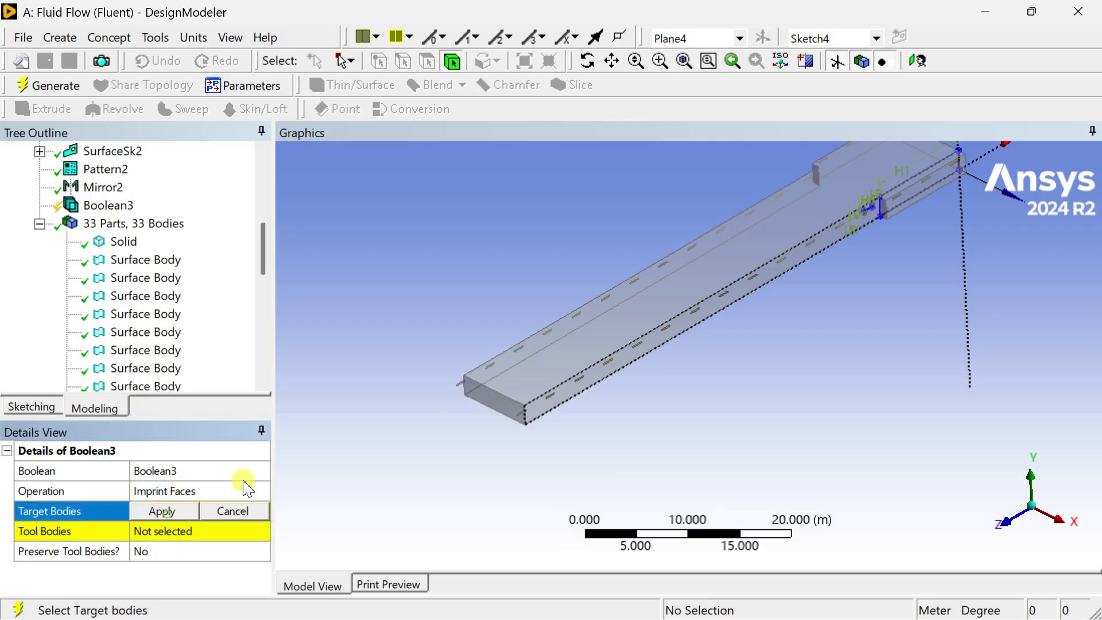
click(492, 381)
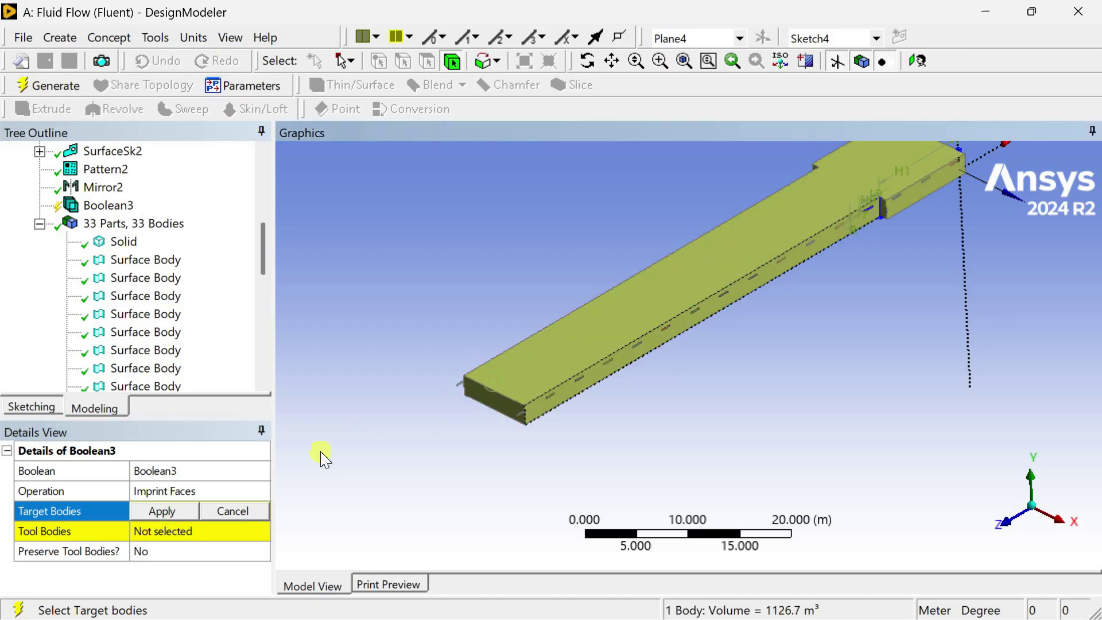
click(166, 512)
Assign all 32 surface bodies as the Boolean's tool bodies, without preserving them, and generate the imprint
click(159, 528)
scroll(574, 359, up, 2)
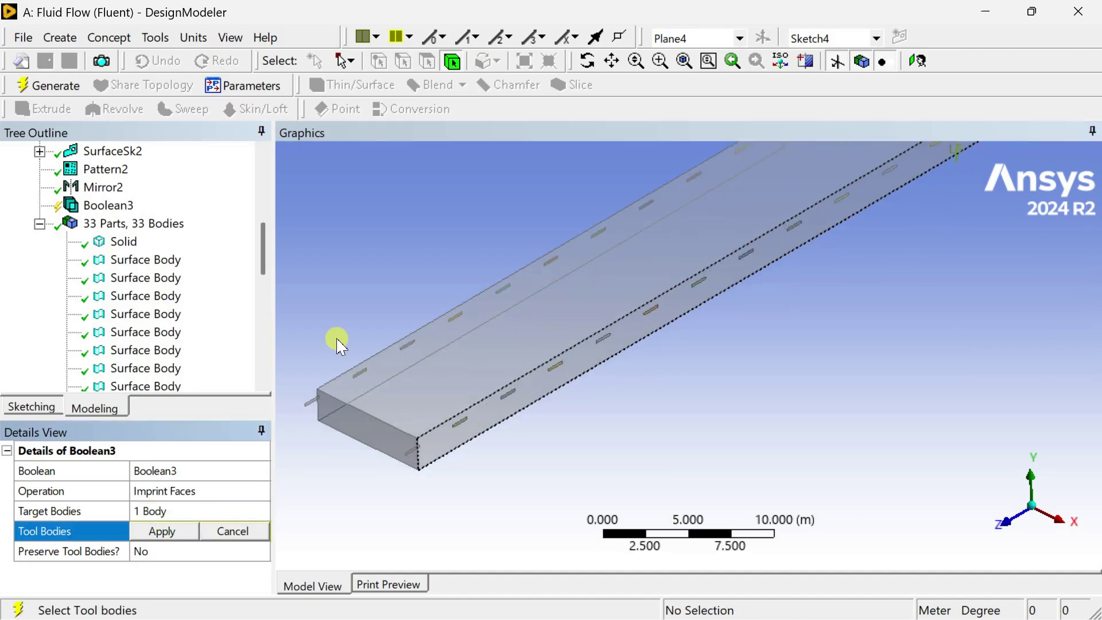
click(148, 259)
scroll(148, 312, down, 8)
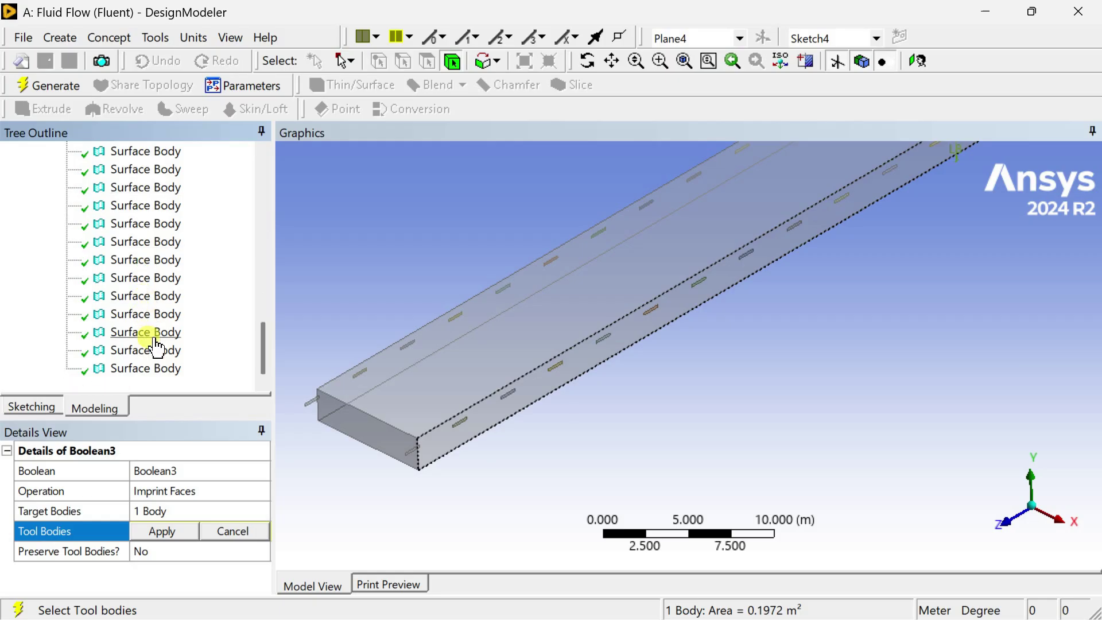
shift+click(146, 368)
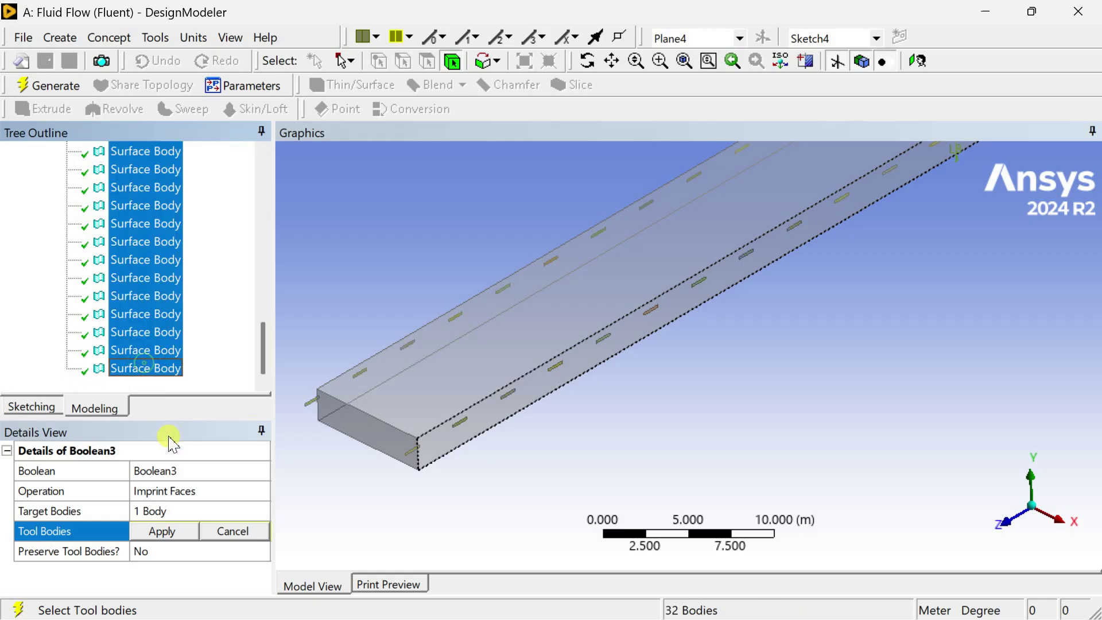
click(165, 530)
click(145, 552)
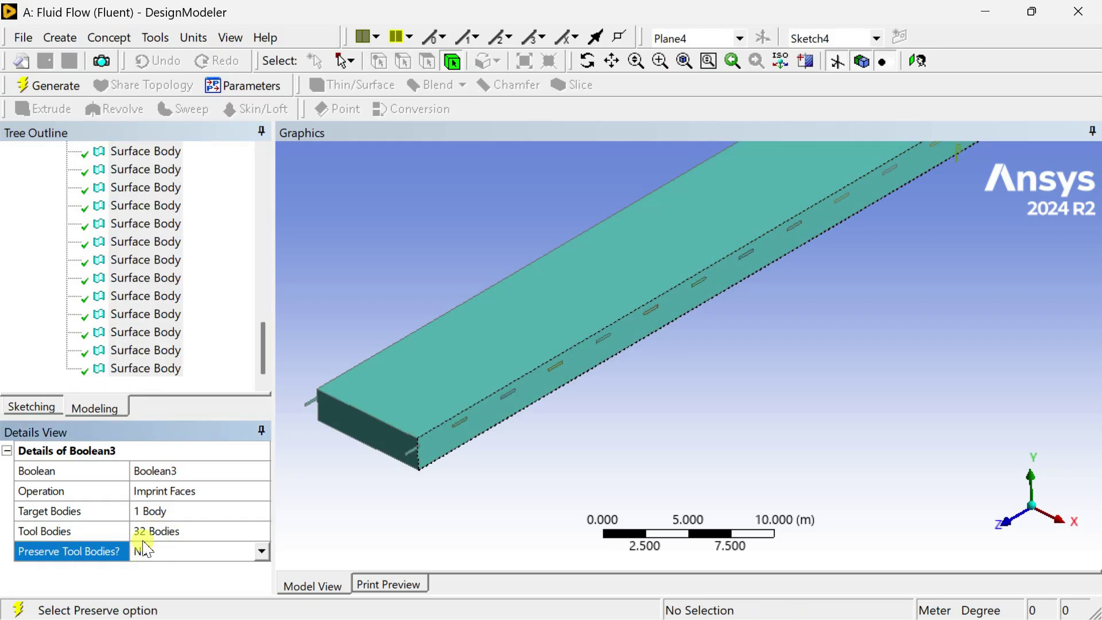
click(367, 263)
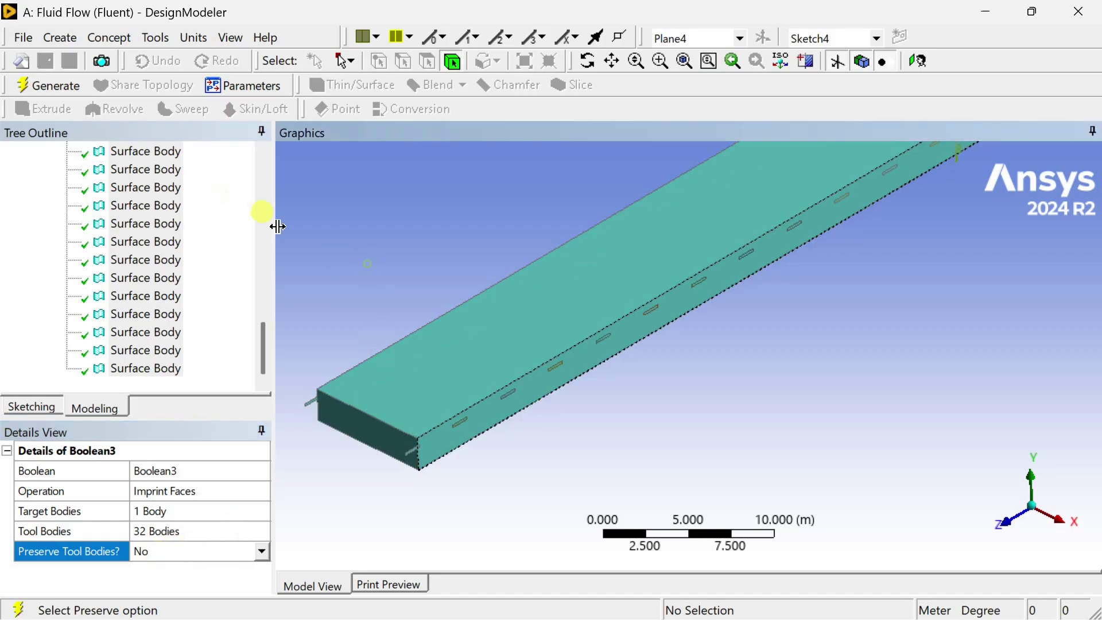
click(58, 88)
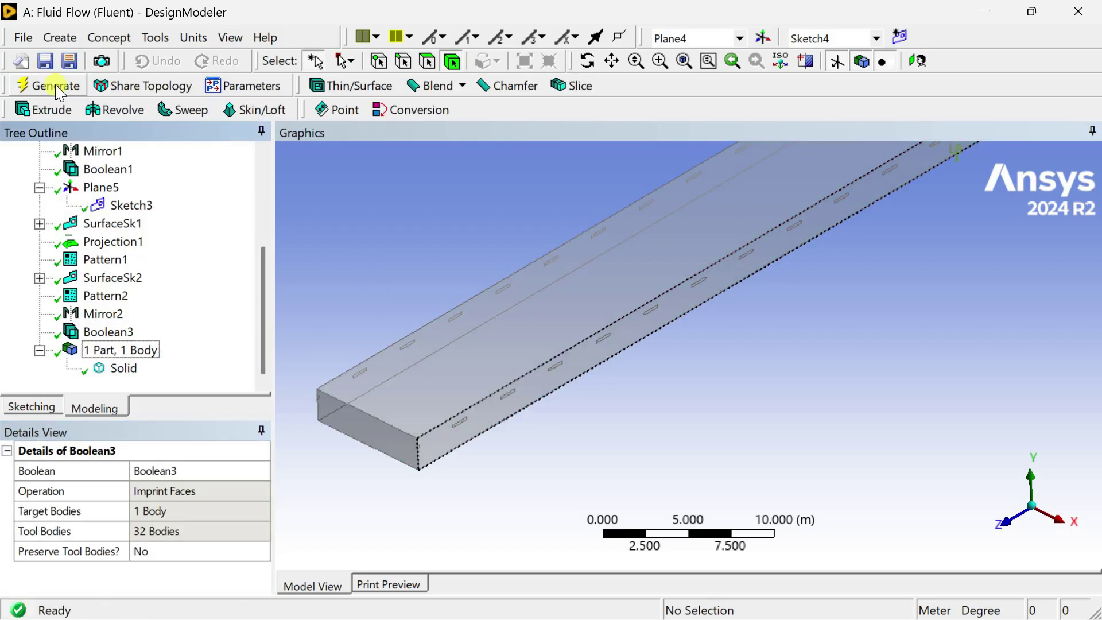
Examine the imprinted openings along the duct's side faces and at its end, and open the details of Pattern2
scroll(408, 463, up, 3)
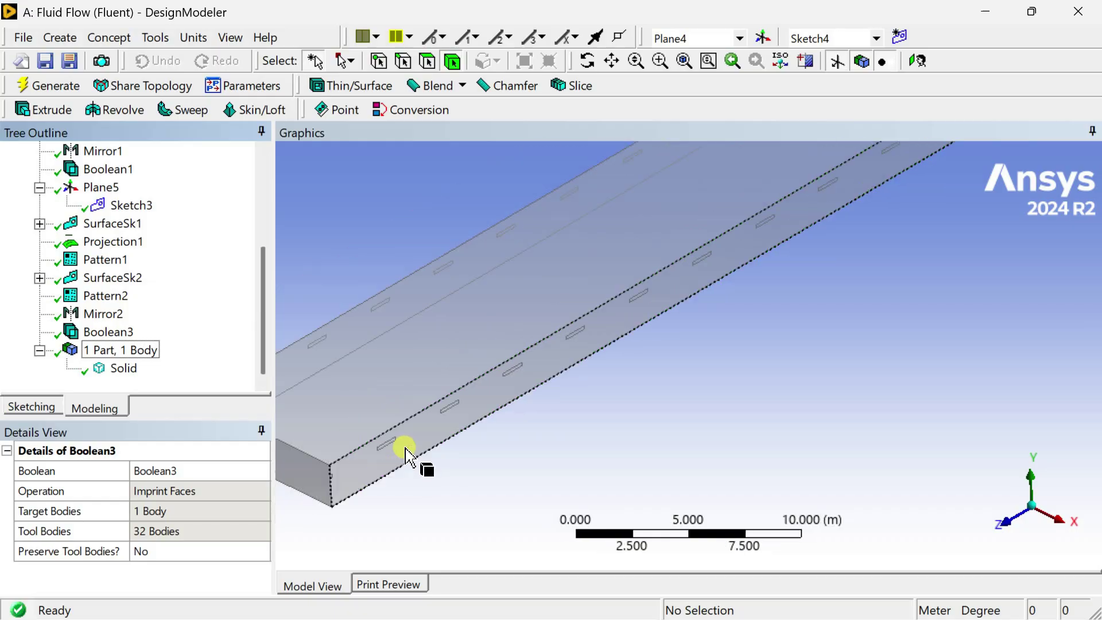
middle_drag(403, 441, 488, 424)
scroll(500, 446, down, 3)
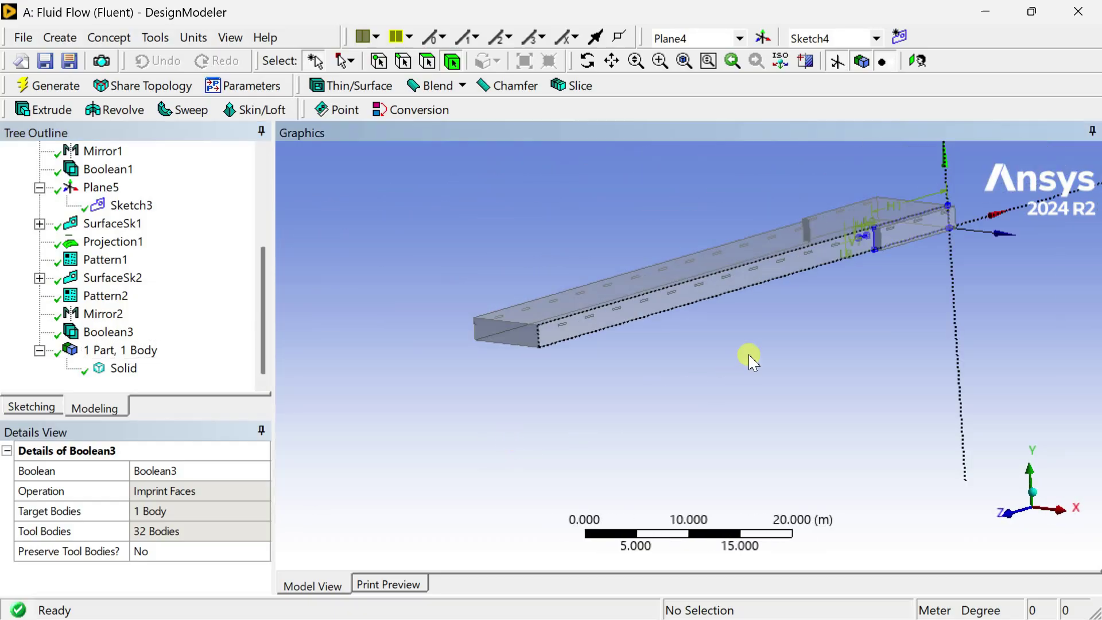
scroll(750, 360, up, 1)
click(1056, 513)
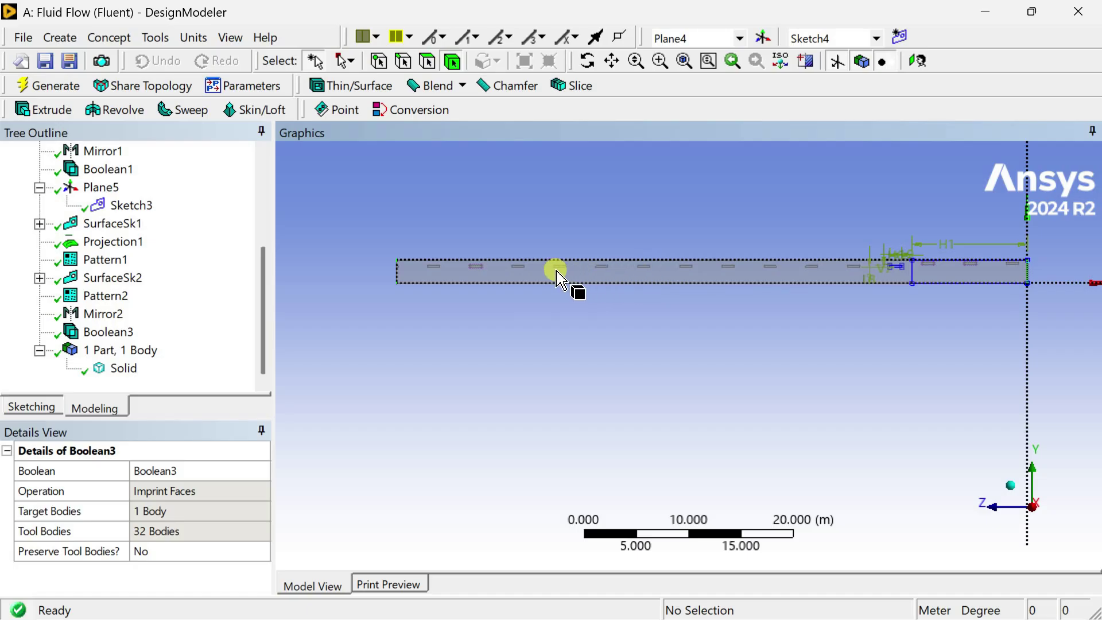
middle_drag(446, 273, 664, 434)
scroll(648, 409, up, 5)
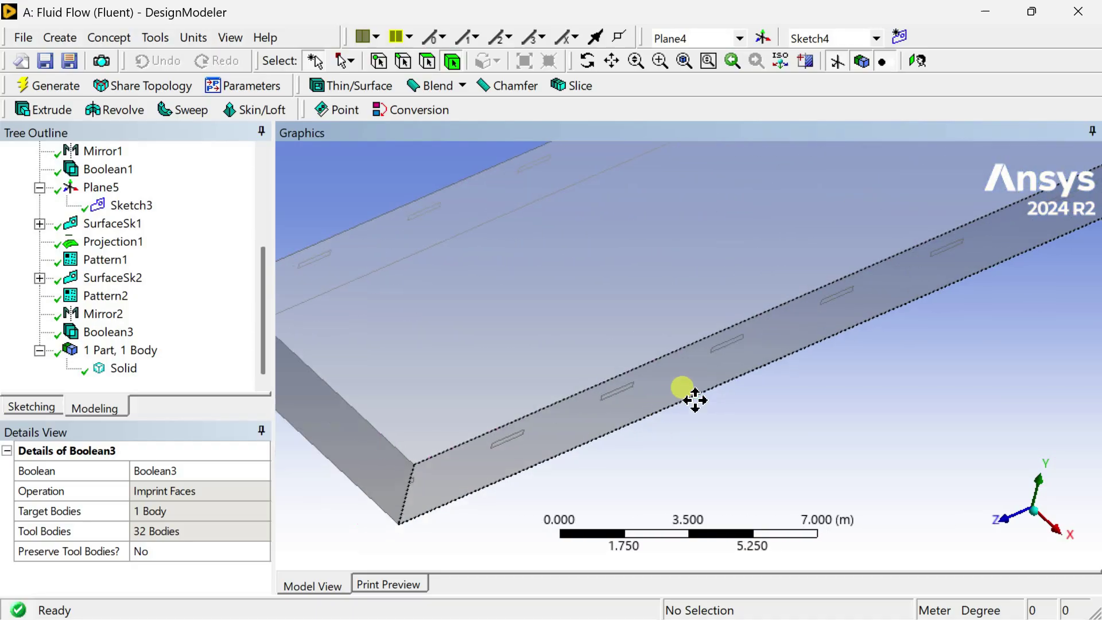
click(112, 295)
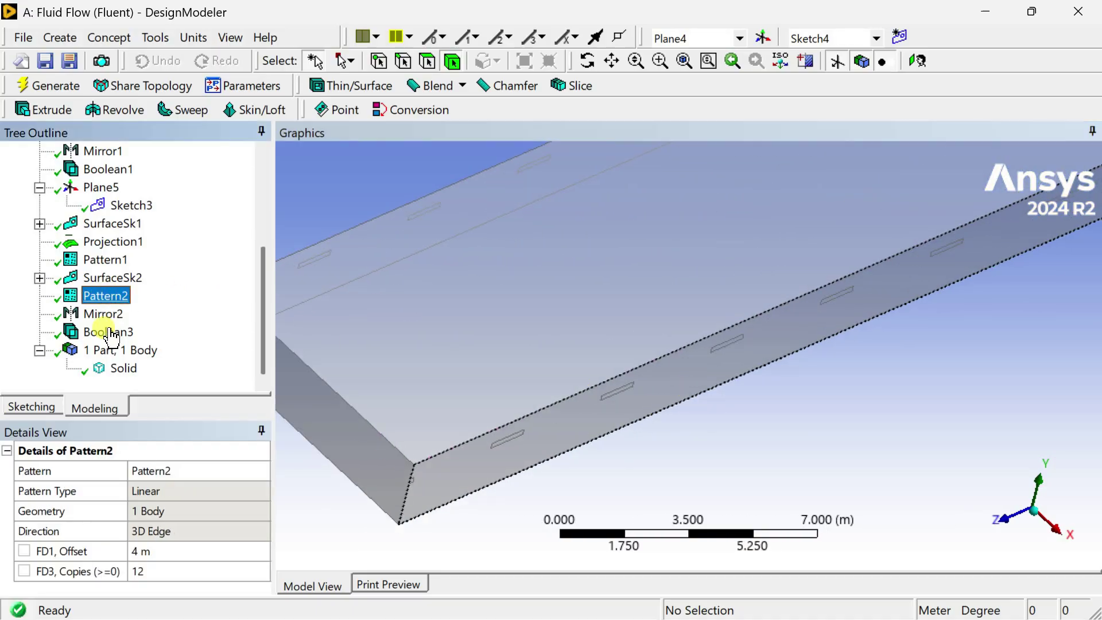
Try an offset of 3 m for Pattern2, regenerate the model and inspect the opening spacing along the duct
click(174, 552)
text(3)
key(Return)
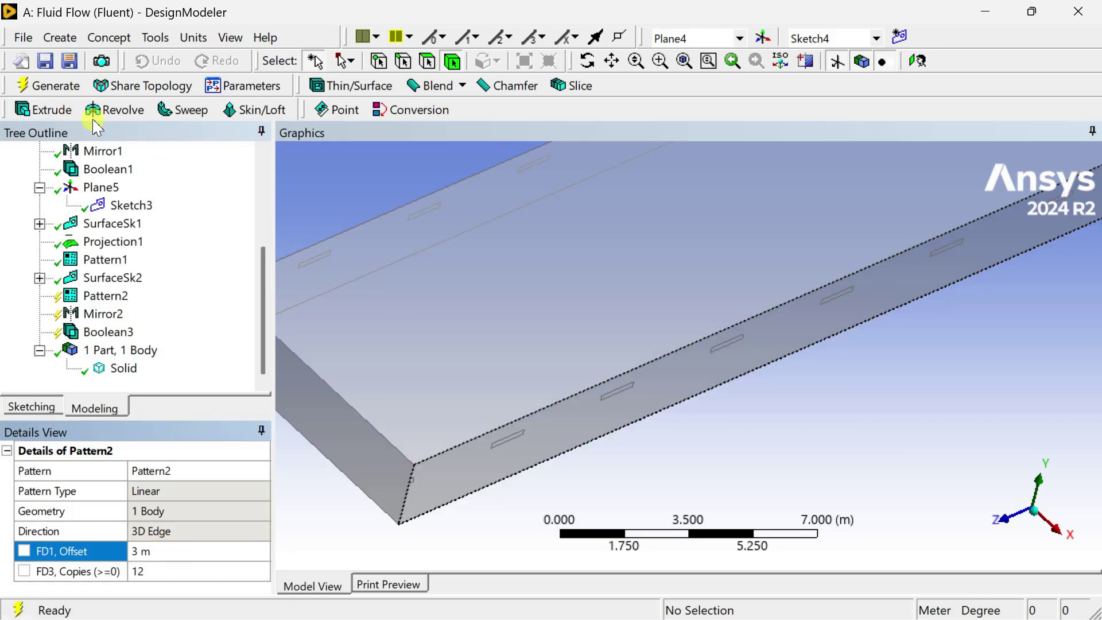
click(56, 86)
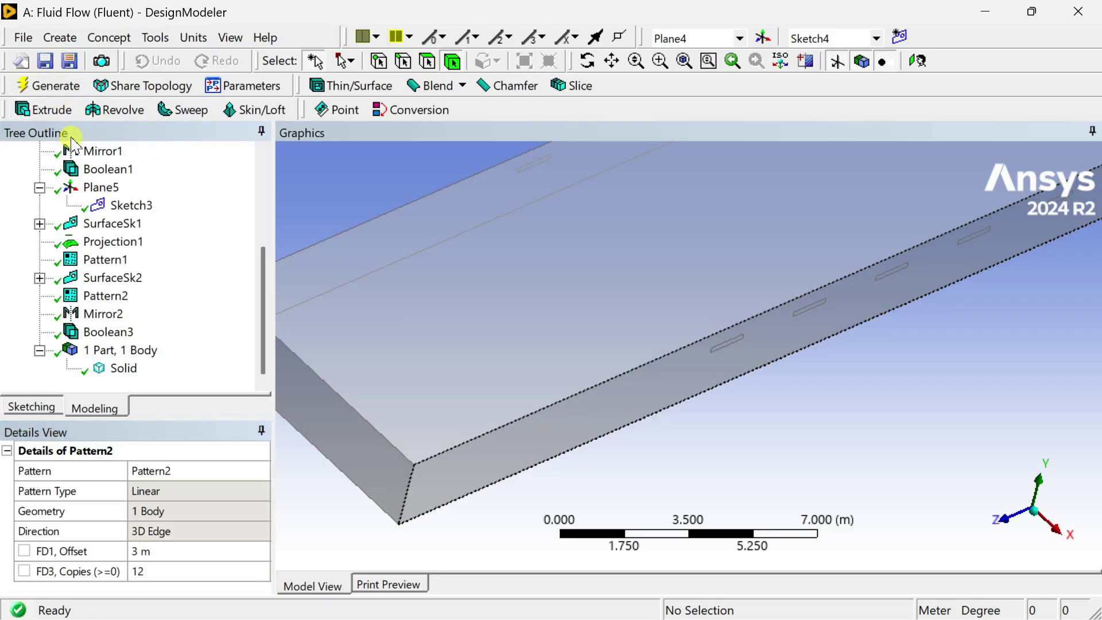
scroll(669, 381, down, 2)
scroll(691, 419, down, 1)
middle_drag(691, 418, 697, 395)
scroll(657, 373, down, 2)
click(1048, 510)
scroll(769, 332, up, 2)
middle_drag(760, 308, 654, 454)
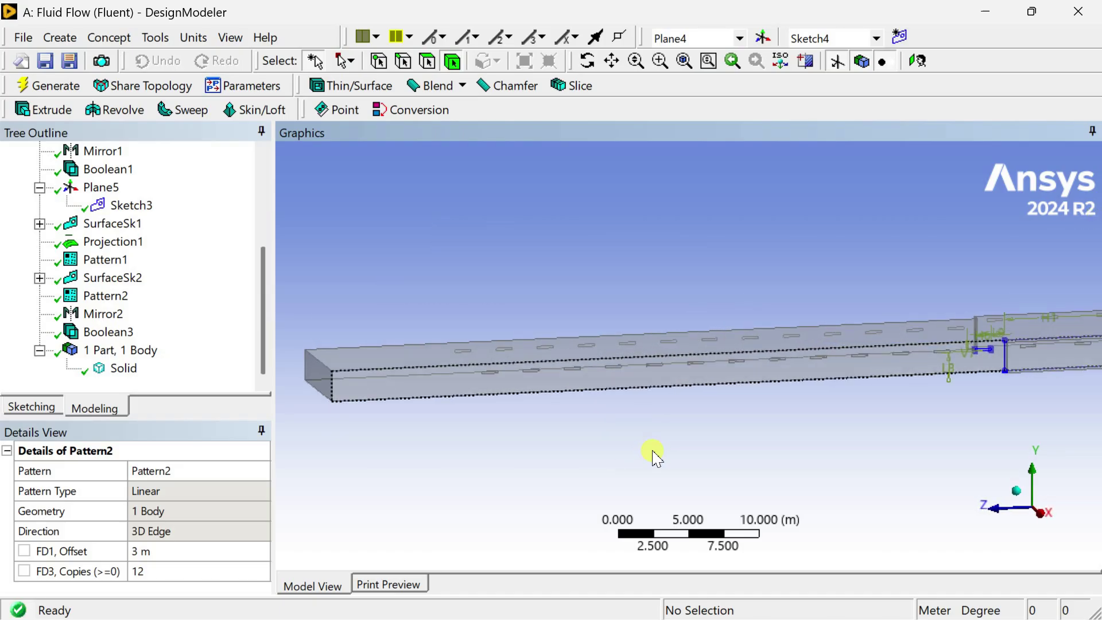
Set Pattern2's offset to 3.5 m, regenerate the model and check the openings along both duct sides
click(177, 553)
text(3.5)
key(Return)
click(63, 90)
middle_drag(811, 380, 787, 411)
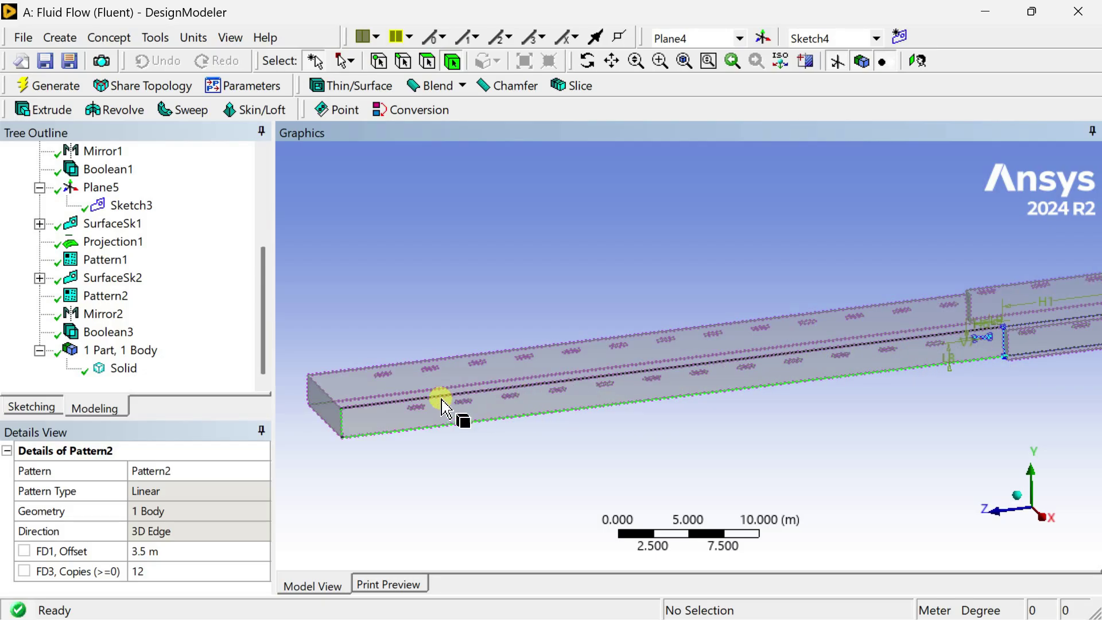
mouse_move(518, 469)
middle_down()
mouse_move(534, 474)
mouse_move(522, 488)
middle_up()
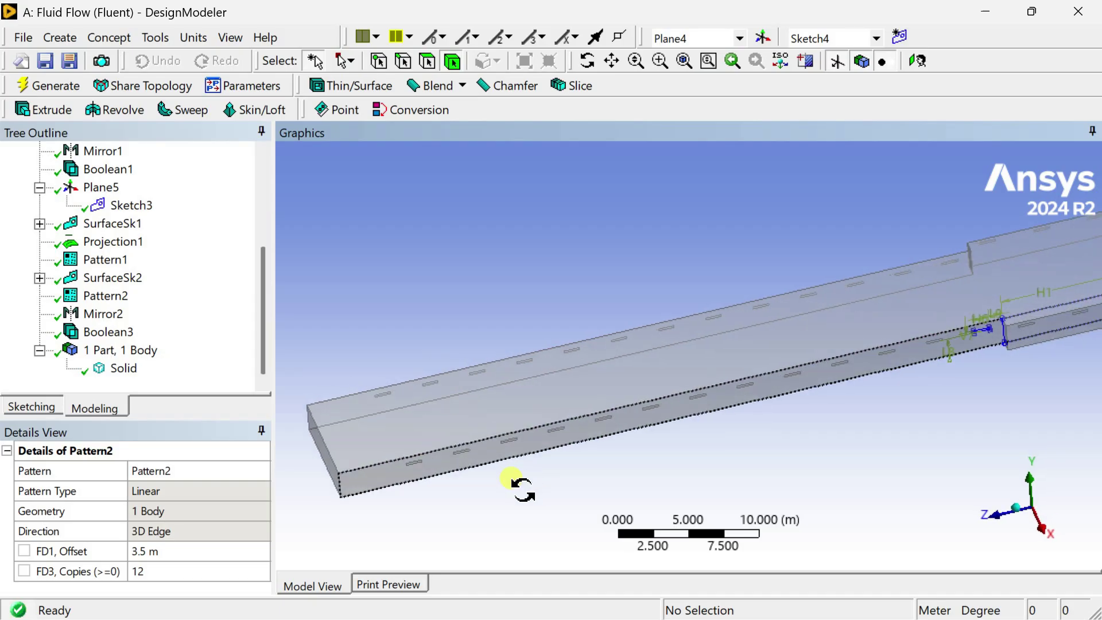
scroll(593, 433, down, 4)
middle_drag(608, 436, 689, 439)
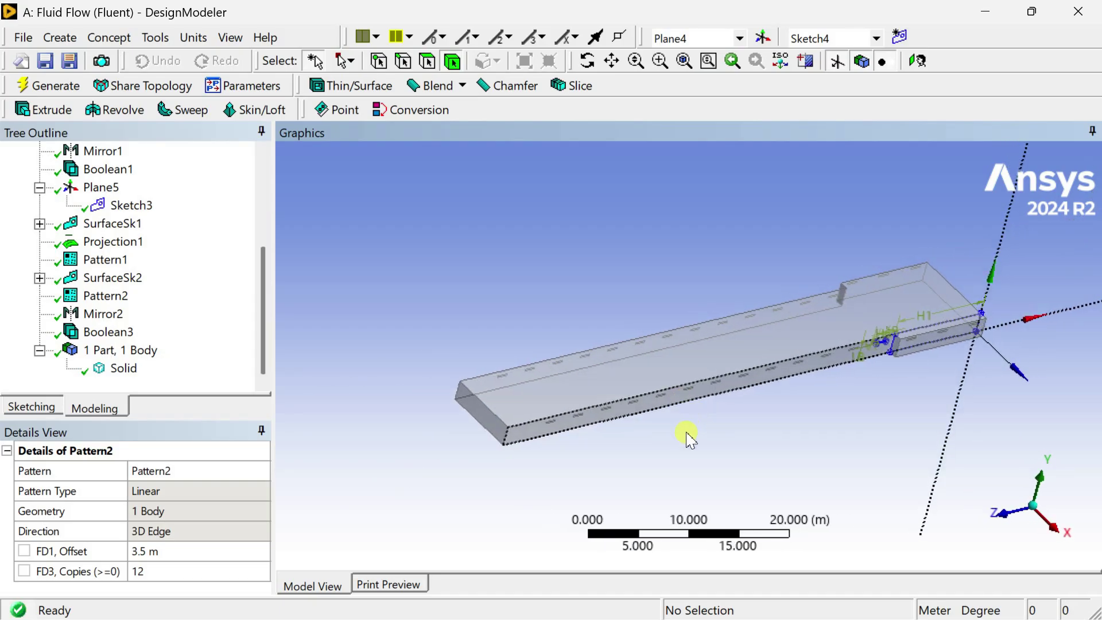
Start a new sketch on the end face of the duct's long narrow section, viewed face-on
click(1002, 514)
click(700, 357)
click(546, 327)
middle_drag(545, 327, 617, 448)
click(642, 431)
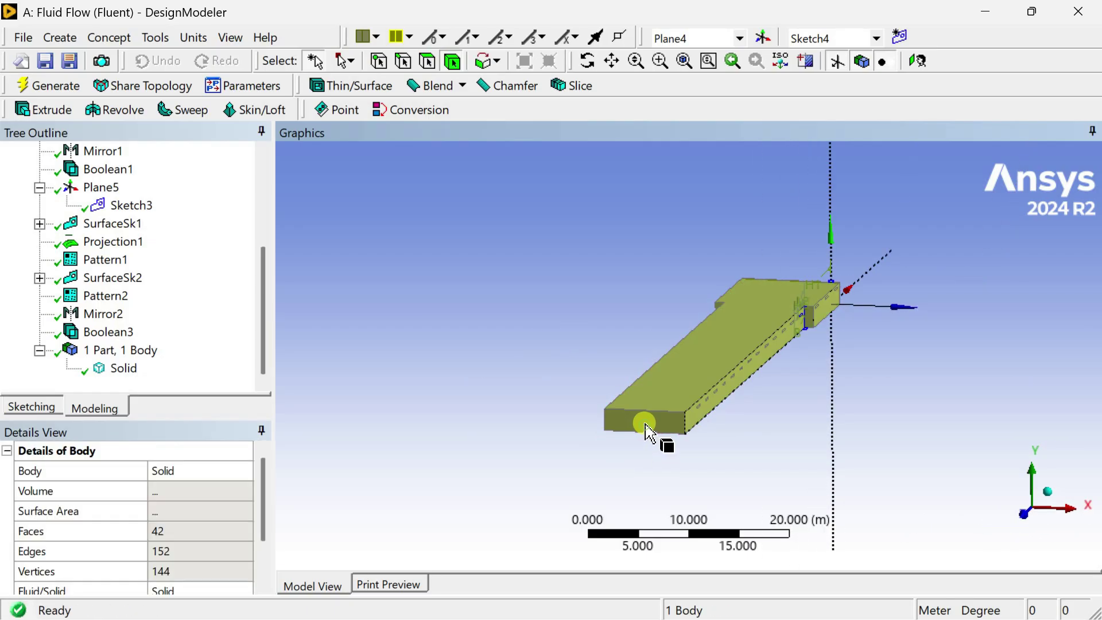
scroll(568, 468, up, 5)
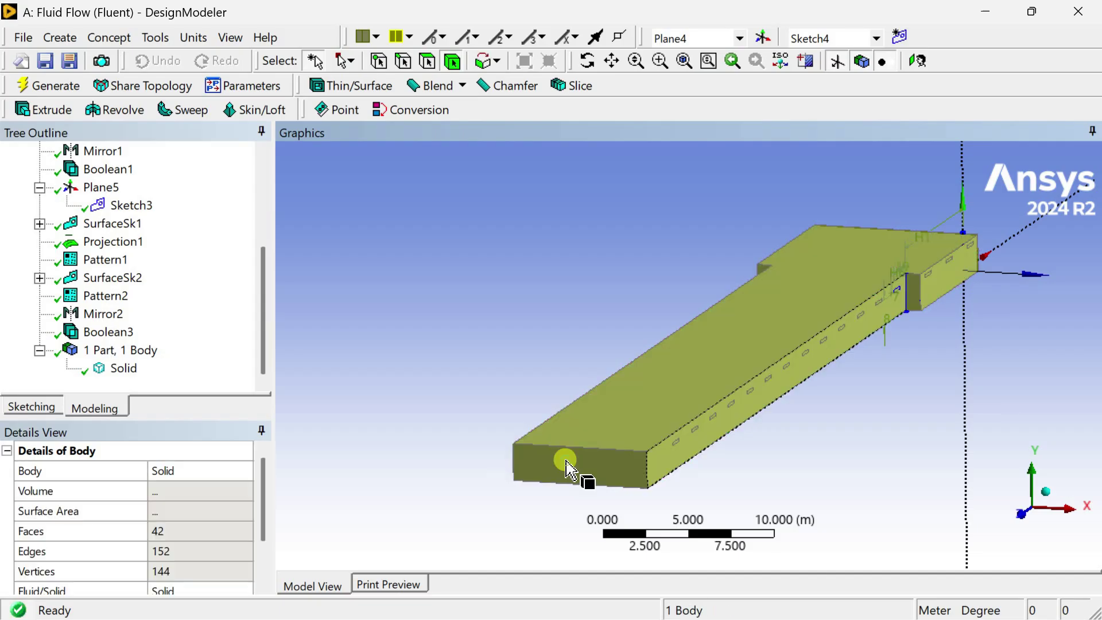
click(427, 59)
click(559, 464)
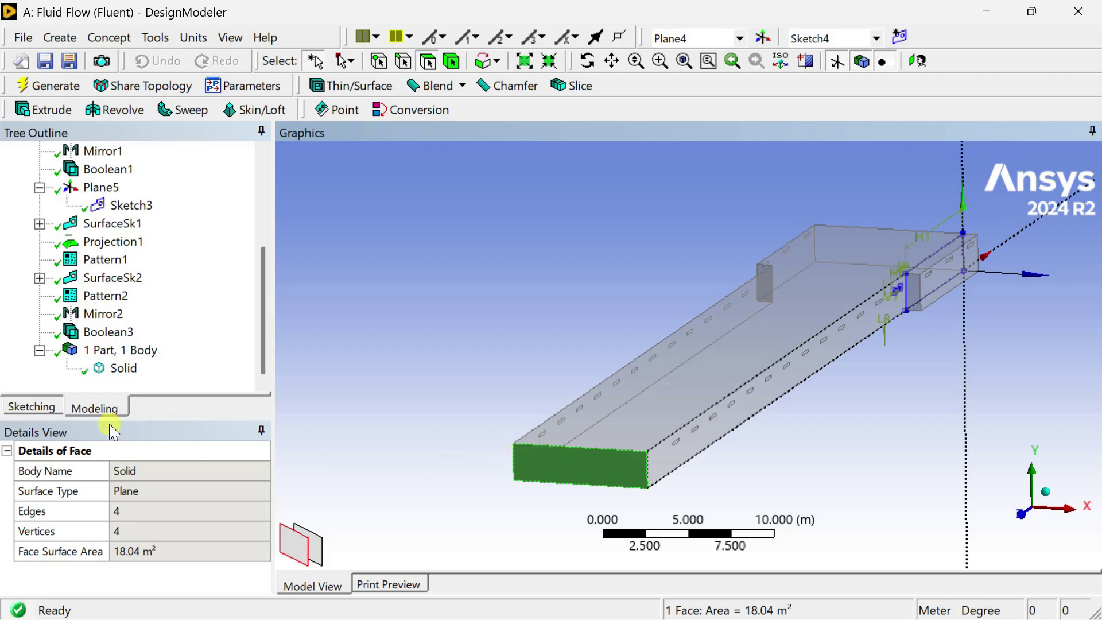
click(34, 406)
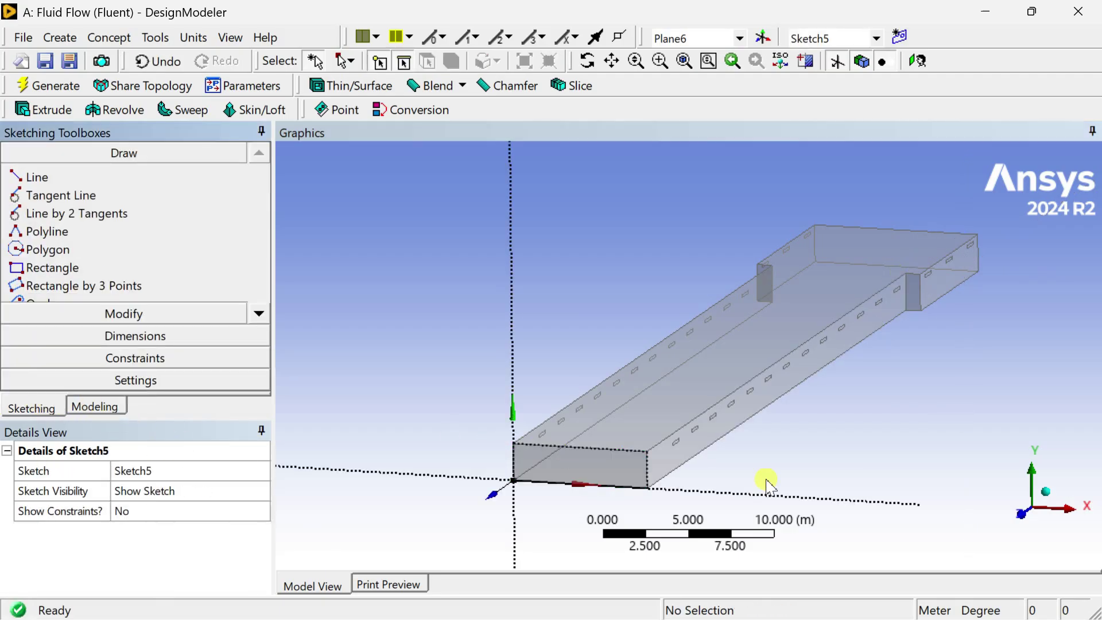
click(1022, 517)
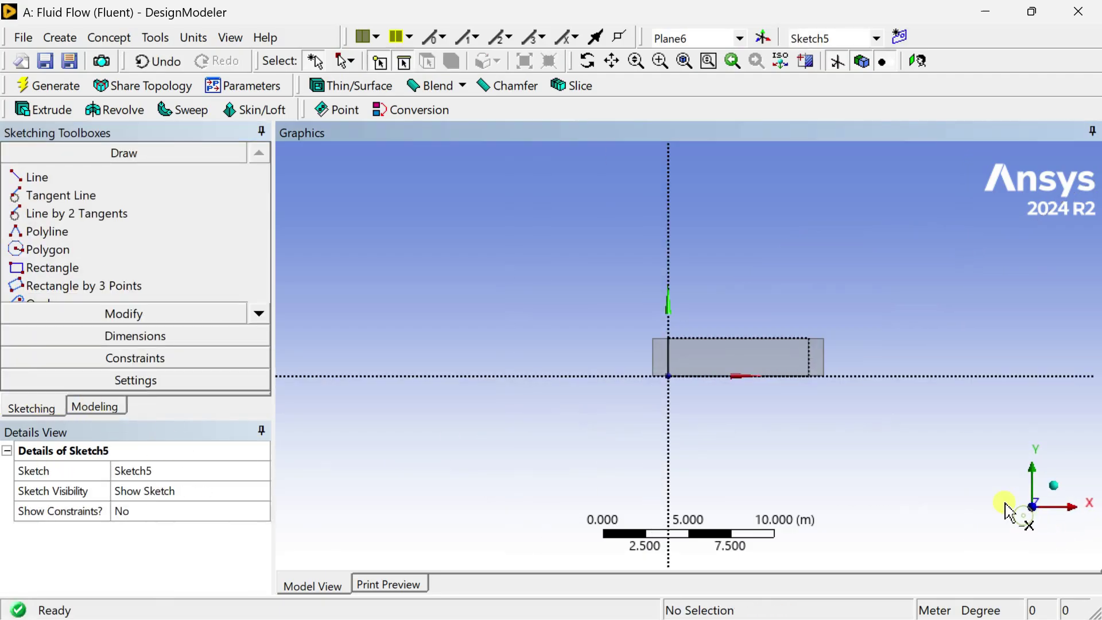
scroll(874, 443, up, 5)
scroll(877, 440, down, 2)
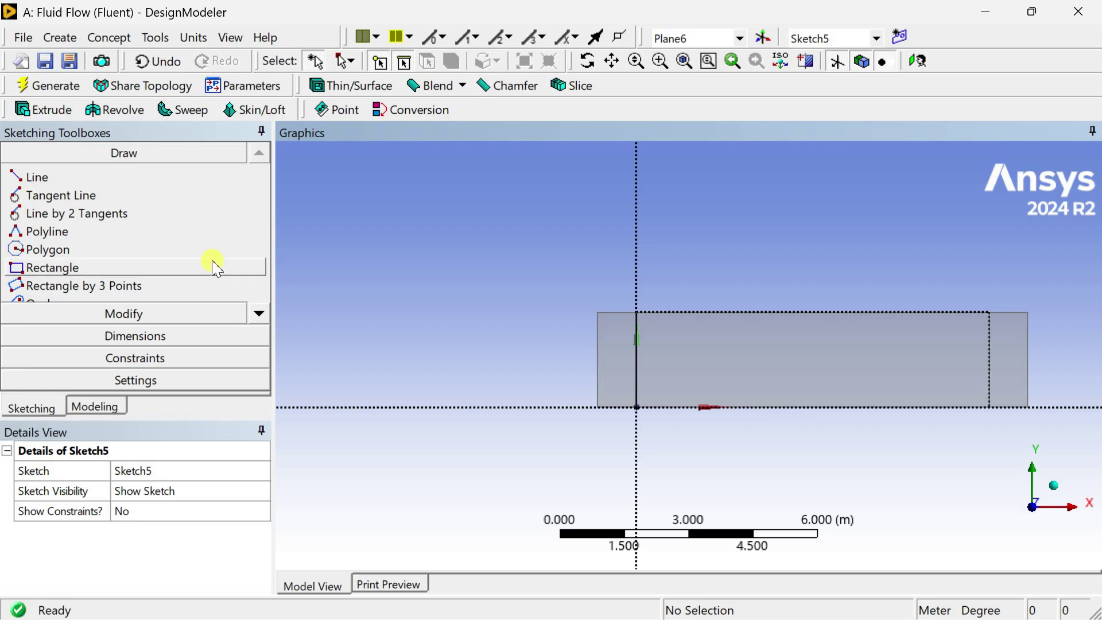
Draw a circle about 0.9 m in diameter inside the end face, near its left edge
click(260, 313)
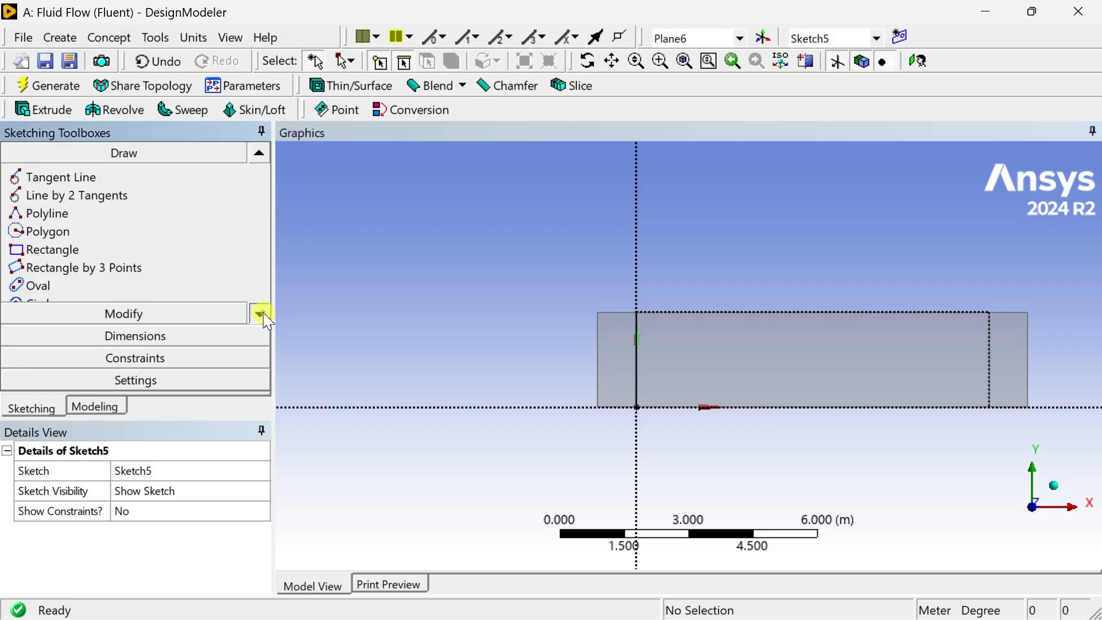
click(260, 313)
click(260, 313)
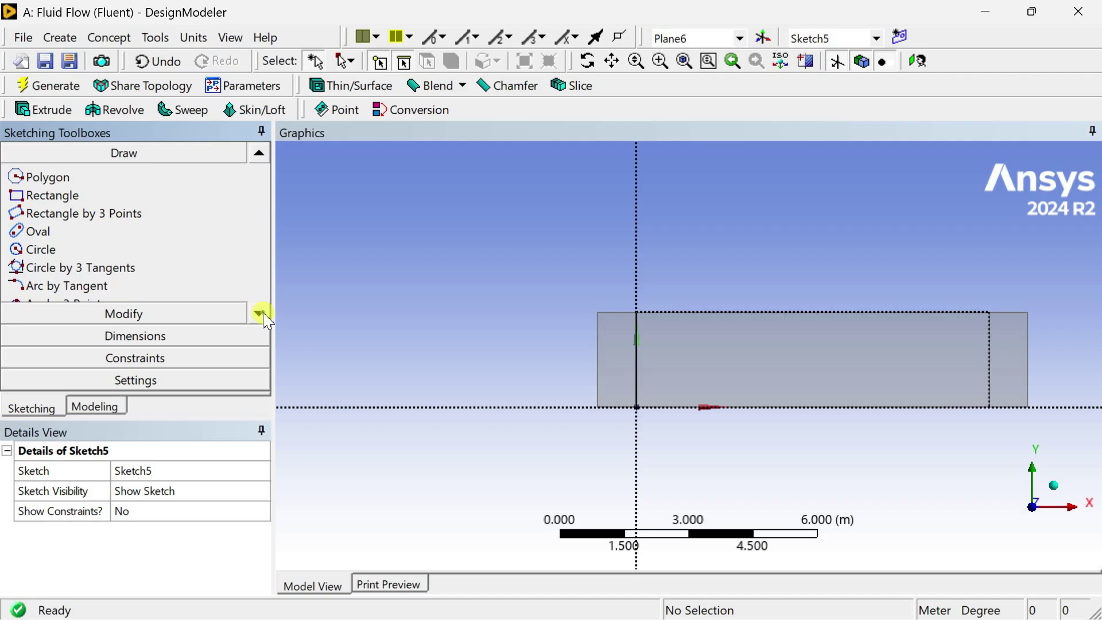
click(67, 248)
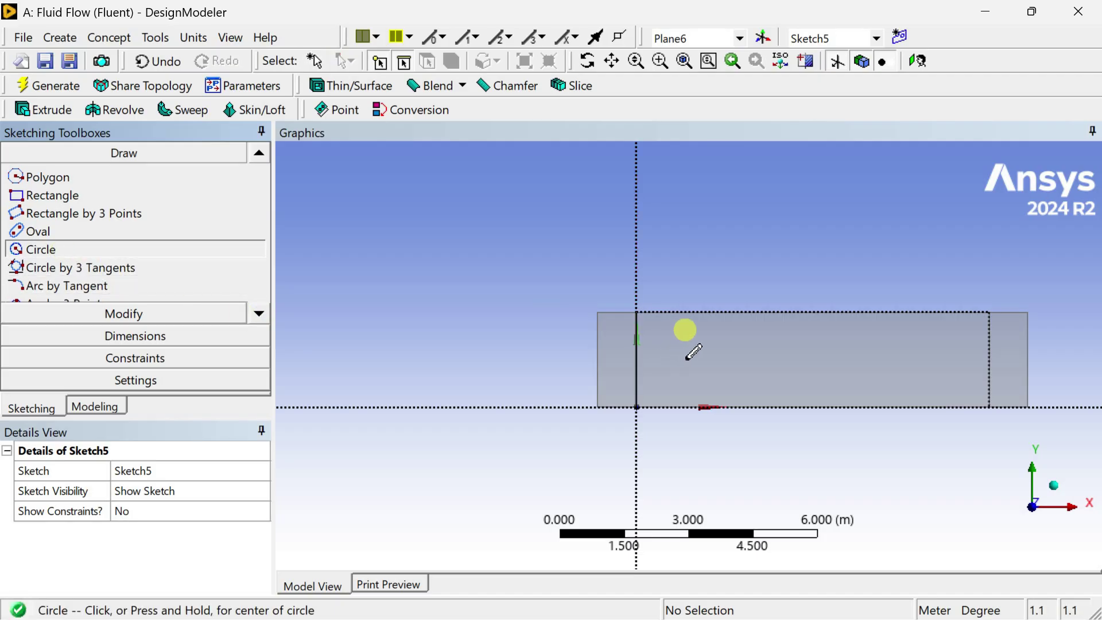
click(689, 356)
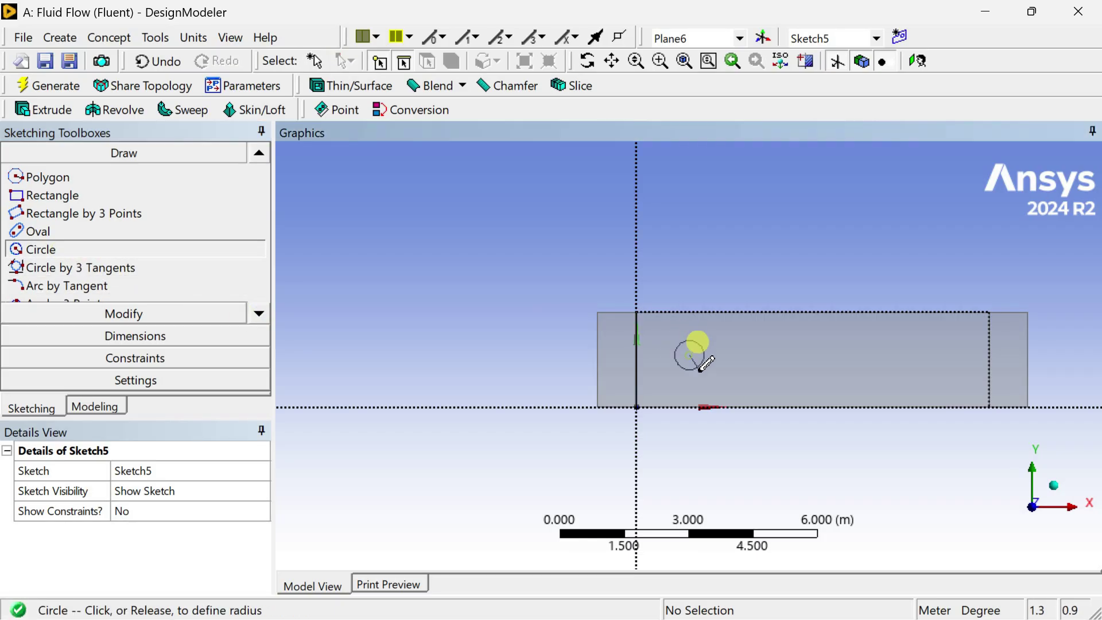
click(705, 370)
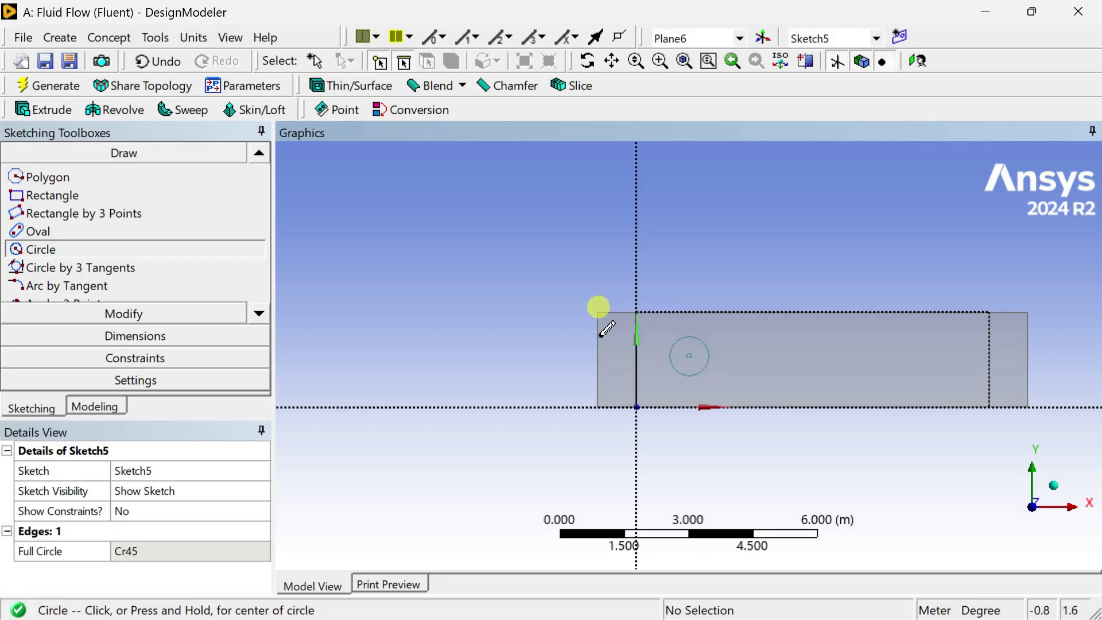
Dimension the circle's diameter and its centre's distances from the end face's bottom and left edges
click(168, 342)
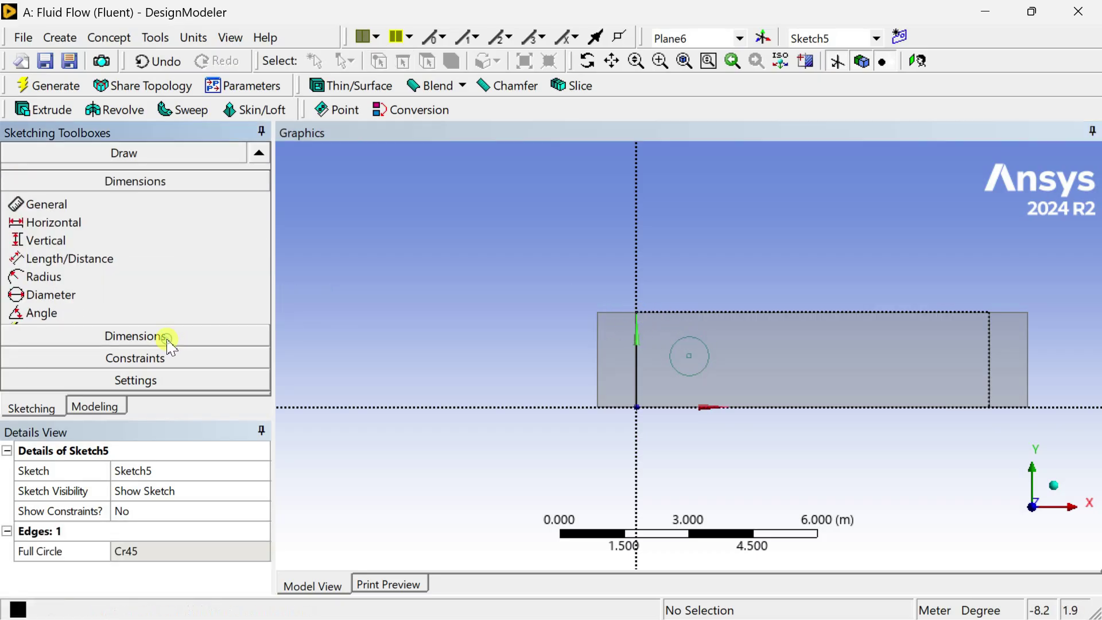
click(675, 343)
click(668, 270)
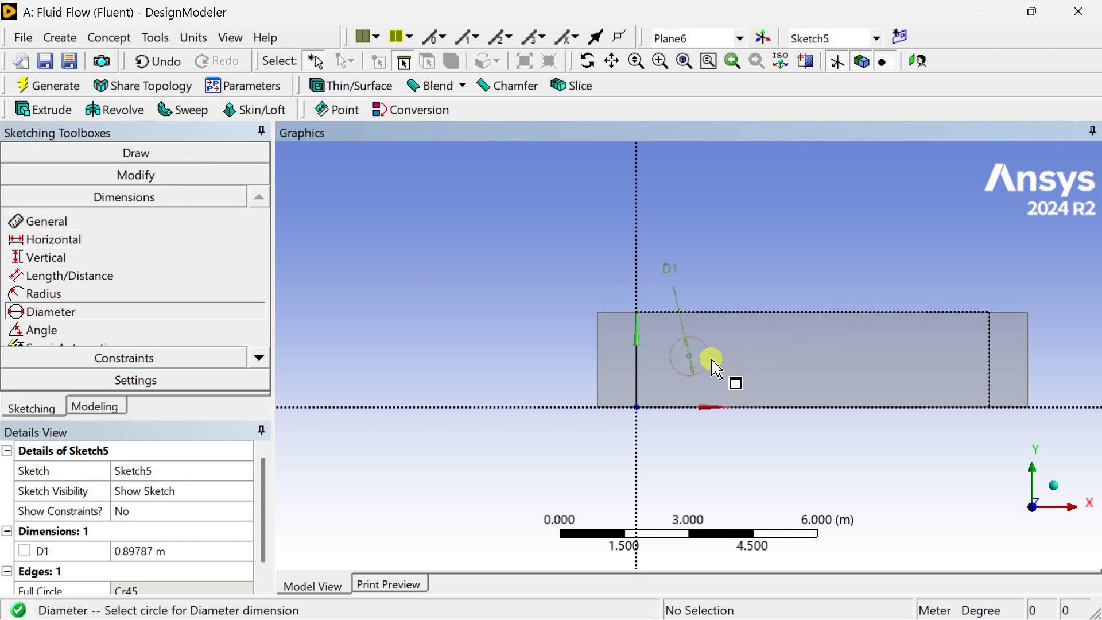
click(135, 223)
click(691, 359)
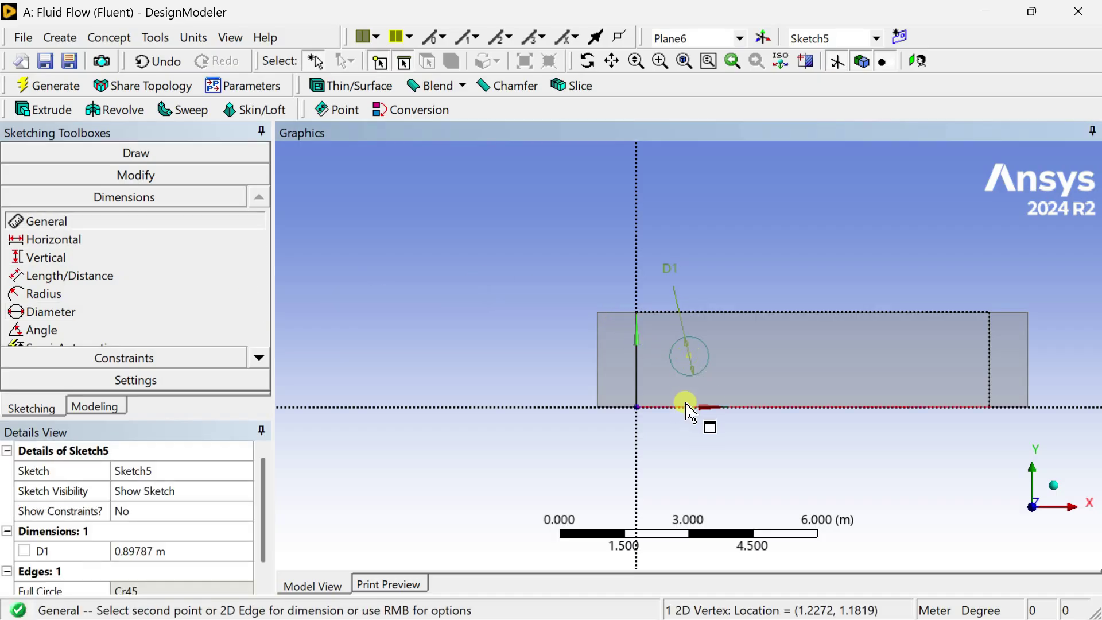
click(691, 408)
click(553, 367)
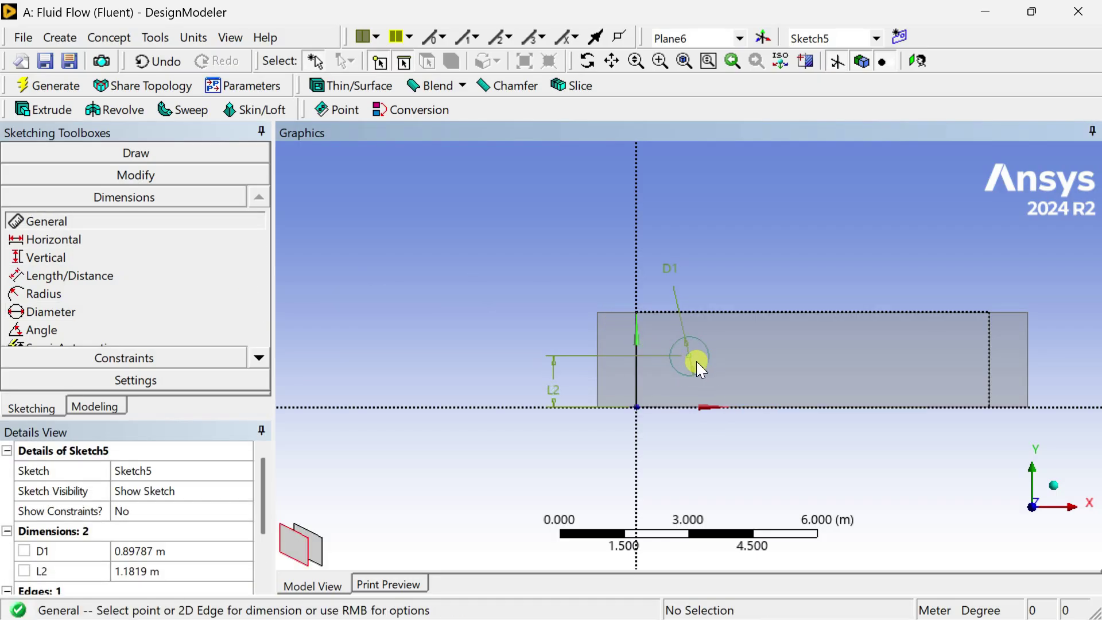
click(691, 358)
click(637, 324)
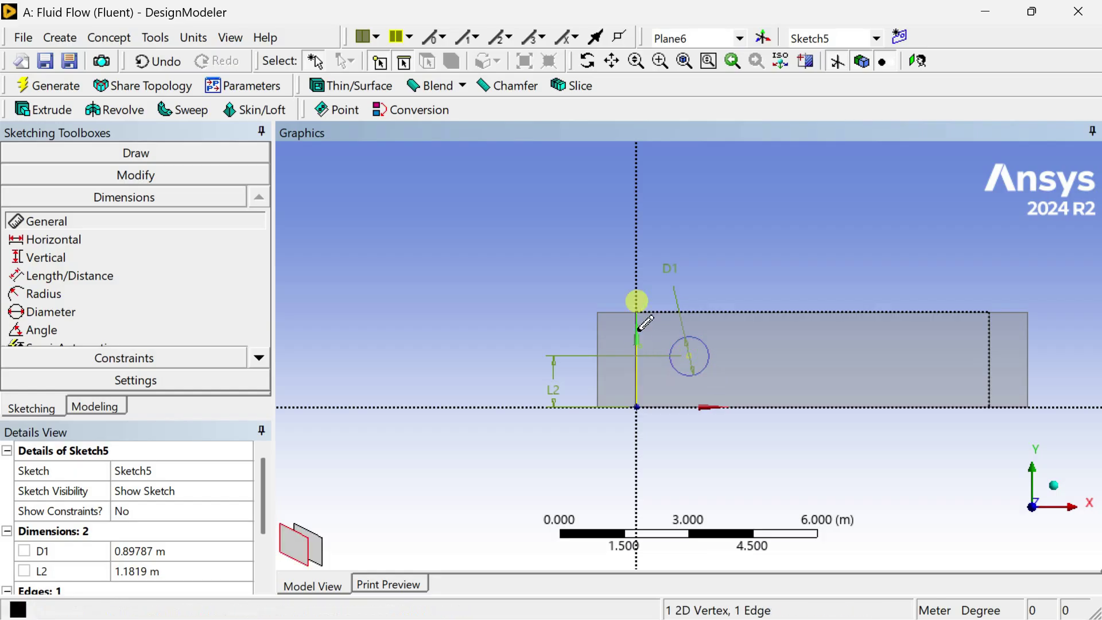
click(638, 276)
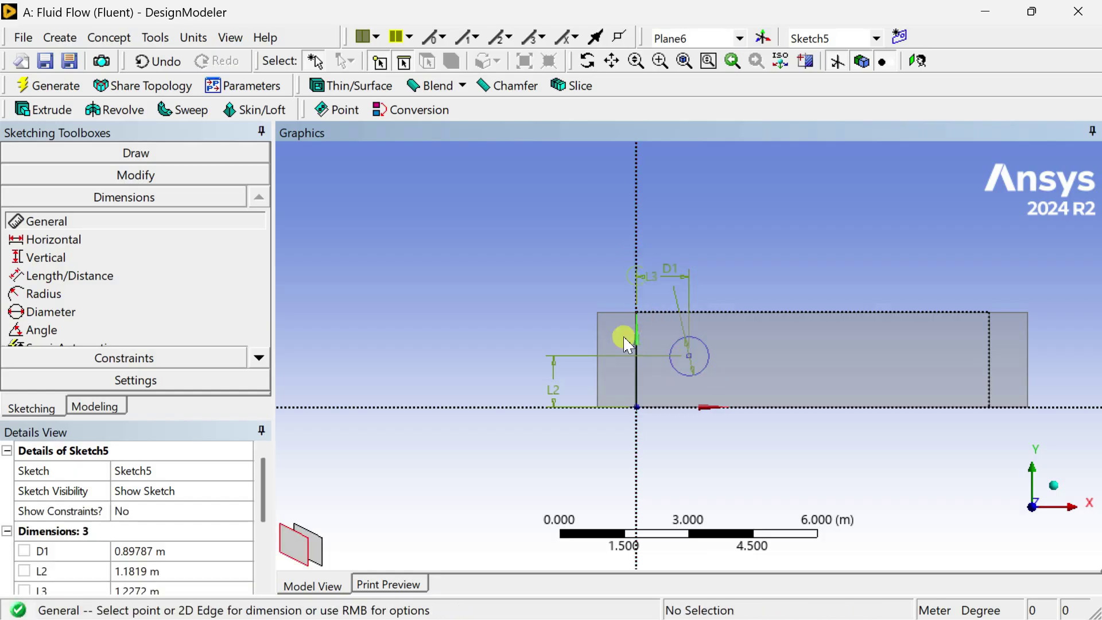
Set the circle's diameter to 1.3 m and its centre's height above the bottom edge to 1 m
scroll(190, 513, down, 1)
click(185, 491)
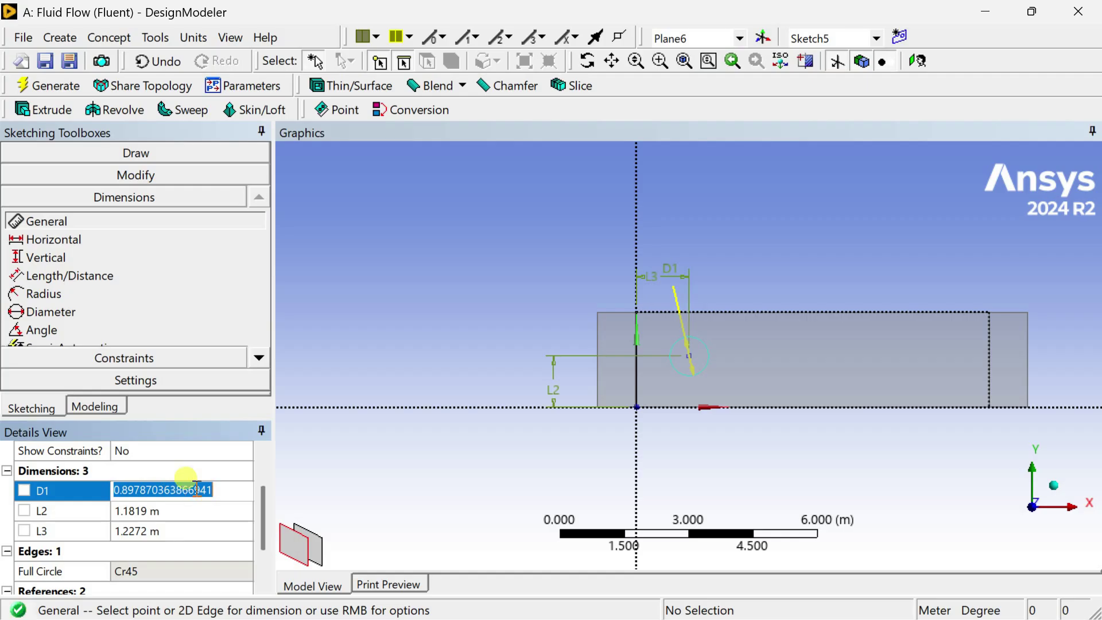
text(1.30)
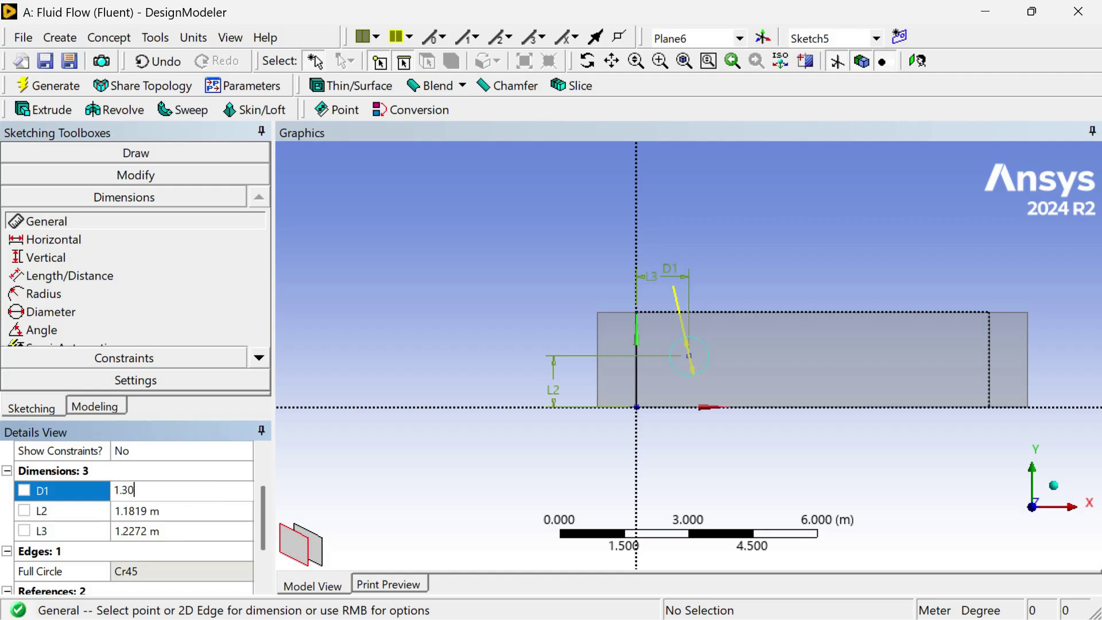
key(Return)
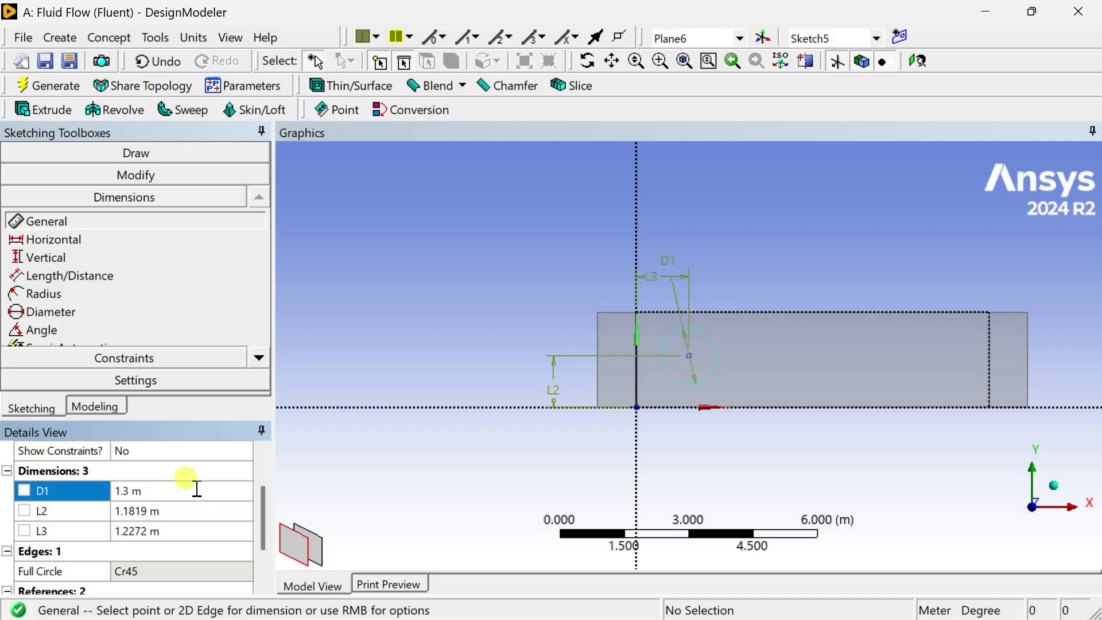
click(181, 514)
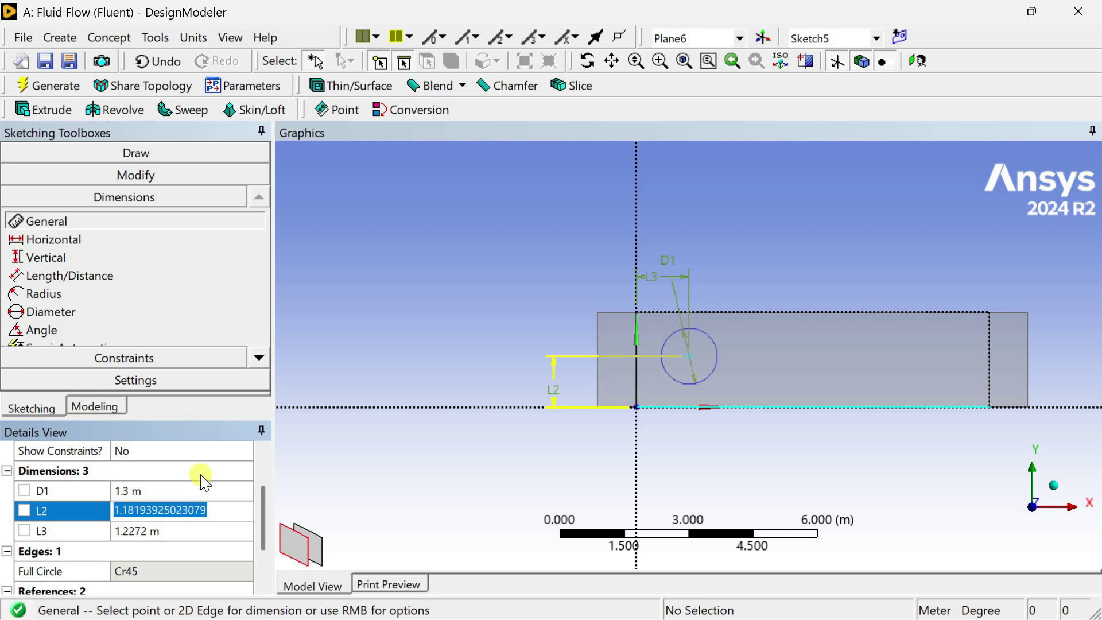
text(1)
key(Return)
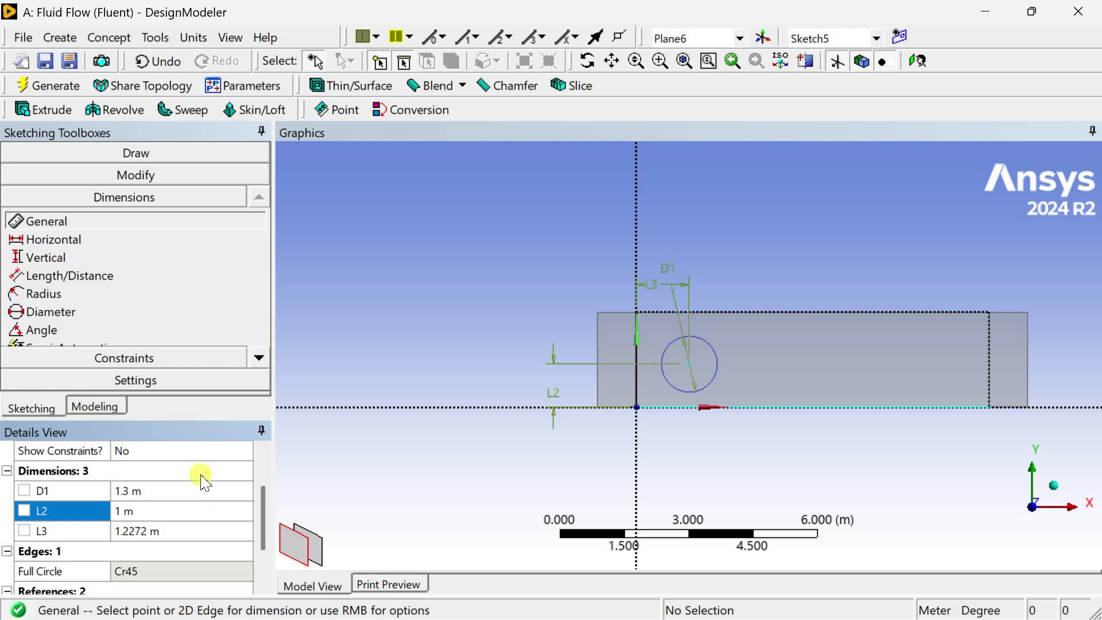
Set the circle centre's horizontal distance from the end face's left edge to 1 m and generate the sketch
click(185, 531)
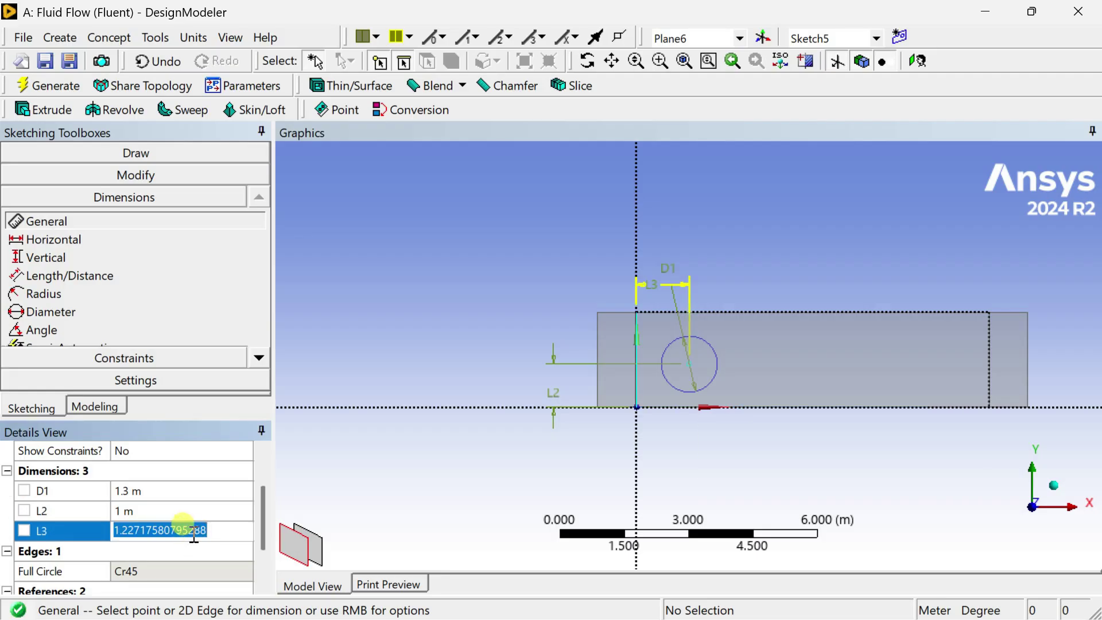
text(0.5)
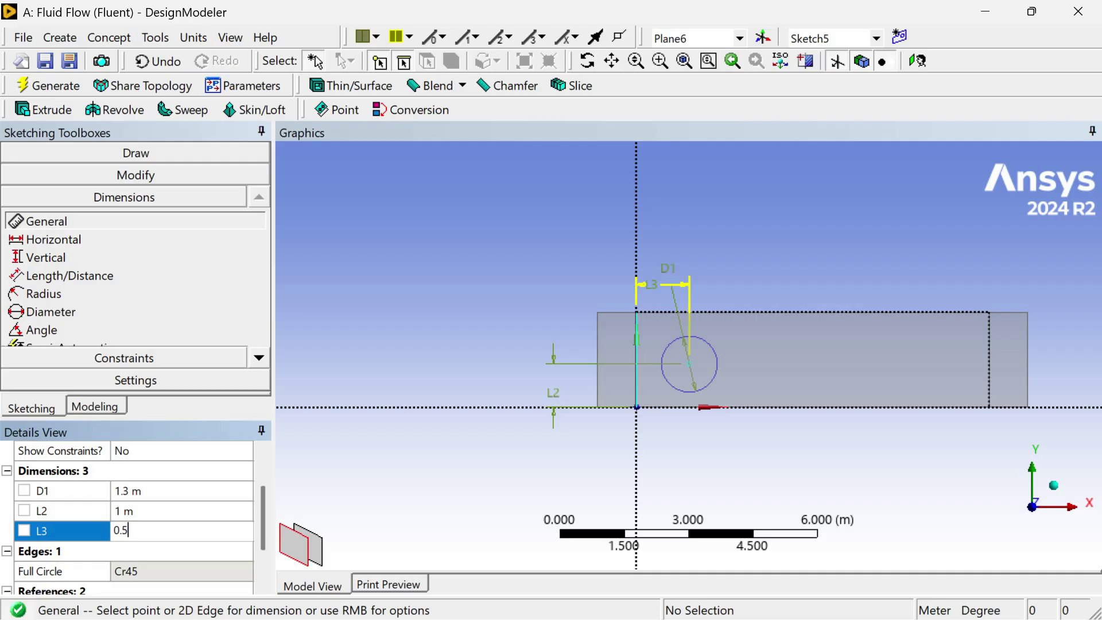
key(Return)
click(193, 534)
text(1)
key(Return)
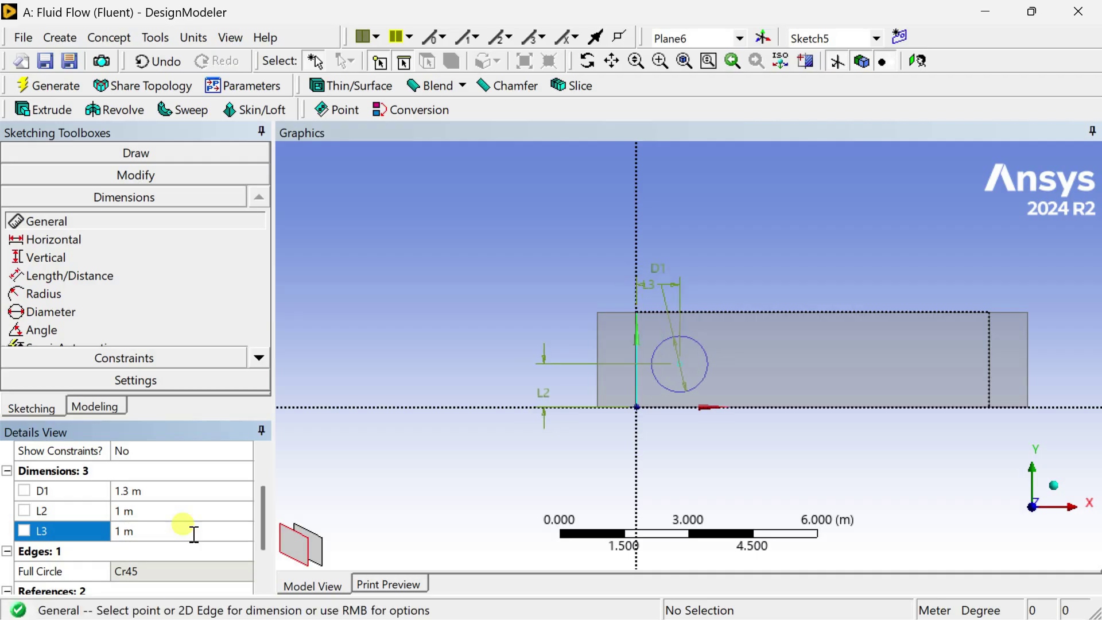
click(61, 95)
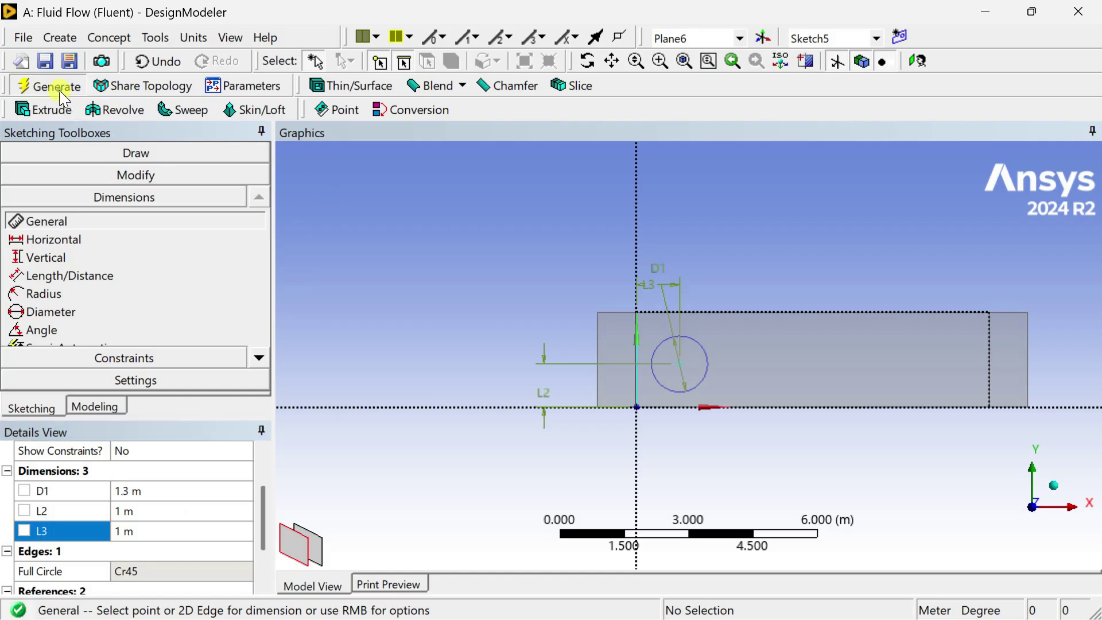
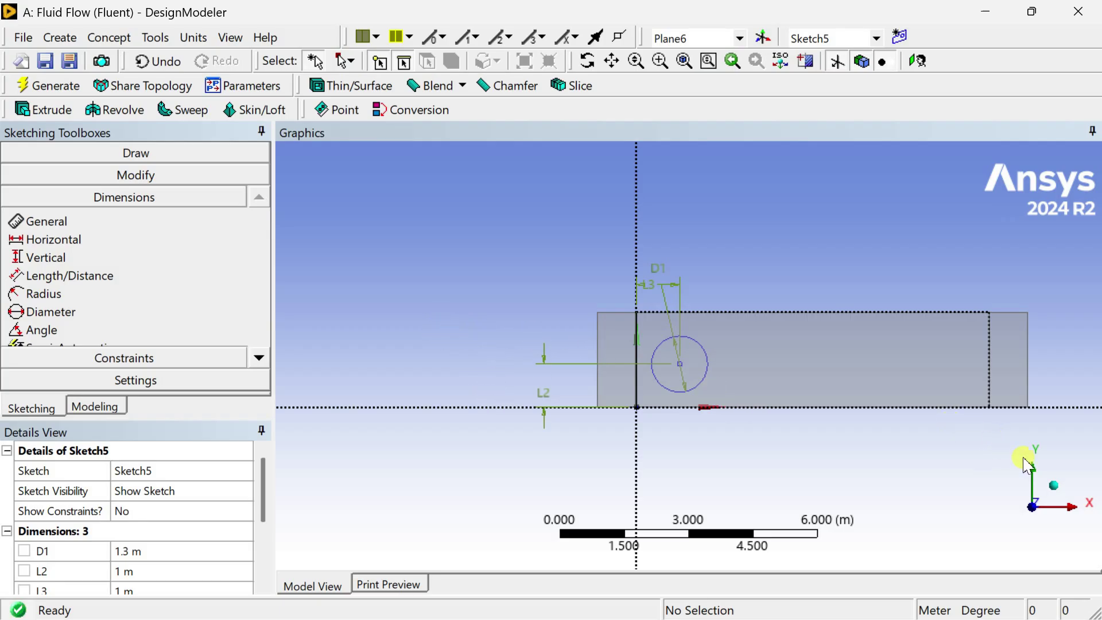
click(1055, 491)
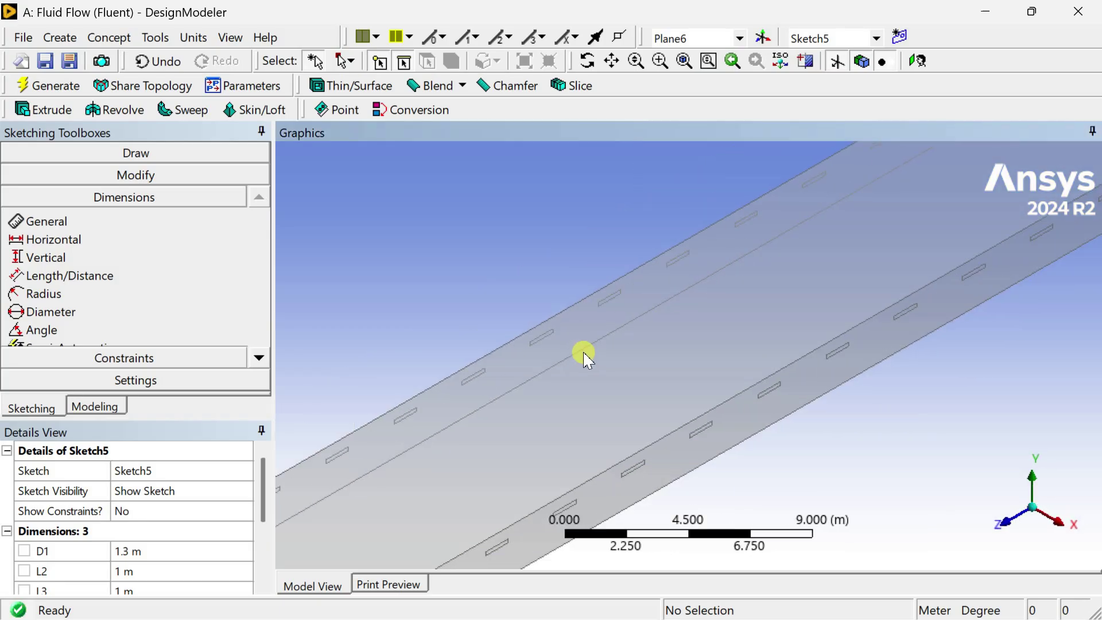
scroll(439, 500, up, 2)
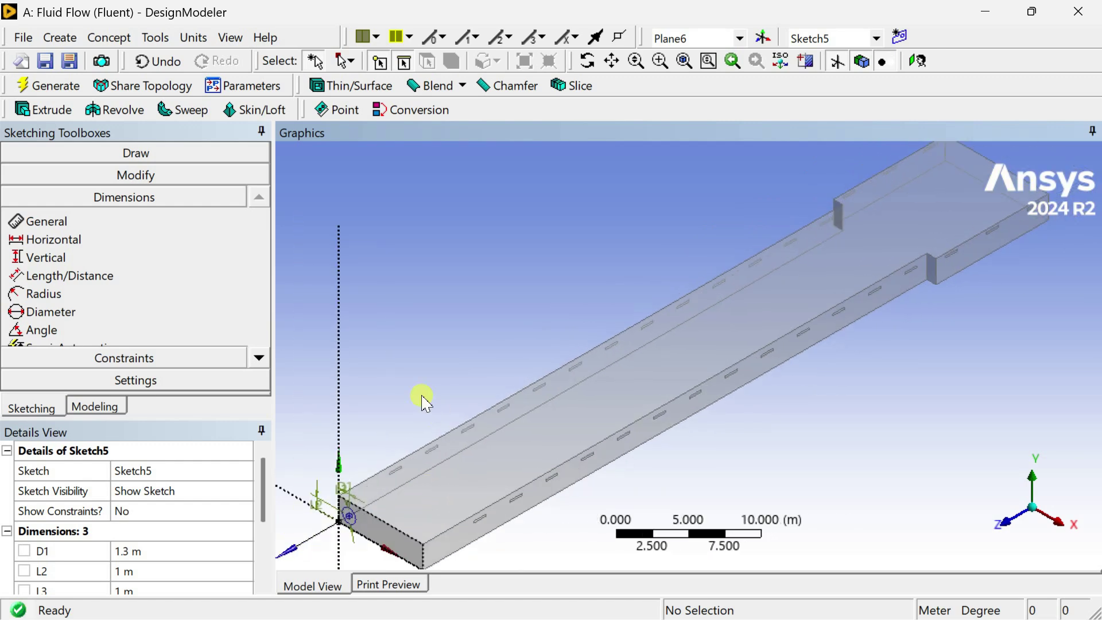
Start a surface from sketches using the 1.3 m circle sketch on the duct's end face as base object
ctrl+middle_drag(410, 423, 682, 308)
scroll(640, 436, up, 2)
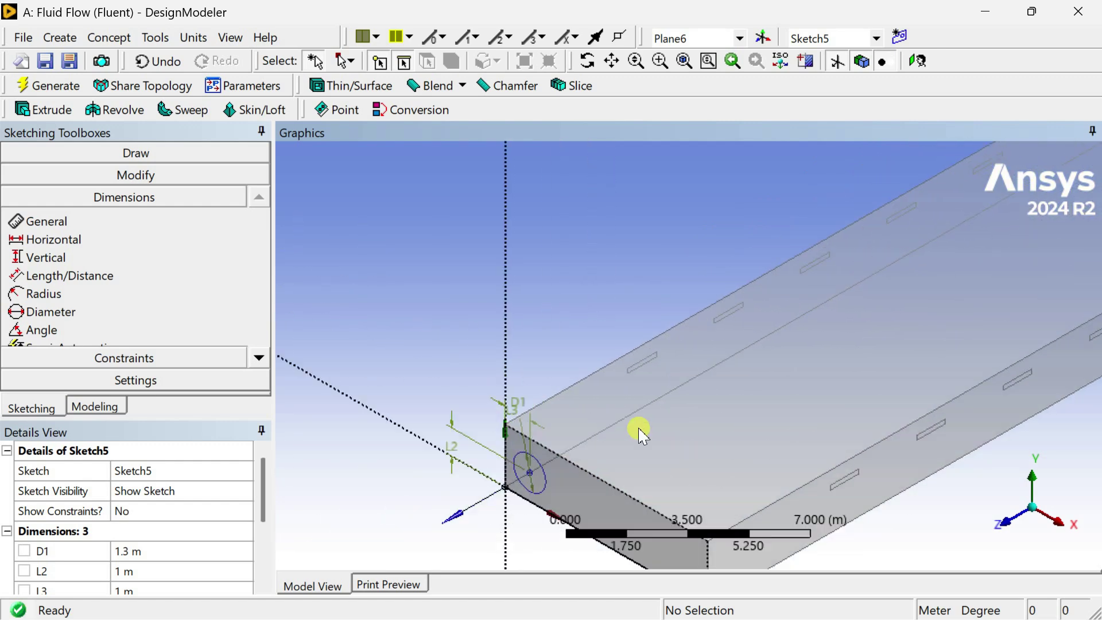
ctrl+middle_drag(654, 364, 676, 337)
scroll(666, 327, up, 2)
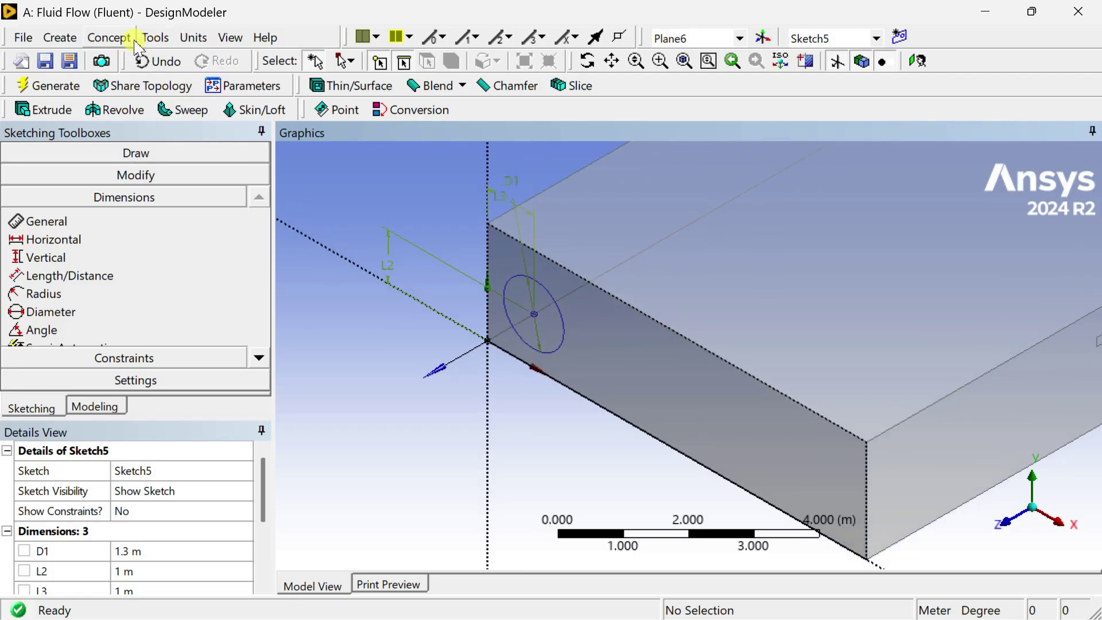
click(151, 38)
mouse_move(95, 34)
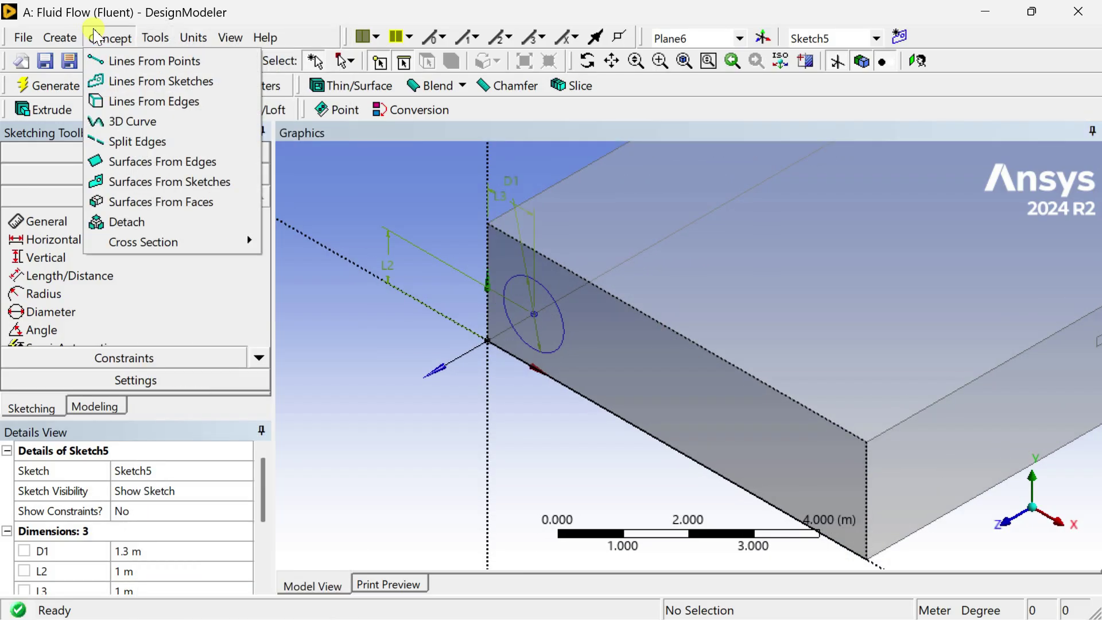
click(153, 181)
click(522, 291)
click(172, 491)
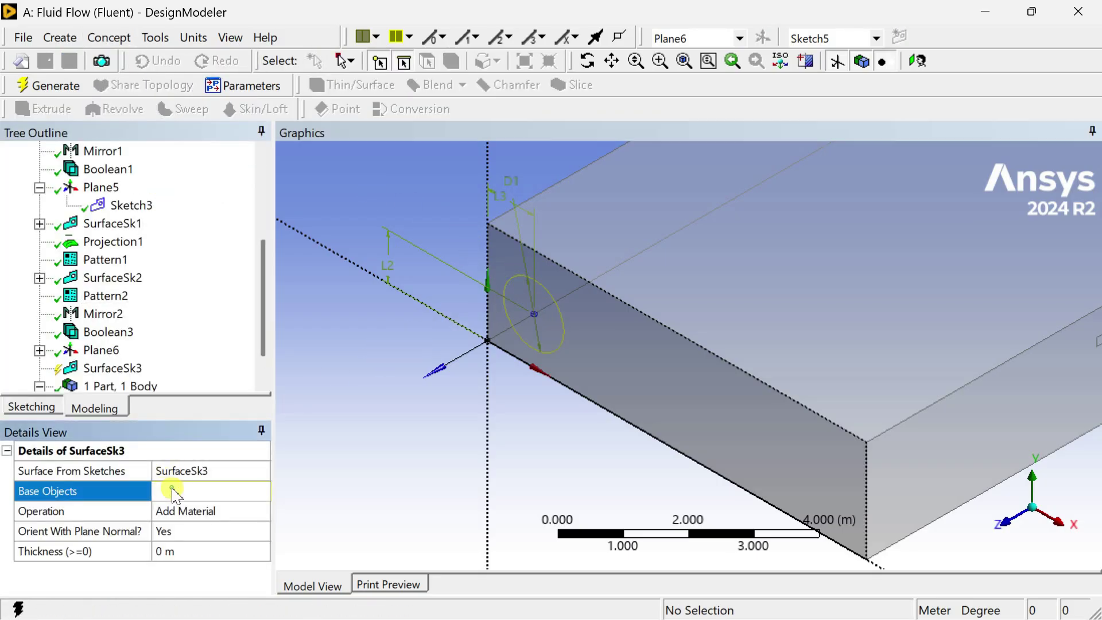
Set the circular surface's operation to Add Frozen and generate it
click(206, 511)
click(261, 511)
click(238, 525)
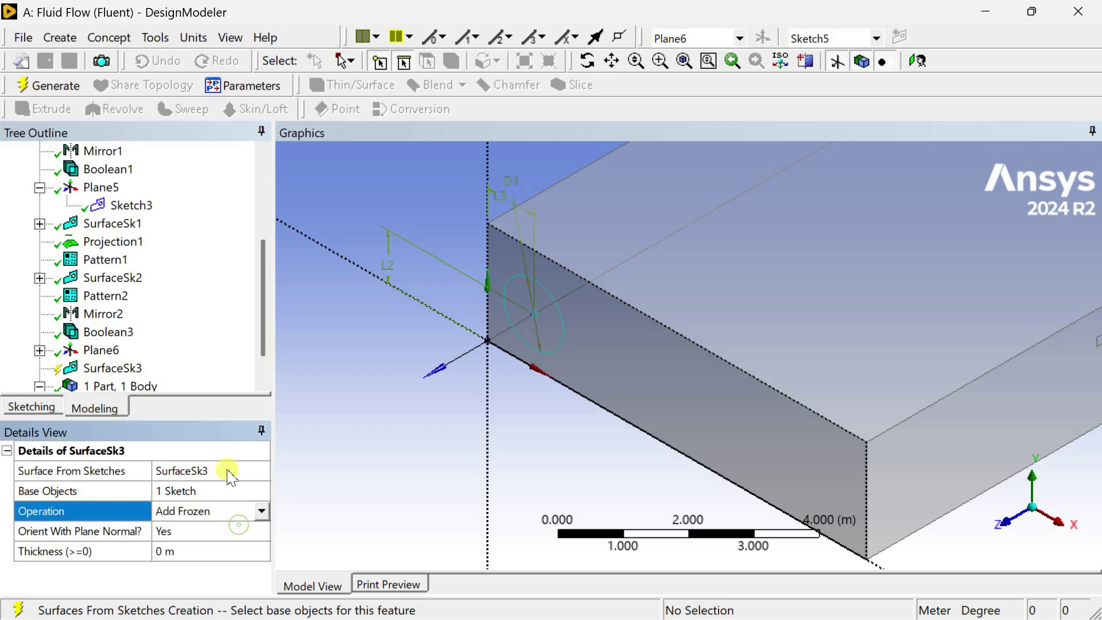
click(46, 85)
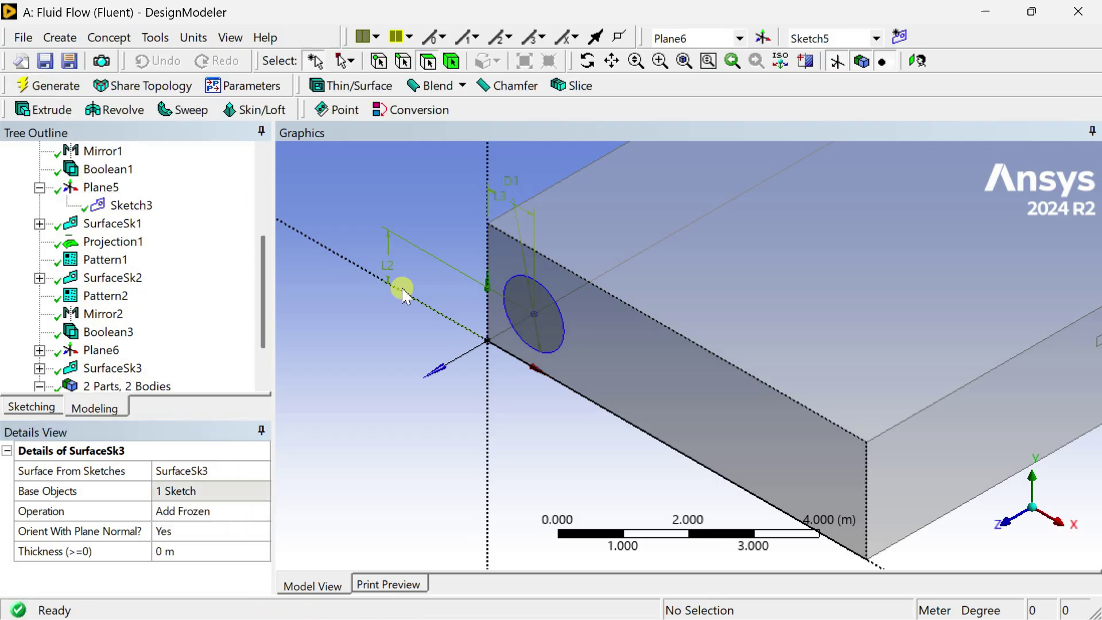
Start a linear pattern of the circular surface body, using the end face's top edge as its direction
click(518, 313)
click(435, 249)
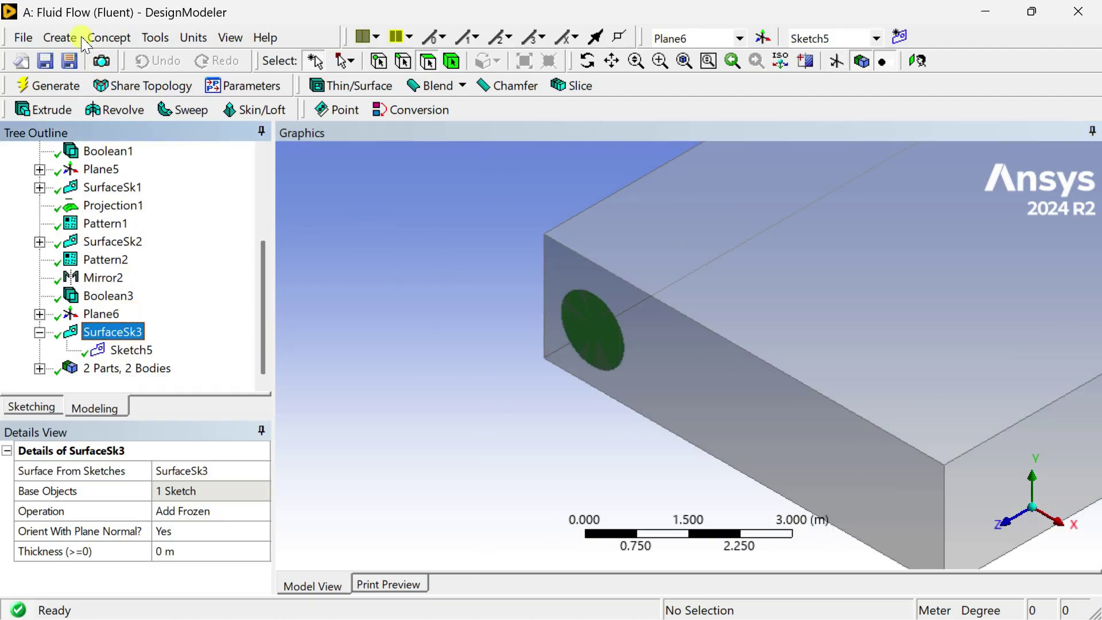
click(58, 37)
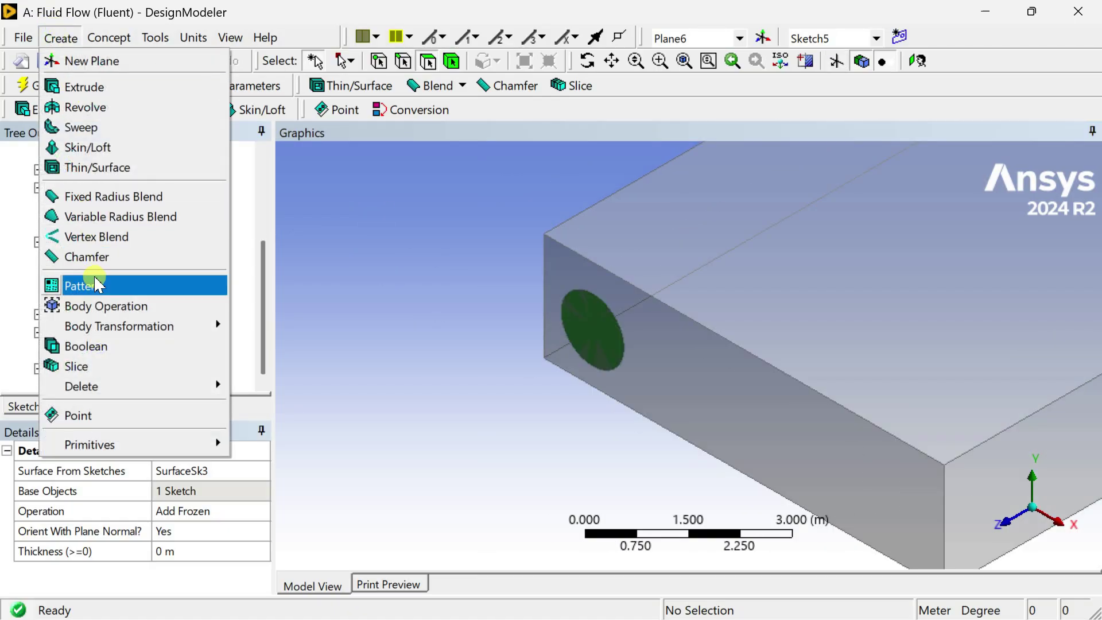
click(86, 285)
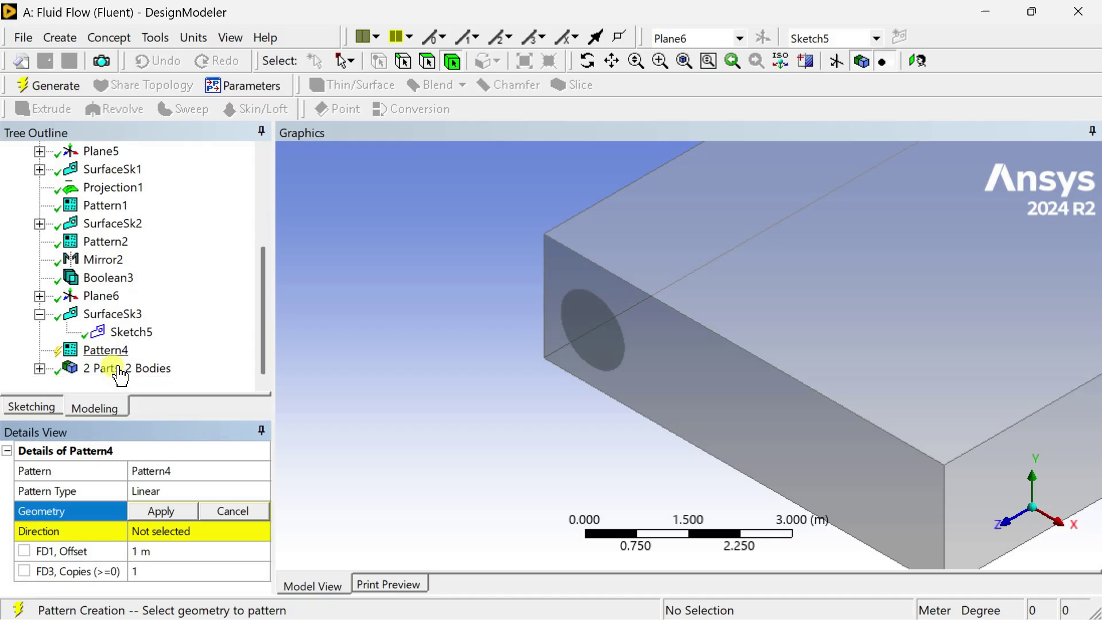
click(39, 369)
click(138, 368)
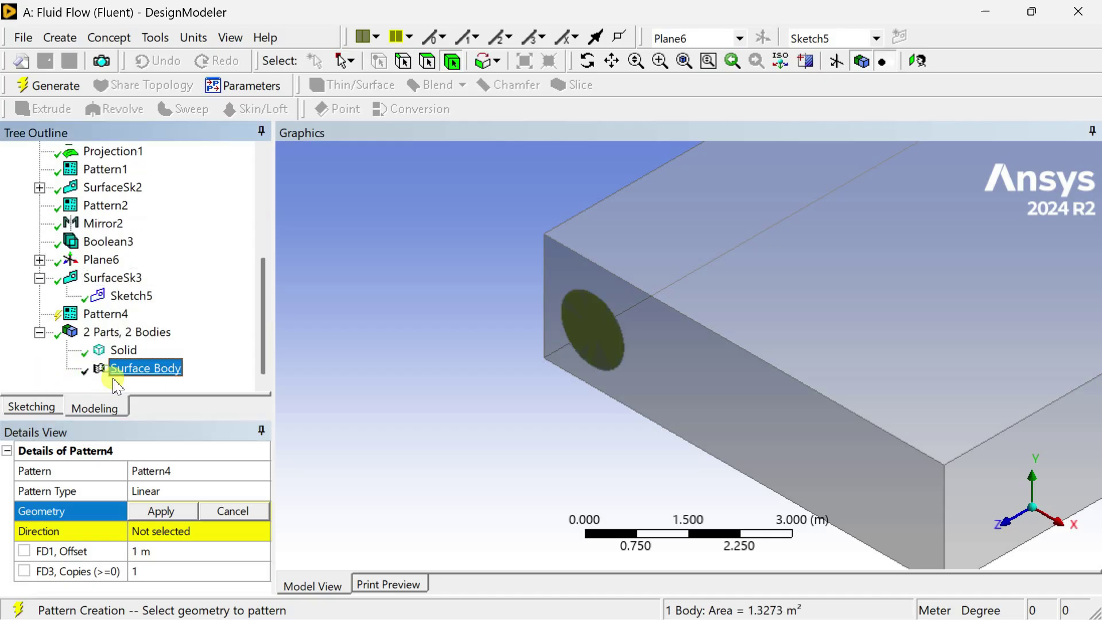
click(155, 512)
click(157, 530)
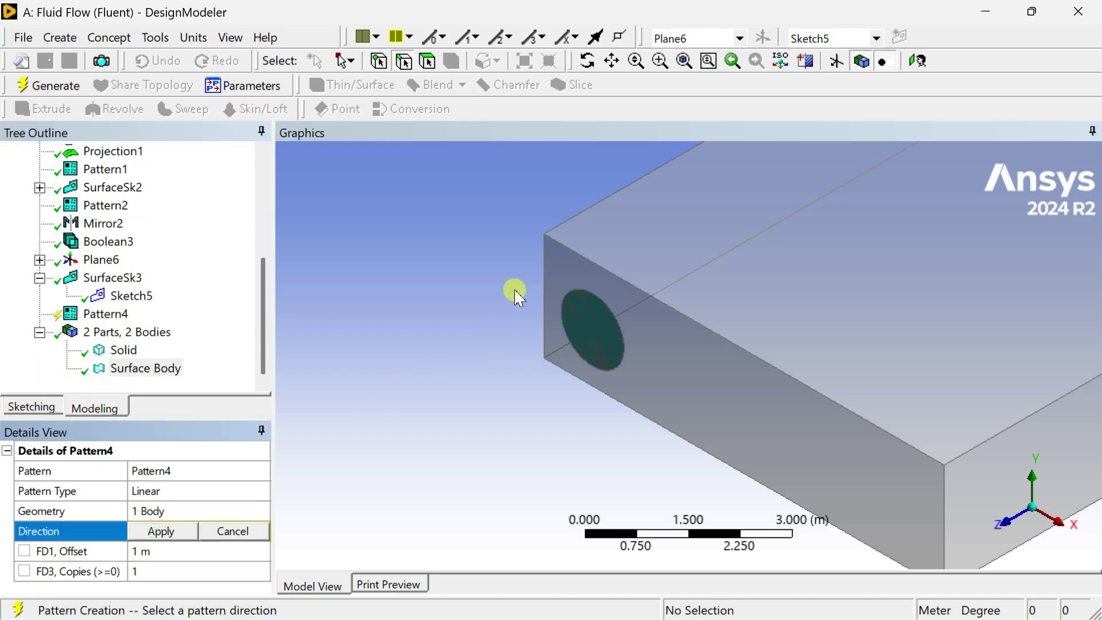
click(552, 248)
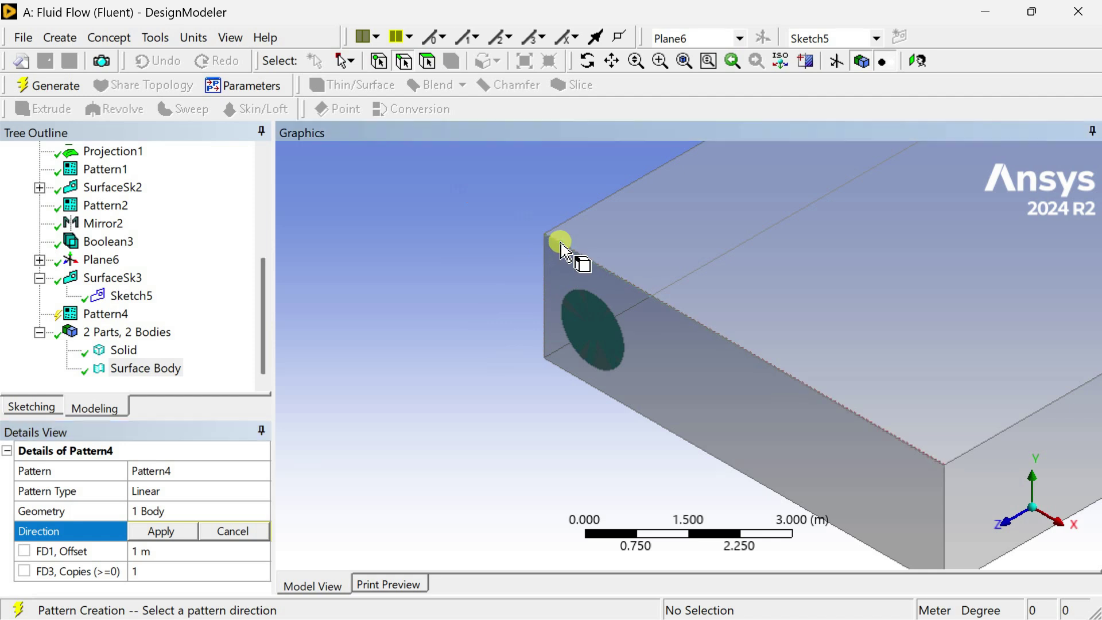
click(160, 530)
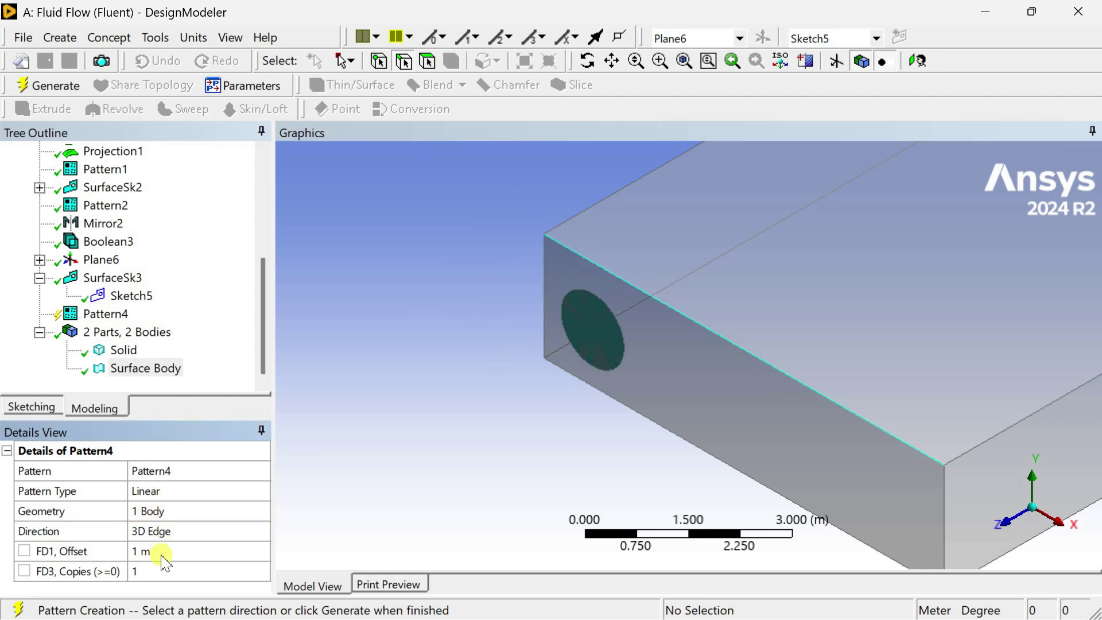
Set the circular surface pattern's offset to 2 m and generate it with one copy
click(163, 554)
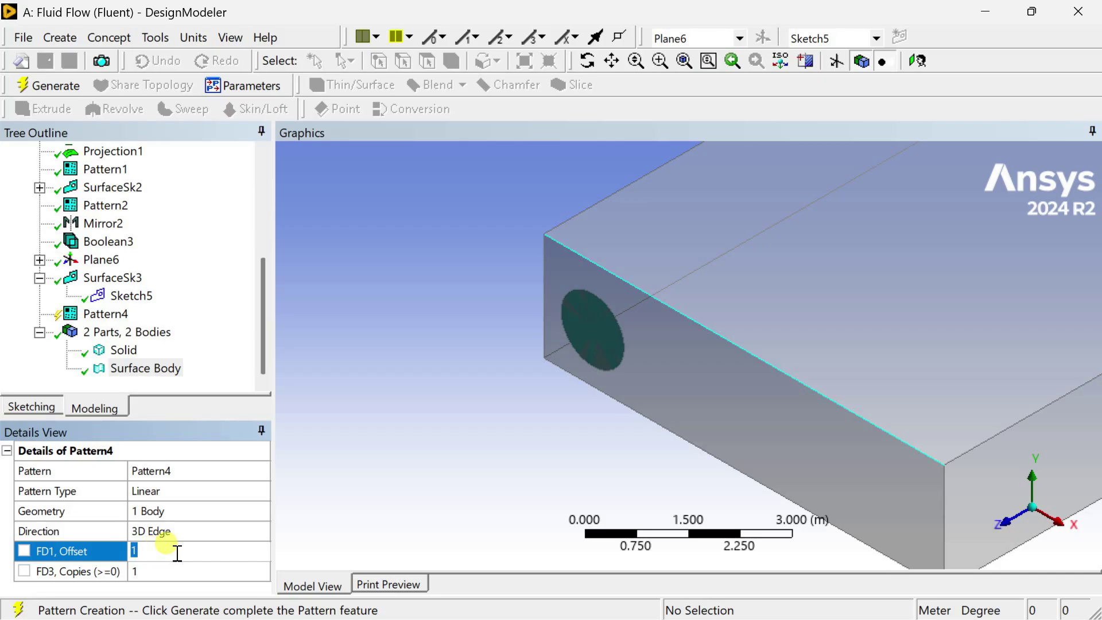
text(2)
click(166, 545)
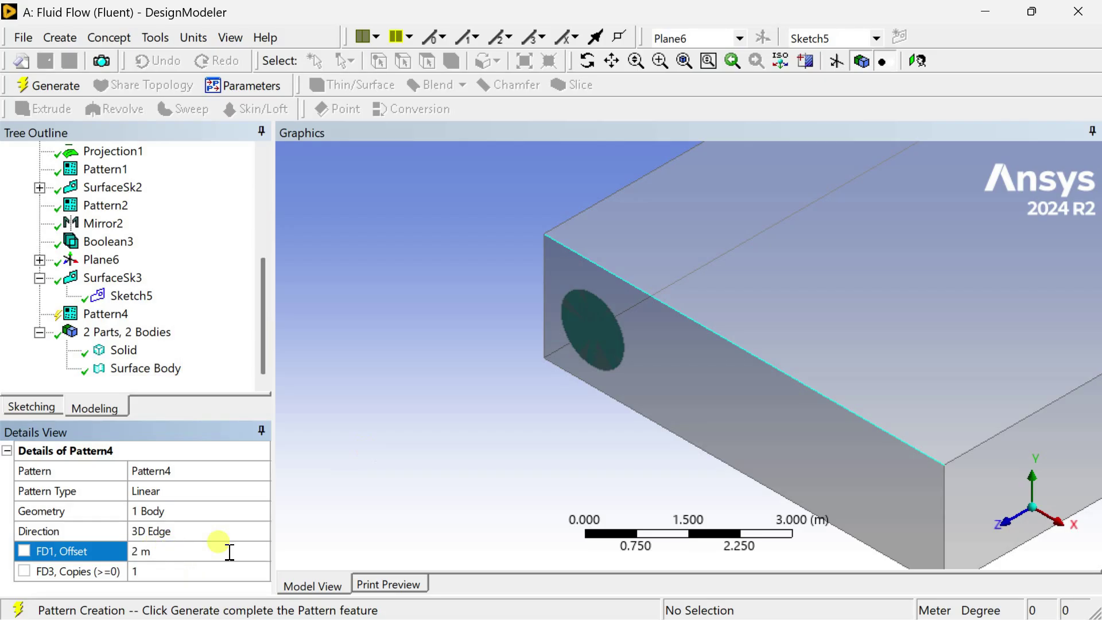
click(61, 87)
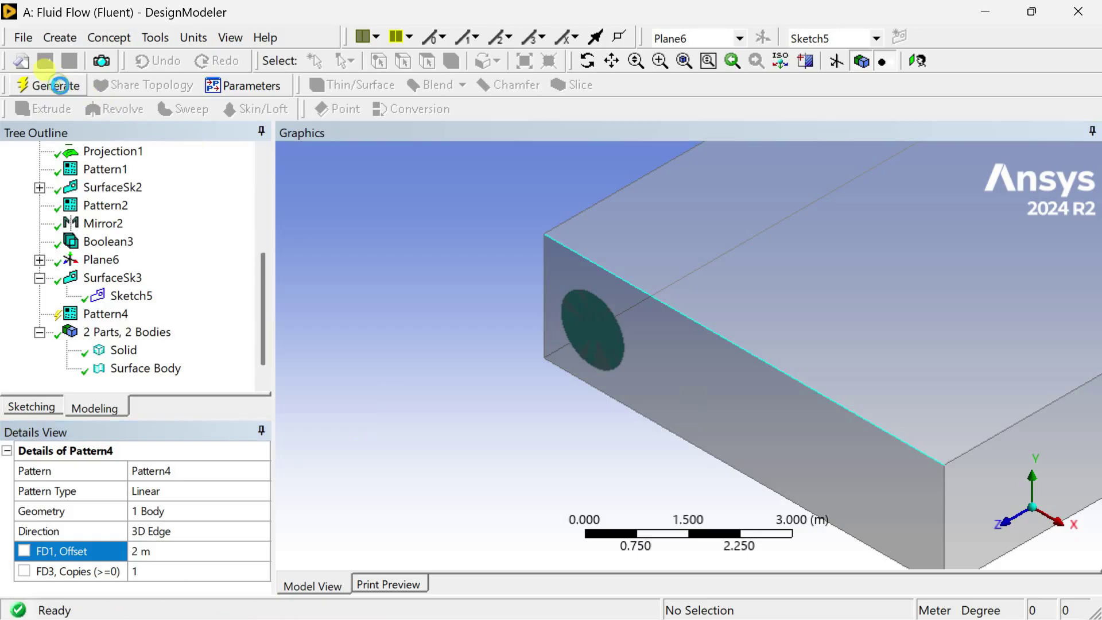
scroll(643, 287, down, 2)
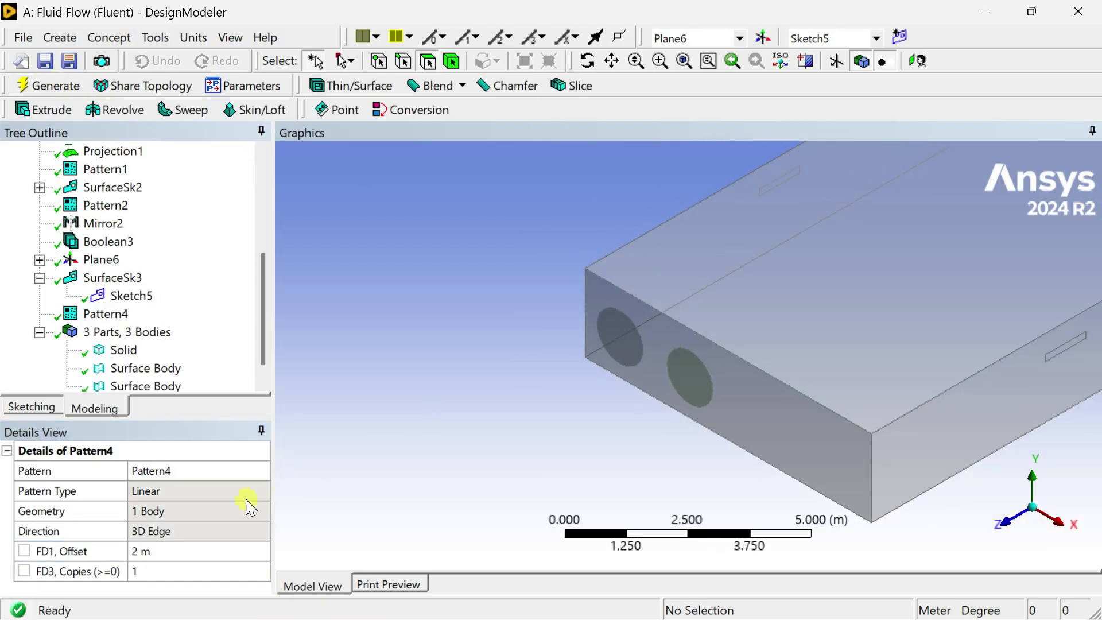
Set the circular surface pattern's offset to 1.5 m and regenerate it
click(174, 549)
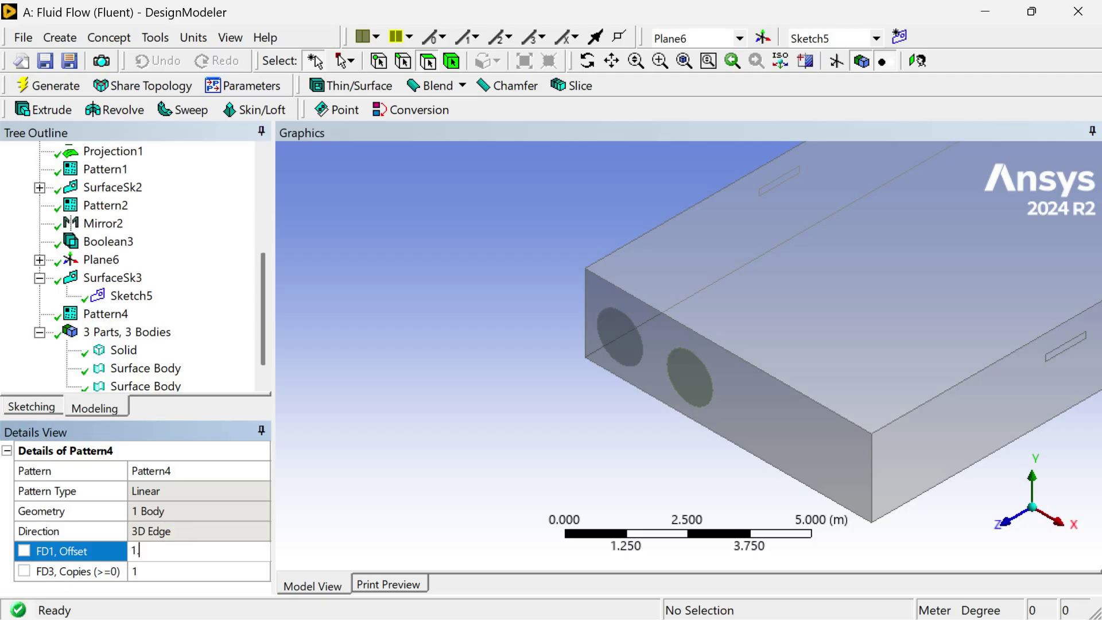
key(Return)
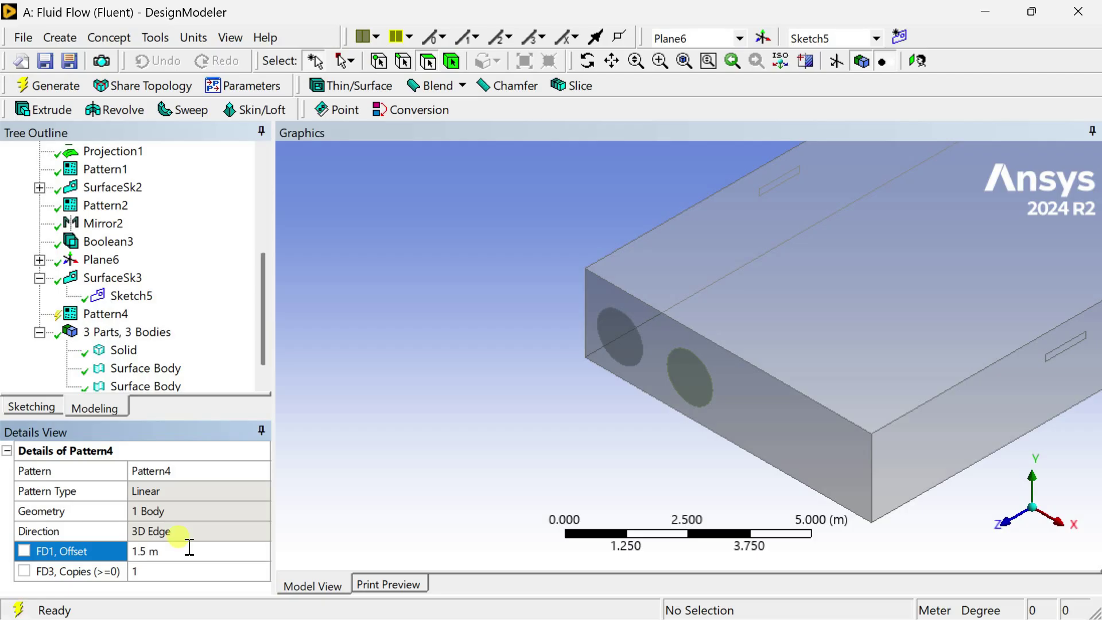
click(51, 92)
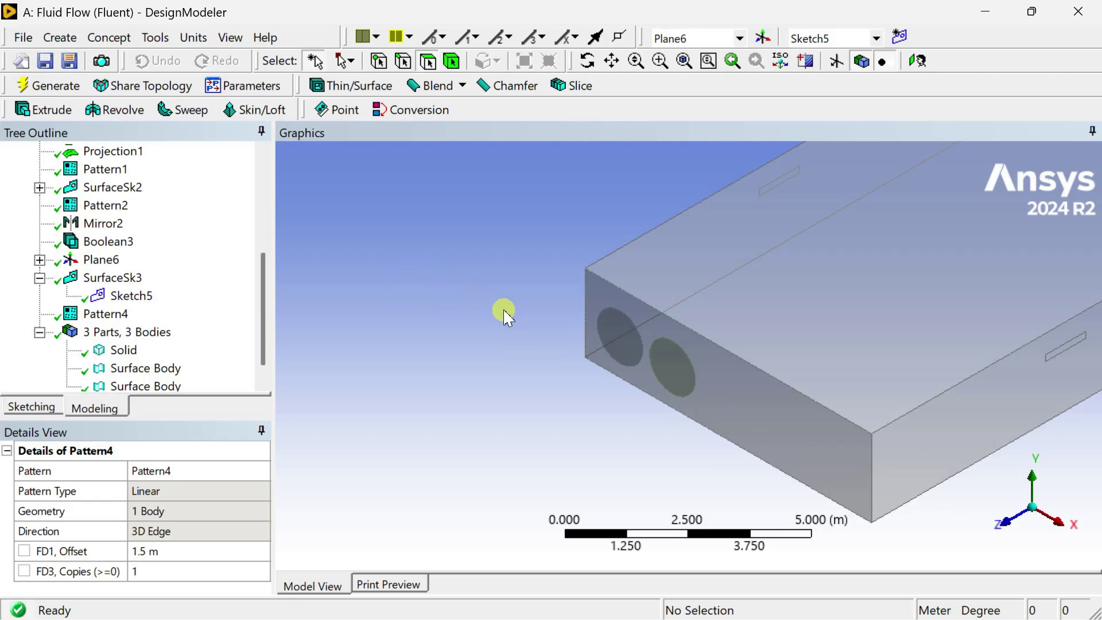
Start a mirror body transformation with the two circular surface bodies on the end face as its bodies
scroll(506, 325, down, 2)
scroll(506, 324, down, 2)
middle_drag(652, 394, 528, 436)
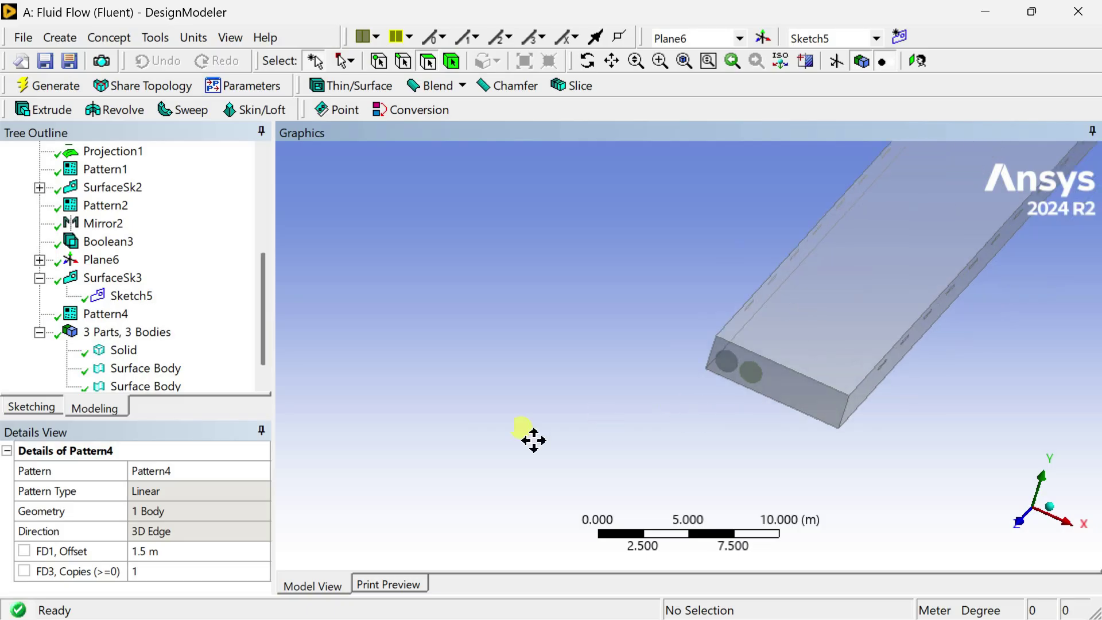
scroll(583, 422, up, 2)
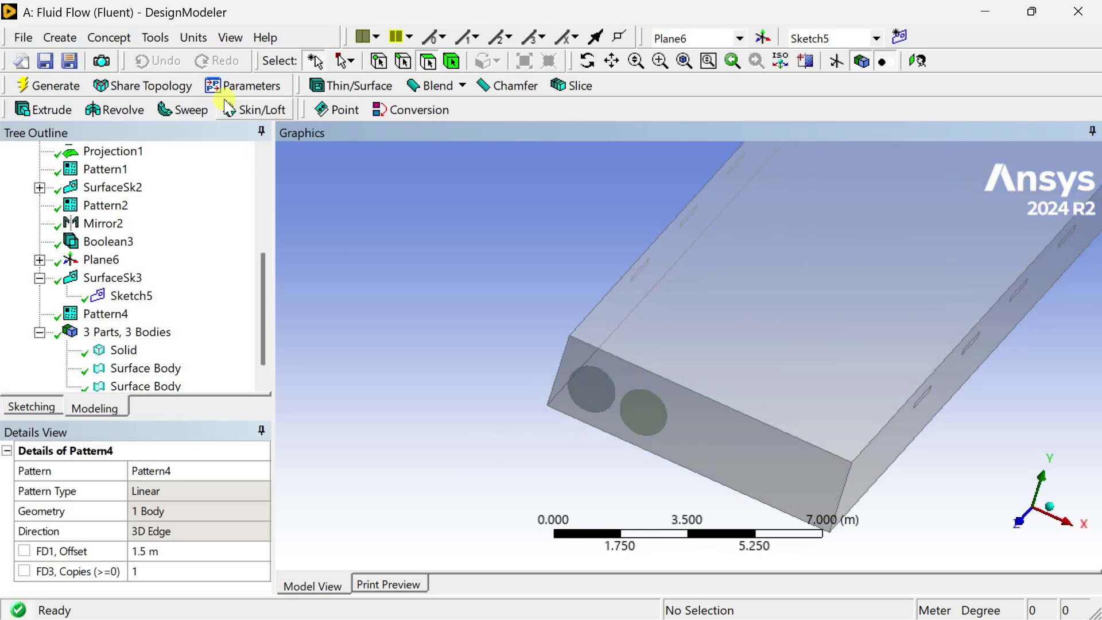
click(60, 38)
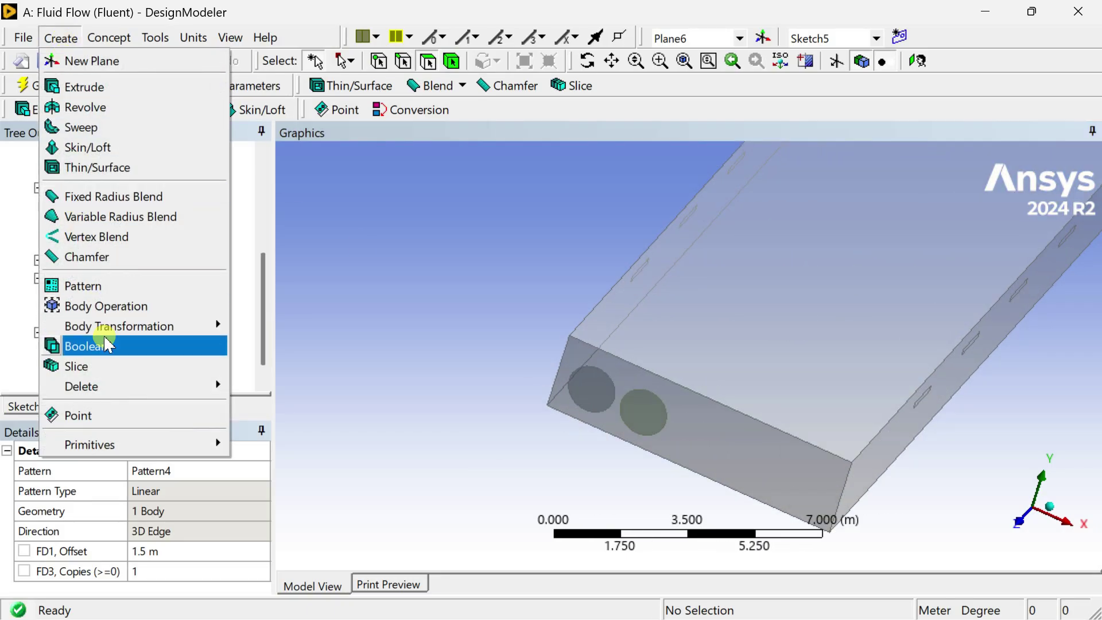
mouse_move(115, 326)
click(281, 386)
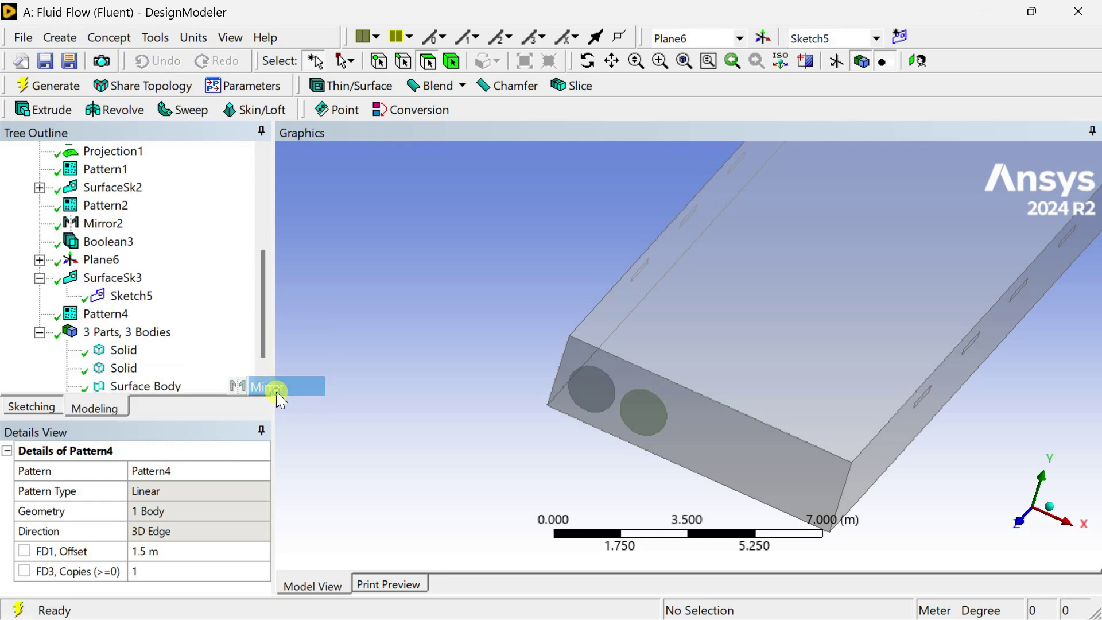
scroll(190, 315, down, 1)
click(141, 350)
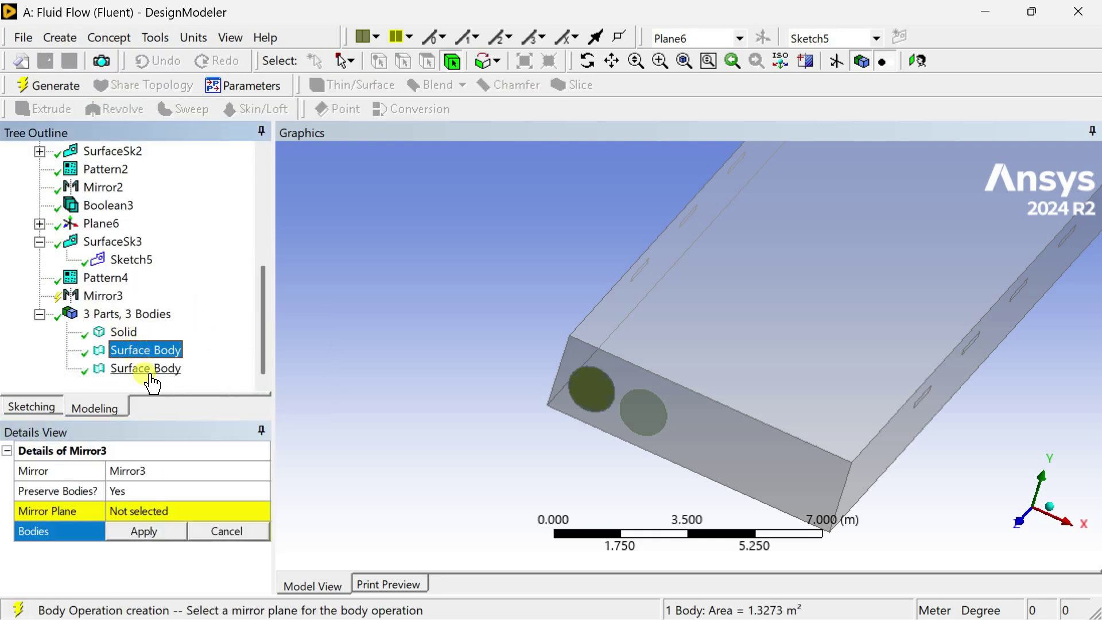
ctrl+click(147, 368)
click(151, 510)
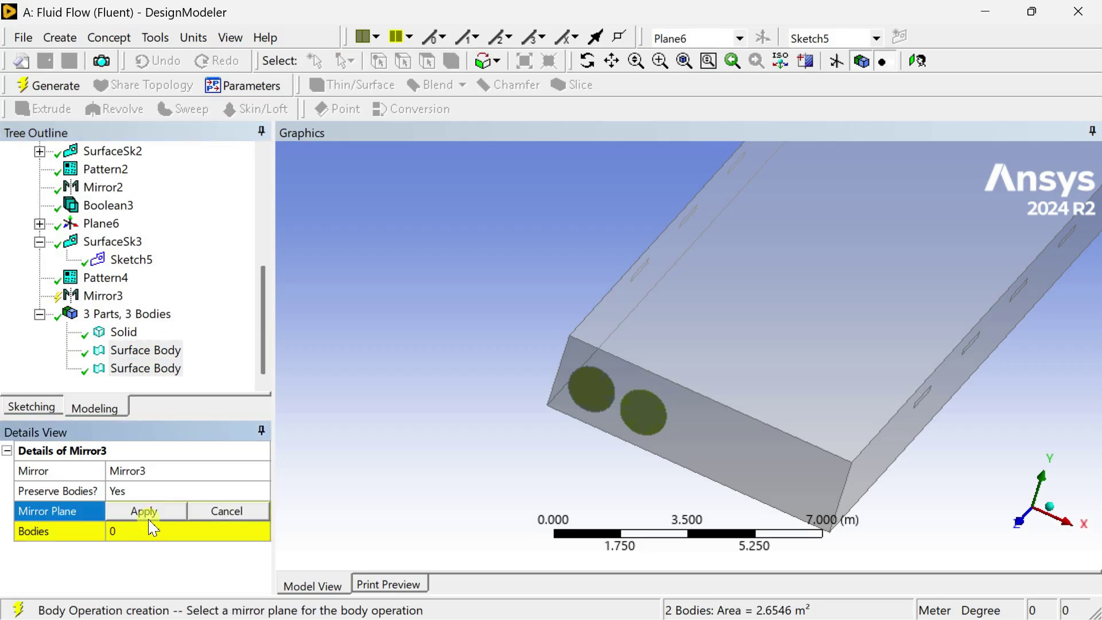
click(147, 528)
Assign YZPlane as the mirror plane for the two circular surfaces and generate the mirror
click(147, 510)
middle_drag(1096, 442, 1021, 443)
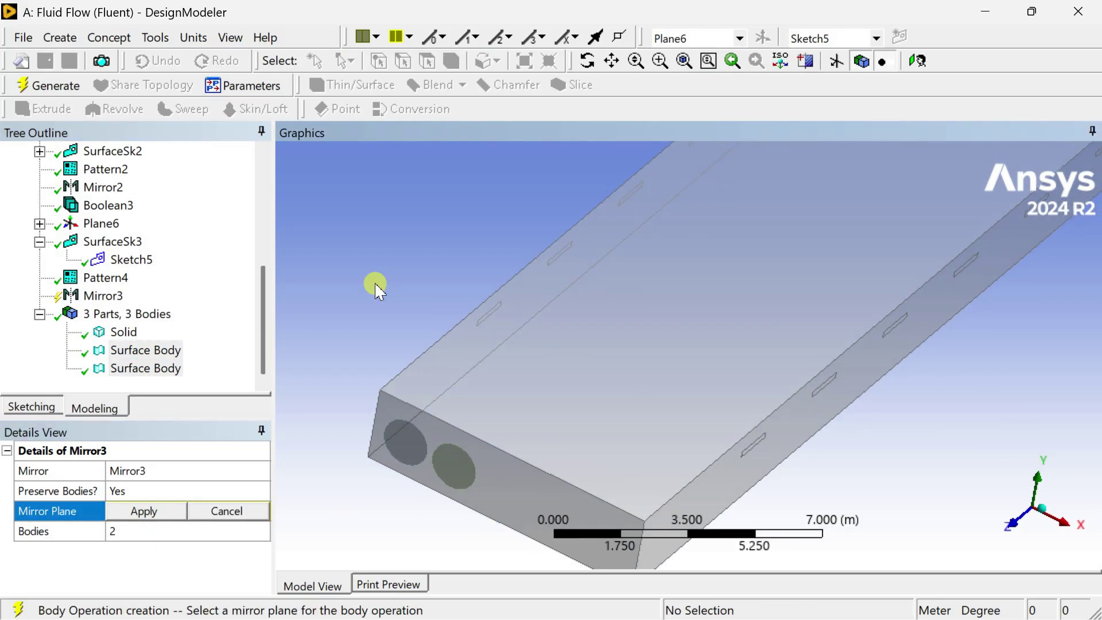
scroll(190, 229, up, 4)
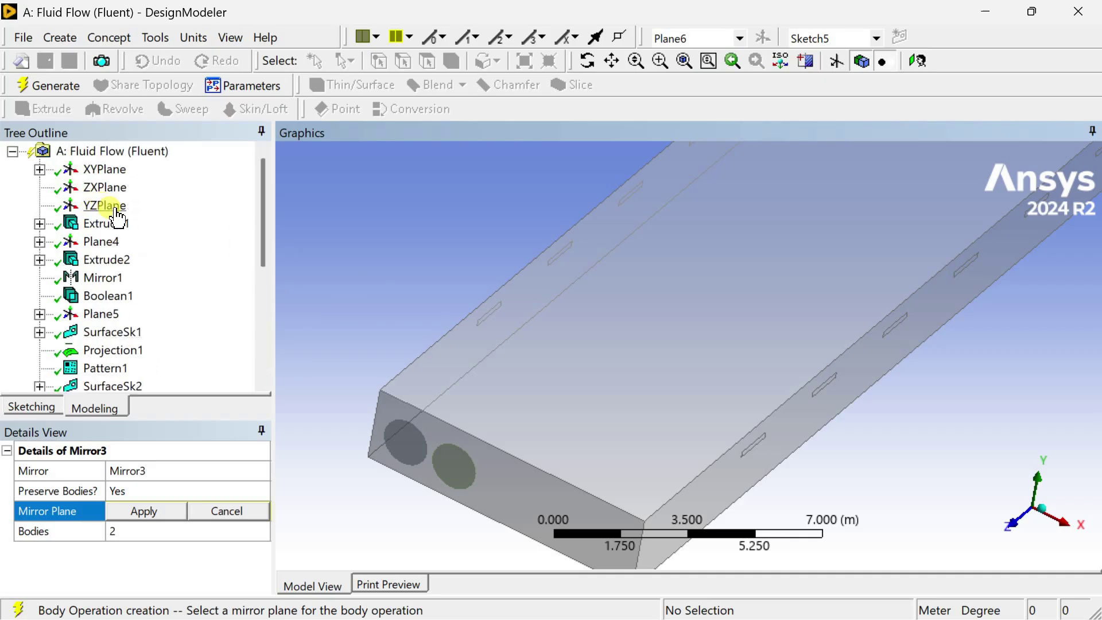
click(117, 211)
click(131, 512)
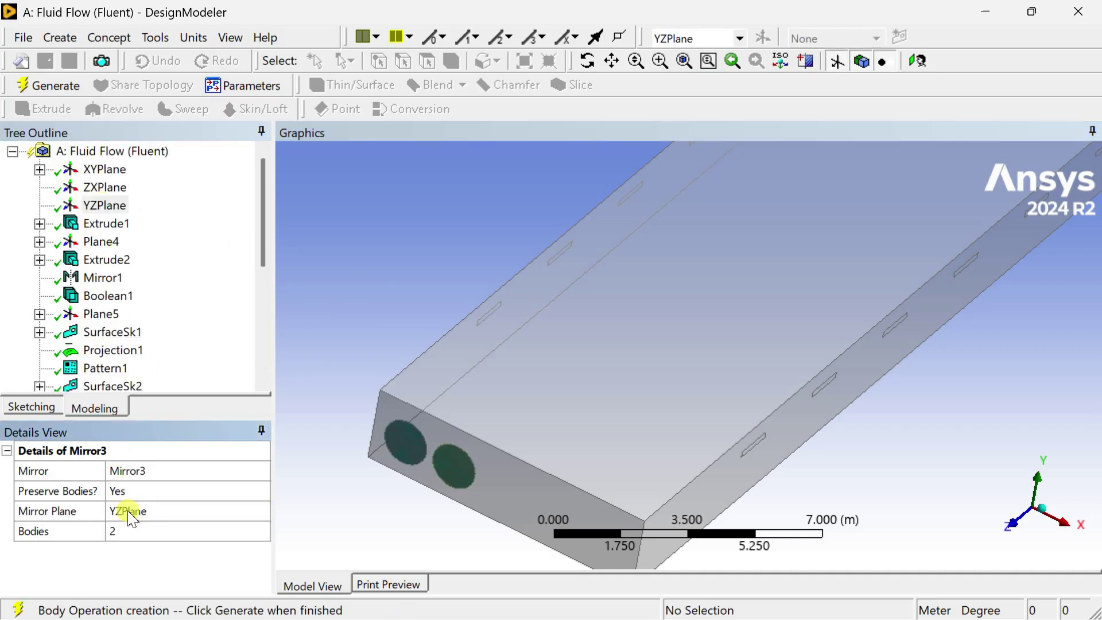
click(65, 93)
Find the existing plane on the duct's long side face and make that plane, Plane4, active
mouse_move(505, 375)
middle_down()
mouse_move(443, 360)
mouse_move(497, 369)
middle_up()
scroll(533, 392, down, 1)
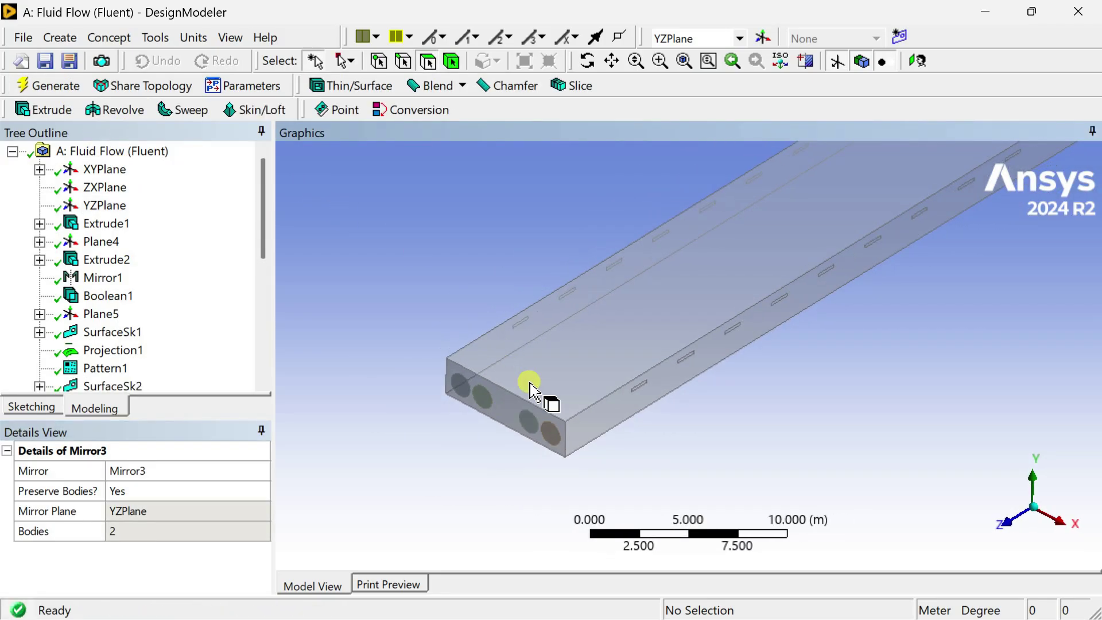
click(581, 436)
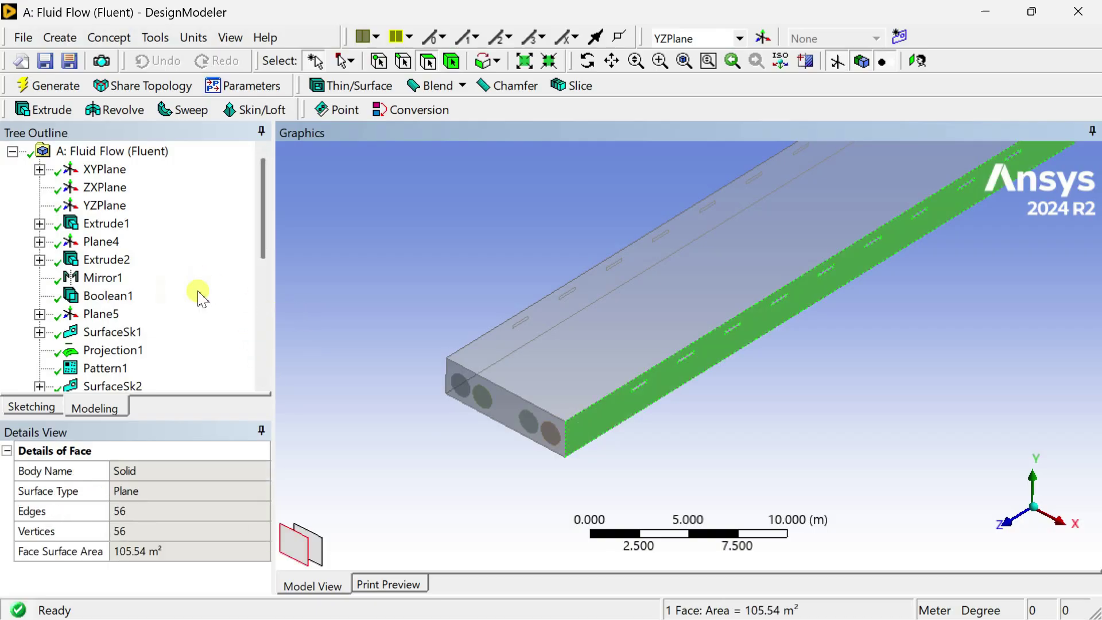
click(39, 169)
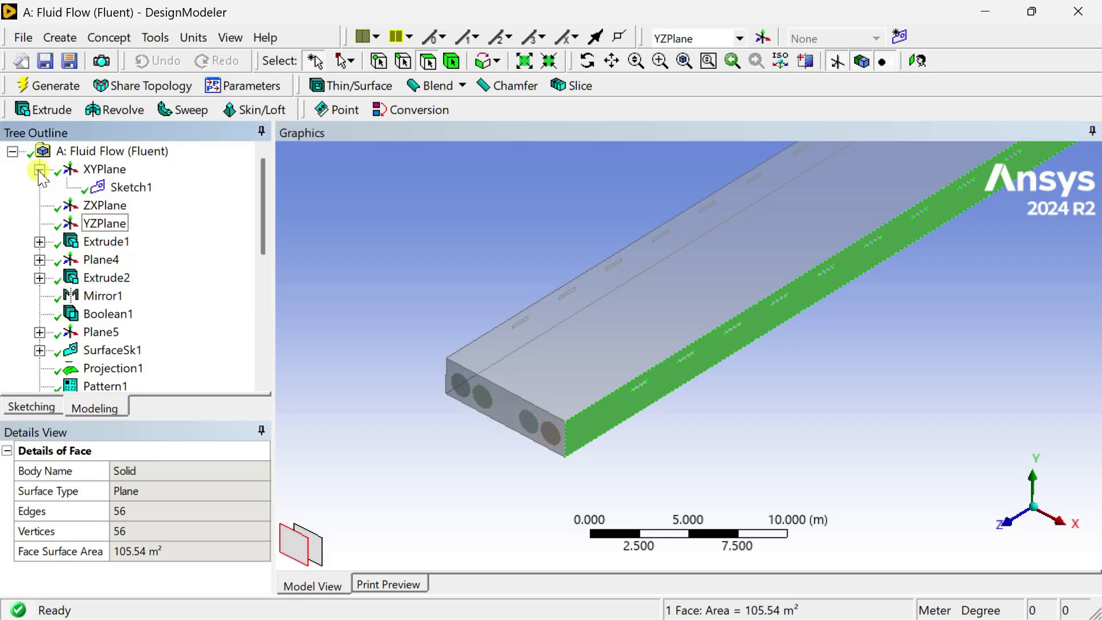
click(39, 169)
click(39, 242)
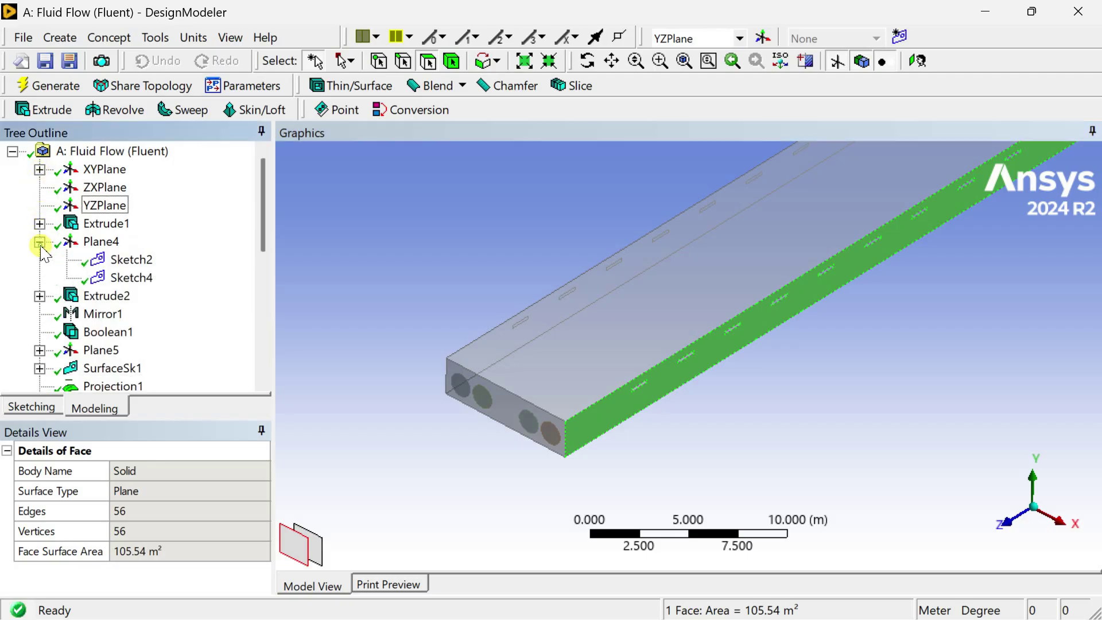
click(131, 260)
click(131, 279)
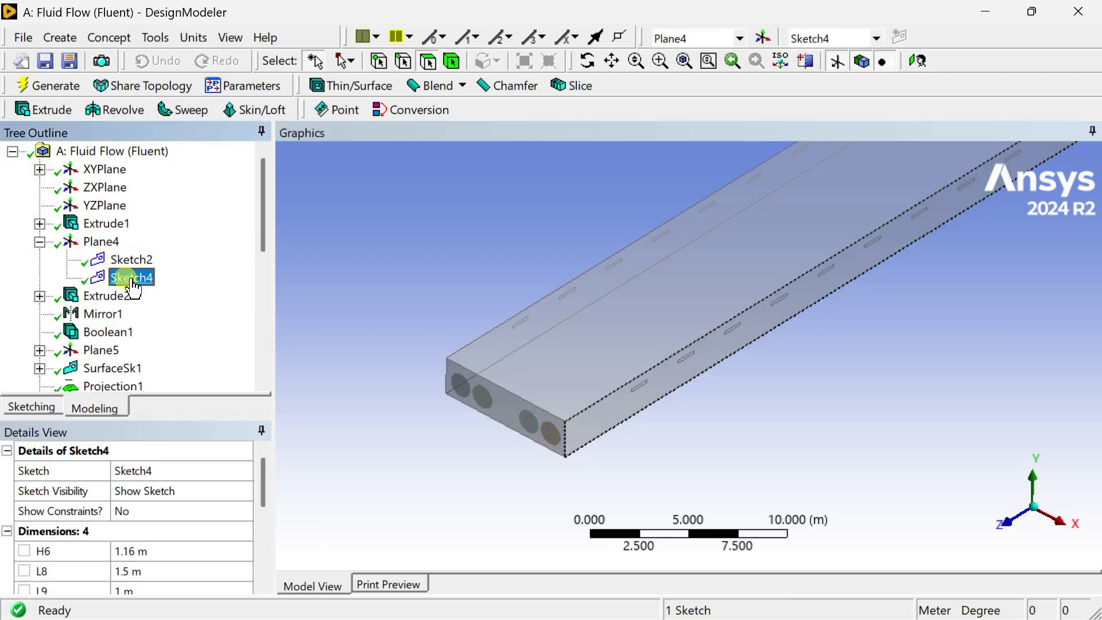
click(101, 241)
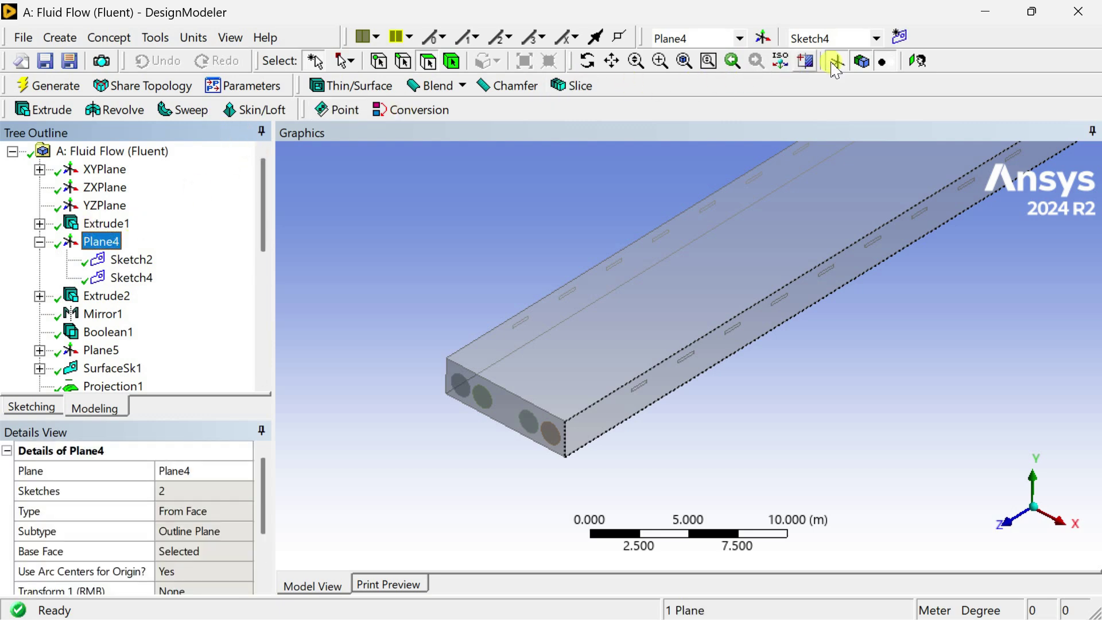
Create a new sketch on Plane4, the plane of the duct's long side face
click(898, 38)
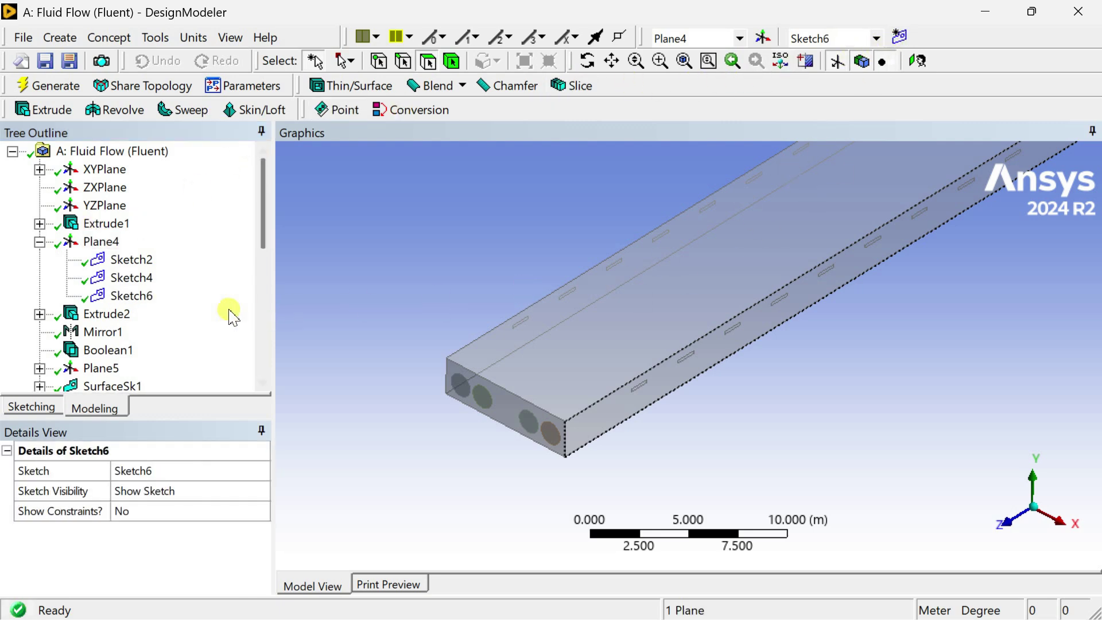
click(142, 298)
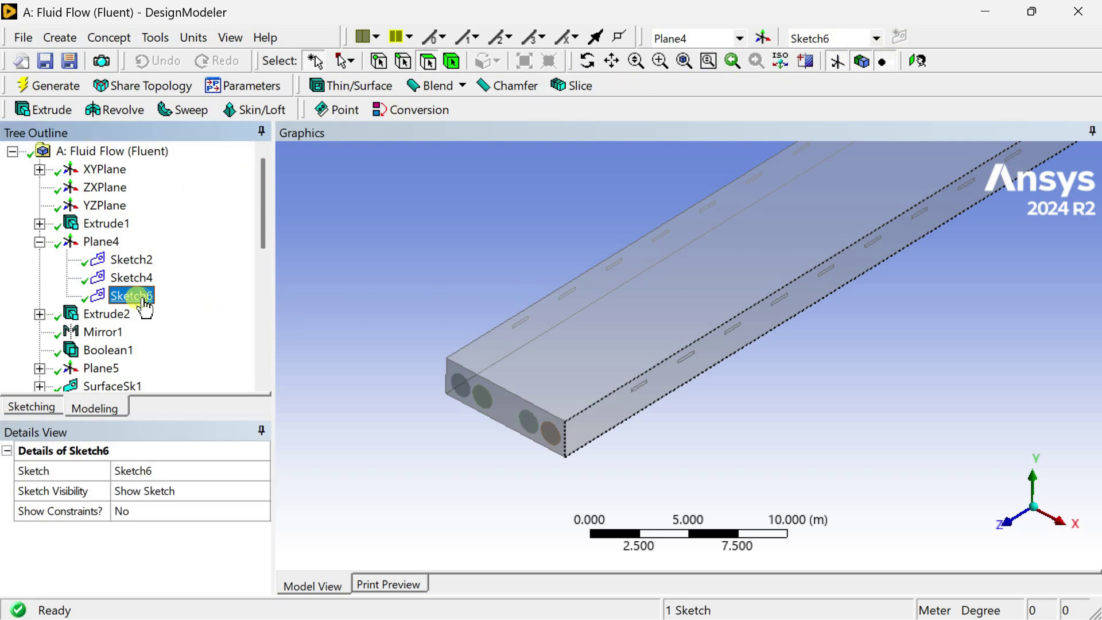
click(1060, 522)
ctrl+middle_drag(602, 285, 730, 362)
scroll(733, 358, up, 3)
scroll(662, 344, up, 1)
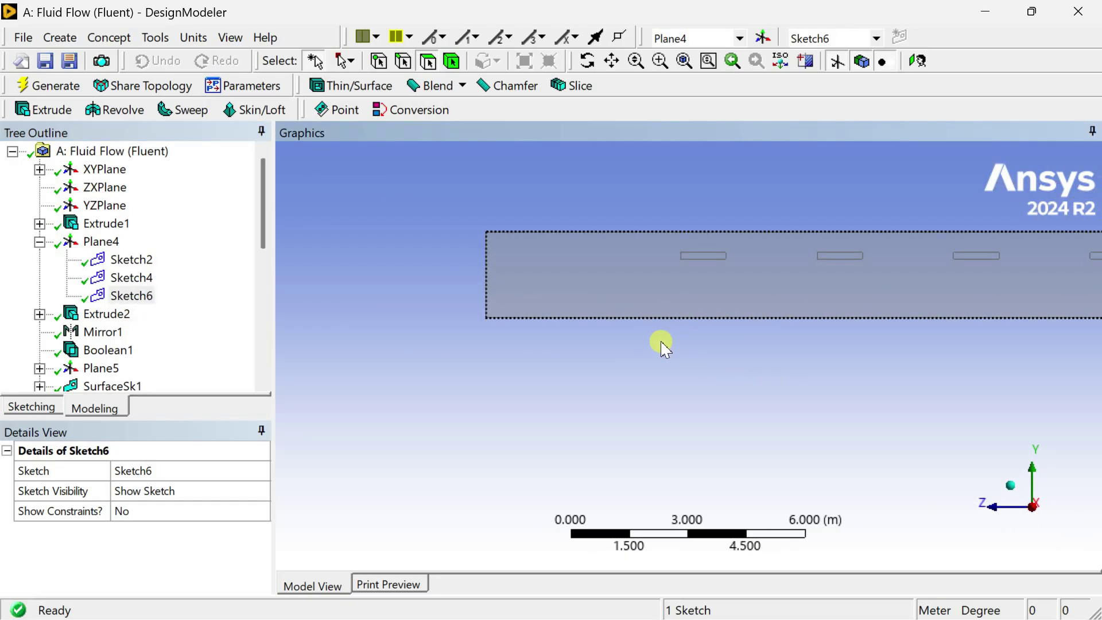
ctrl+middle_drag(662, 344, 736, 405)
Sketch a circle about 1.24 m in diameter on the side face, between the duct's end edge and the first rectangular opening
click(30, 407)
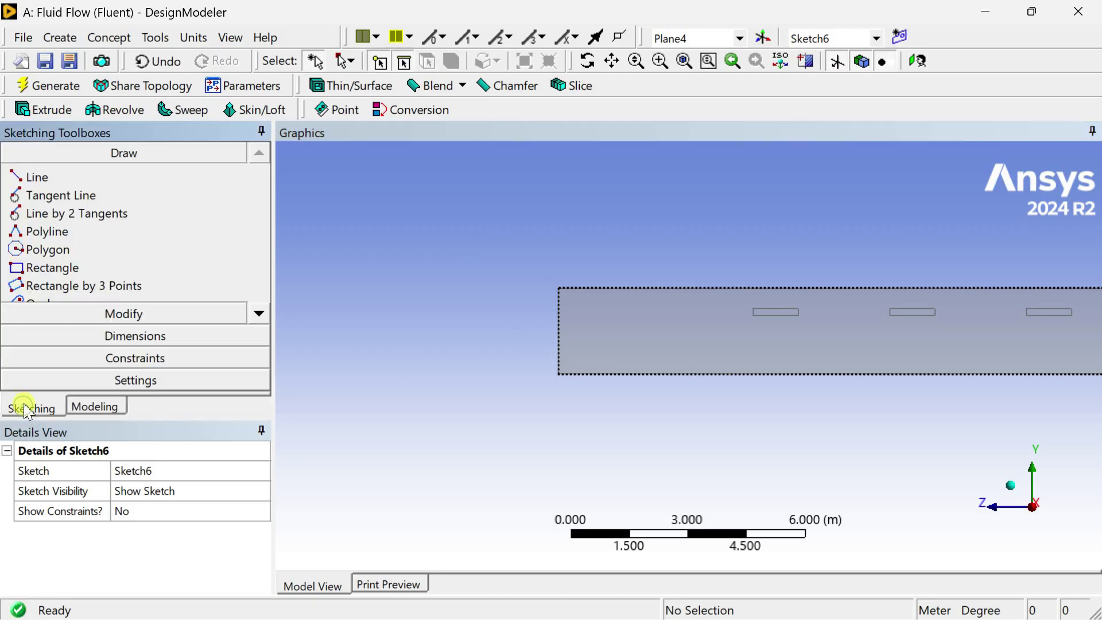
click(258, 313)
click(258, 314)
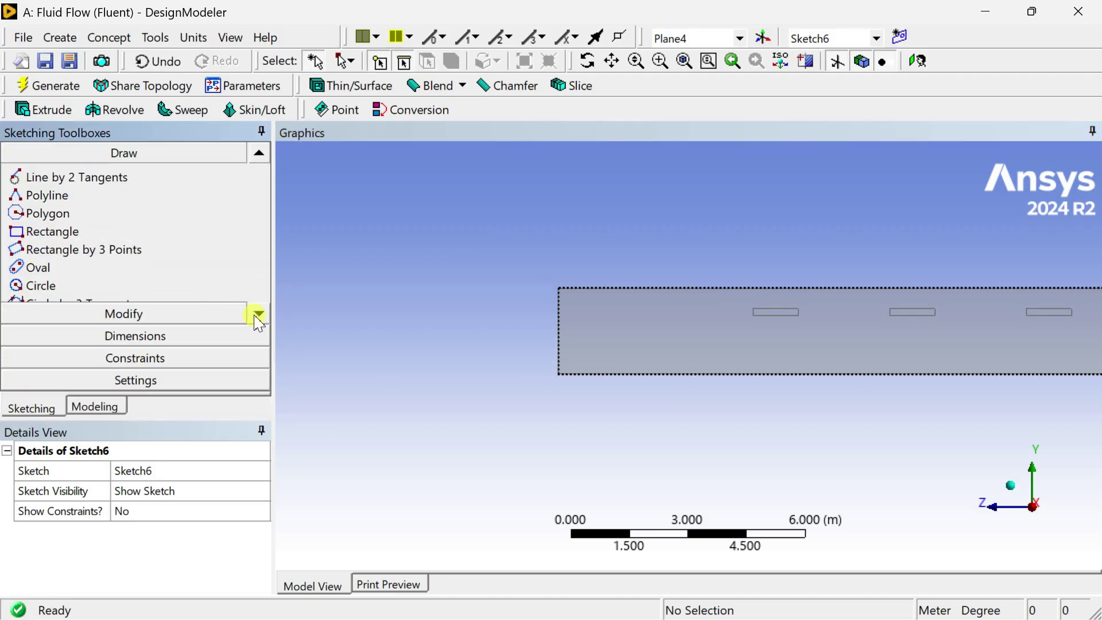
click(258, 314)
click(73, 268)
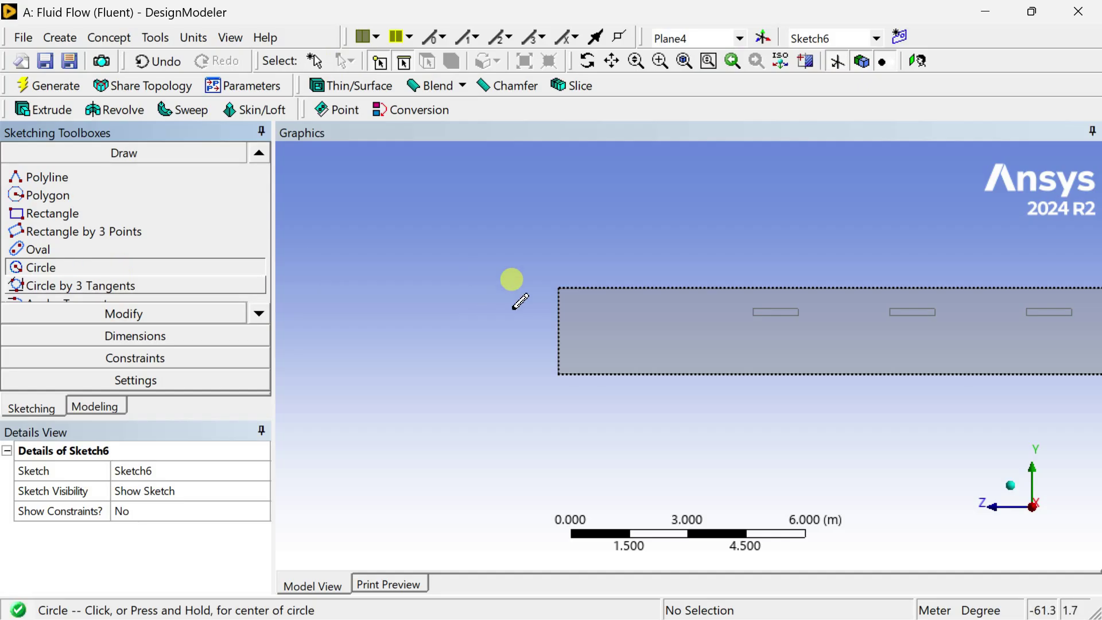
click(638, 328)
click(620, 344)
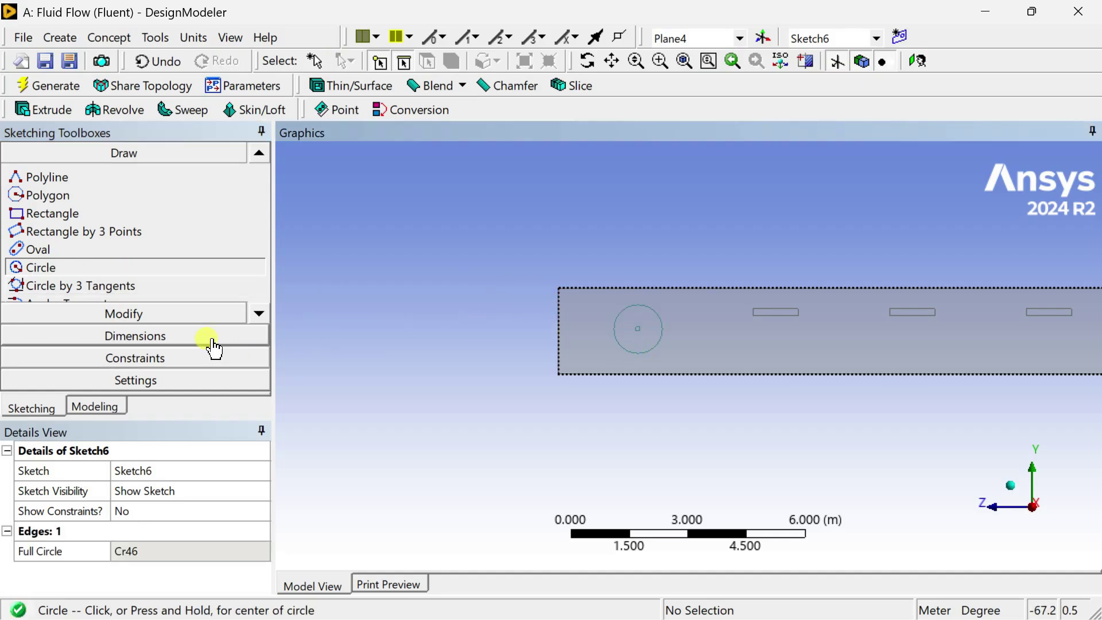
Dimension the circle's diameter, its centre's height above the face's lower edge and its centre's distance from the end edge
click(207, 337)
click(622, 305)
click(613, 278)
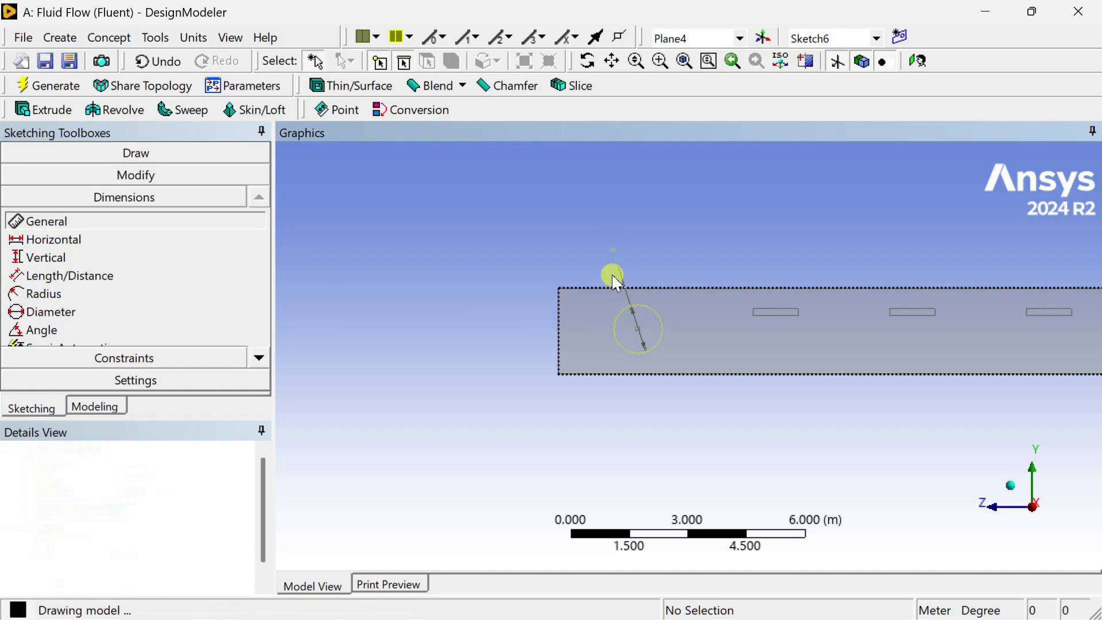
click(639, 331)
click(637, 374)
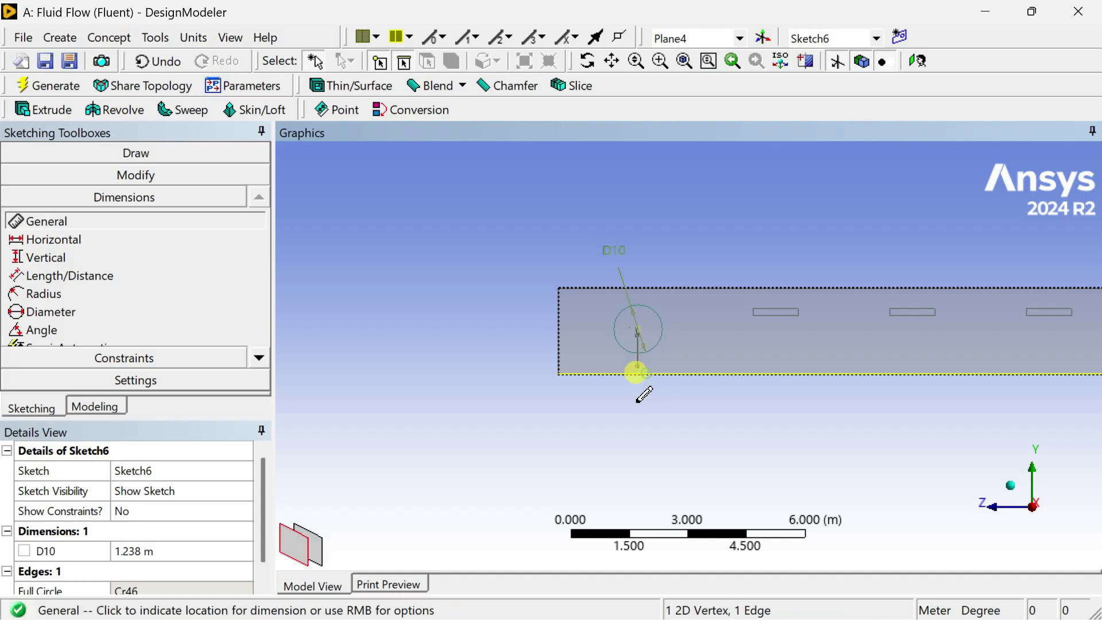
click(644, 405)
click(636, 331)
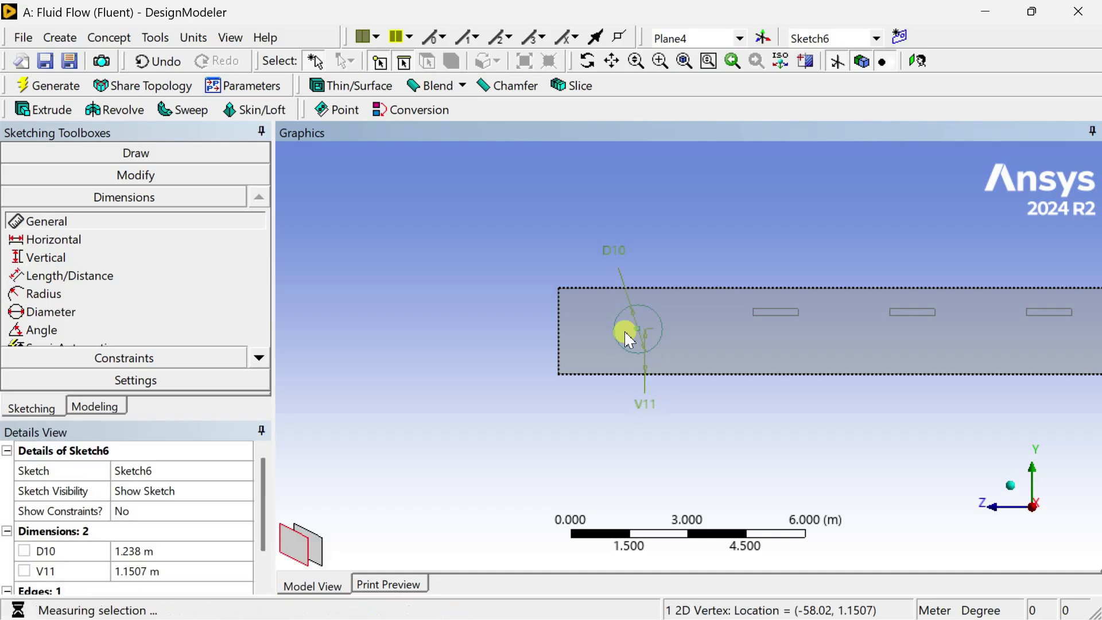
click(559, 328)
click(478, 341)
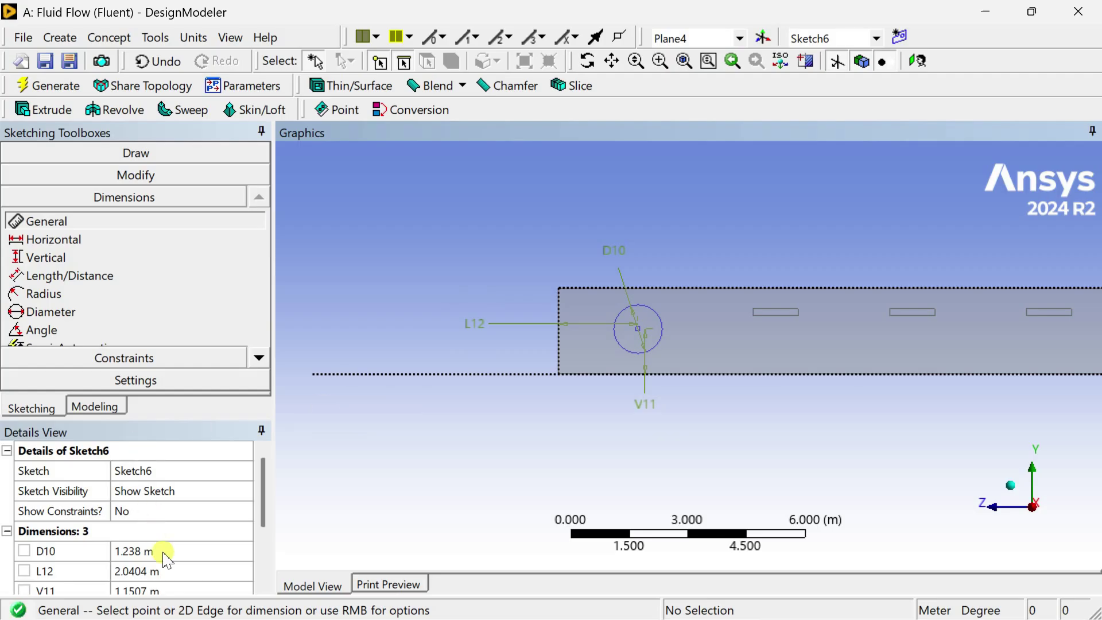
Set the circle's diameter to 1.3 m and its centre's distance from the duct's end edge to 1.5 m
click(165, 553)
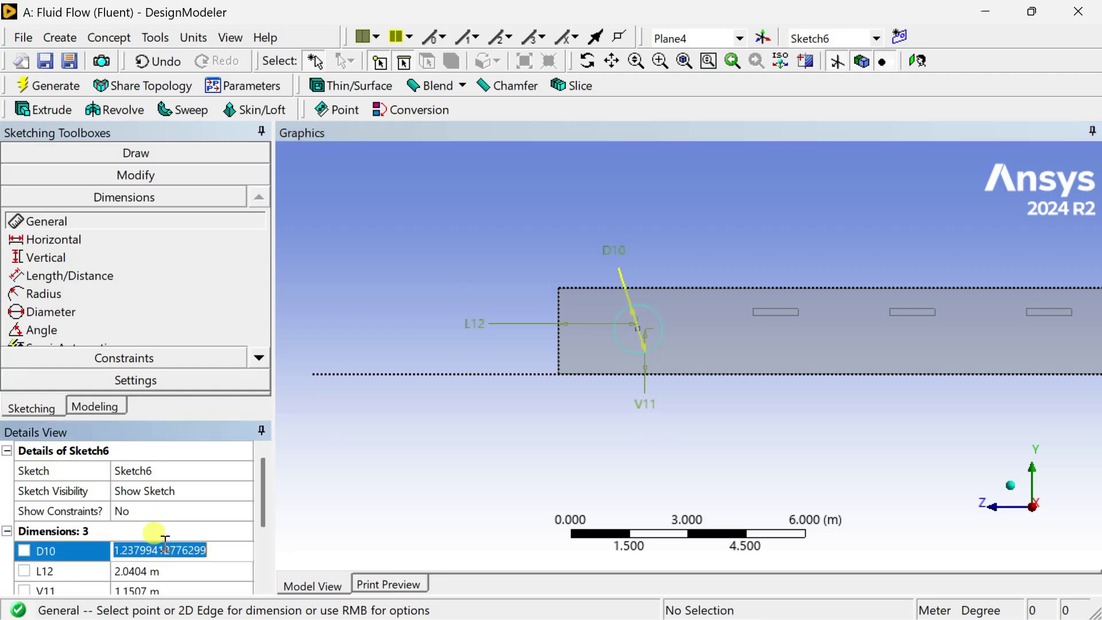
text(1)
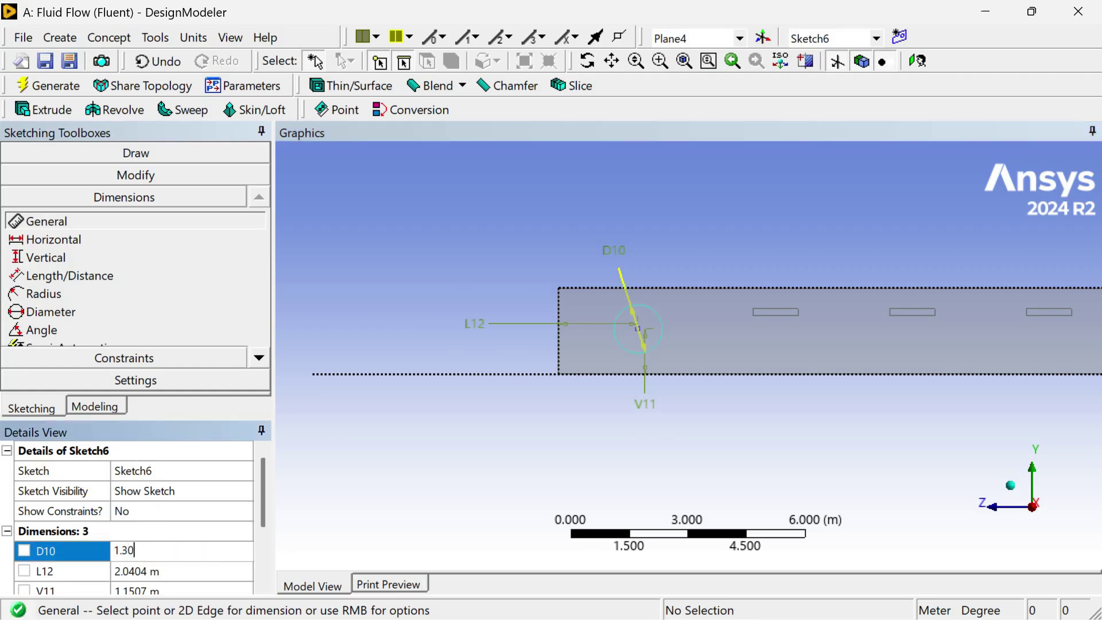
text(.30)
click(154, 532)
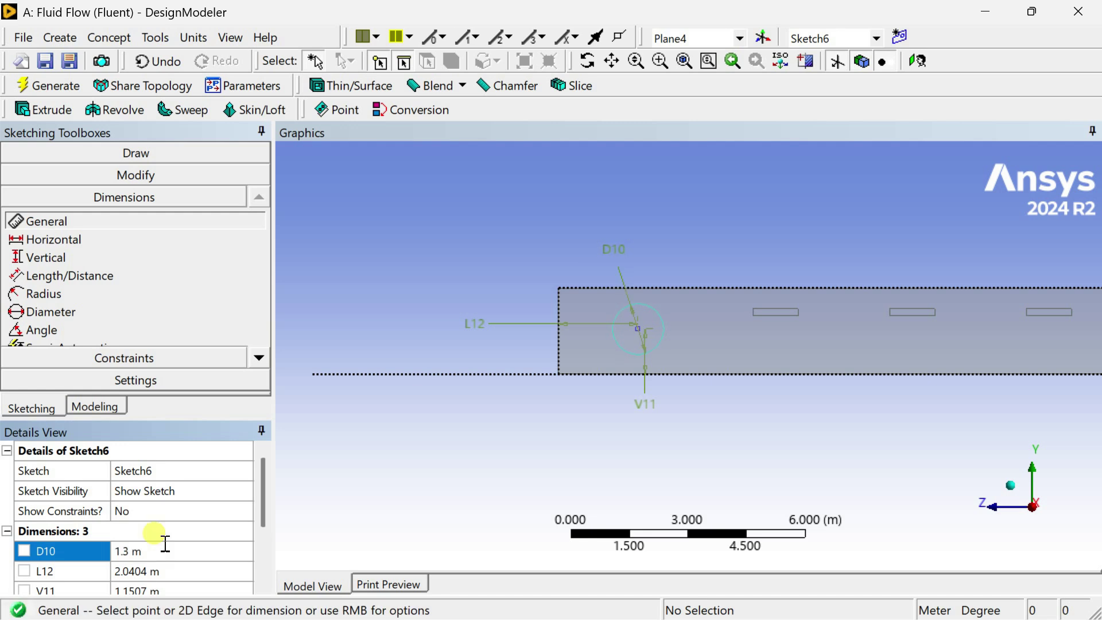
click(152, 572)
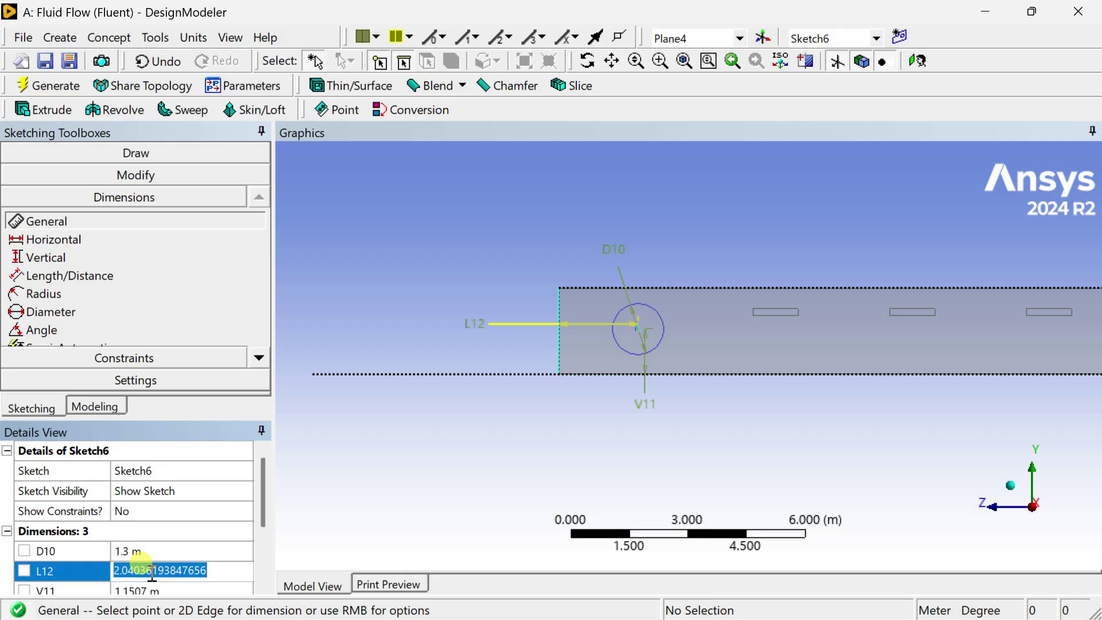
text(1.5)
click(144, 567)
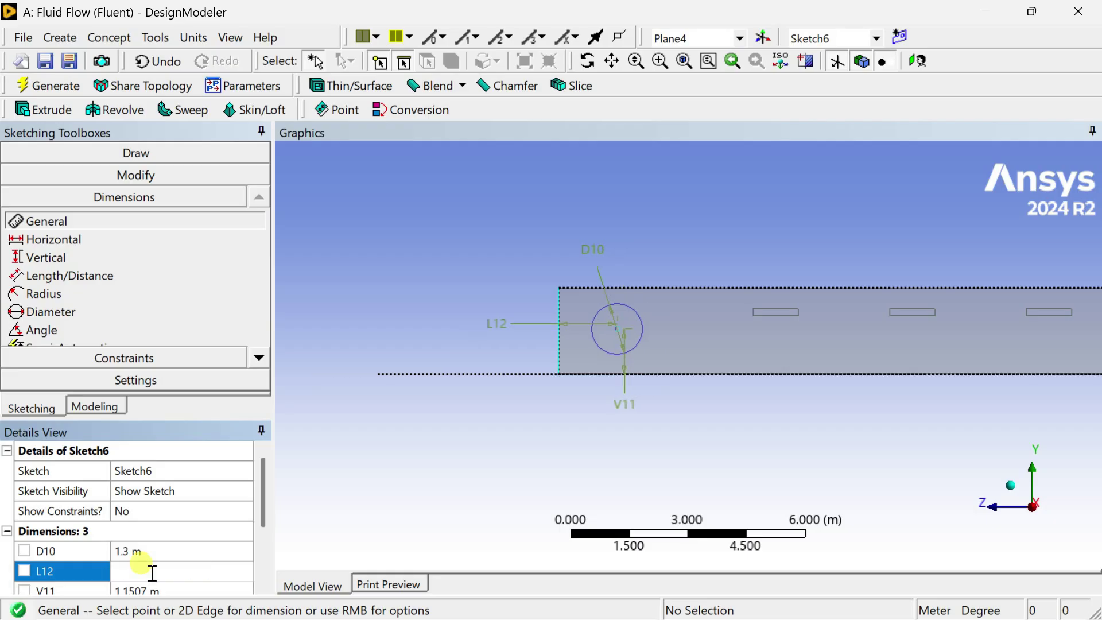
Set the circle centre's height above the lower edge to 1 m and generate the model
scroll(152, 580, down, 1)
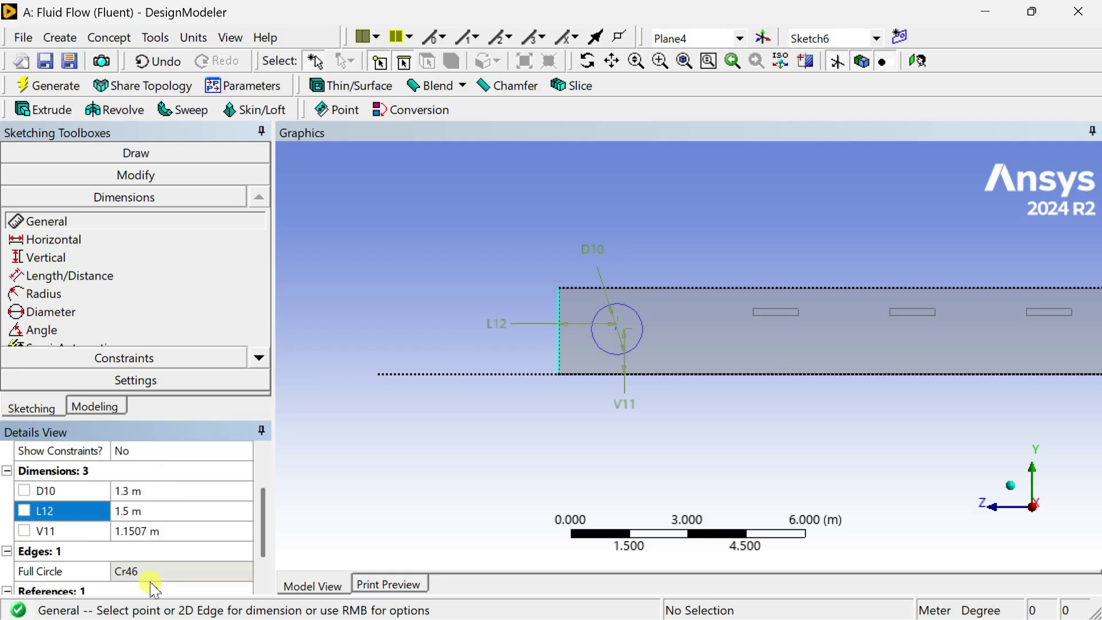
click(153, 531)
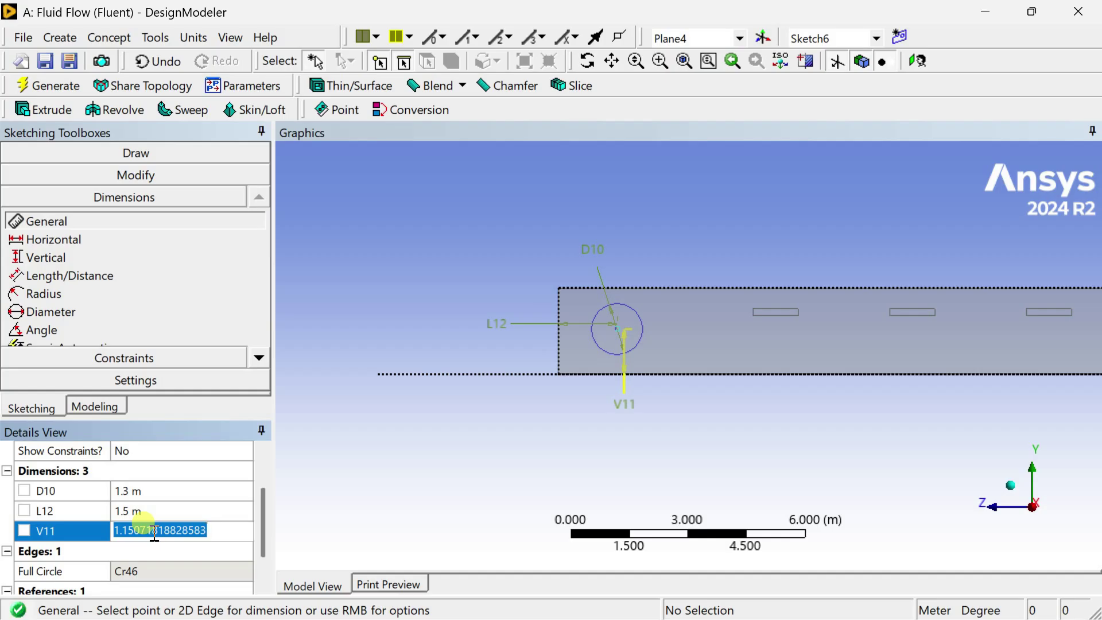
text(1)
click(154, 533)
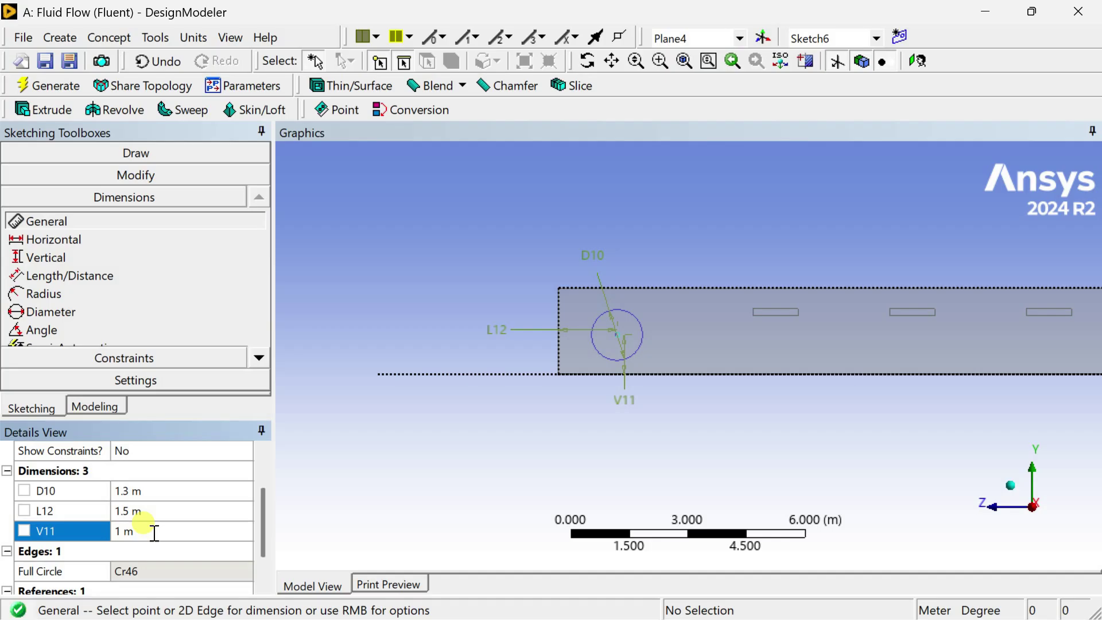
click(49, 86)
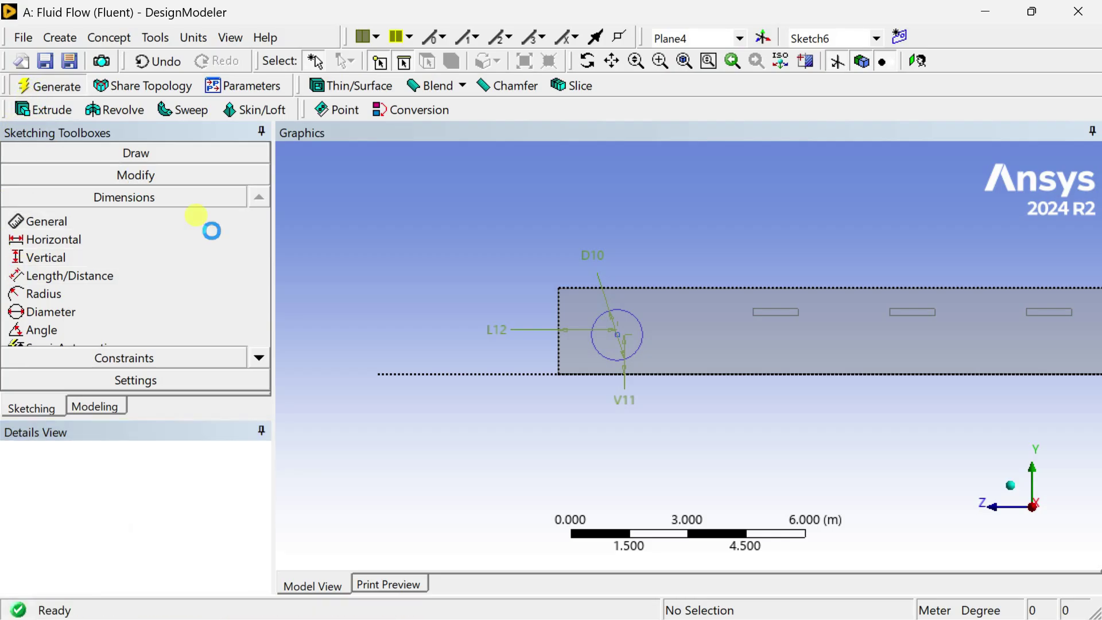
Try a height of 1.5 m above the lower edge for the circle's centre
scroll(486, 325, down, 2)
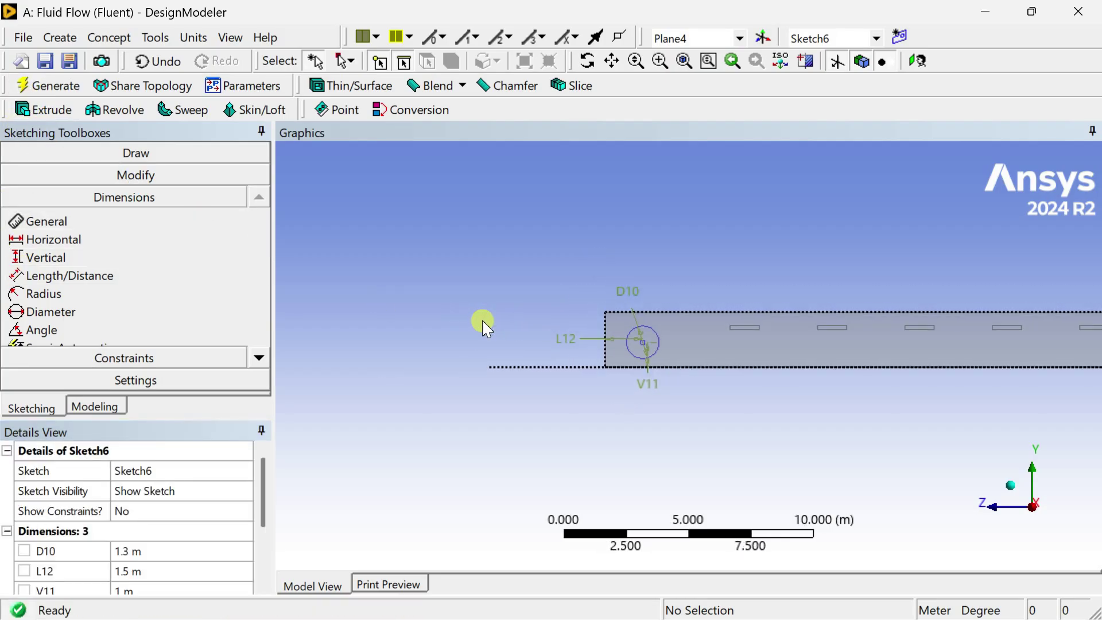
scroll(181, 565, down, 1)
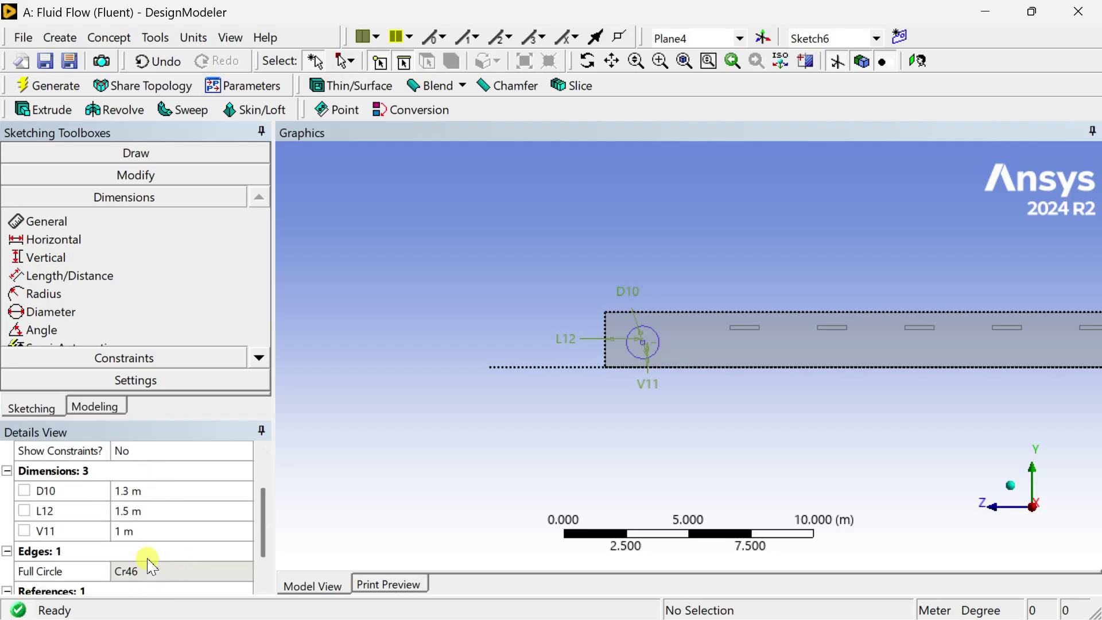
click(150, 532)
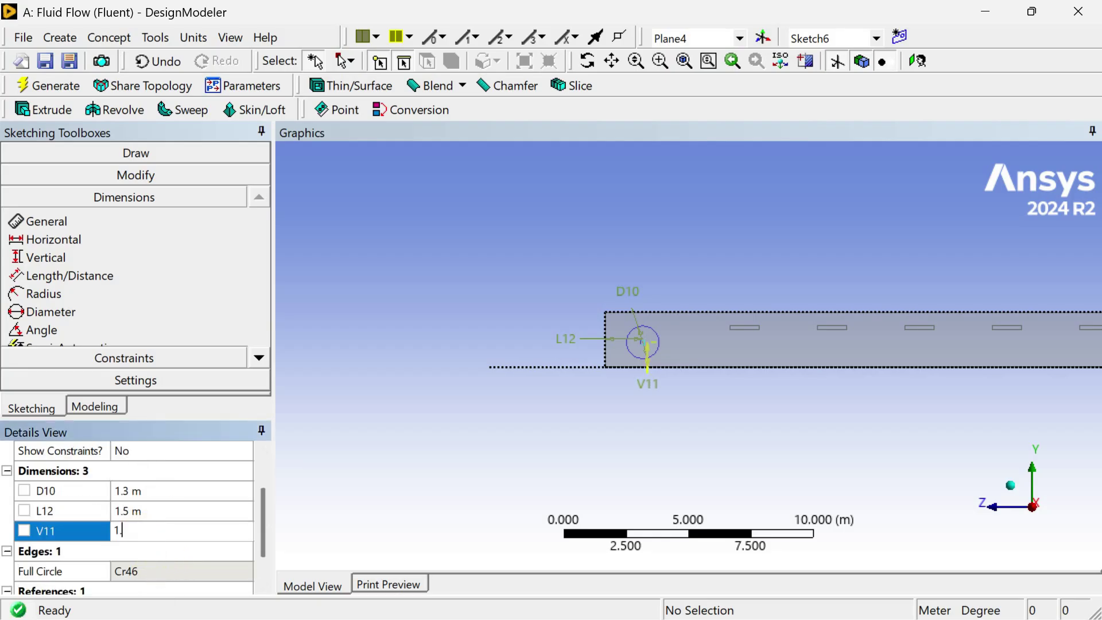
text(1.5)
key(Return)
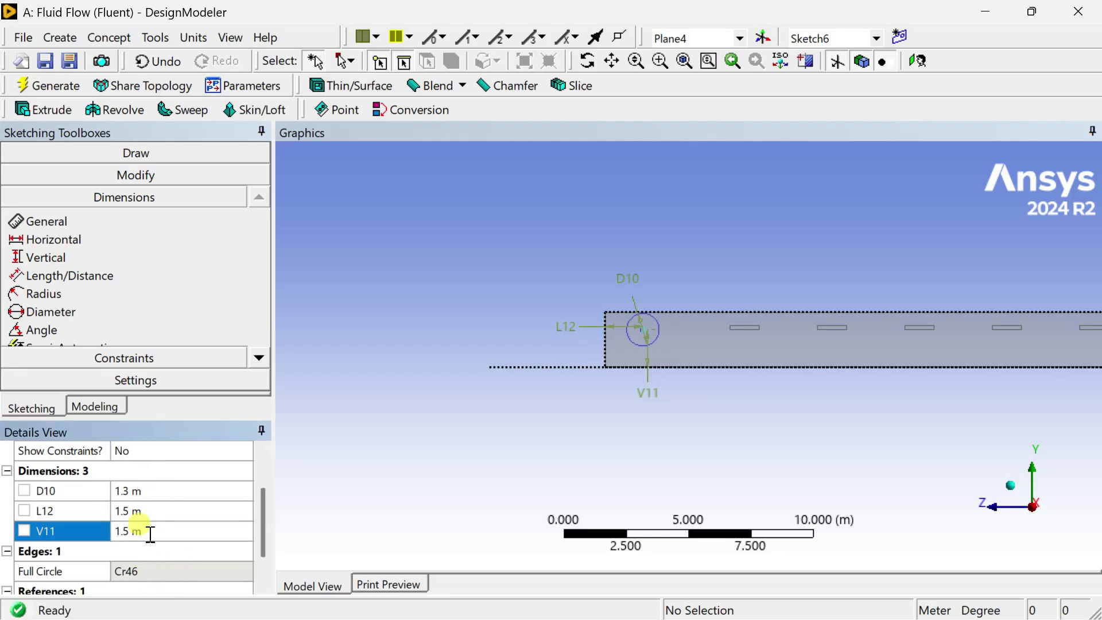
Set the circle centre's height above the lower edge to 1.1 m and regenerate the model
text(1.1)
key(Return)
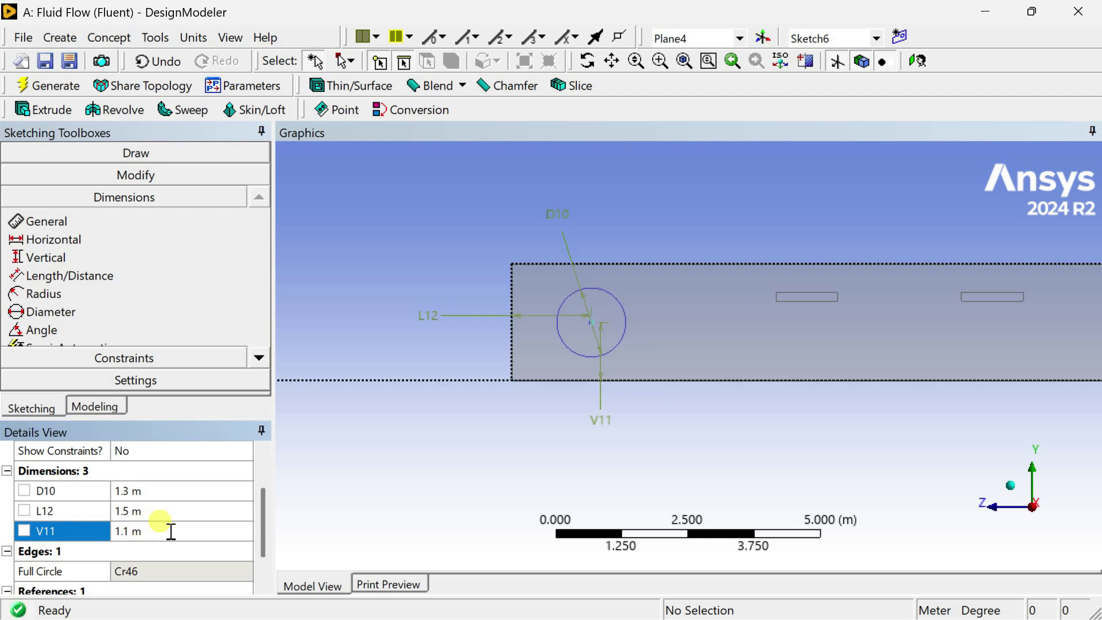
click(21, 84)
click(495, 224)
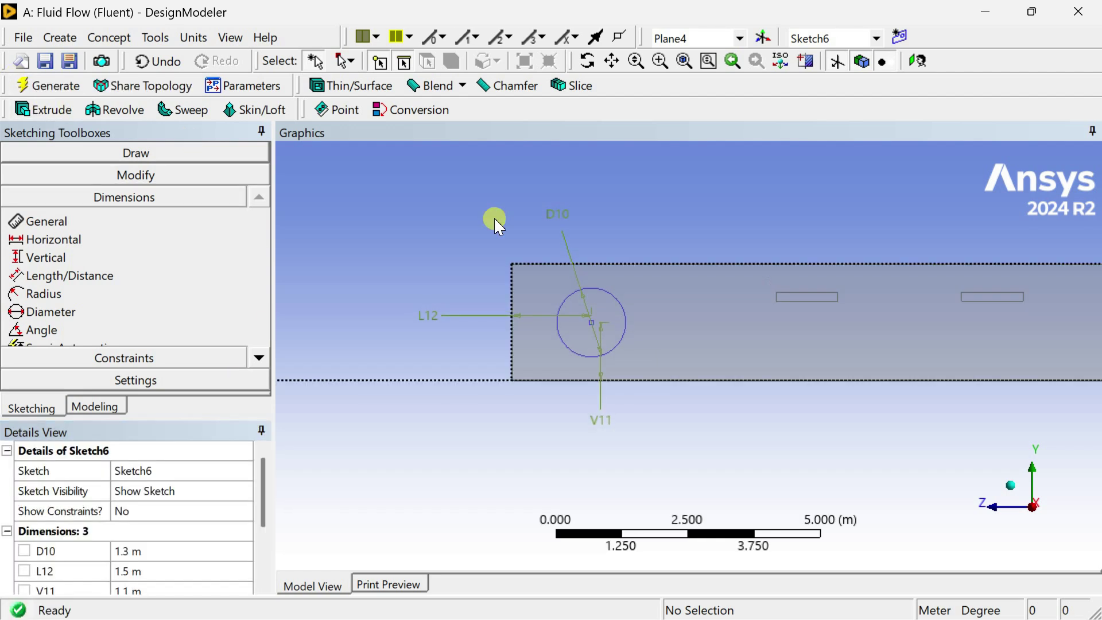
Generate a surface from the side-face circle sketch with the Add Frozen operation
click(1012, 494)
scroll(770, 418, down, 3)
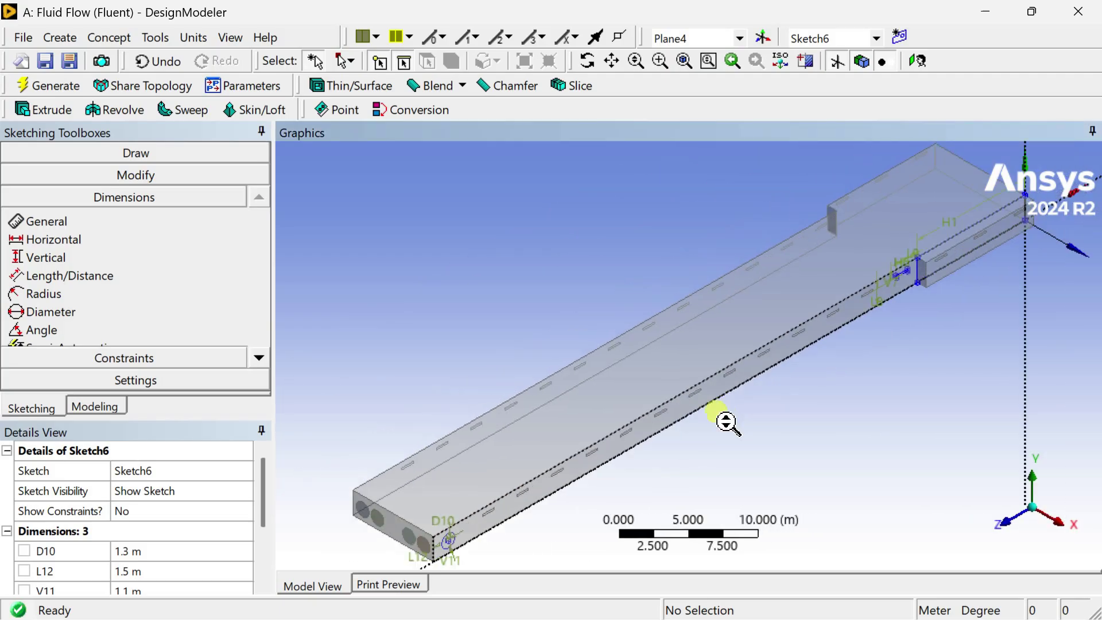
scroll(468, 490, up, 5)
ctrl+middle_drag(467, 490, 721, 382)
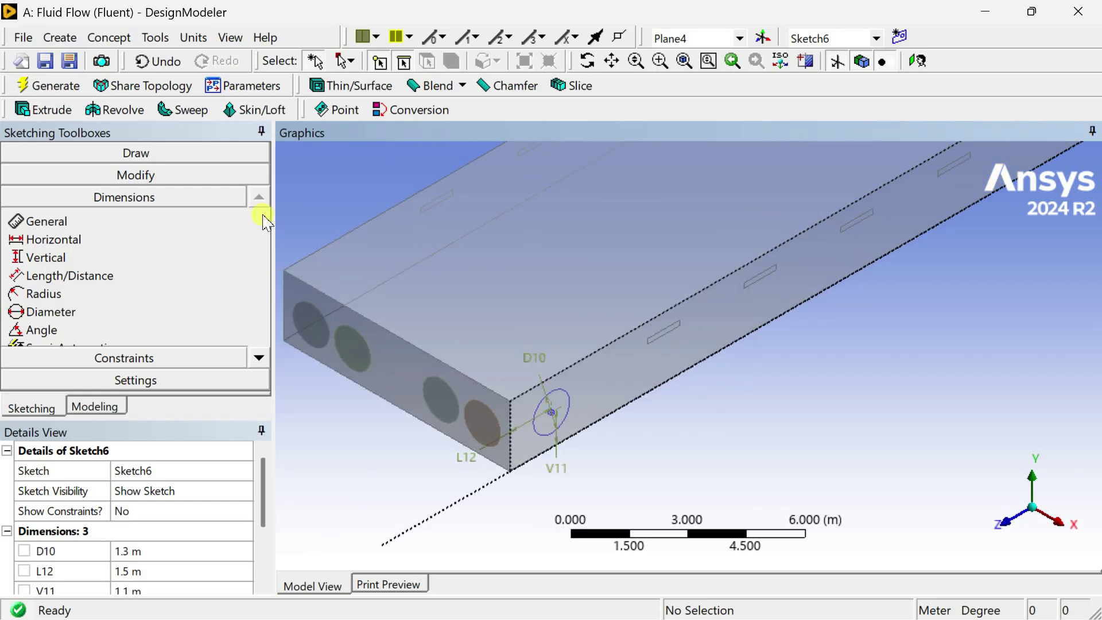
click(70, 40)
mouse_move(109, 38)
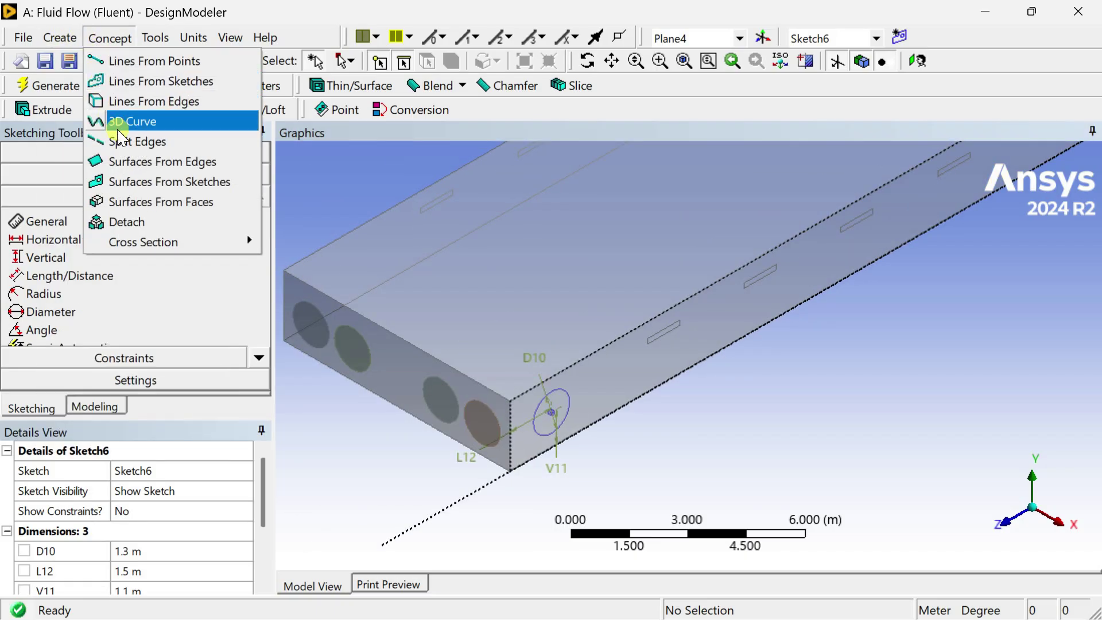
click(131, 181)
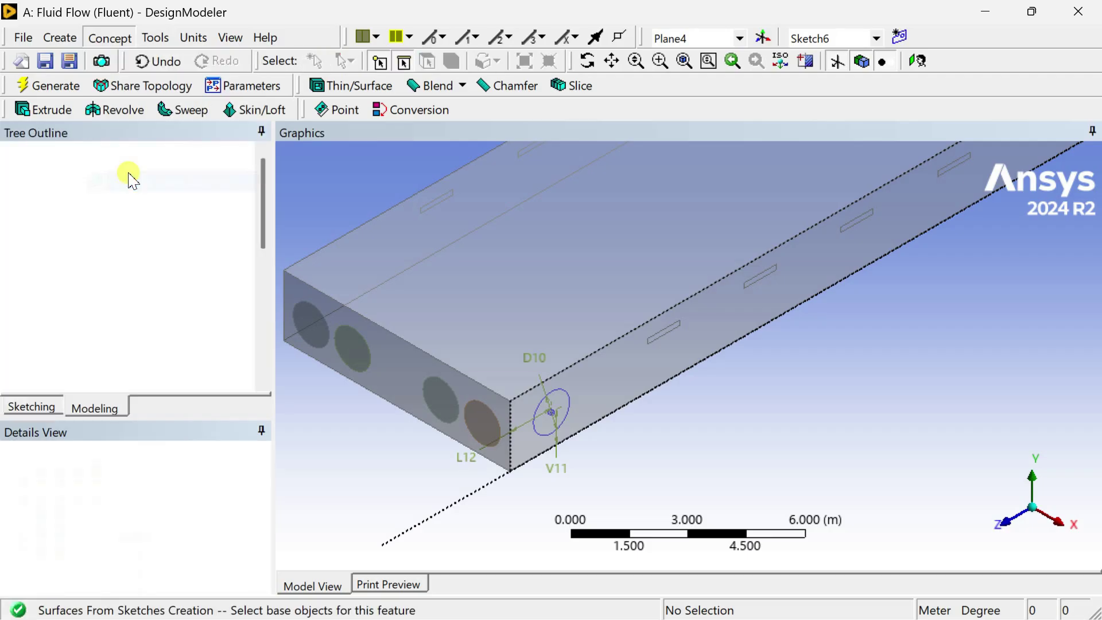
click(537, 414)
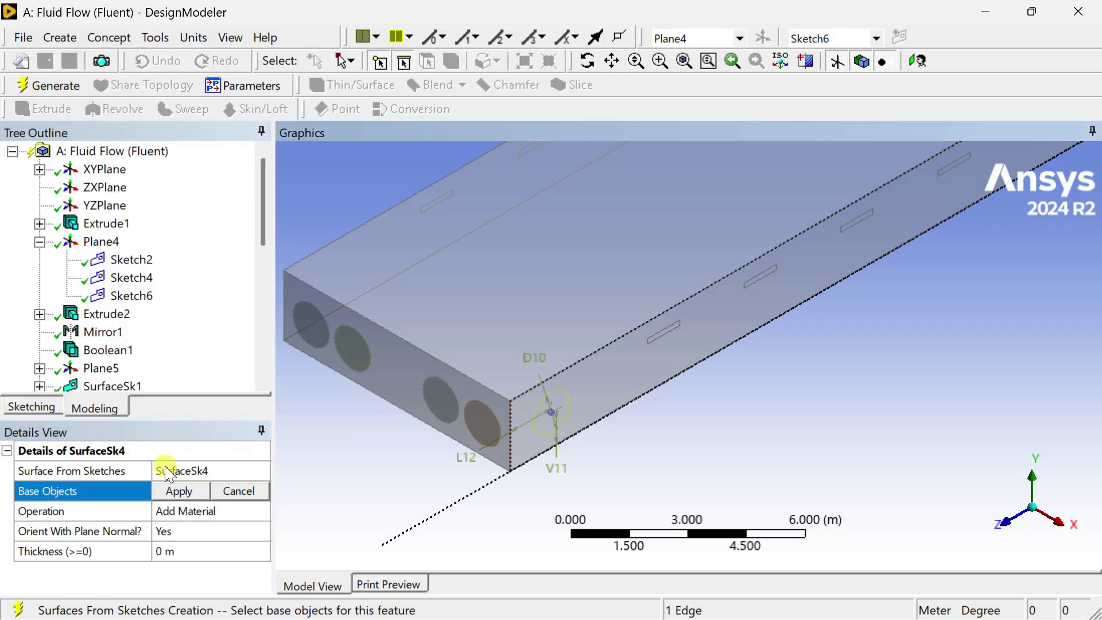
click(176, 493)
click(262, 511)
click(210, 526)
click(55, 89)
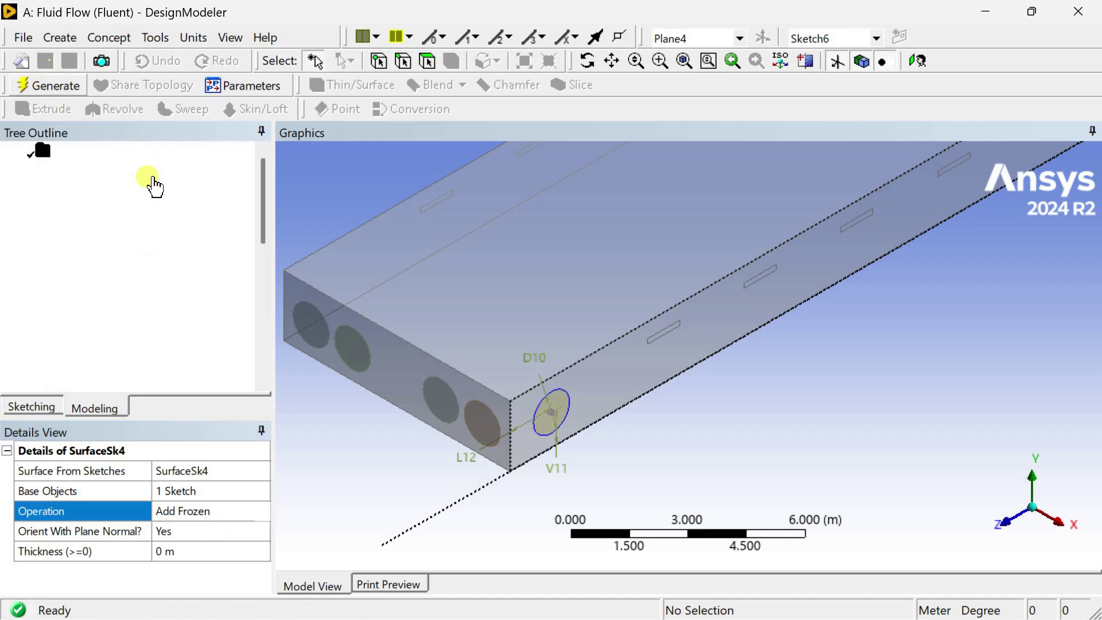
Start a Mirror body transformation that keeps the original, with the side-face circular surface body as the body to mirror
scroll(626, 348, down, 2)
ctrl+middle_drag(629, 356, 723, 393)
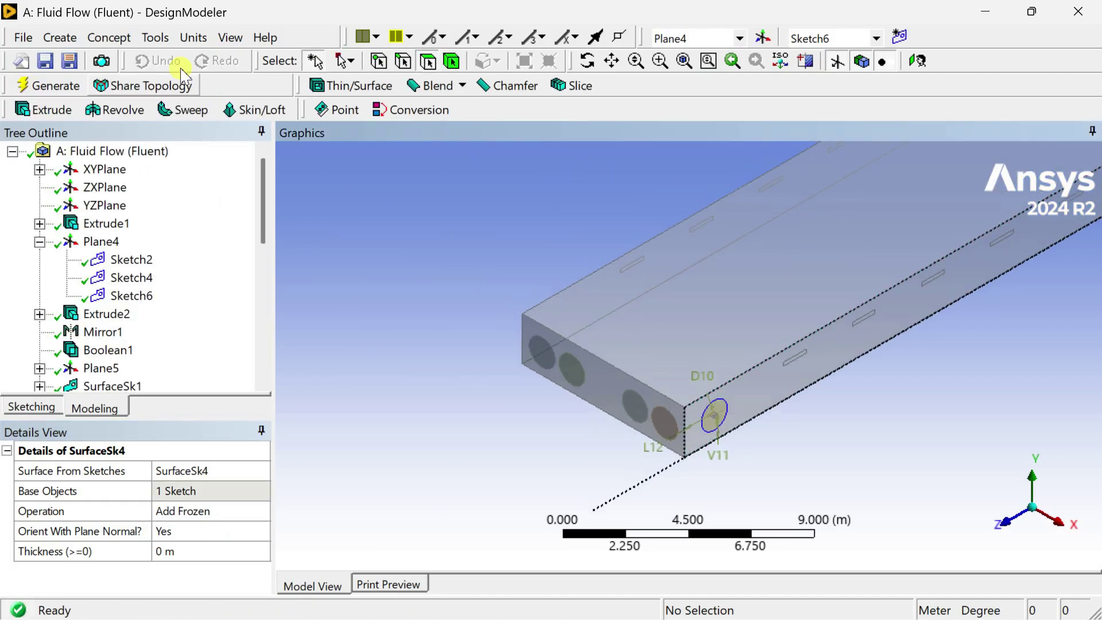
click(66, 39)
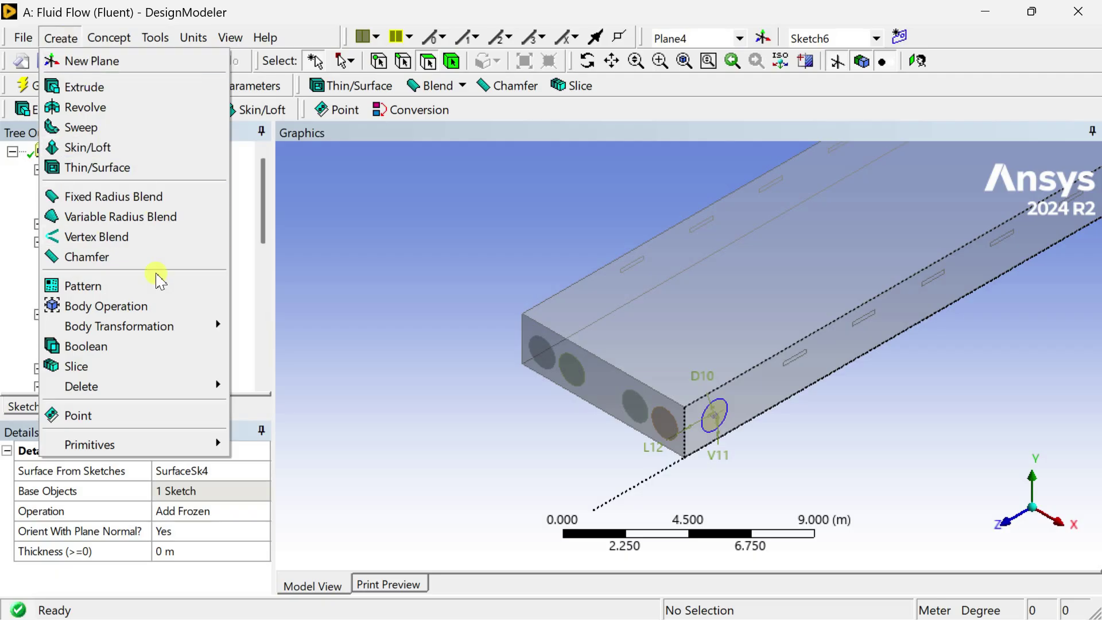
mouse_move(151, 334)
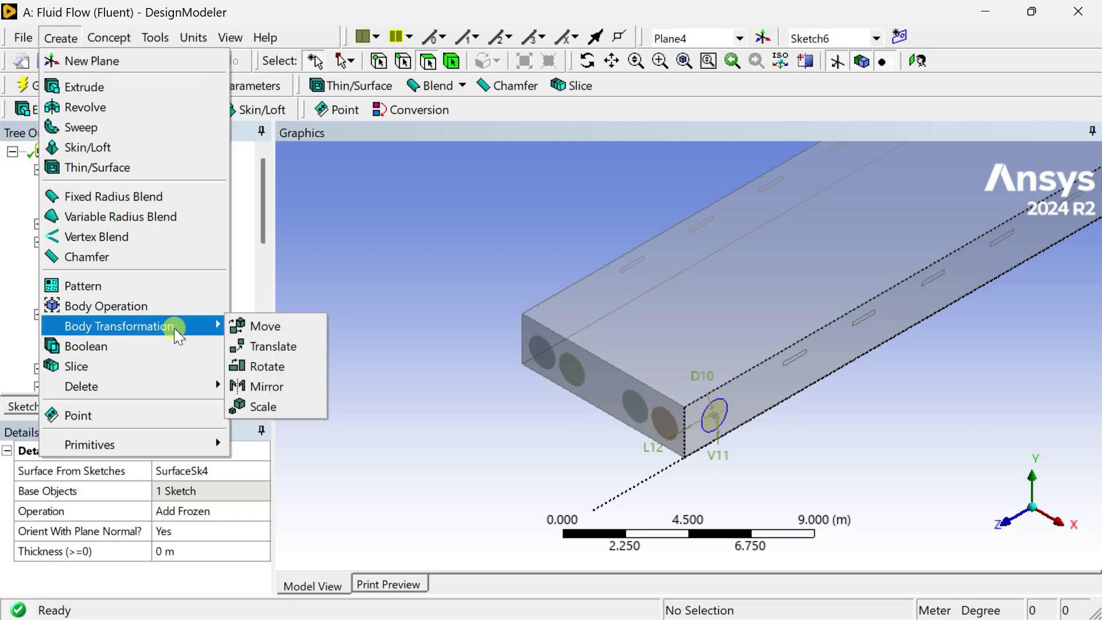
click(285, 393)
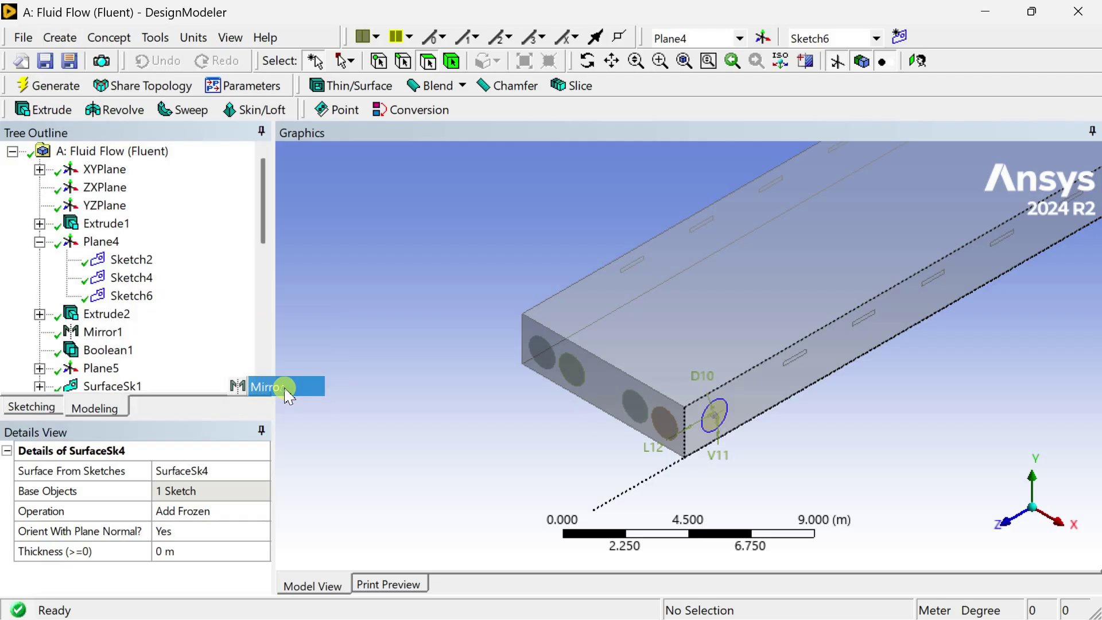
click(156, 534)
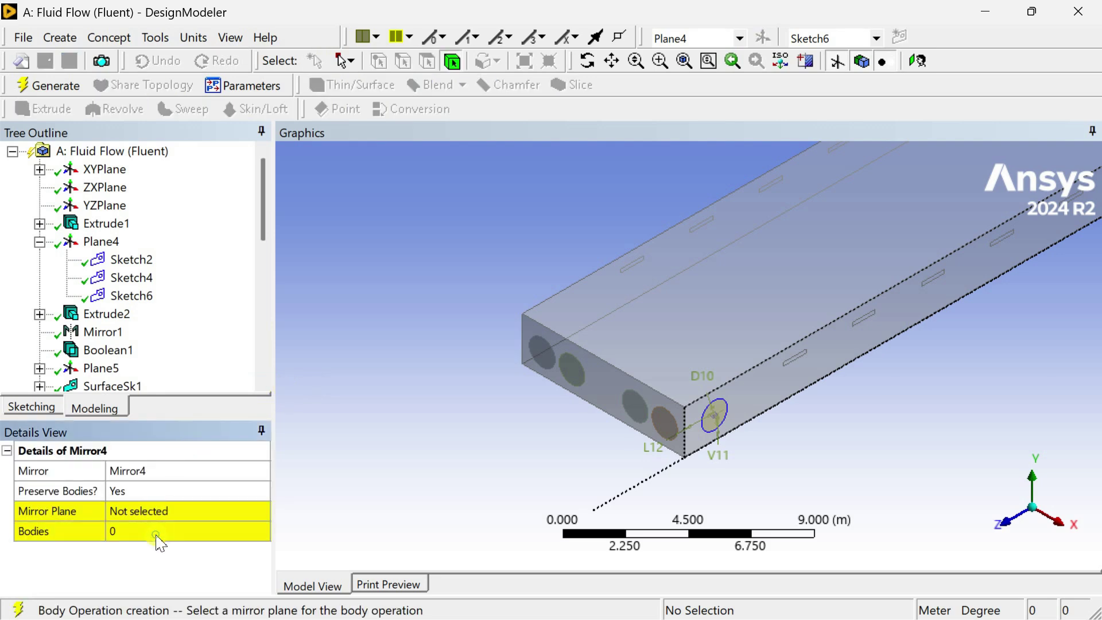
click(159, 534)
scroll(115, 362, down, 6)
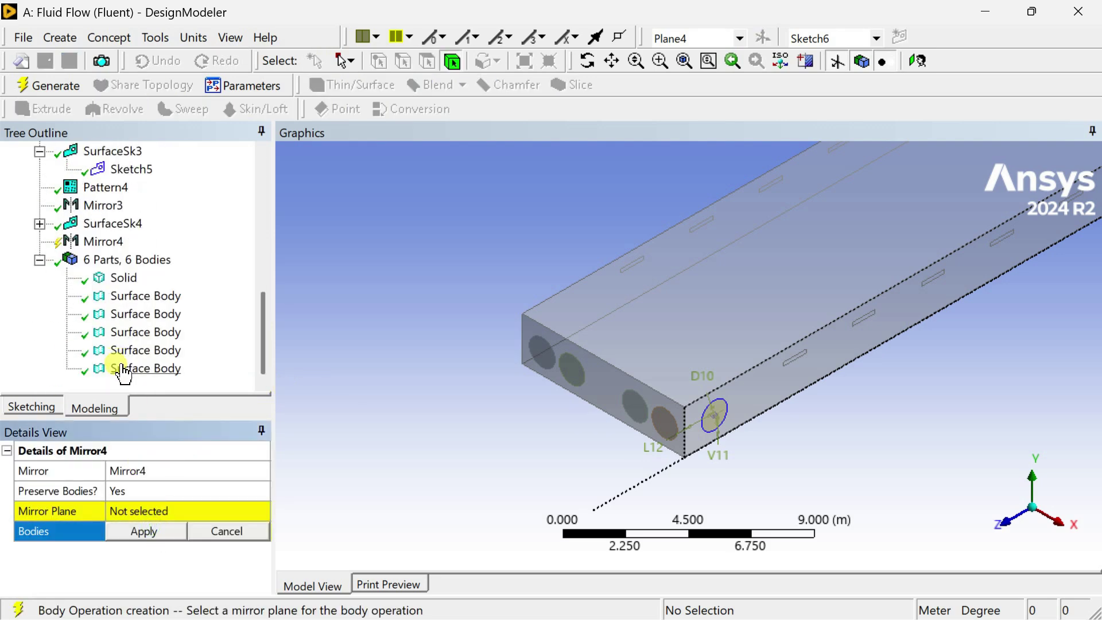
click(123, 370)
click(144, 529)
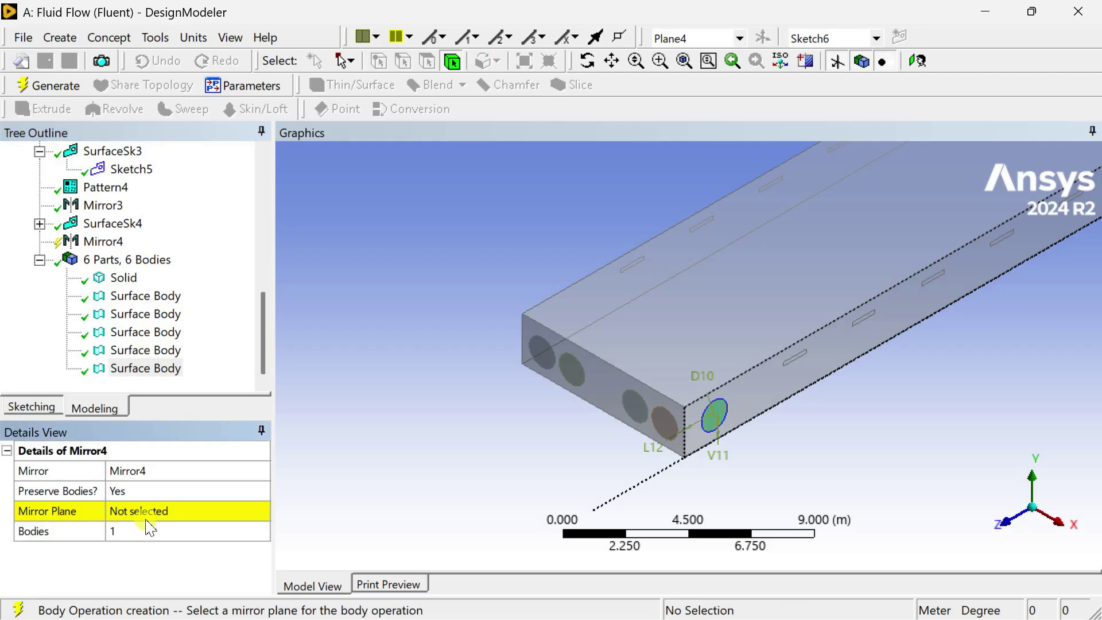
Set the YZPlane as the mirror plane for the circular surface and generate the mirror
click(149, 511)
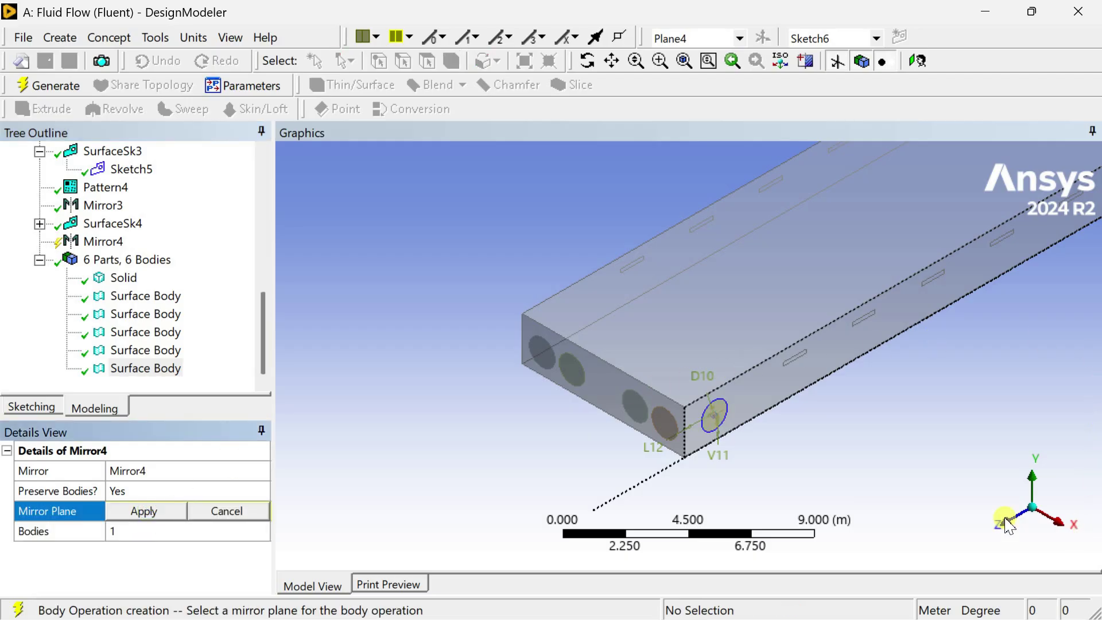
scroll(71, 339, up, 7)
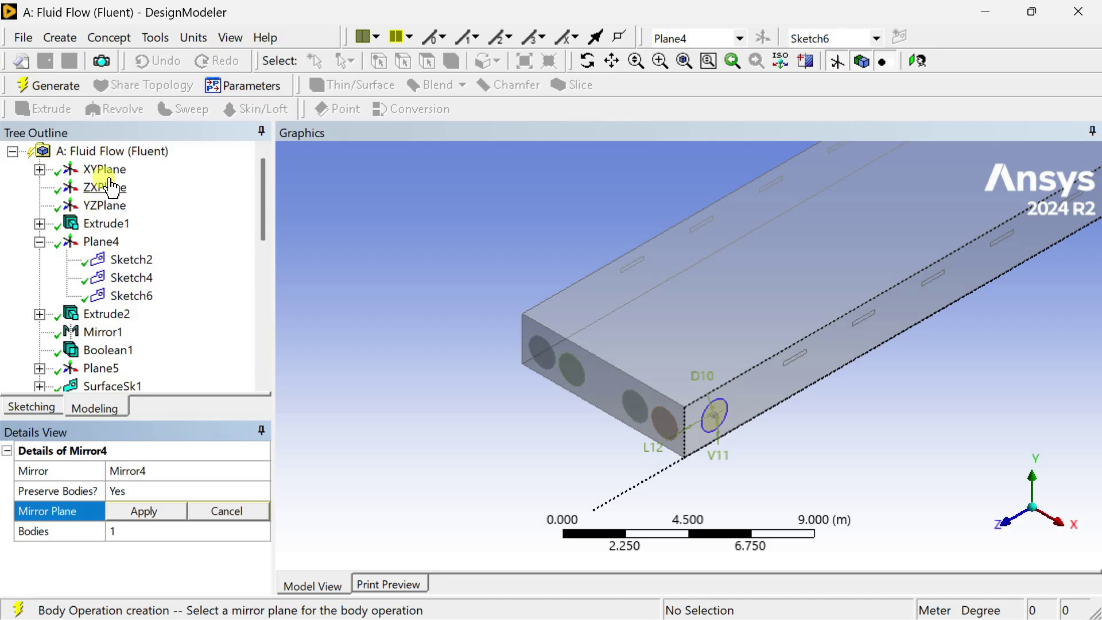
click(104, 205)
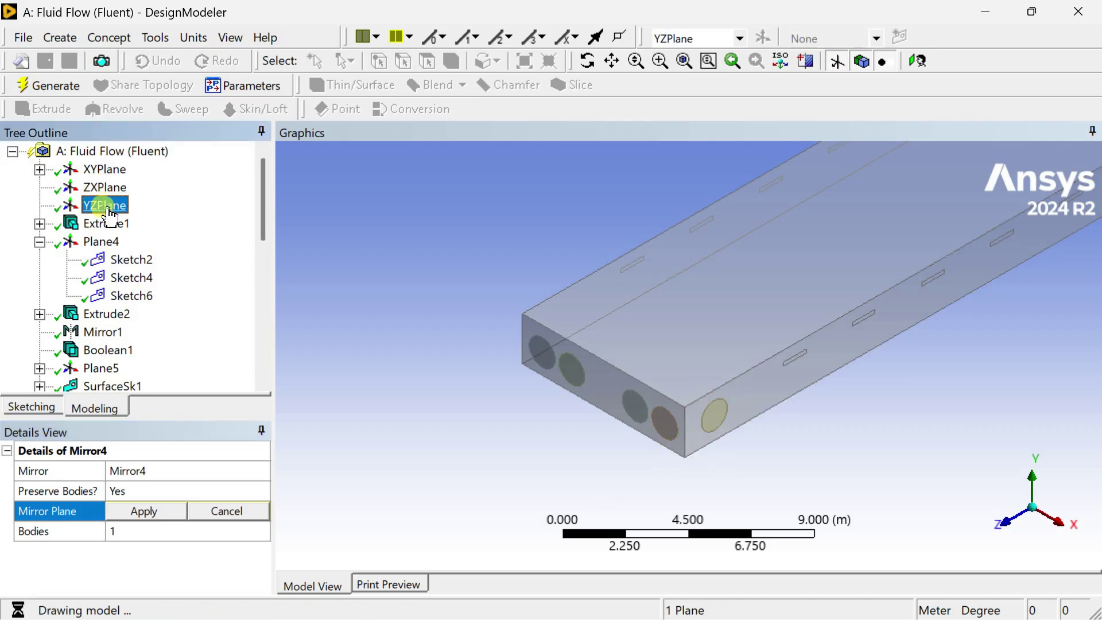
click(143, 512)
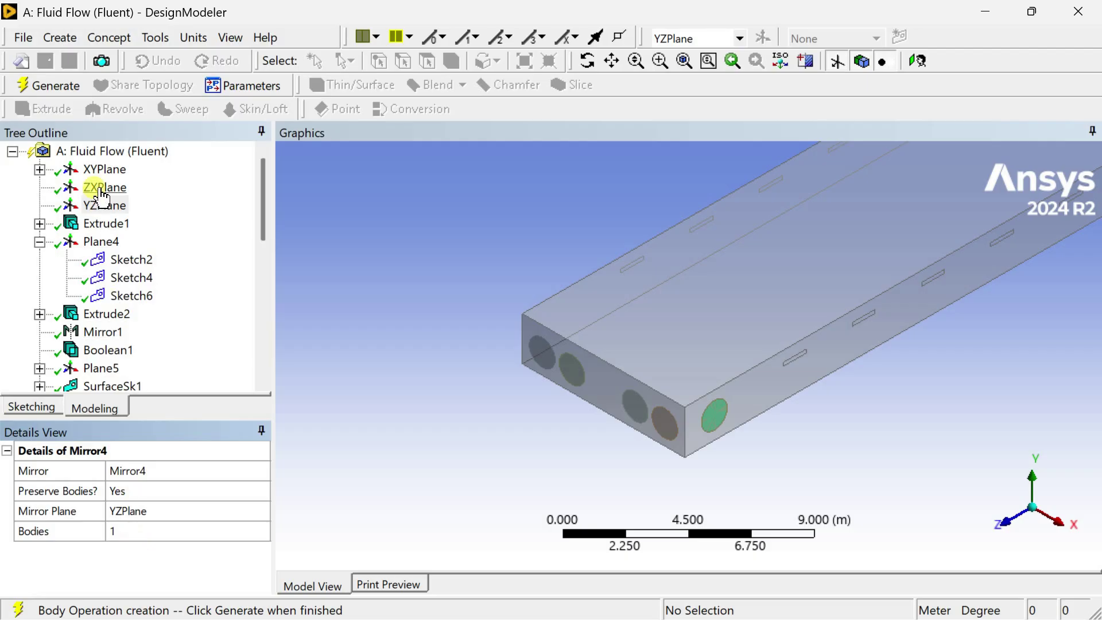
click(48, 85)
Inspect the circular surfaces on both side faces near the duct's end
middle_drag(476, 293, 591, 332)
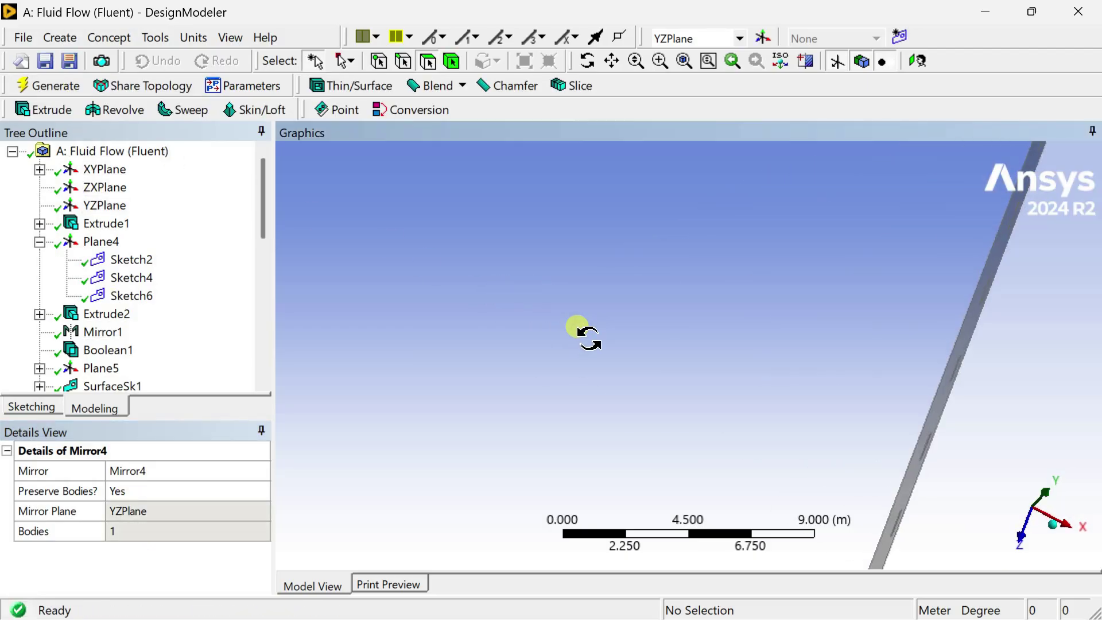
middle_drag(763, 339, 734, 317)
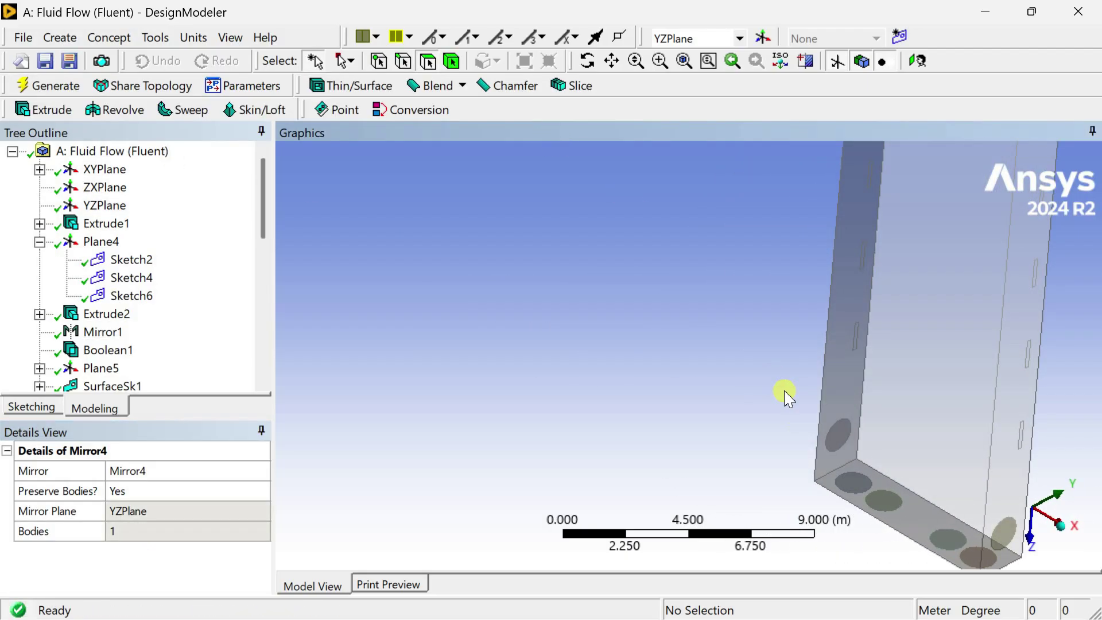
click(839, 439)
click(839, 437)
click(750, 402)
middle_drag(750, 402, 647, 373)
scroll(632, 415, up, 2)
Check each surface body in the model tree against its circular opening in the model
scroll(143, 319, down, 6)
scroll(121, 315, down, 1)
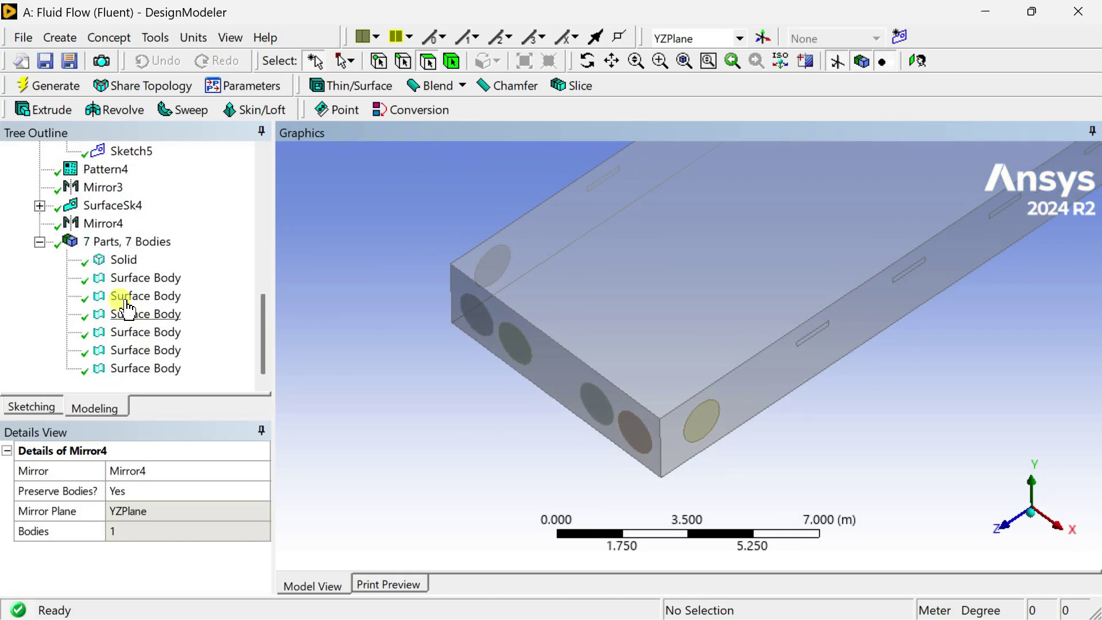
click(123, 280)
click(131, 298)
click(134, 314)
click(138, 332)
click(145, 350)
click(151, 369)
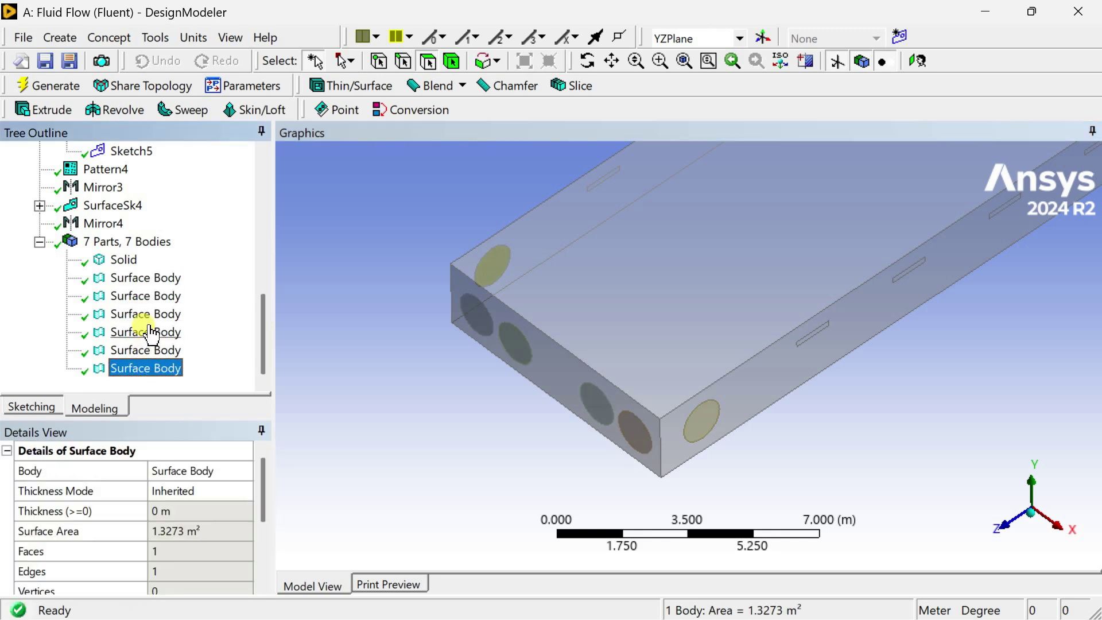
click(348, 241)
Create a Boolean with the Imprint Faces operation and assign the duct solid as its target body
click(60, 38)
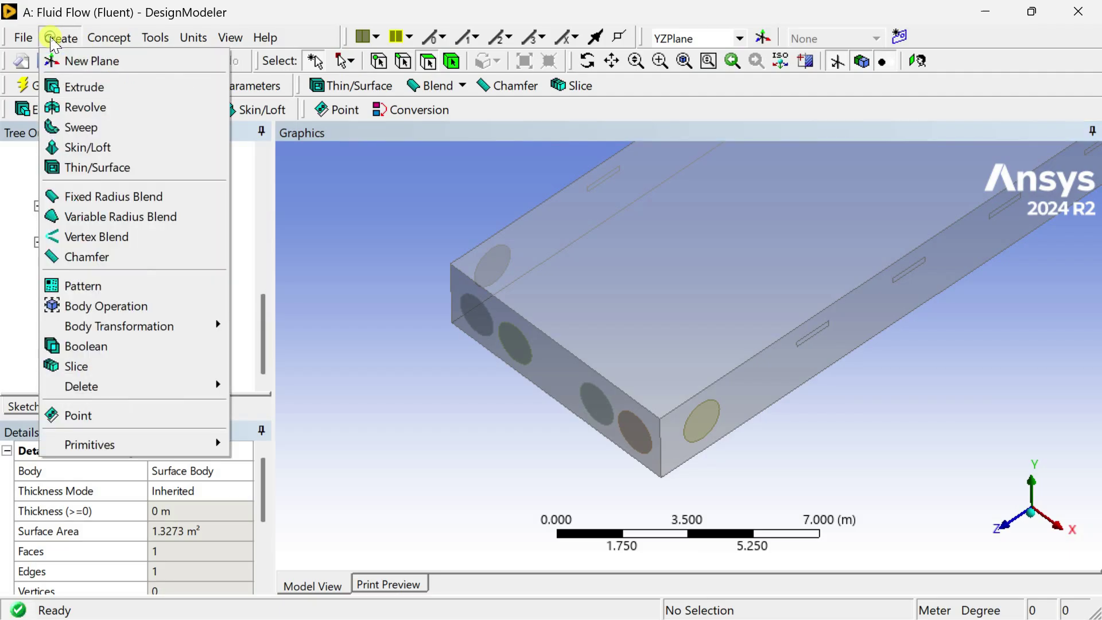
click(68, 346)
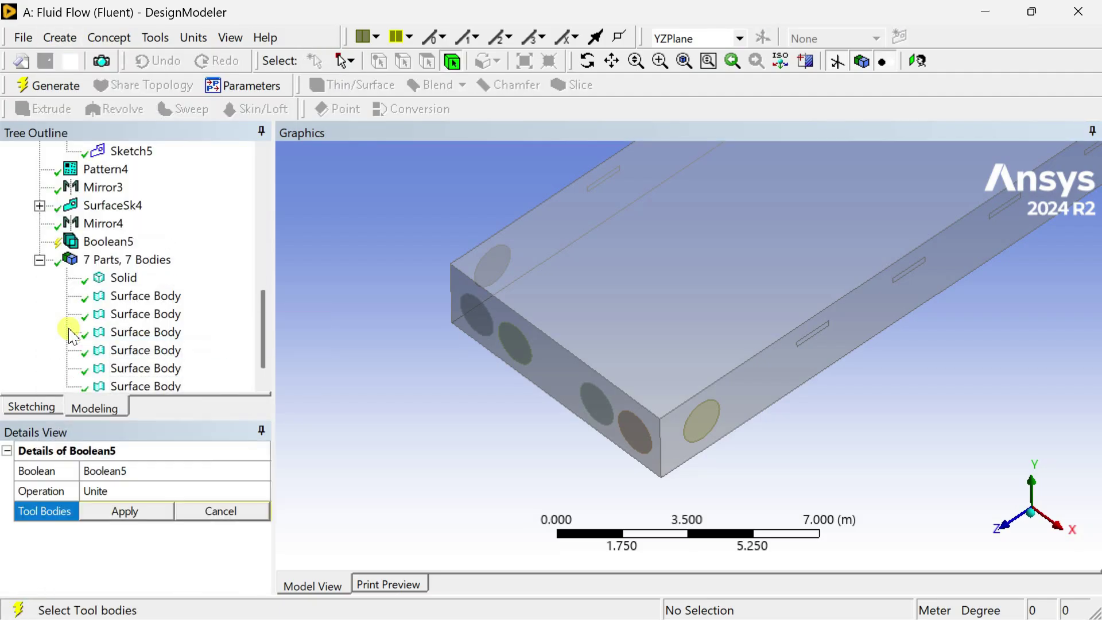
scroll(144, 325, down, 1)
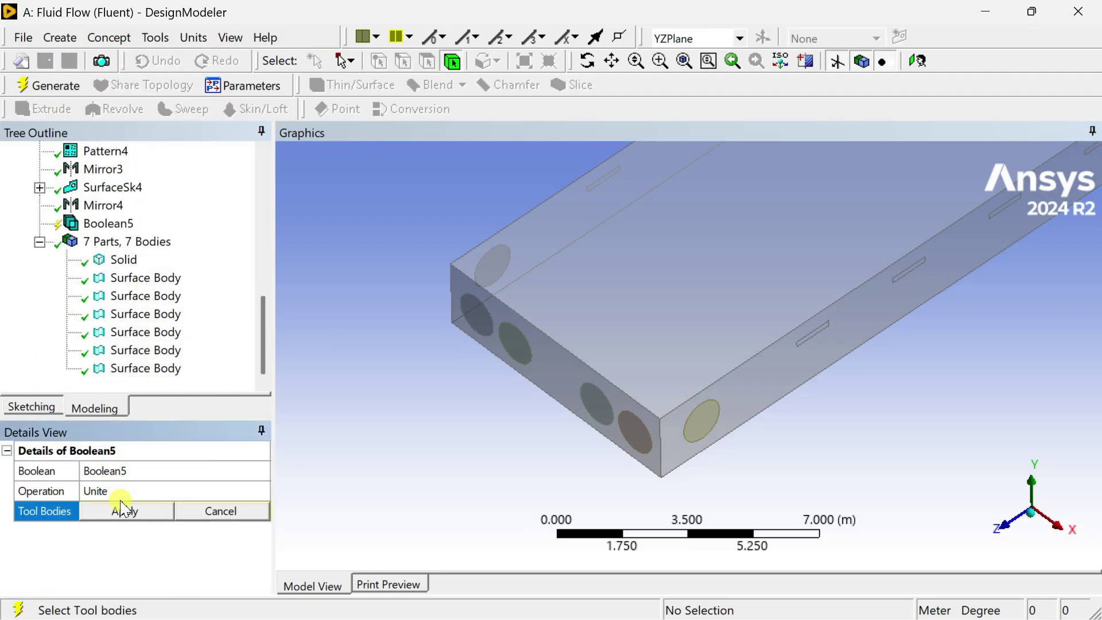
click(172, 492)
click(261, 489)
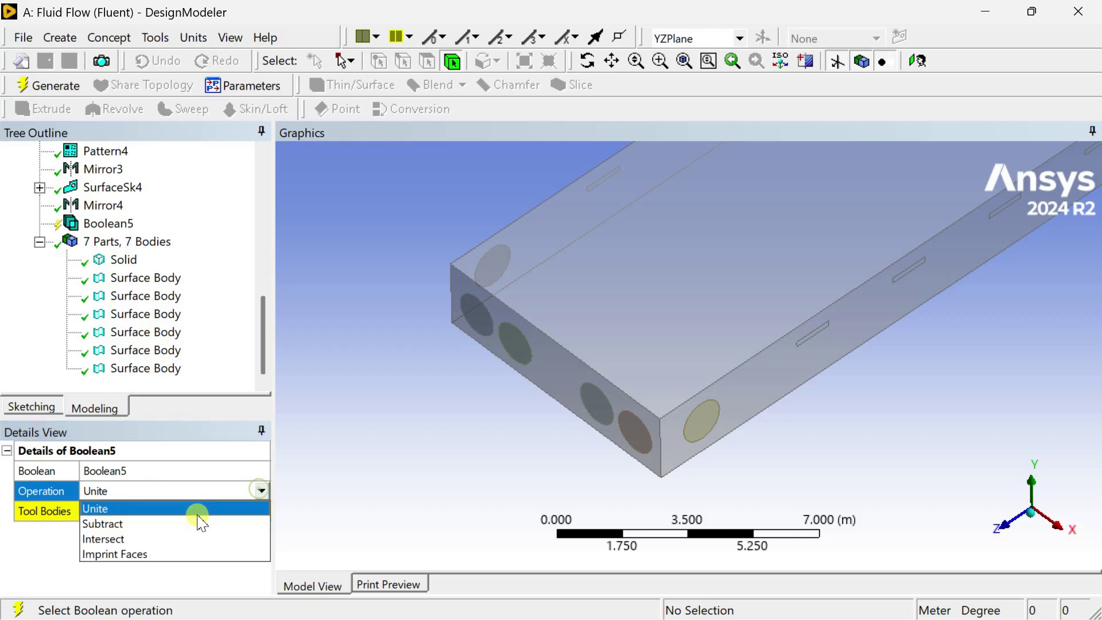
click(192, 554)
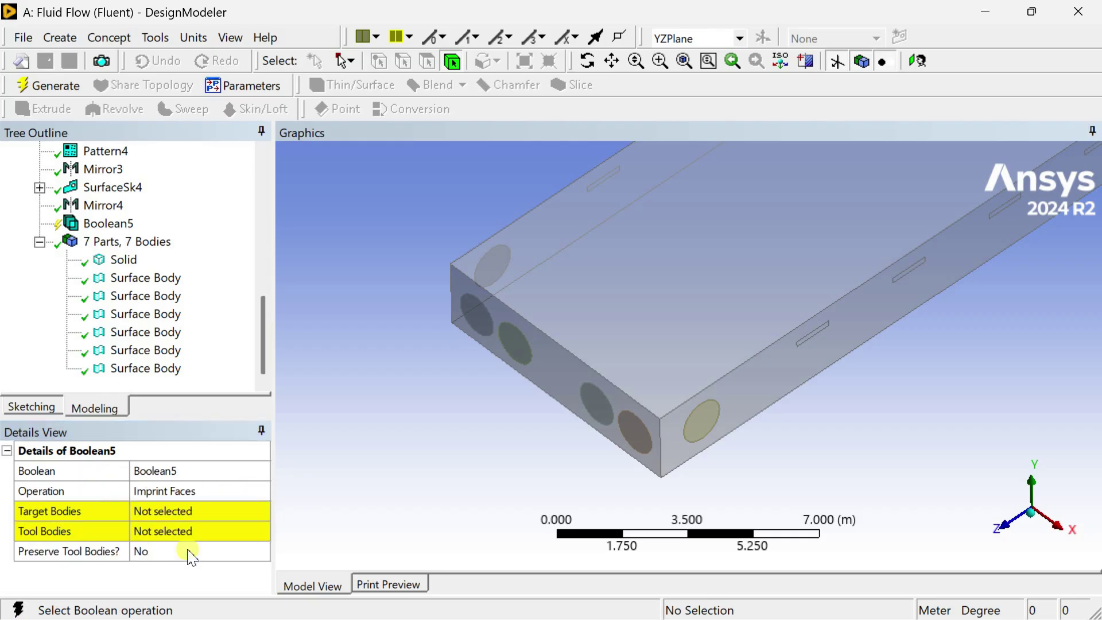
click(166, 514)
click(591, 287)
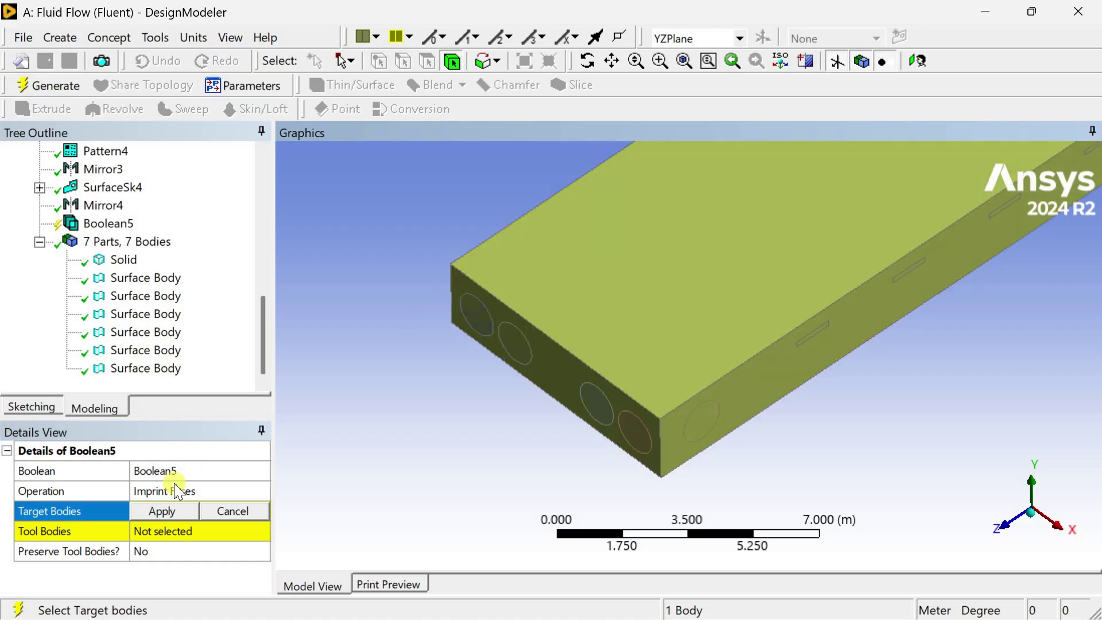
click(167, 512)
Assign all six circular surface bodies as the Boolean's tool bodies, without preserving them, and generate the imprint
click(172, 539)
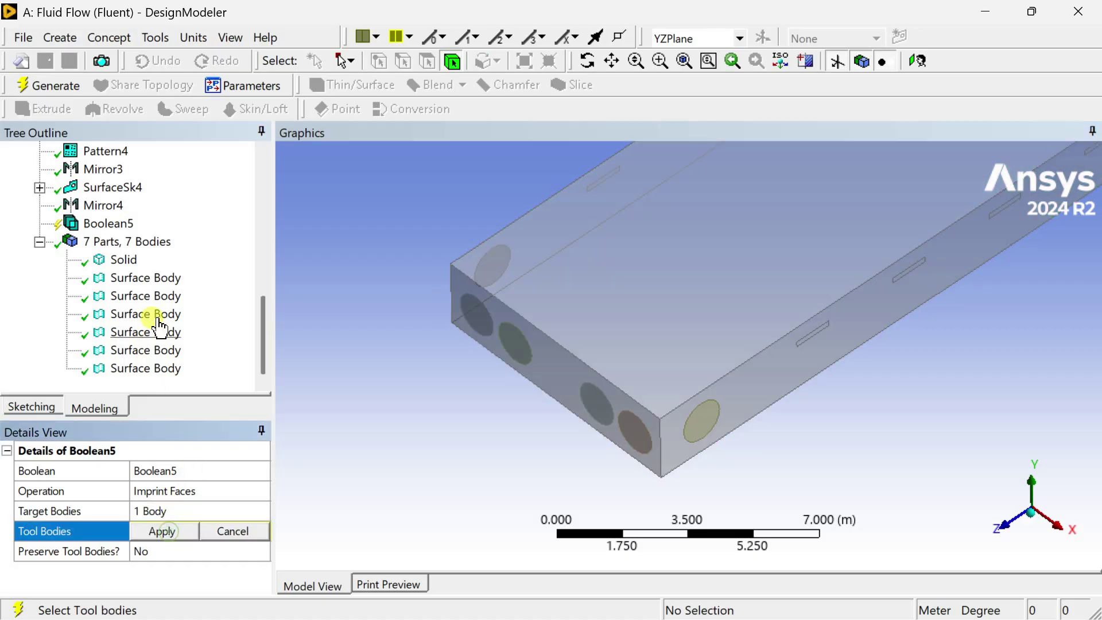
click(150, 277)
shift+click(159, 369)
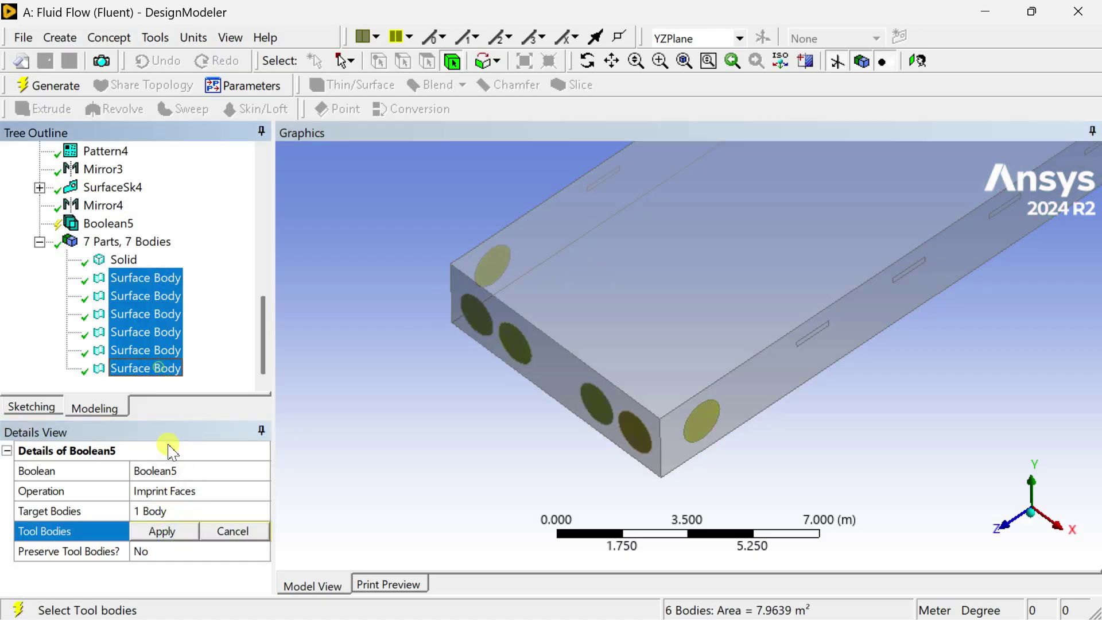
click(181, 534)
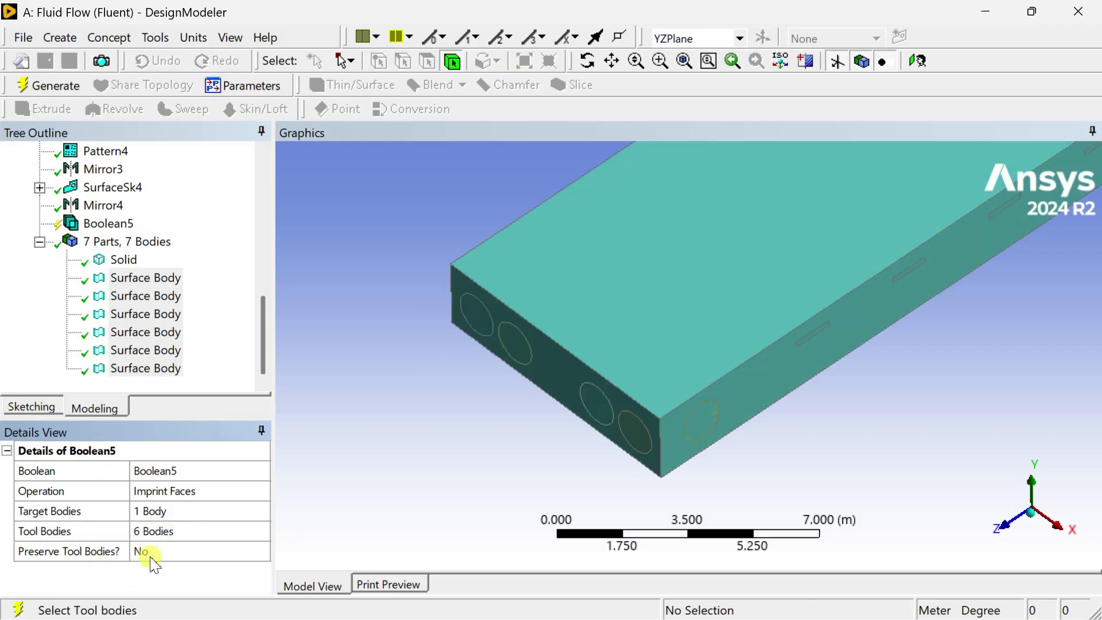
click(61, 90)
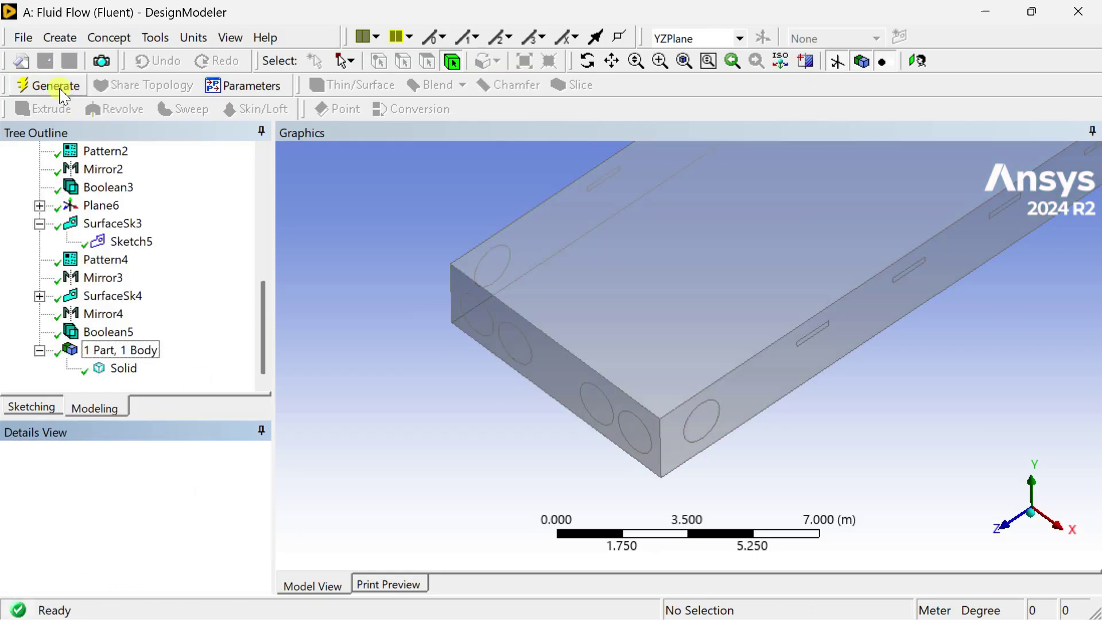
Examine the duct solid with its imprinted circular openings, view its full length, and regenerate the model
click(692, 416)
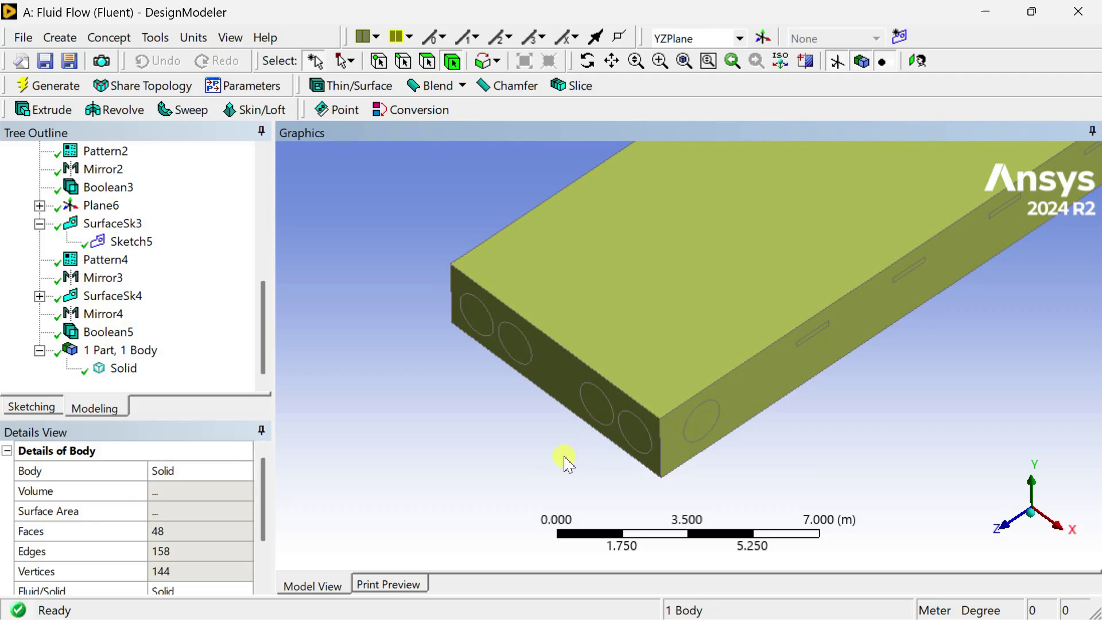
click(566, 460)
scroll(542, 401, down, 2)
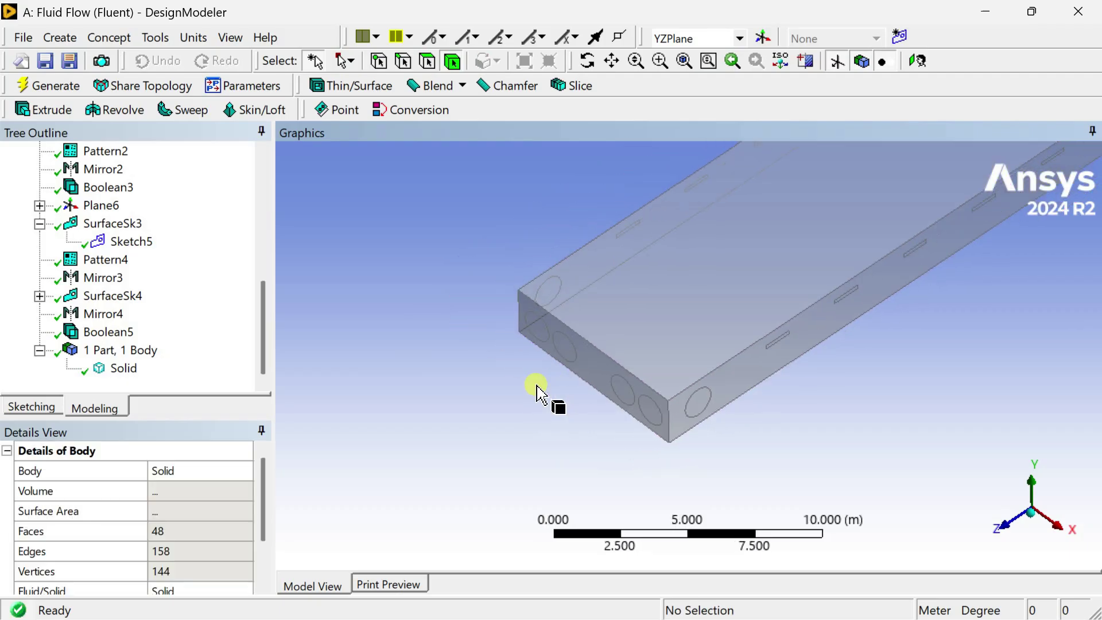
click(123, 367)
scroll(403, 379, down, 9)
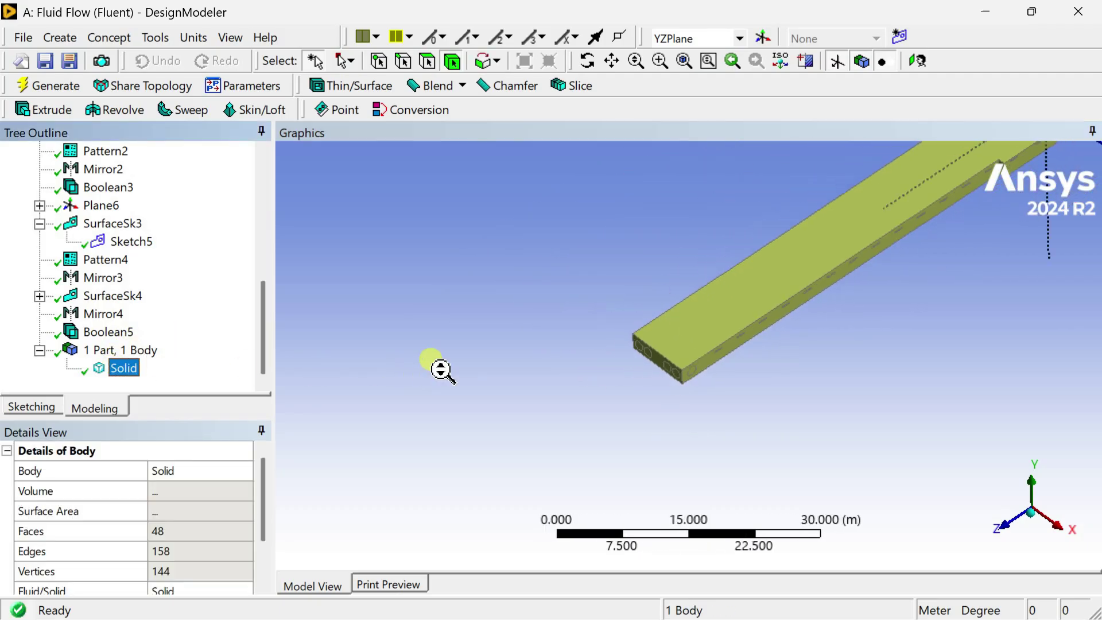
scroll(888, 276, up, 2)
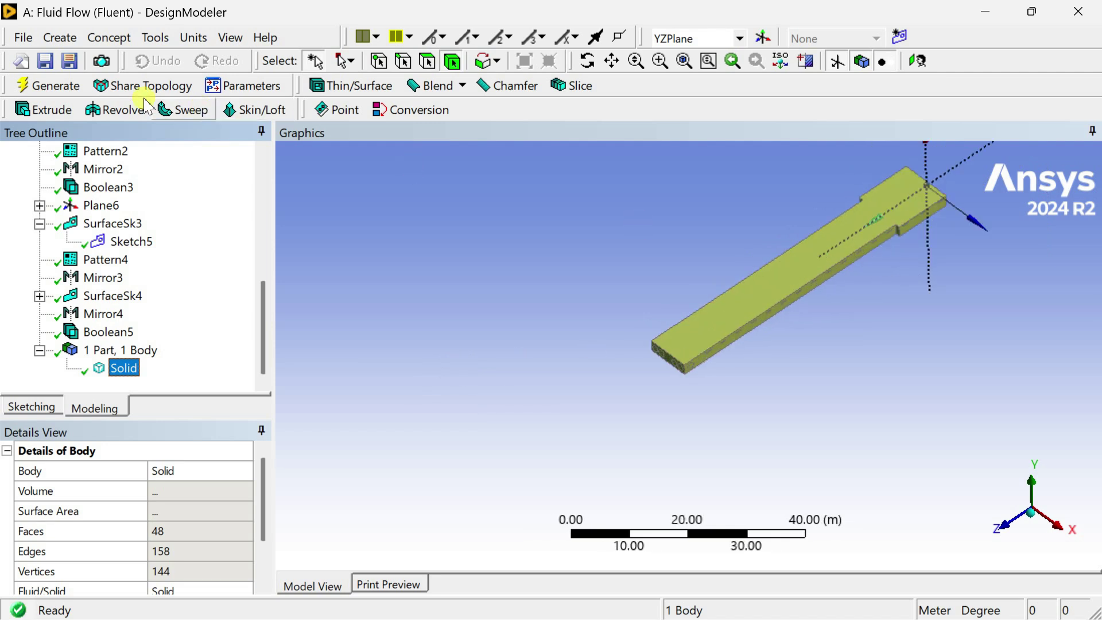
click(57, 86)
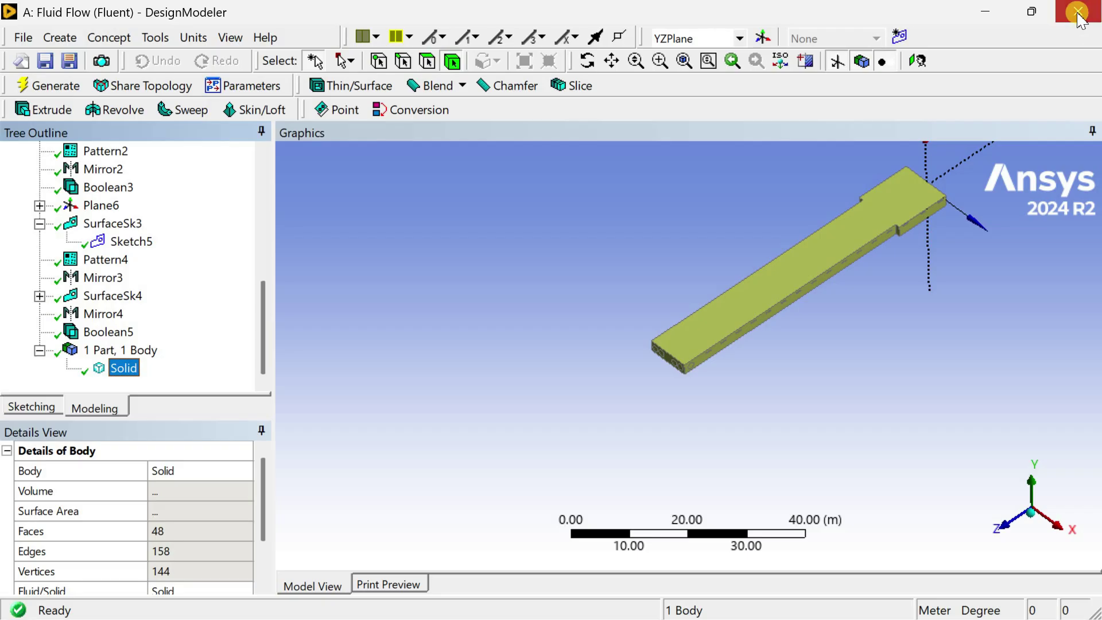
click(645, 227)
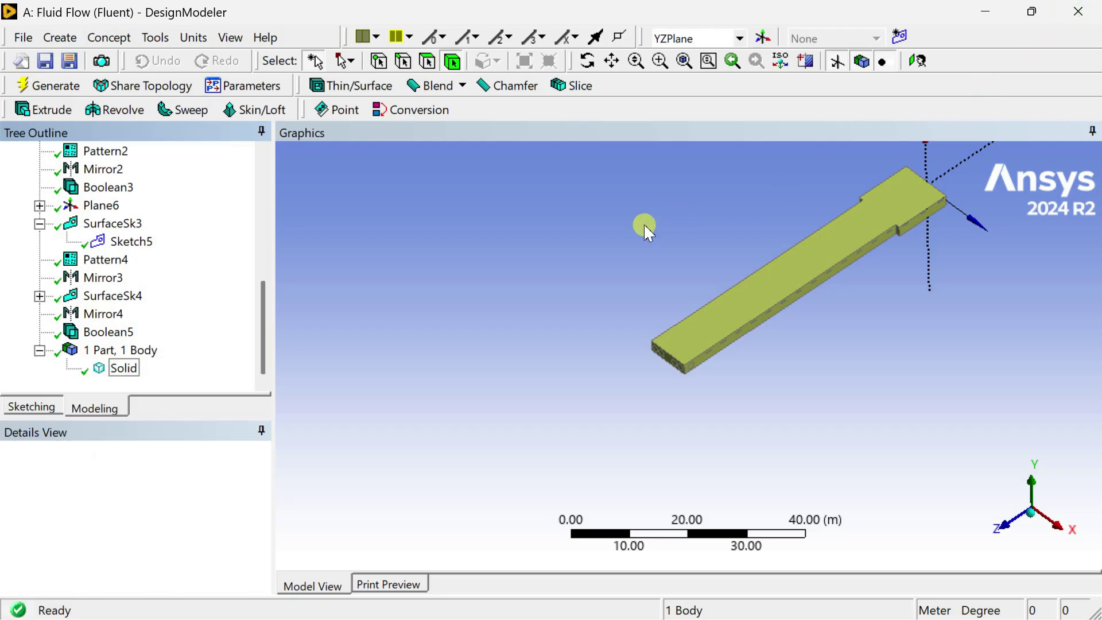